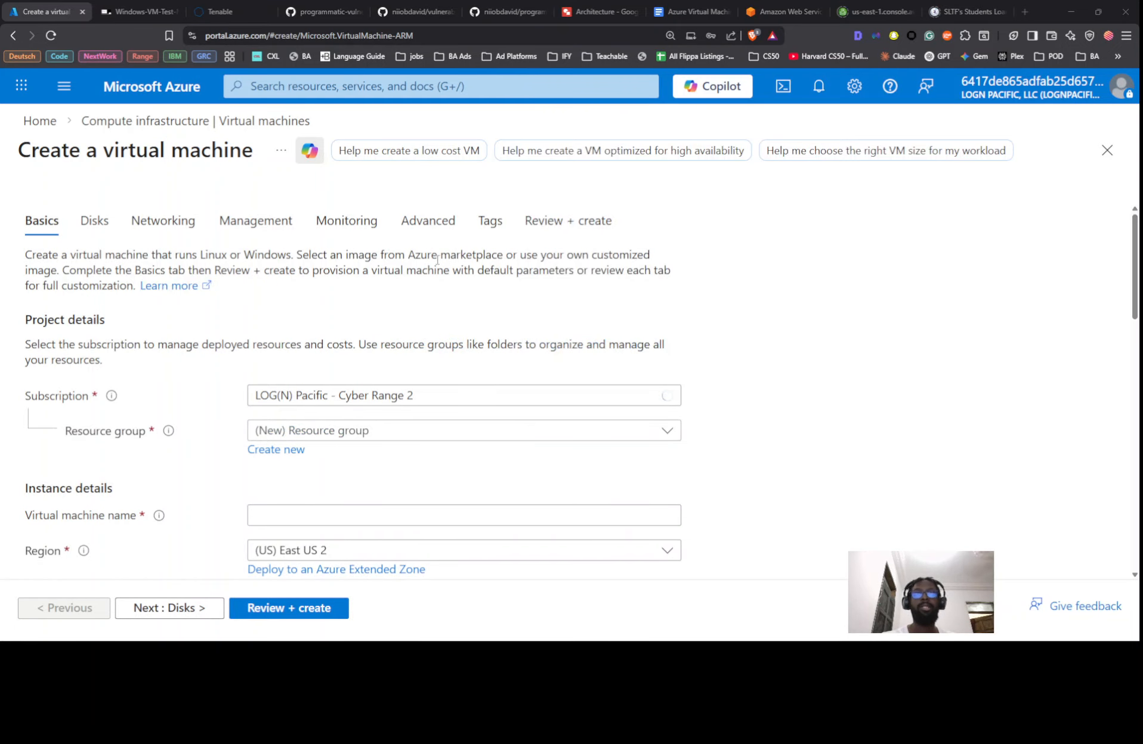
# In Notepad, duplicate the VM name, username and password lines, changing Windows to Linux
pyautogui.hotkey('alt', 'Tab')
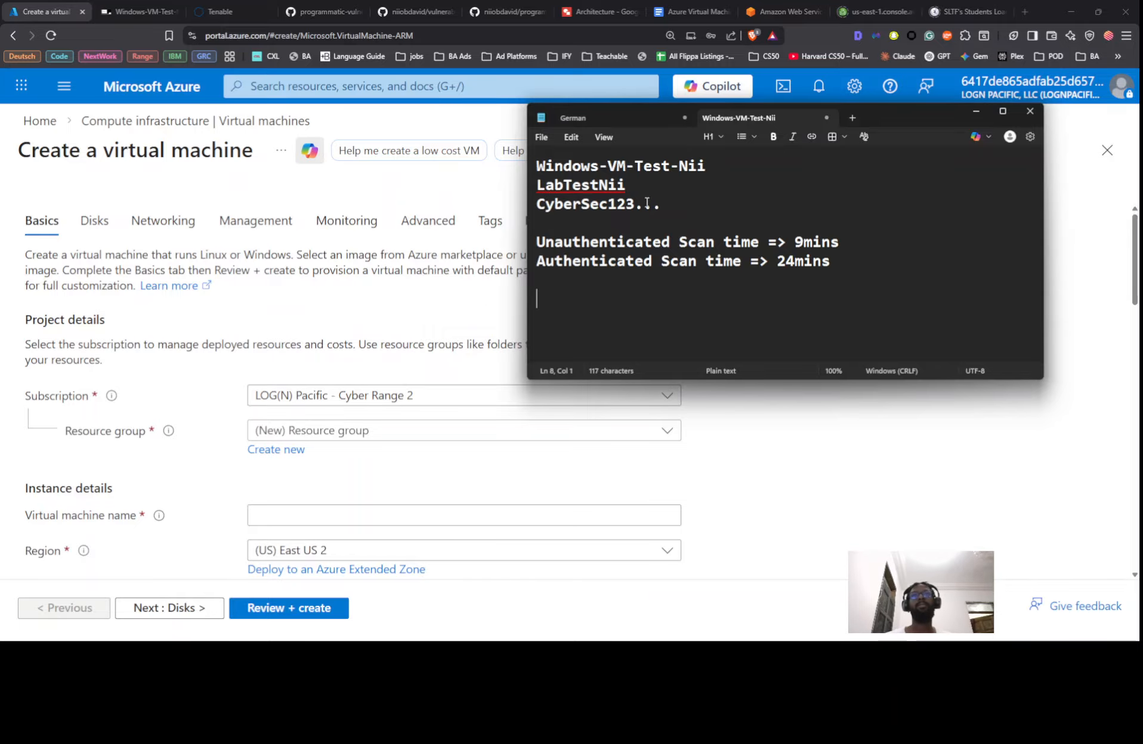
pyautogui.moveTo(673, 209); pyautogui.dragTo(527, 160)
pyautogui.hotkey('ctrl', 'c')
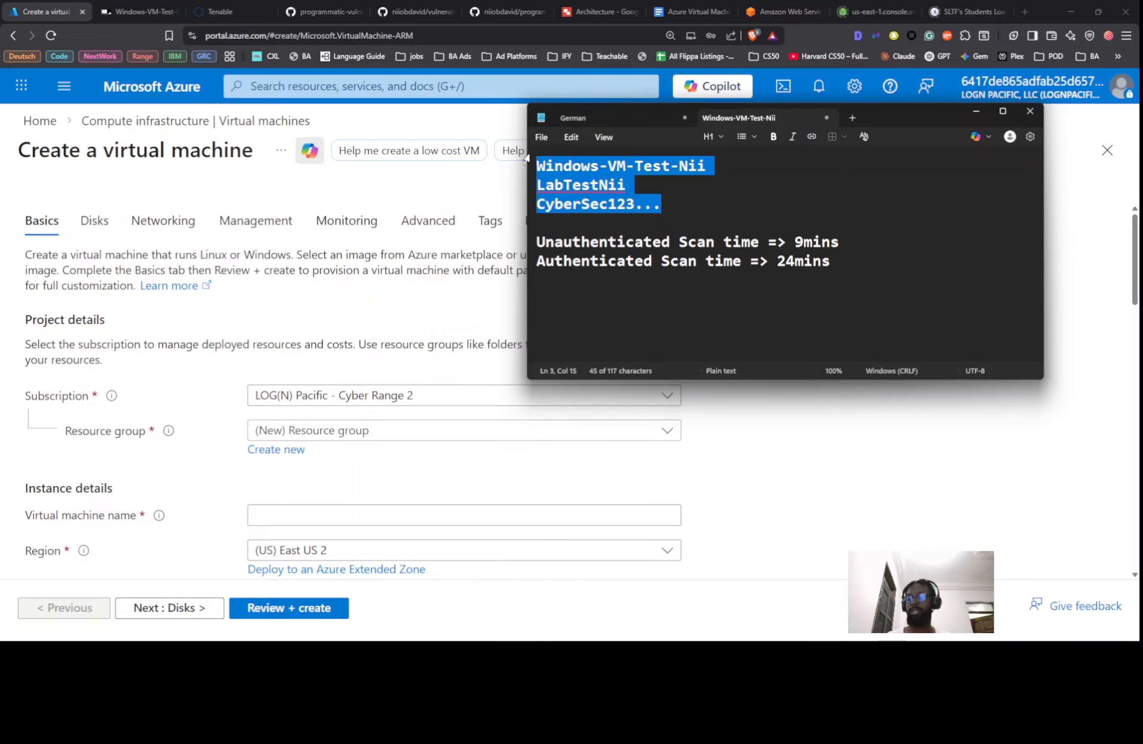
pyautogui.click(549, 306)
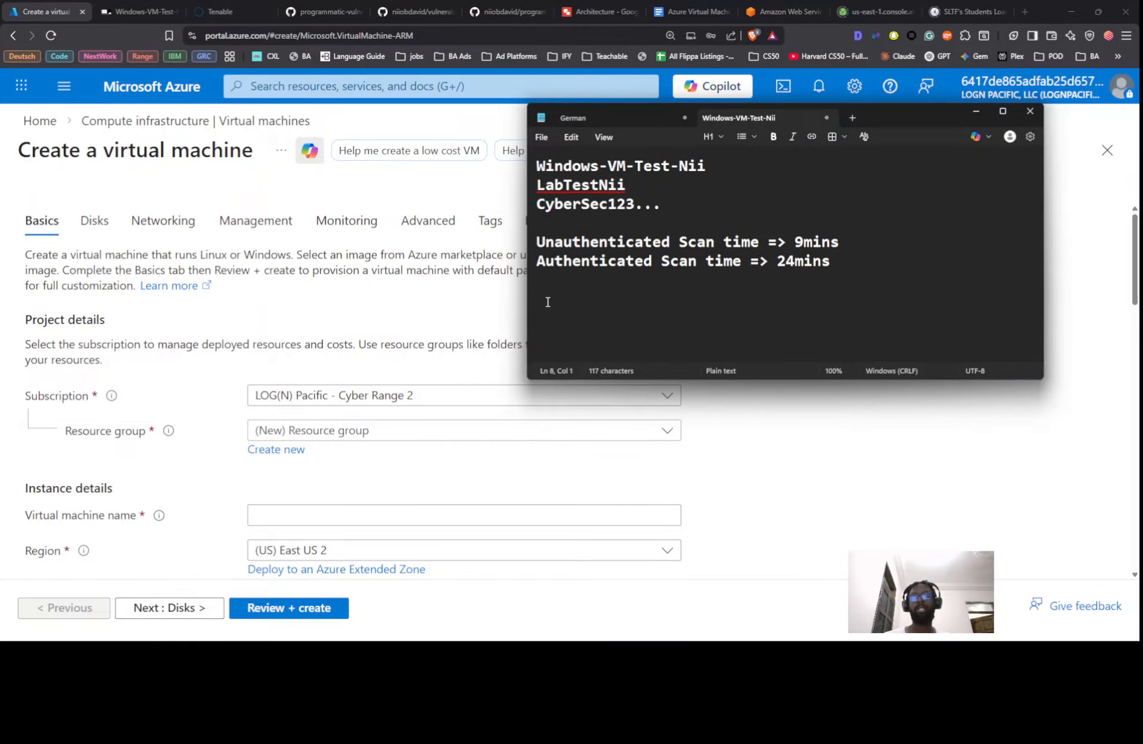
pyautogui.hotkey('ctrl', 'v')
pyautogui.doubleClick(559, 298)
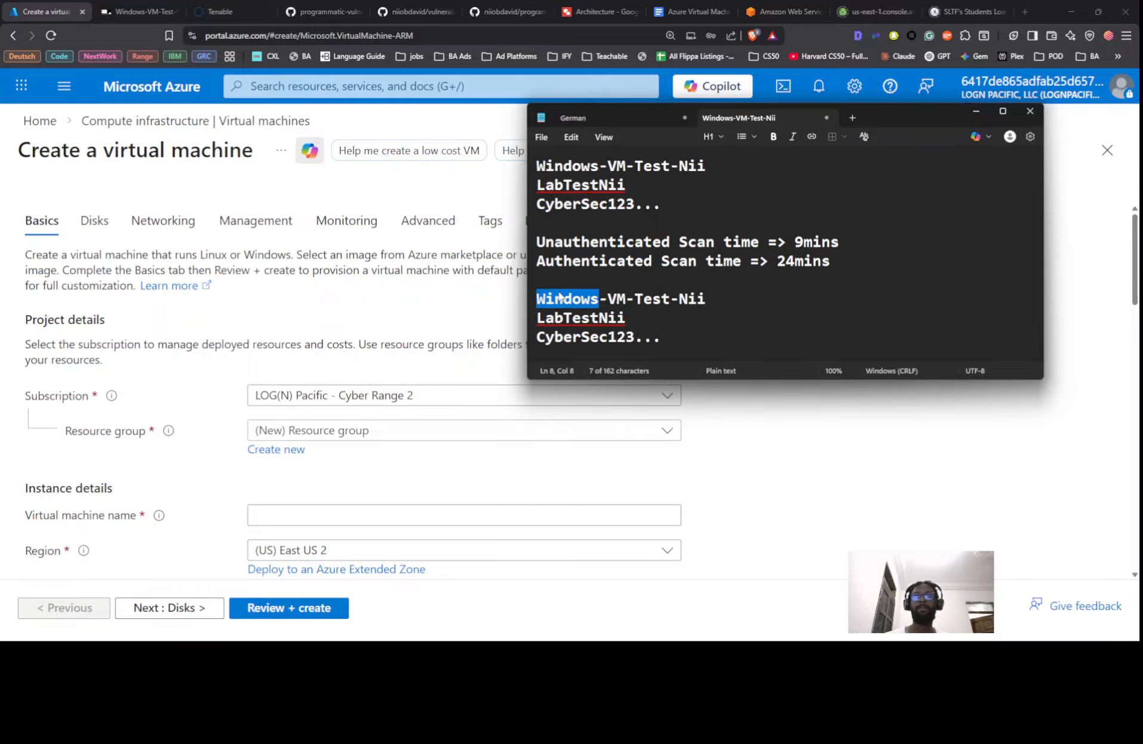
pyautogui.write('Li')
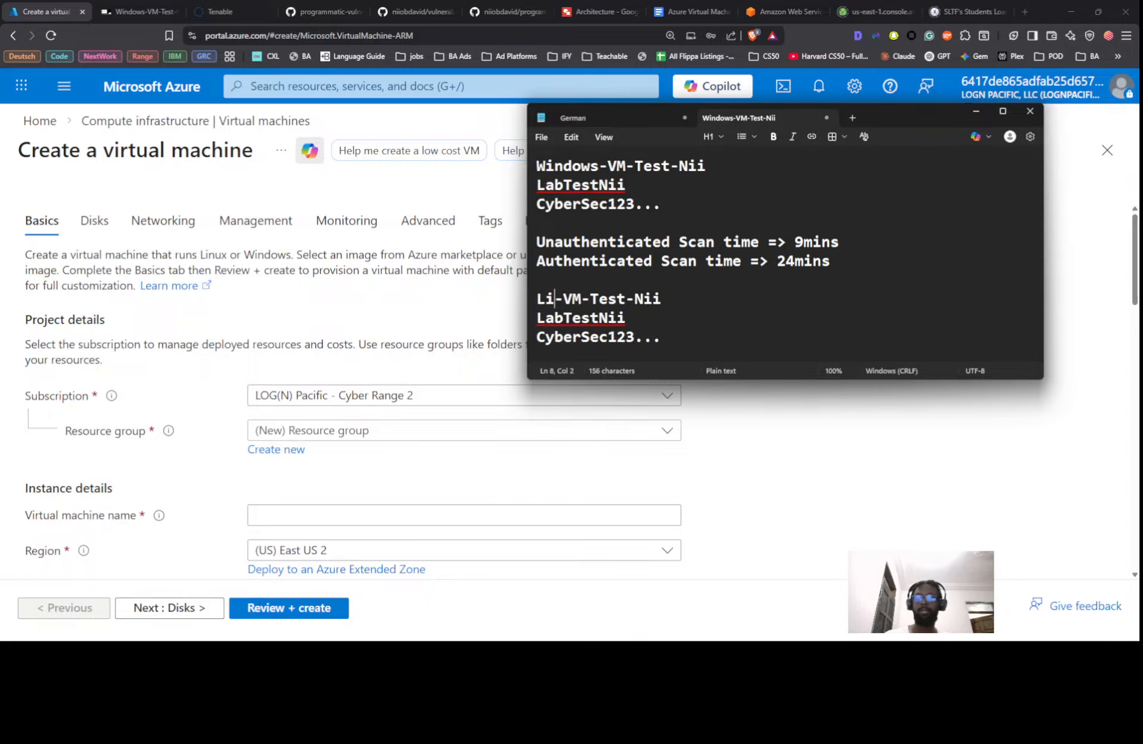
pyautogui.write('nu')
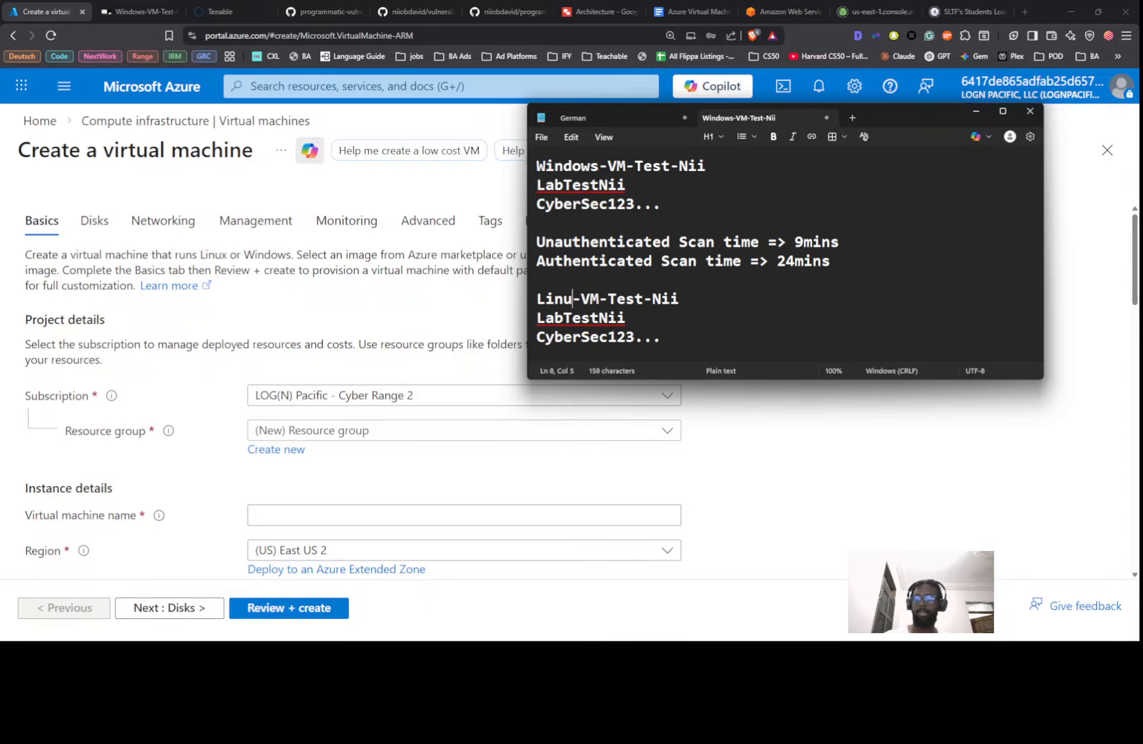
pyautogui.write('x')
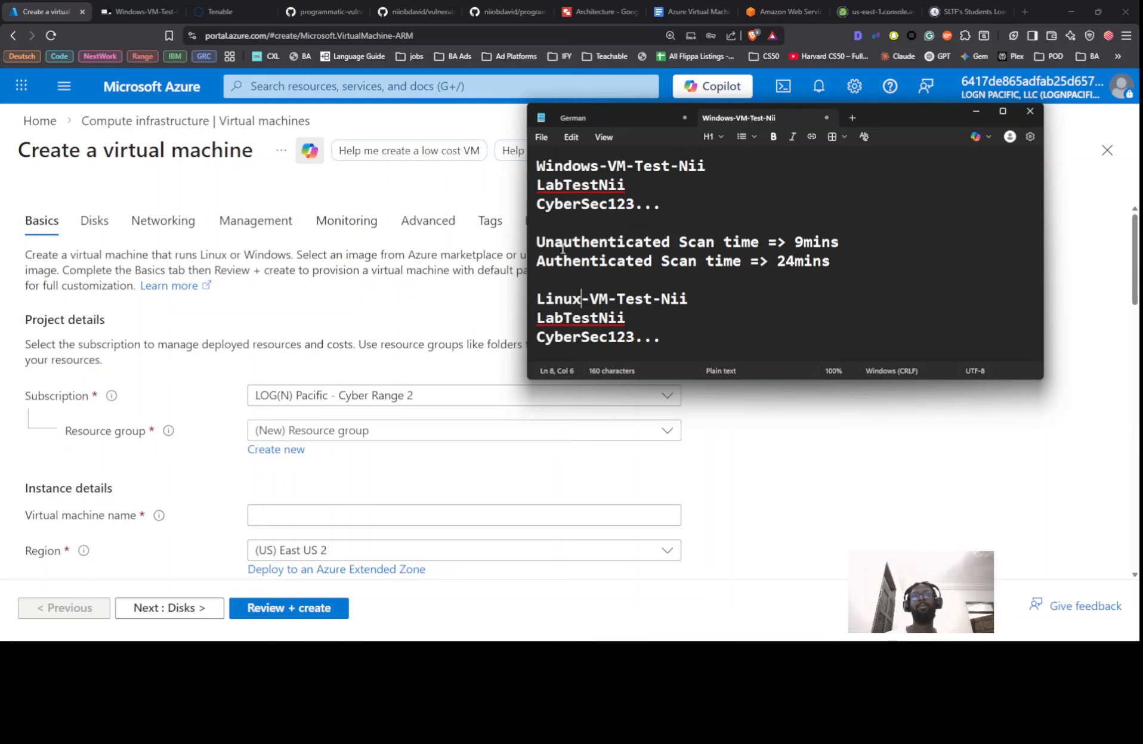
# Append copies of the unauthenticated and authenticated scan-time lines with the 9mins and 24mins values cleared
pyautogui.moveTo(546, 238); pyautogui.dragTo(613, 258)
pyautogui.hotkey('ctrl', 'c')
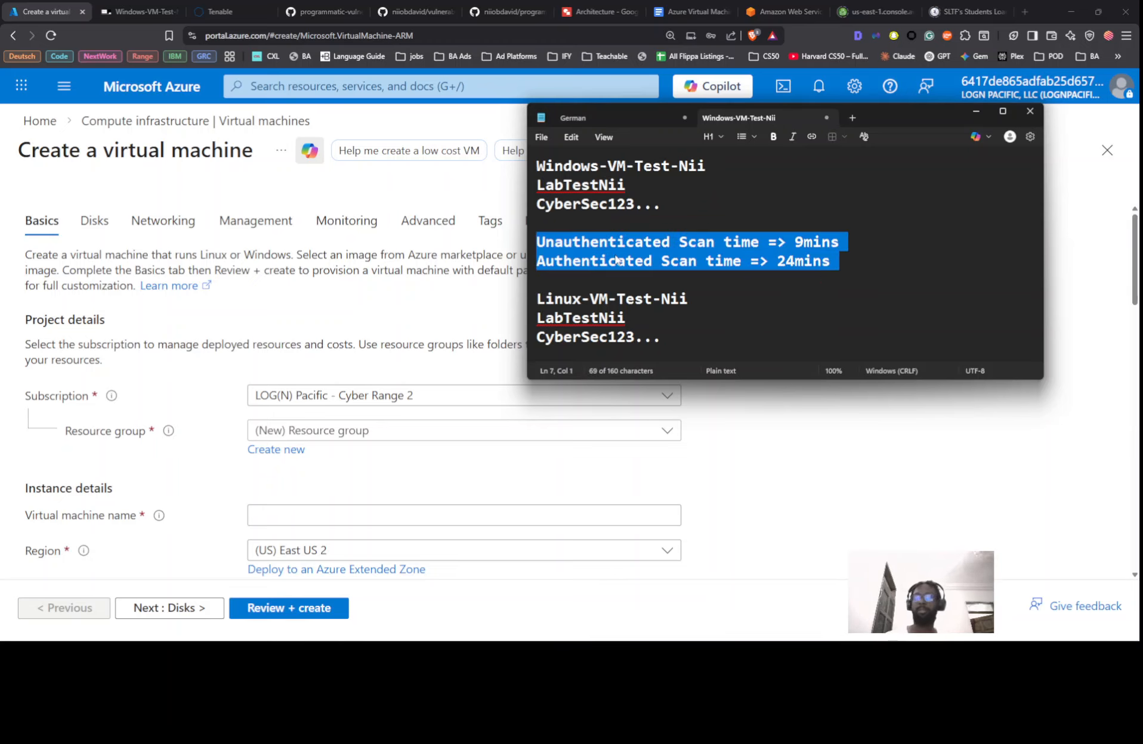
pyautogui.click(698, 356)
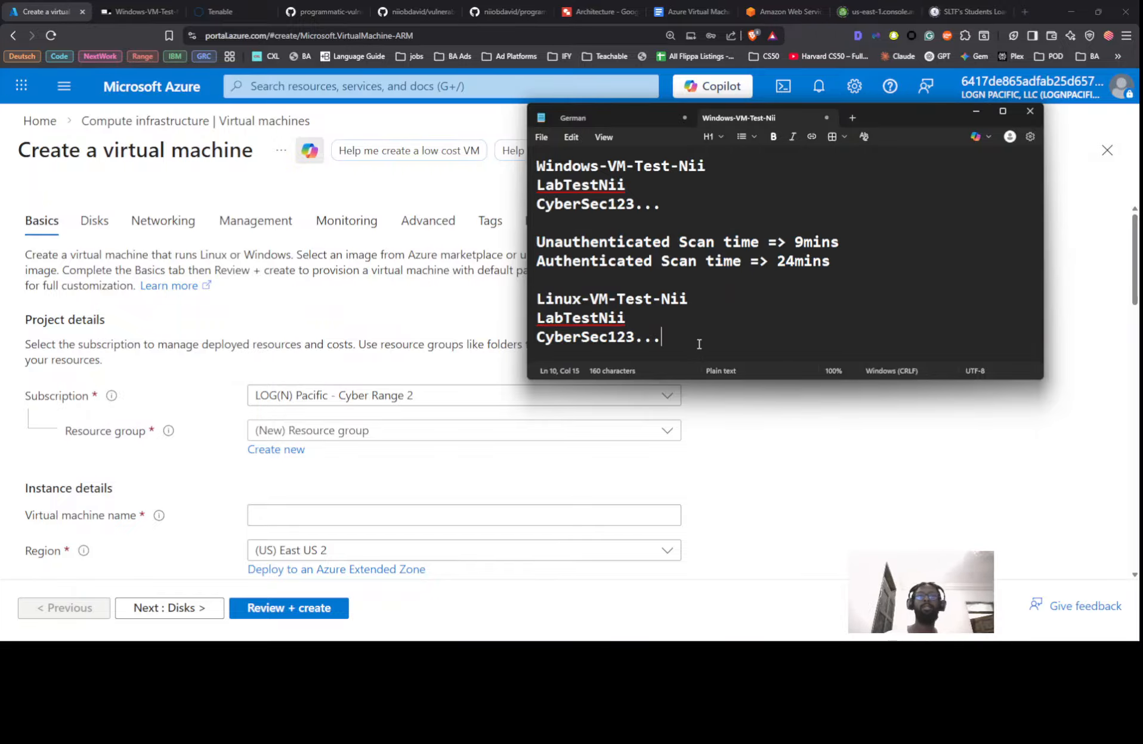
pyautogui.press('Return')
pyautogui.press('Return')
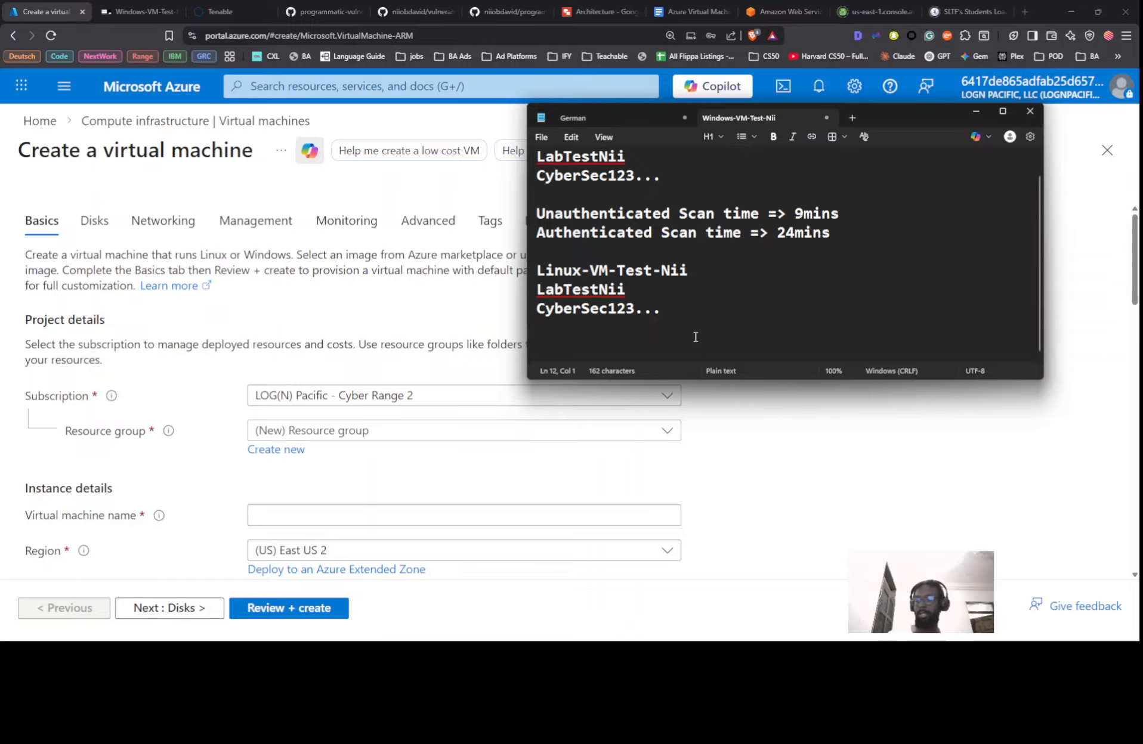
pyautogui.hotkey('ctrl', 'v')
pyautogui.moveTo(792, 309); pyautogui.dragTo(906, 310)
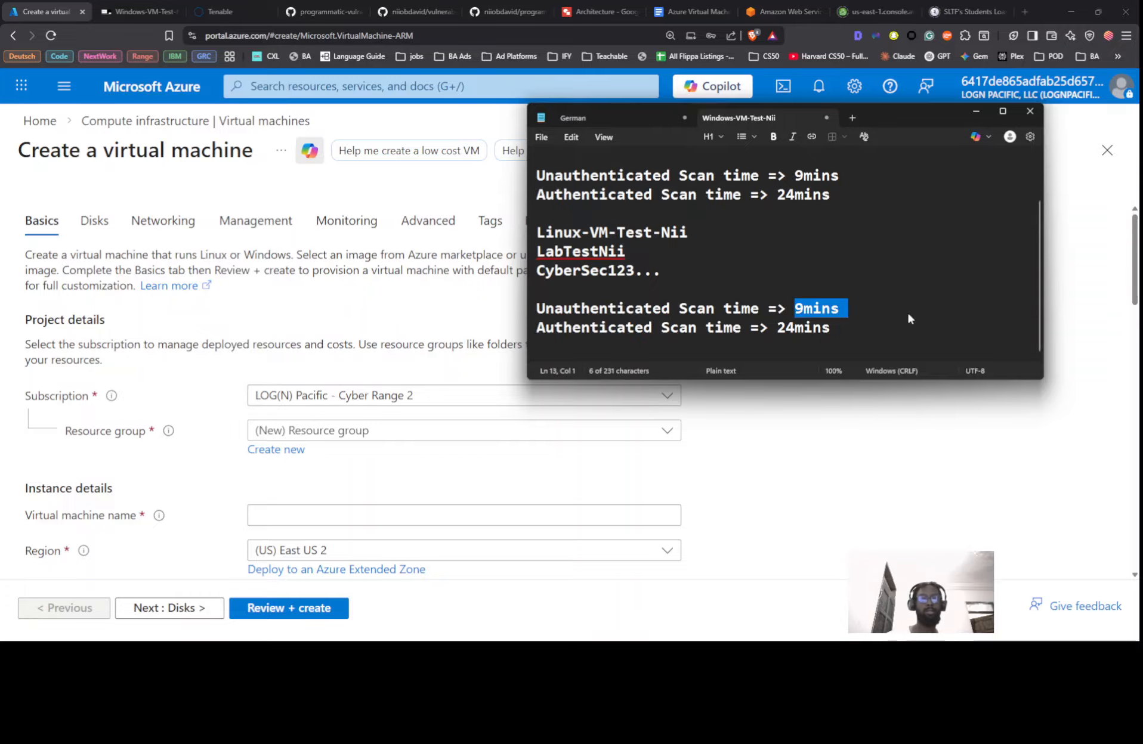
pyautogui.press('Delete')
pyautogui.press('Return')
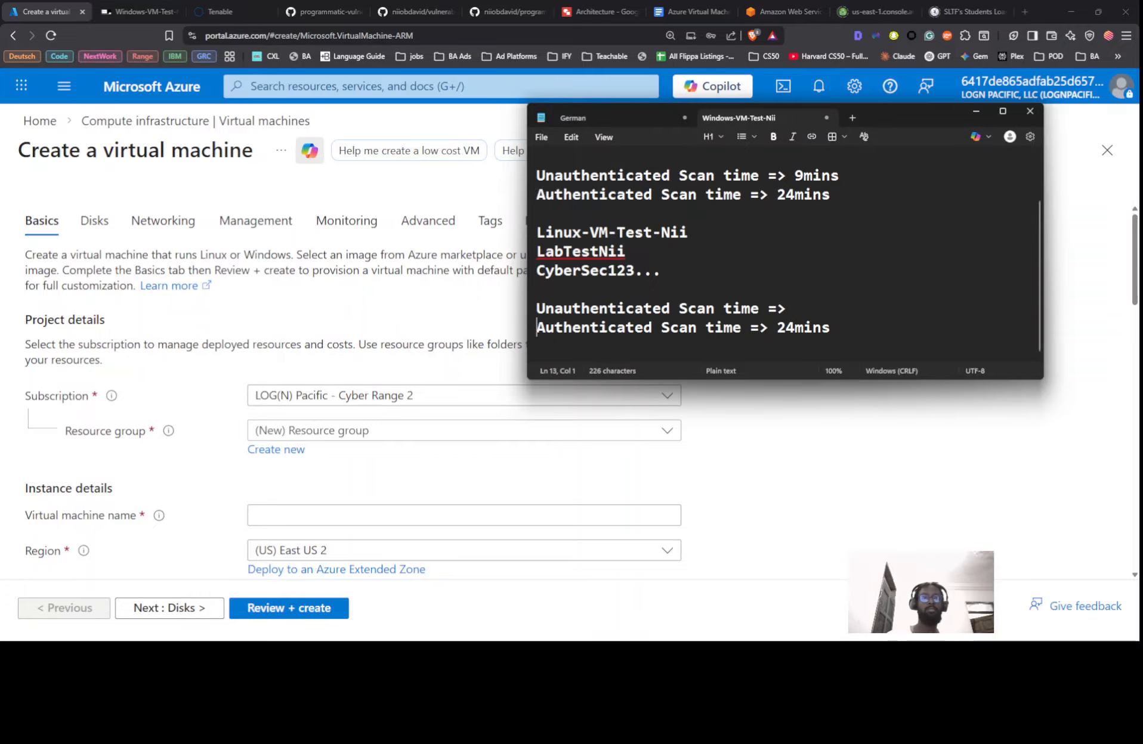
pyautogui.moveTo(778, 328); pyautogui.dragTo(859, 326)
pyautogui.press('Delete')
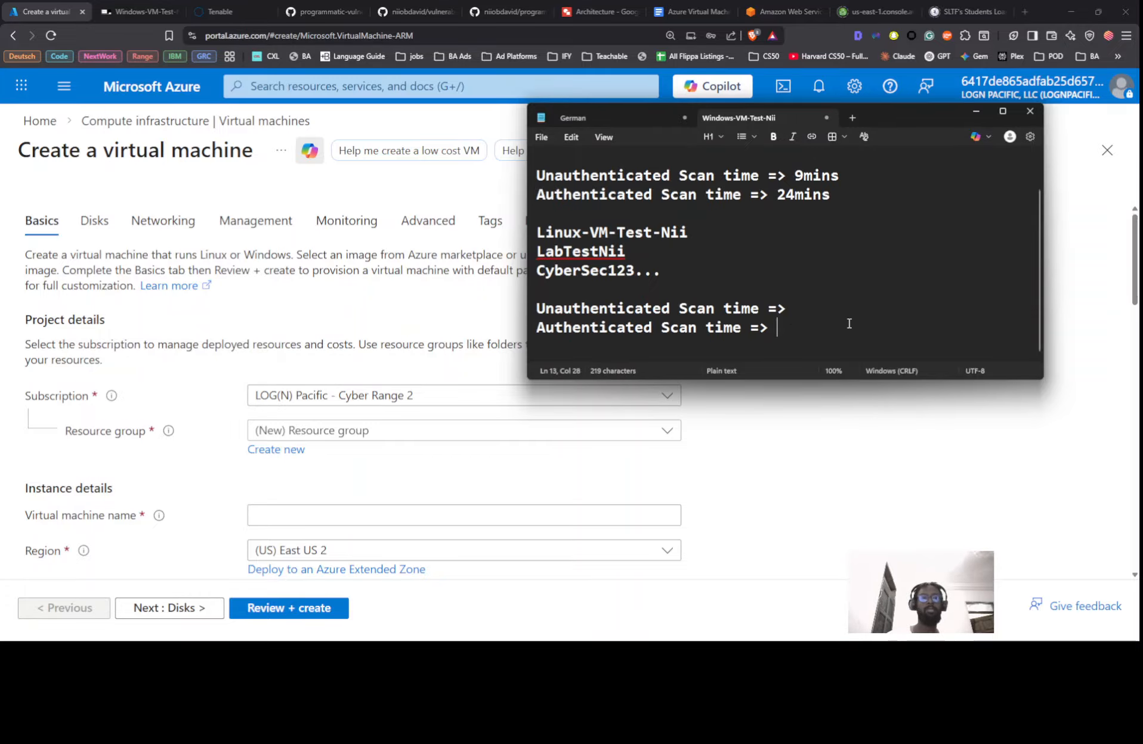
pyautogui.click(340, 430)
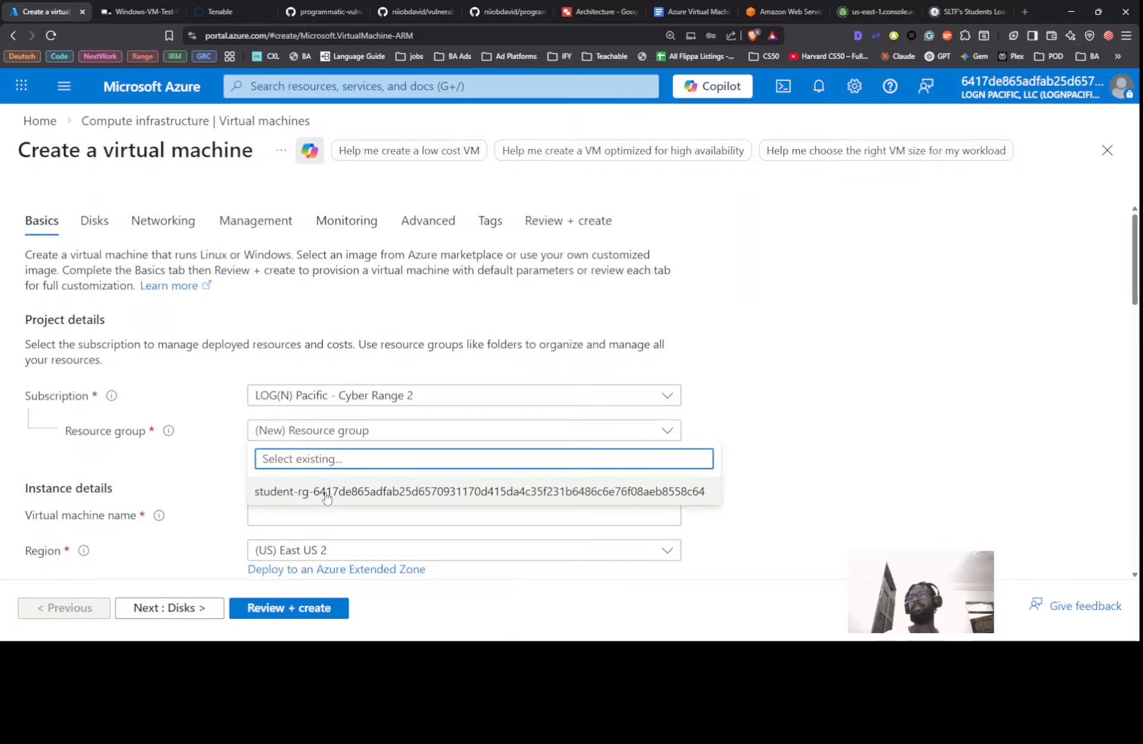
# Choose the student resource group and name the VM Linux-VM-Test-Nii, copied from the notes
pyautogui.click(358, 489)
pyautogui.scroll(-3, 705, 284)
pyautogui.scroll(3, 517, 268)
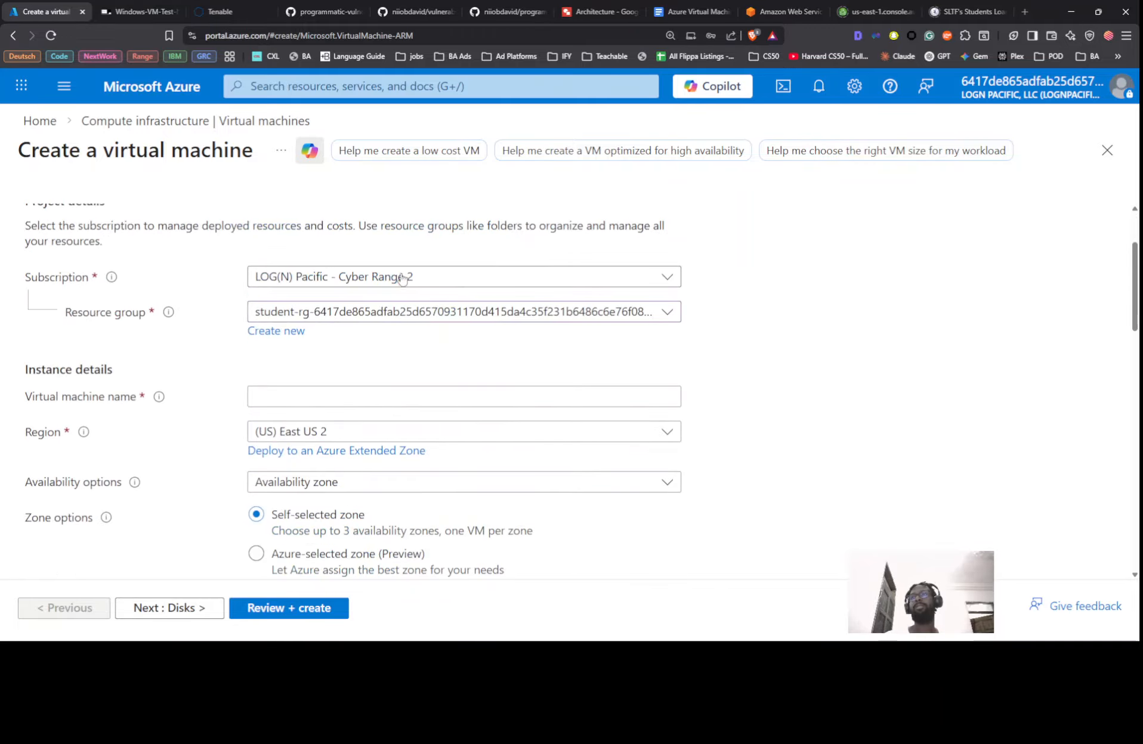
pyautogui.click(333, 398)
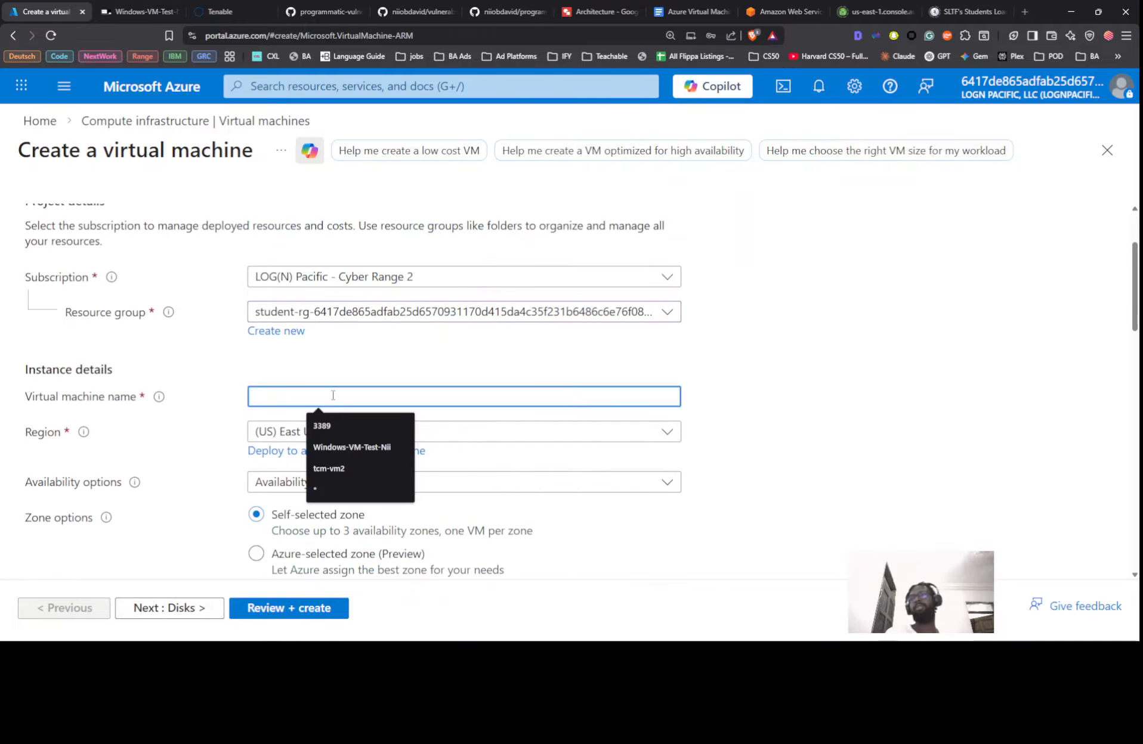
pyautogui.hotkey('alt', 'Tab')
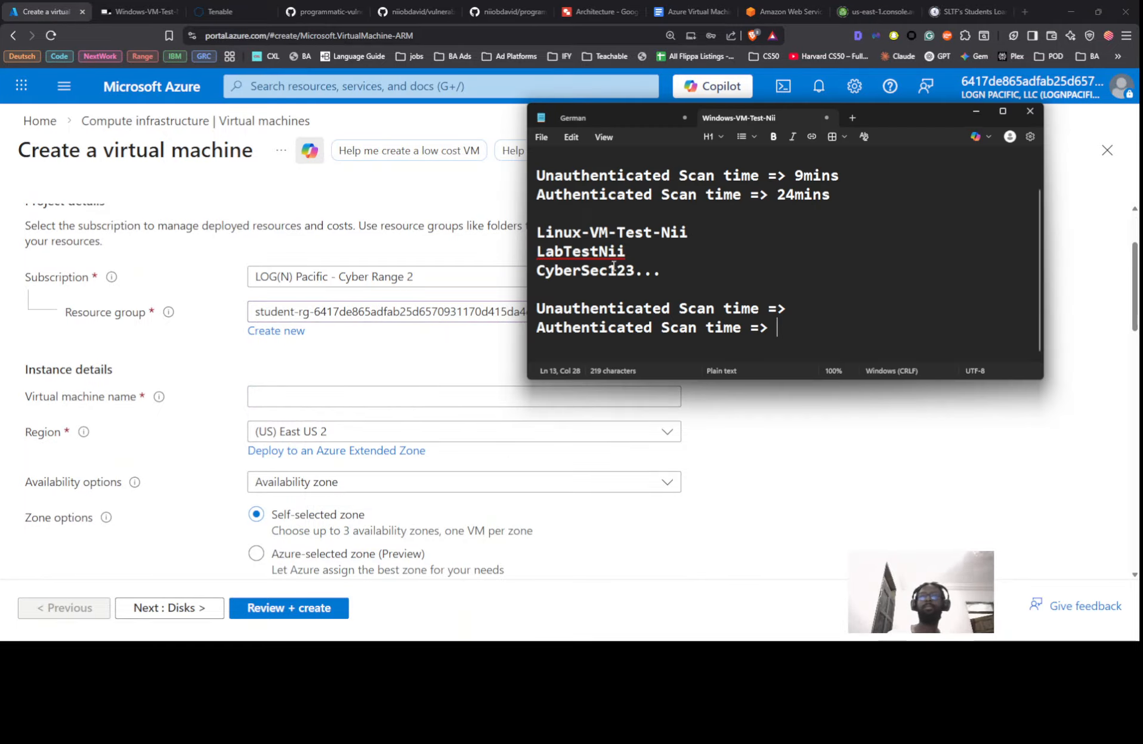
pyautogui.tripleClick(596, 233)
pyautogui.hotkey('ctrl', 'c')
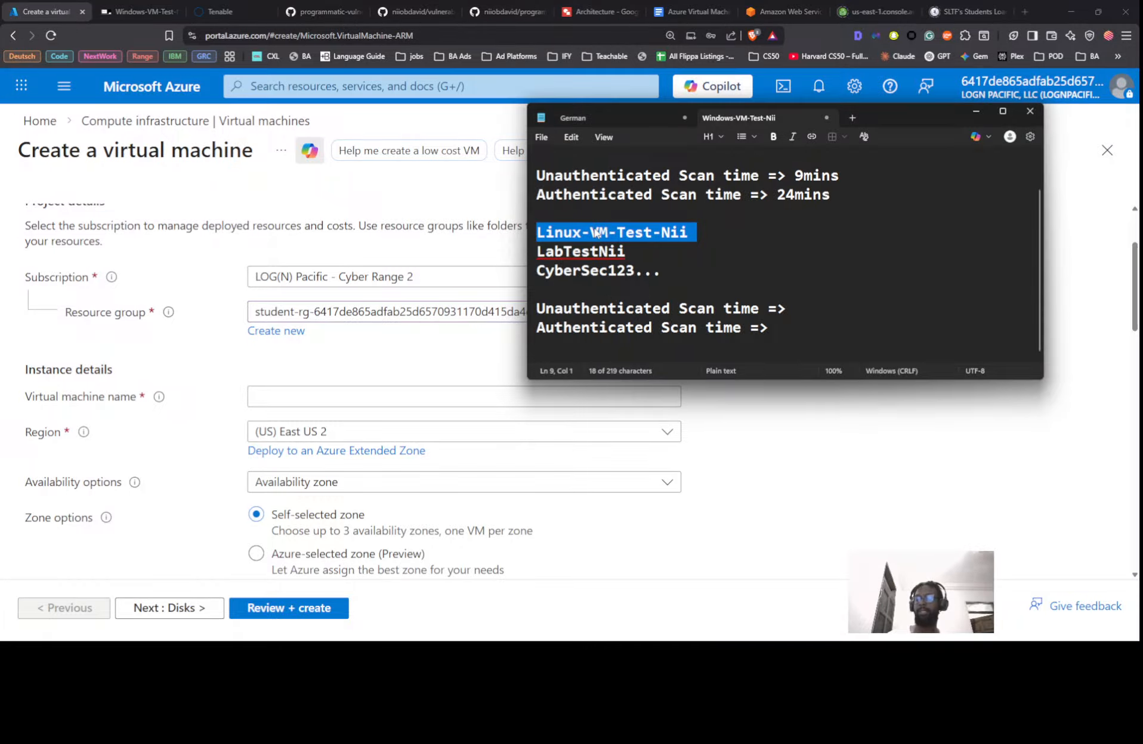
pyautogui.hotkey('alt', 'Tab')
pyautogui.hotkey('ctrl', 'v')
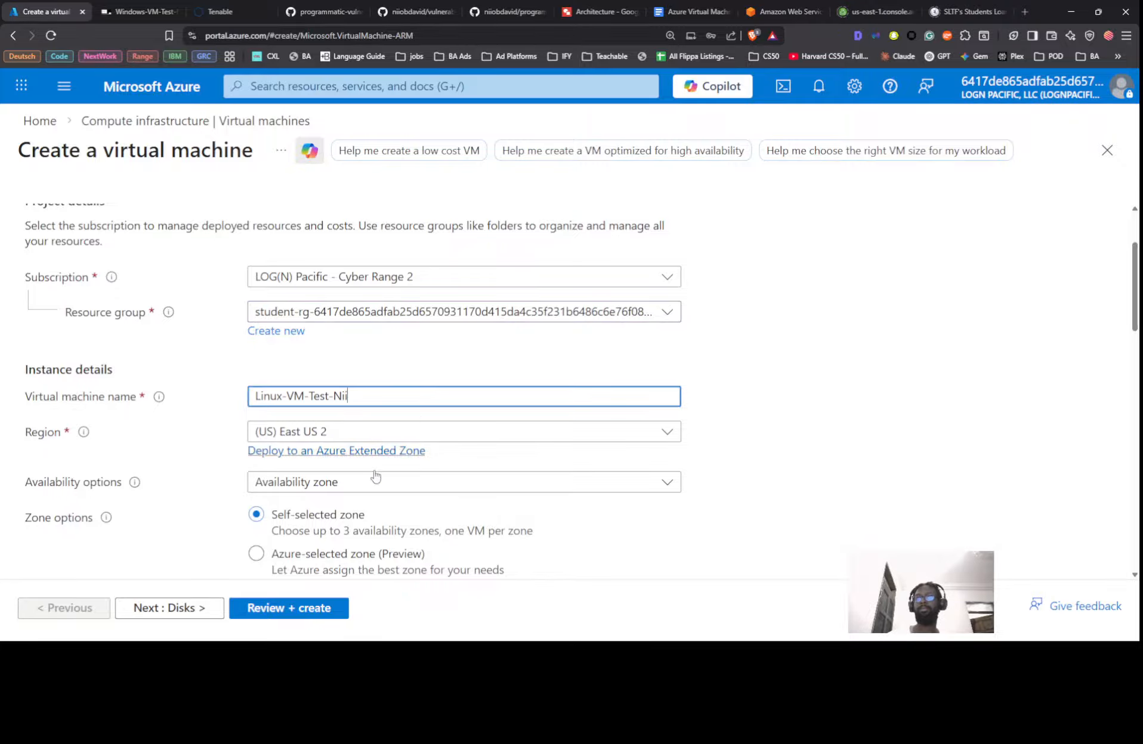
pyautogui.scroll(-4, 376, 474)
pyautogui.scroll(-3, 309, 375)
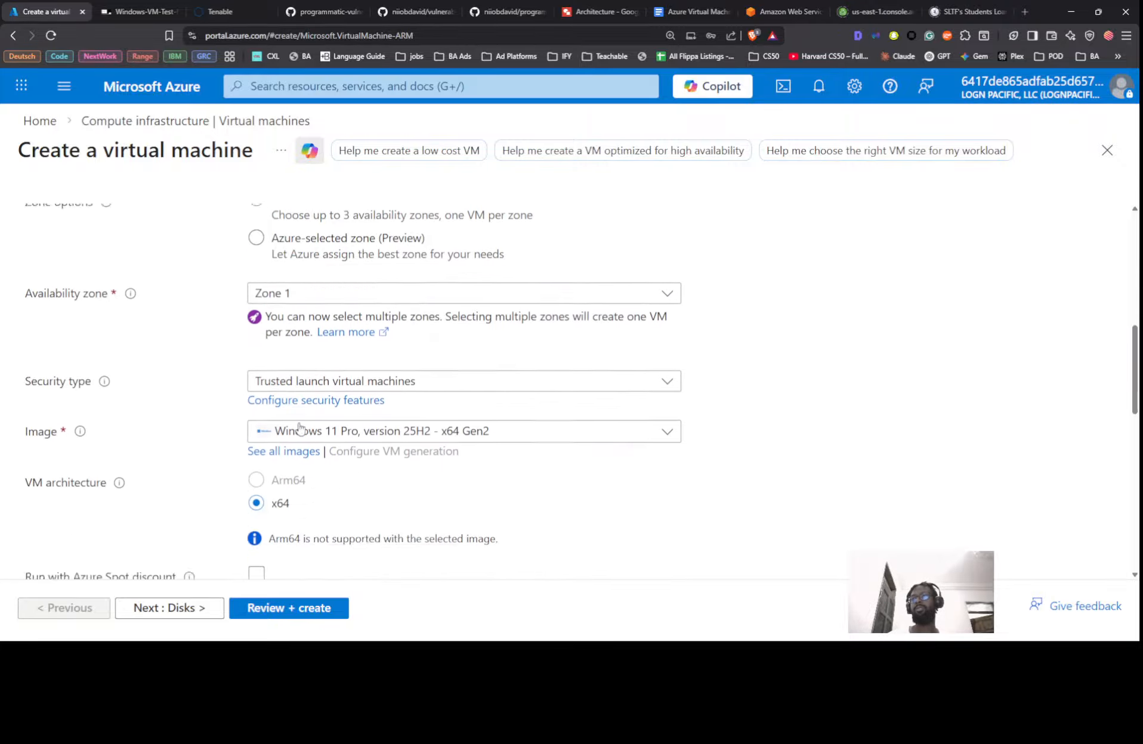
# Choose Ubuntu Server 24.04 LTS - x64 Gen2 as the VM image
pyautogui.click(358, 331)
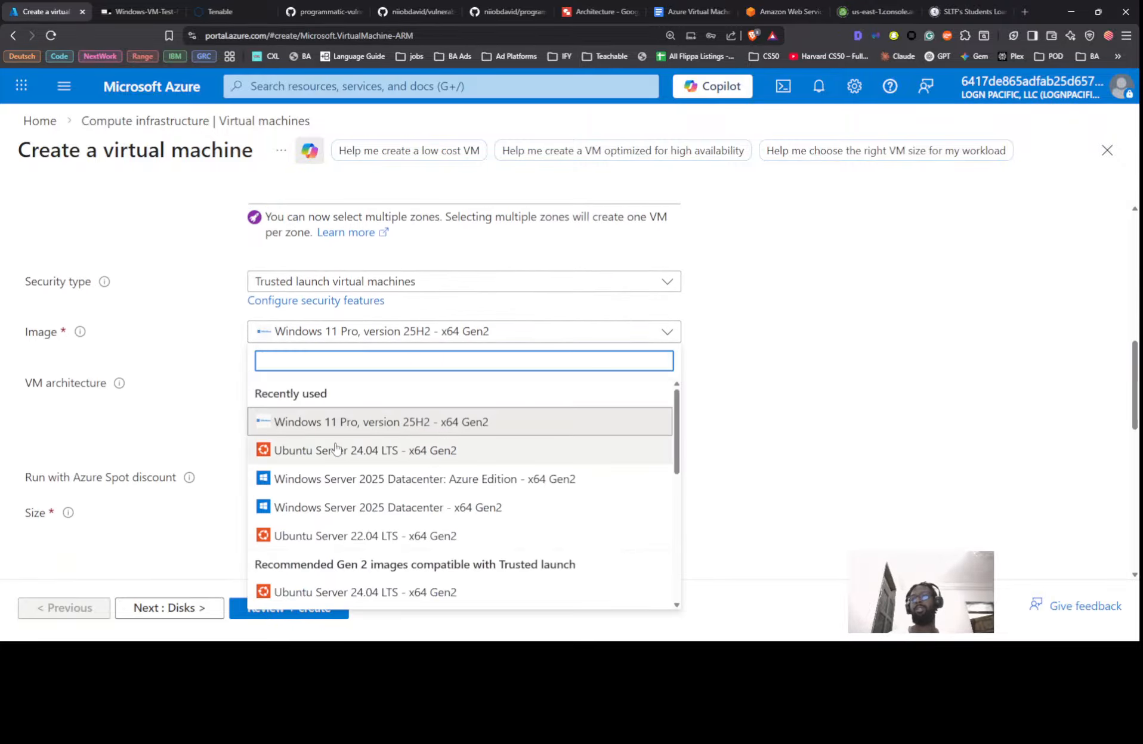
pyautogui.click(345, 447)
pyautogui.click(382, 331)
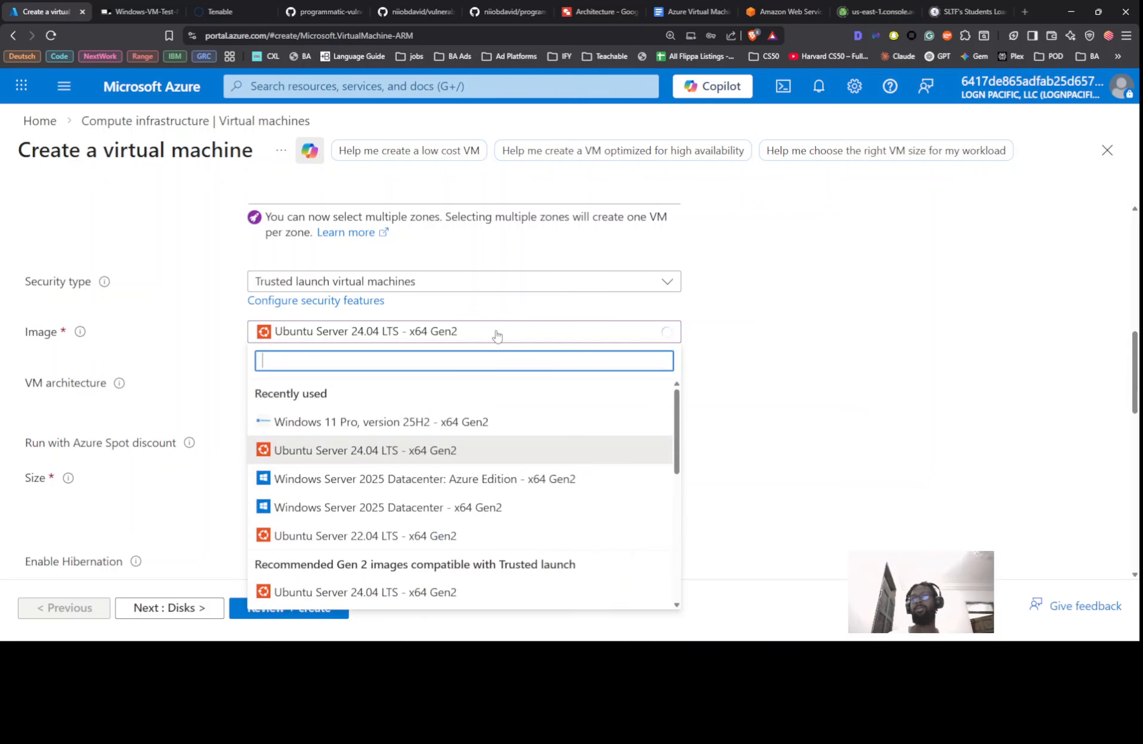
pyautogui.scroll(-4, 453, 334)
pyautogui.scroll(2, 406, 309)
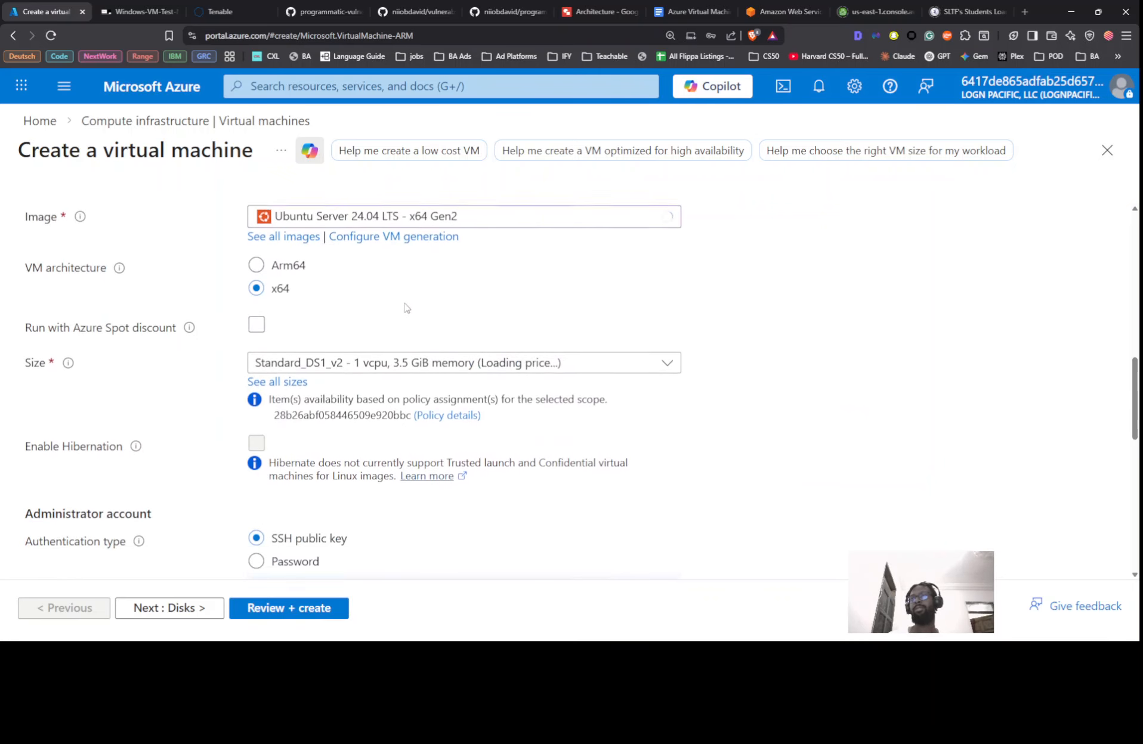
# Browse the full image list, then close it with Ubuntu still selected
pyautogui.click(394, 215)
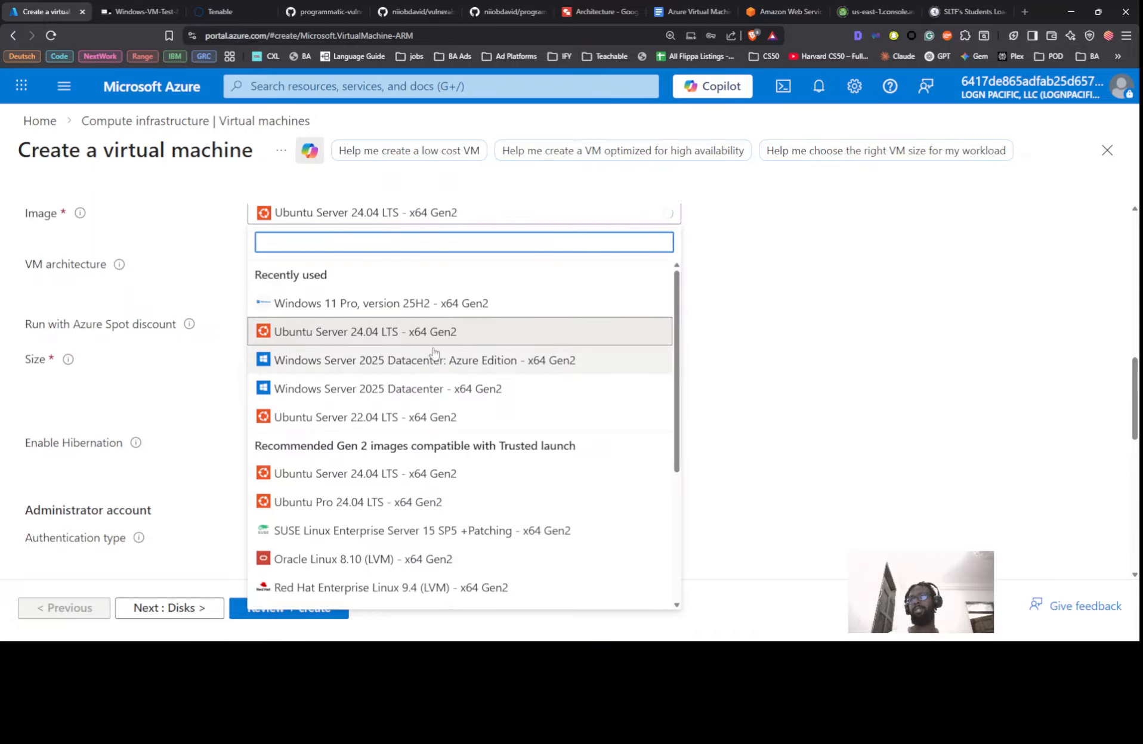
pyautogui.scroll(-3, 435, 364)
pyautogui.scroll(-1, 443, 388)
pyautogui.scroll(4, 442, 388)
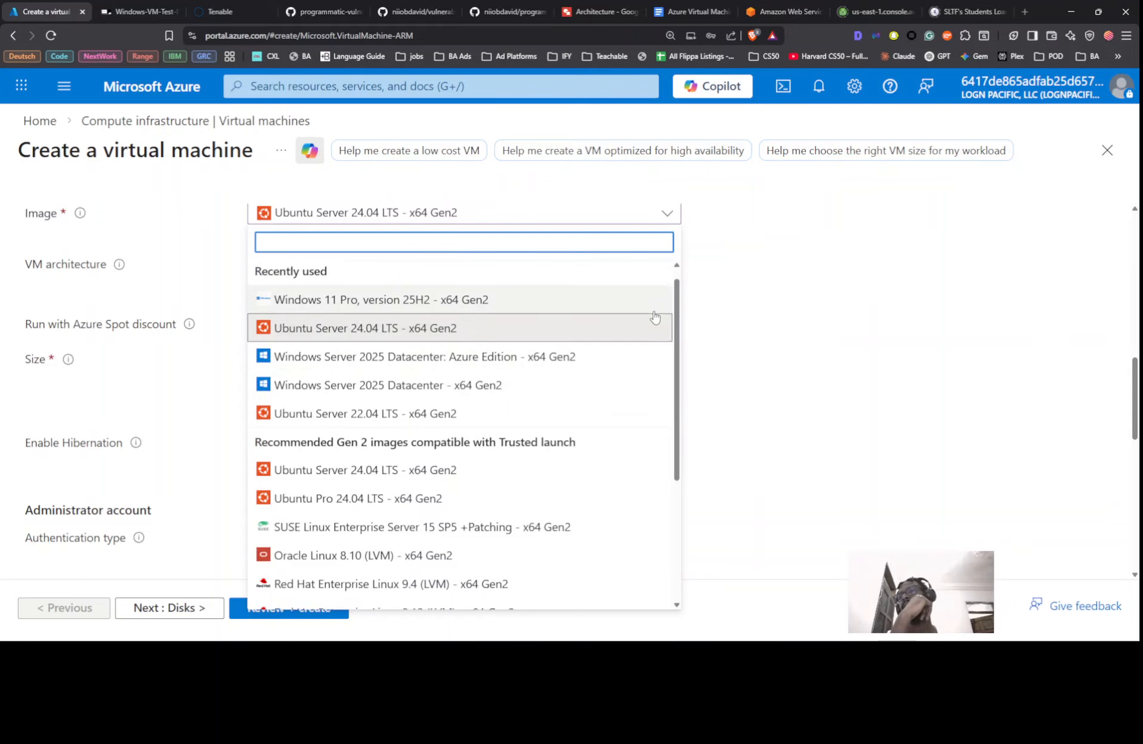
pyautogui.scroll(-2, 653, 319)
pyautogui.scroll(1, 654, 316)
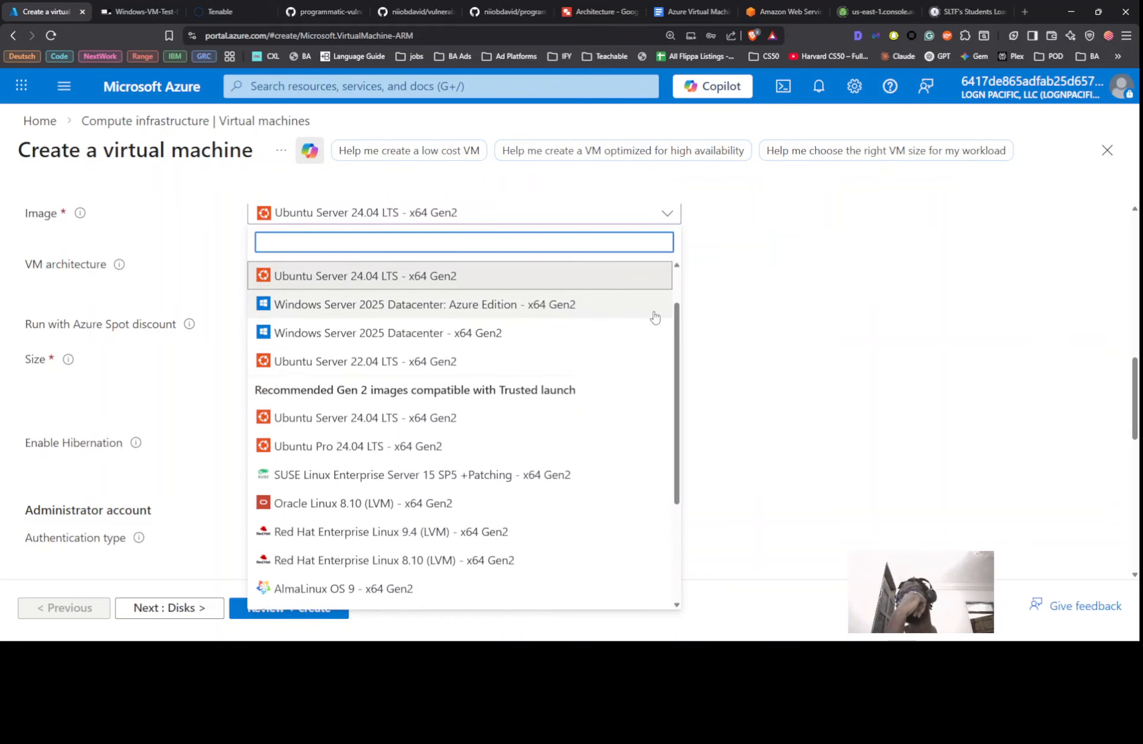
pyautogui.scroll(1, 654, 317)
pyautogui.scroll(-4, 653, 322)
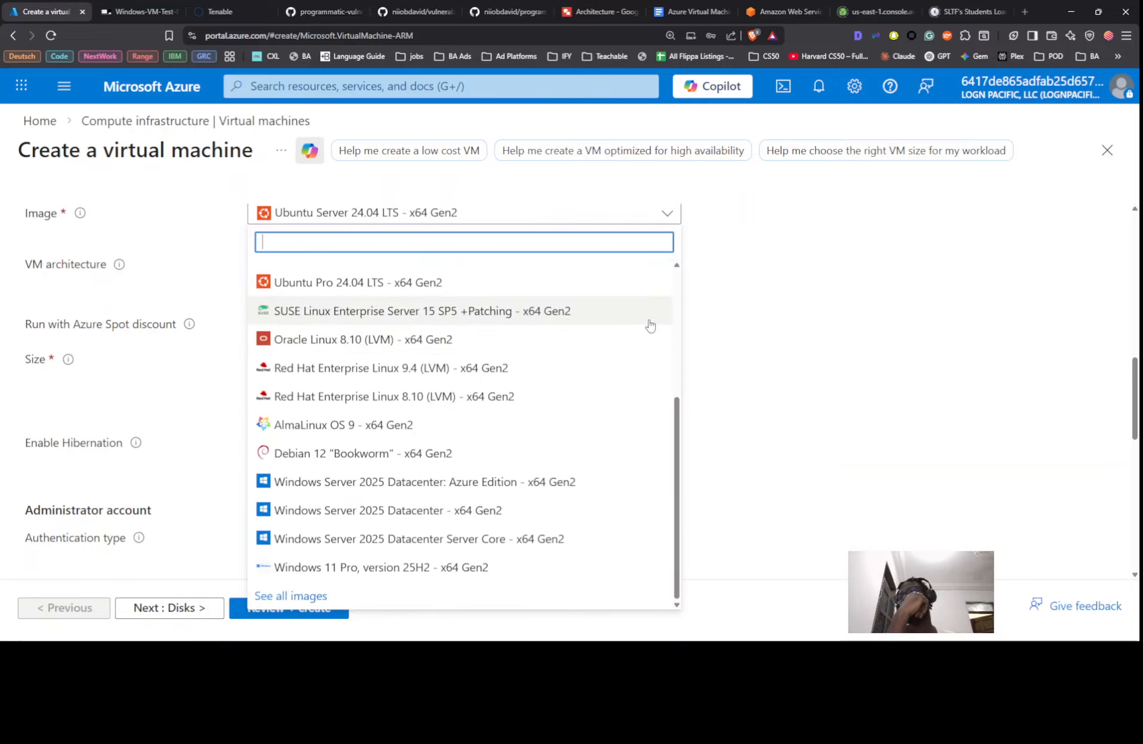
pyautogui.click(725, 330)
pyautogui.scroll(-2, 589, 326)
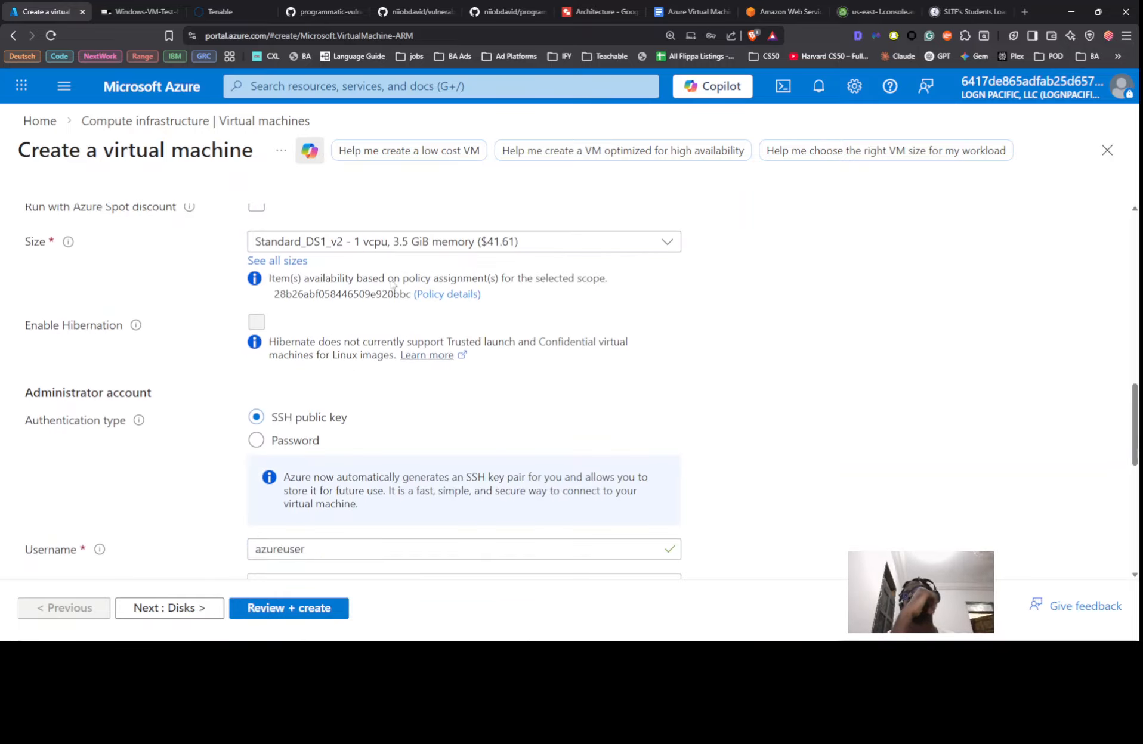
pyautogui.scroll(-2, 391, 340)
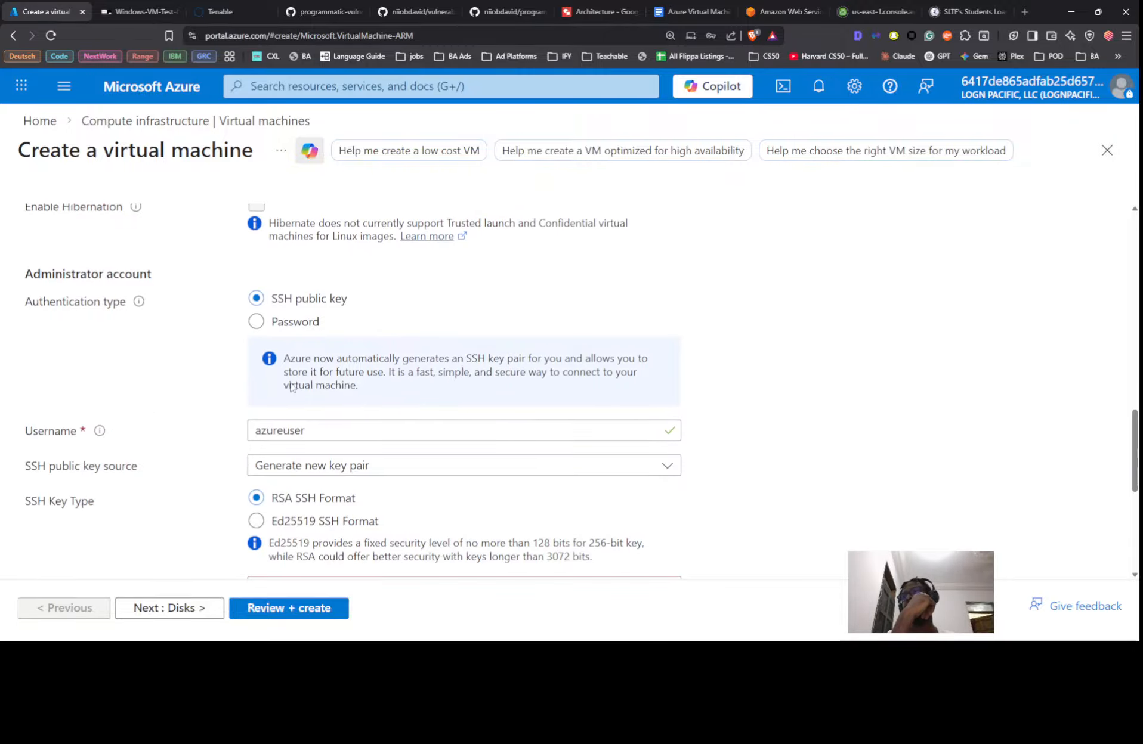
# Switch the administrator account to password authentication and paste the saved username
pyautogui.click(285, 319)
pyautogui.click(338, 359)
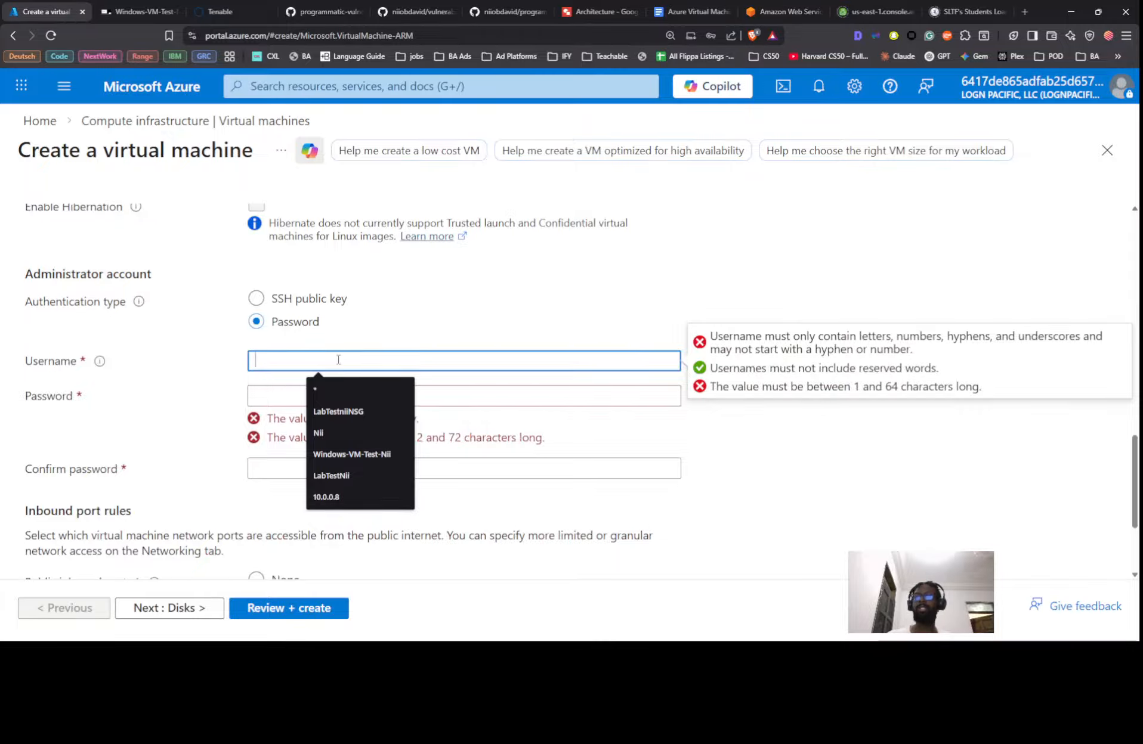
pyautogui.press('super+period')
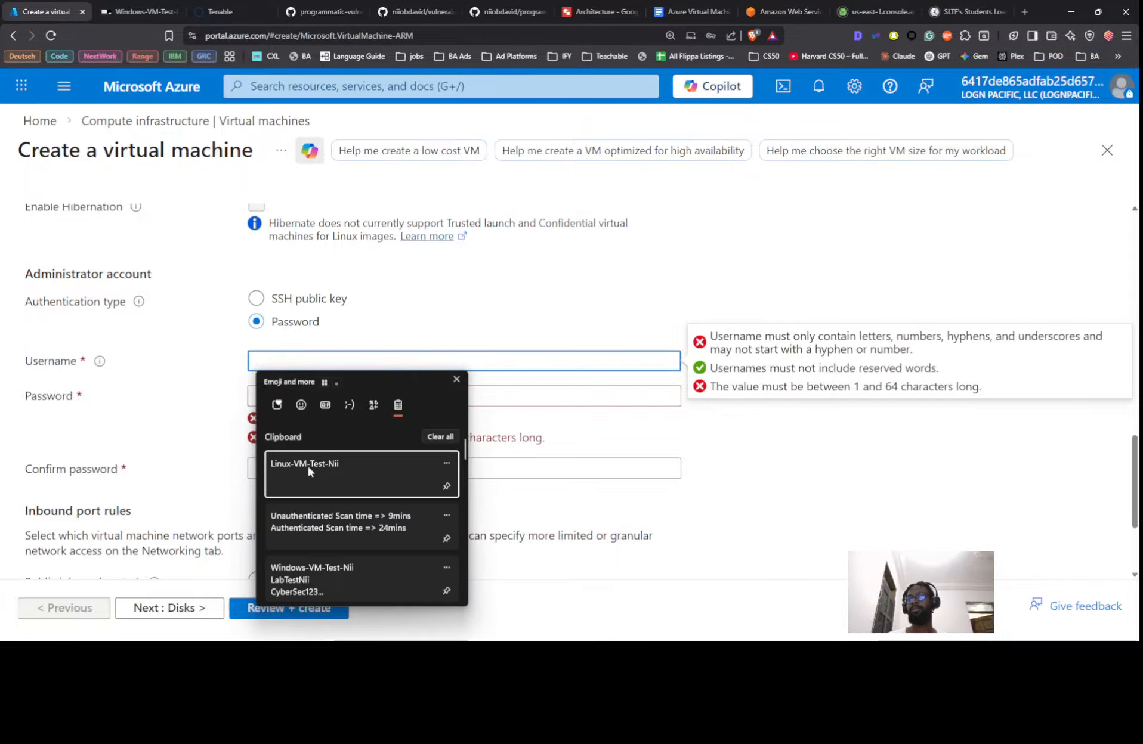
pyautogui.click(309, 478)
pyautogui.click(295, 365)
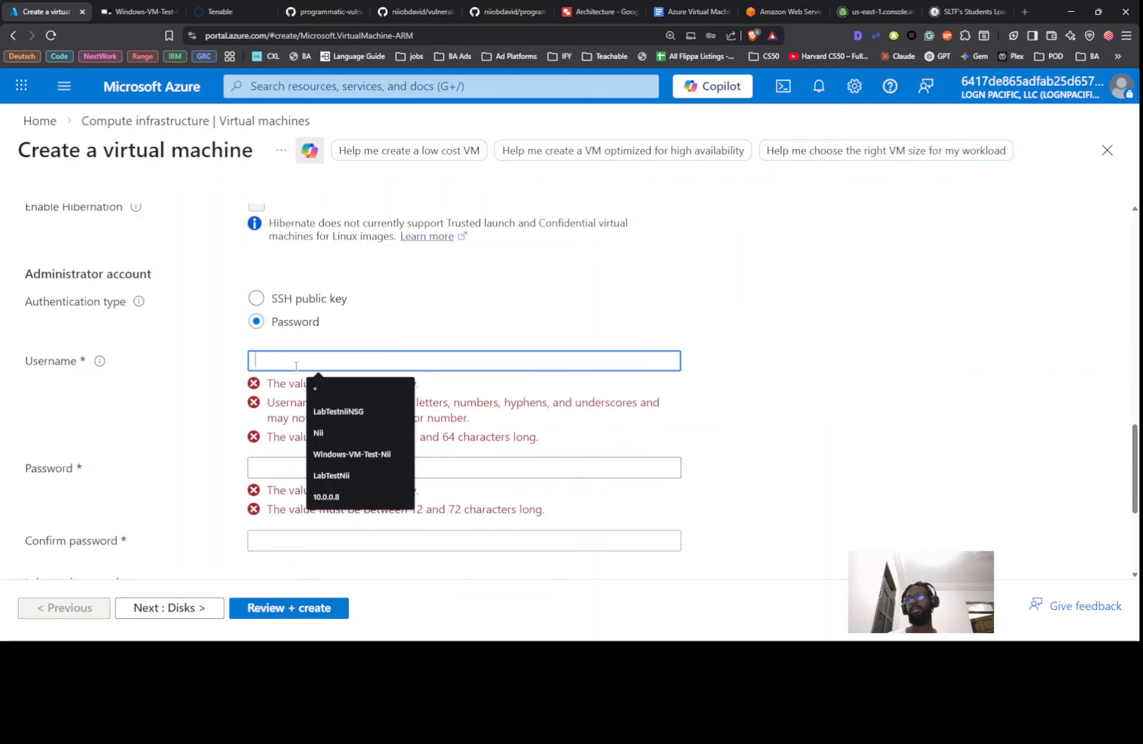
pyautogui.press('super+v')
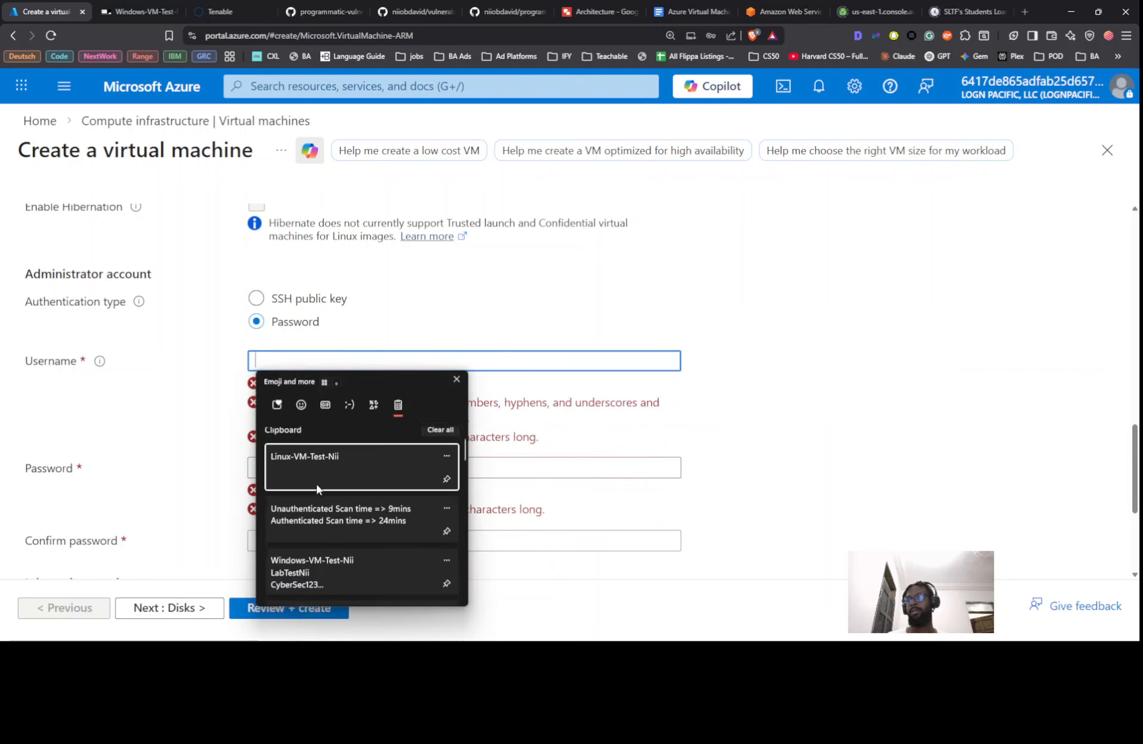
pyautogui.scroll(-5, 316, 484)
pyautogui.scroll(-2, 315, 503)
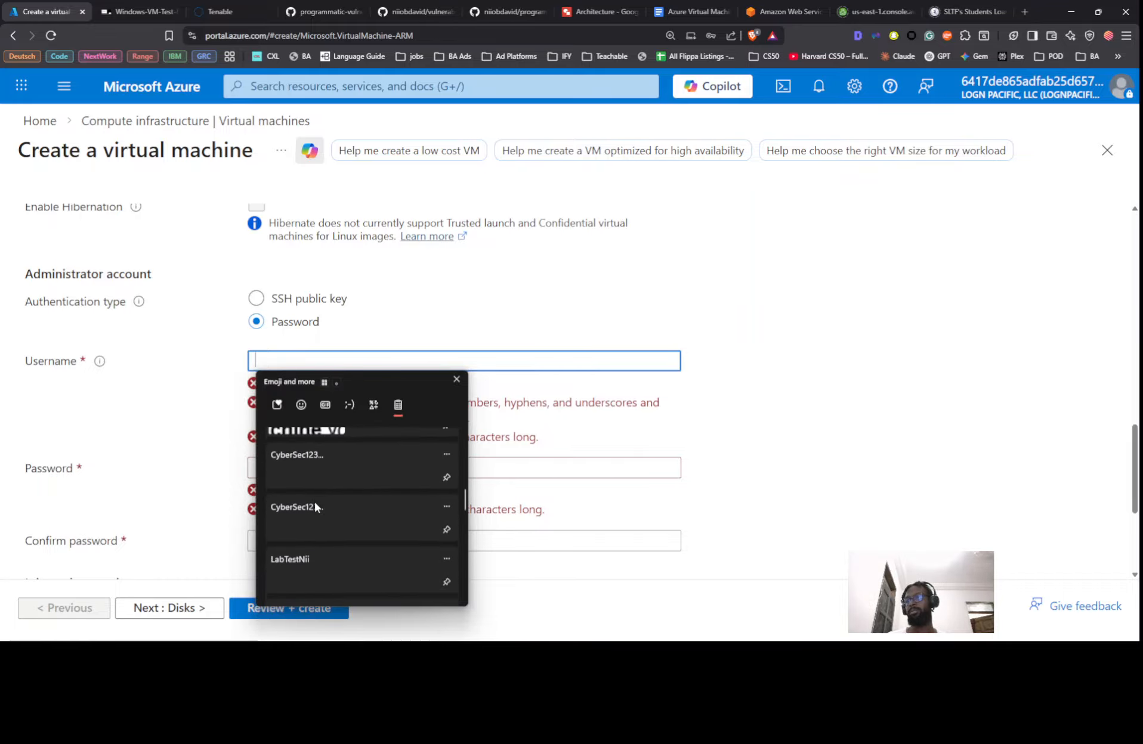
pyautogui.click(305, 587)
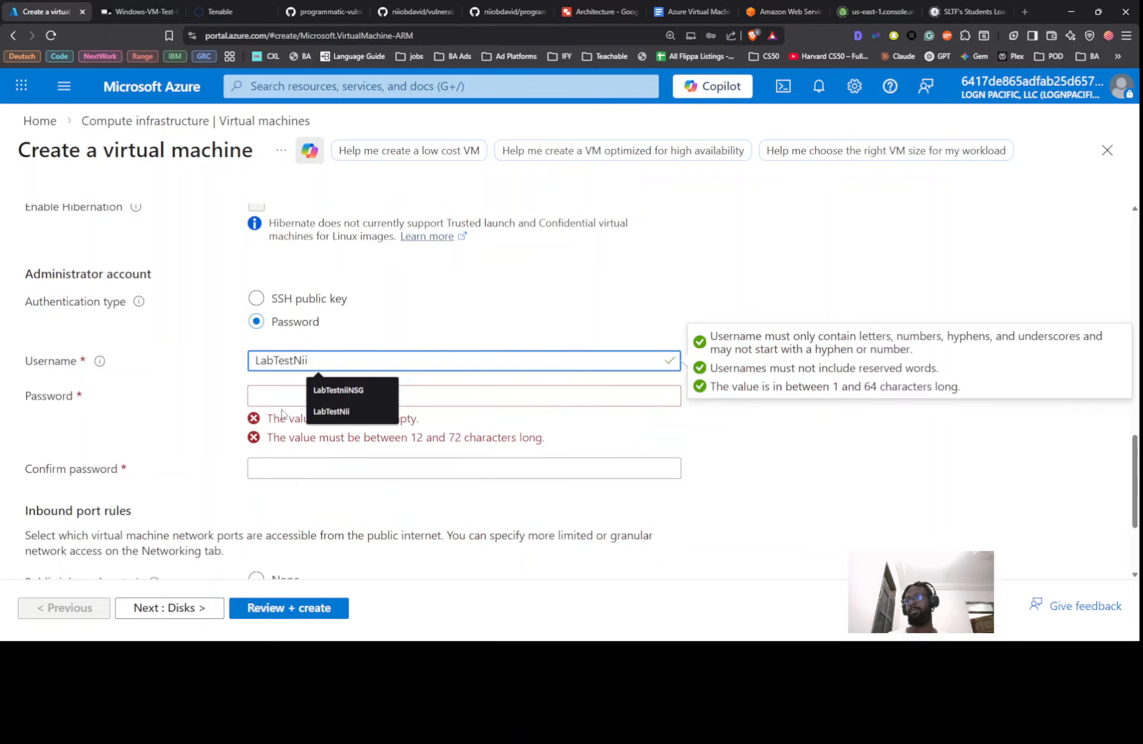
# Paste the saved password into Password and Confirm password, then continue to Disks
pyautogui.click(284, 401)
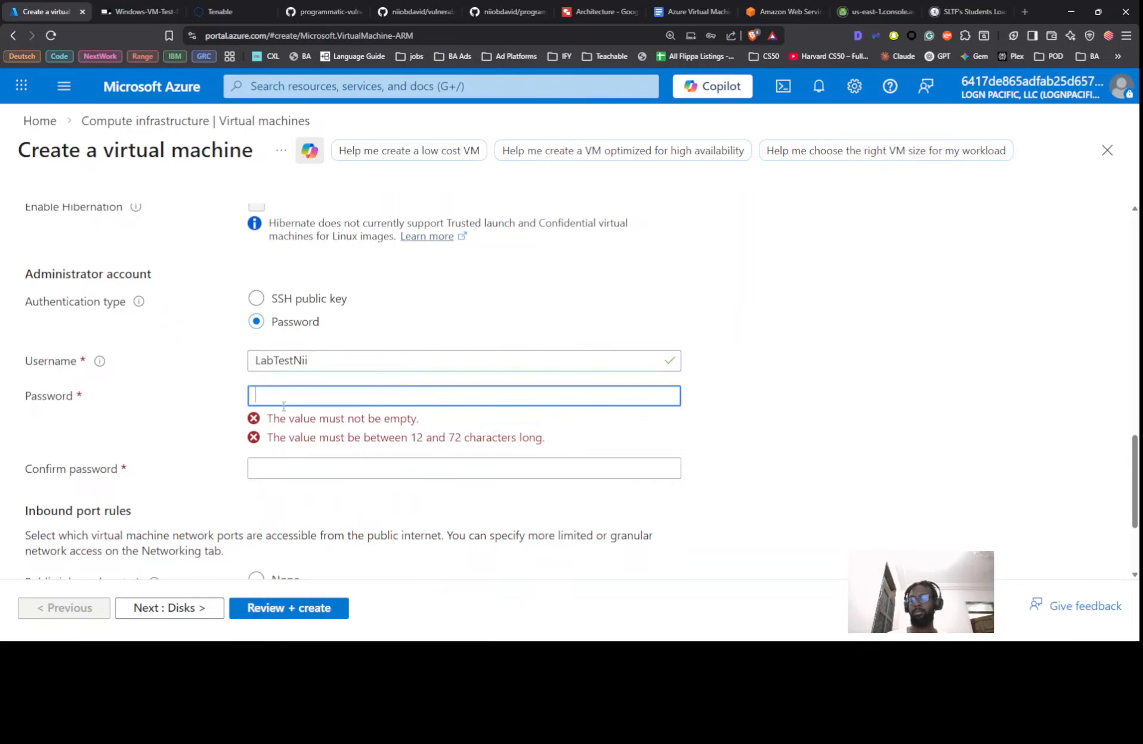
pyautogui.press('super+v')
pyautogui.scroll(-5, 394, 524)
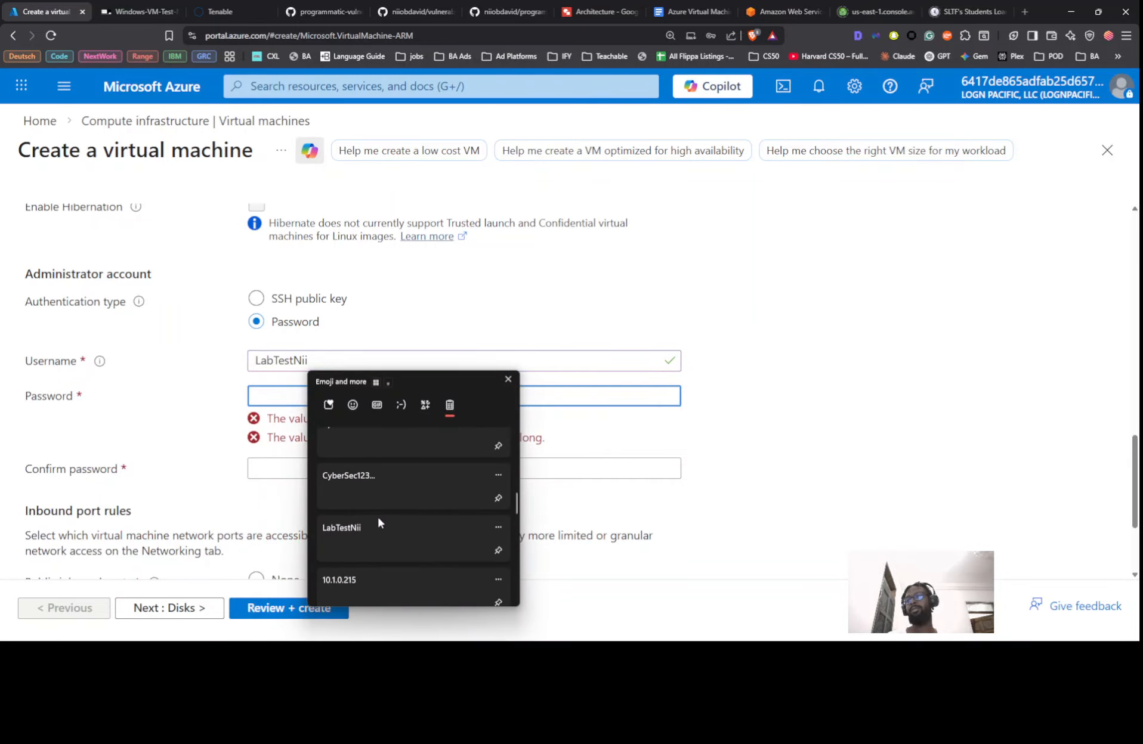
pyautogui.click(363, 477)
pyautogui.click(348, 442)
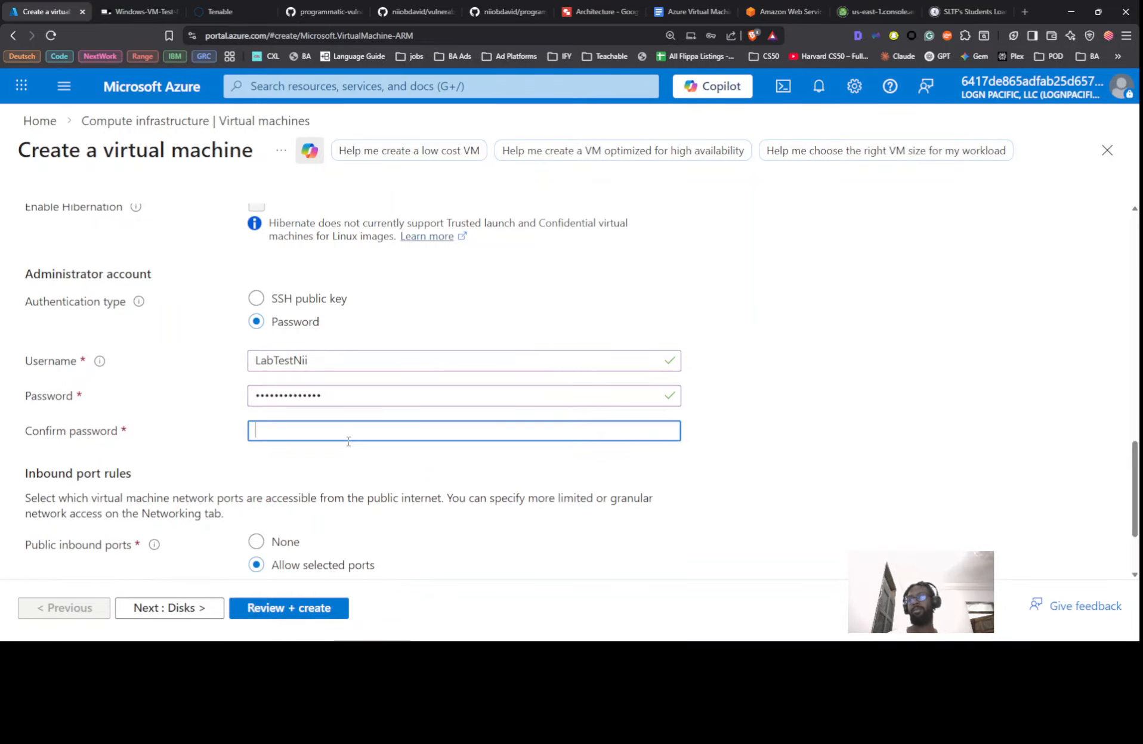
pyautogui.hotkey('ctrl', 'v')
pyautogui.scroll(-2, 348, 441)
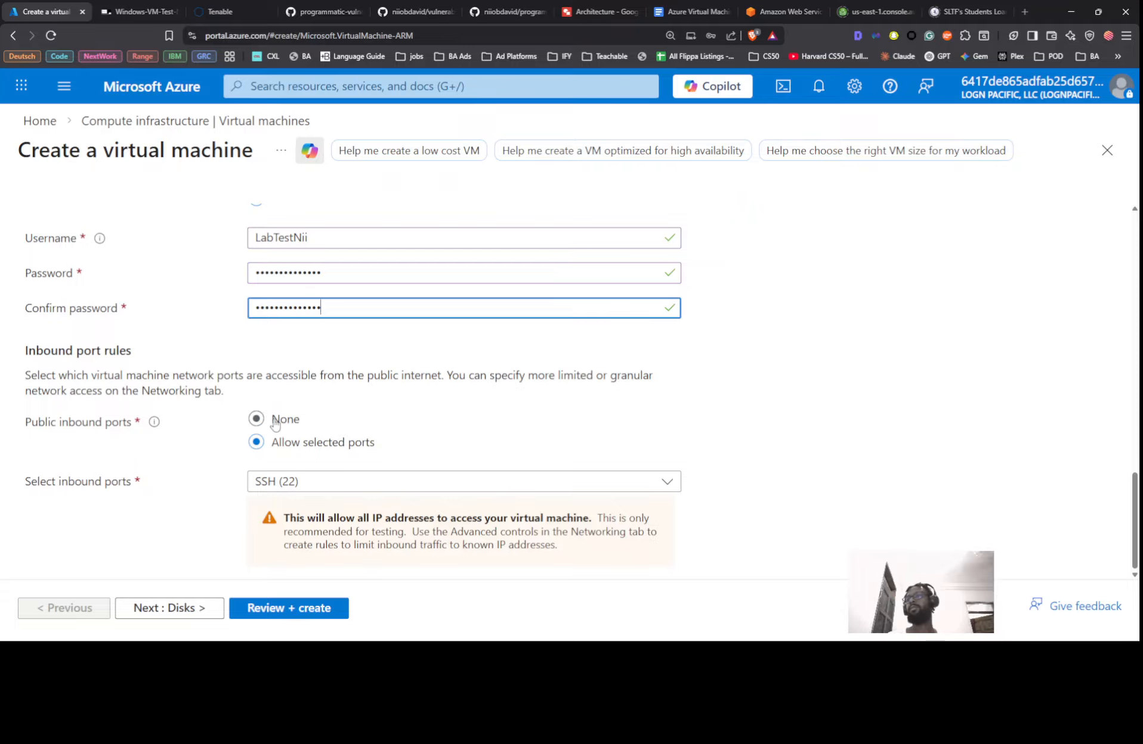
pyautogui.click(173, 608)
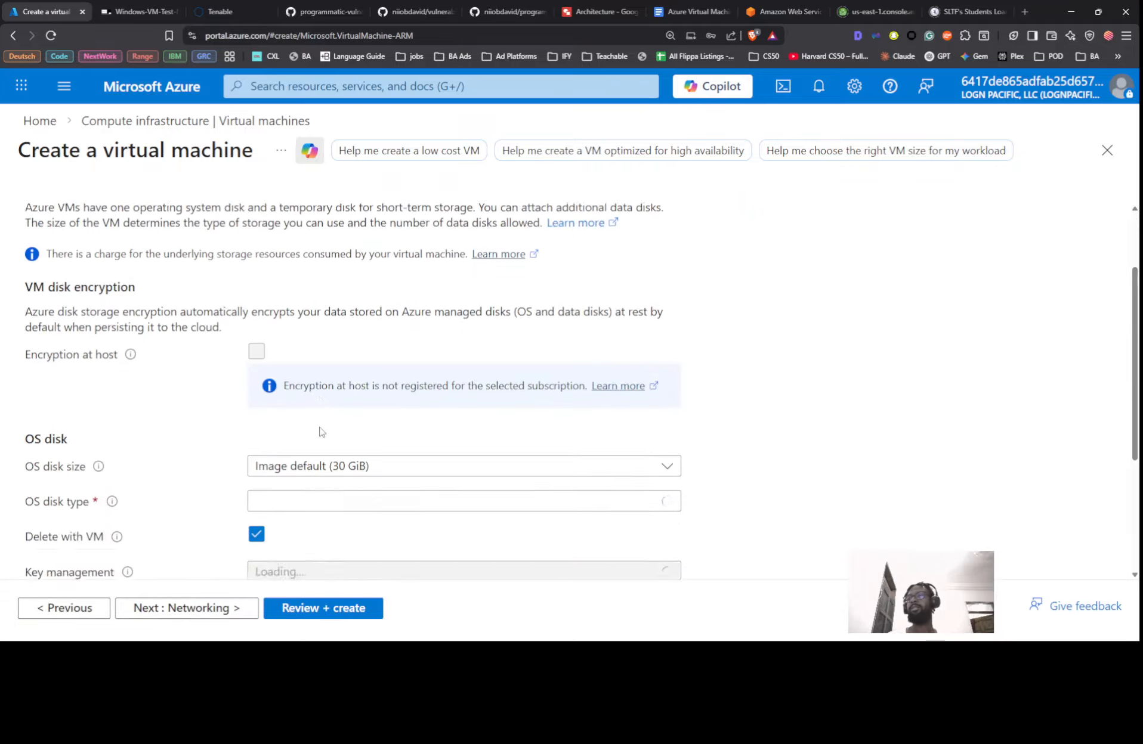
# Set the OS disk type to Standard SSD (locally-redundant storage) and proceed to Networking
pyautogui.scroll(-4, 320, 432)
pyautogui.click(367, 255)
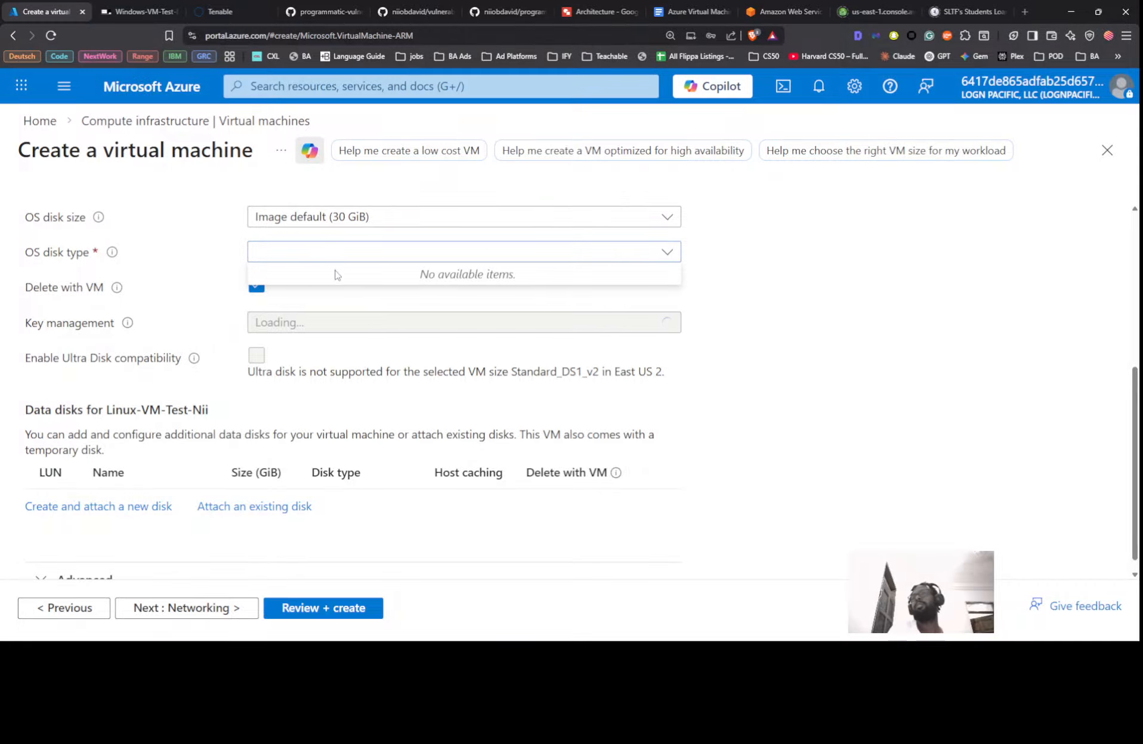
pyautogui.click(614, 257)
pyautogui.click(427, 369)
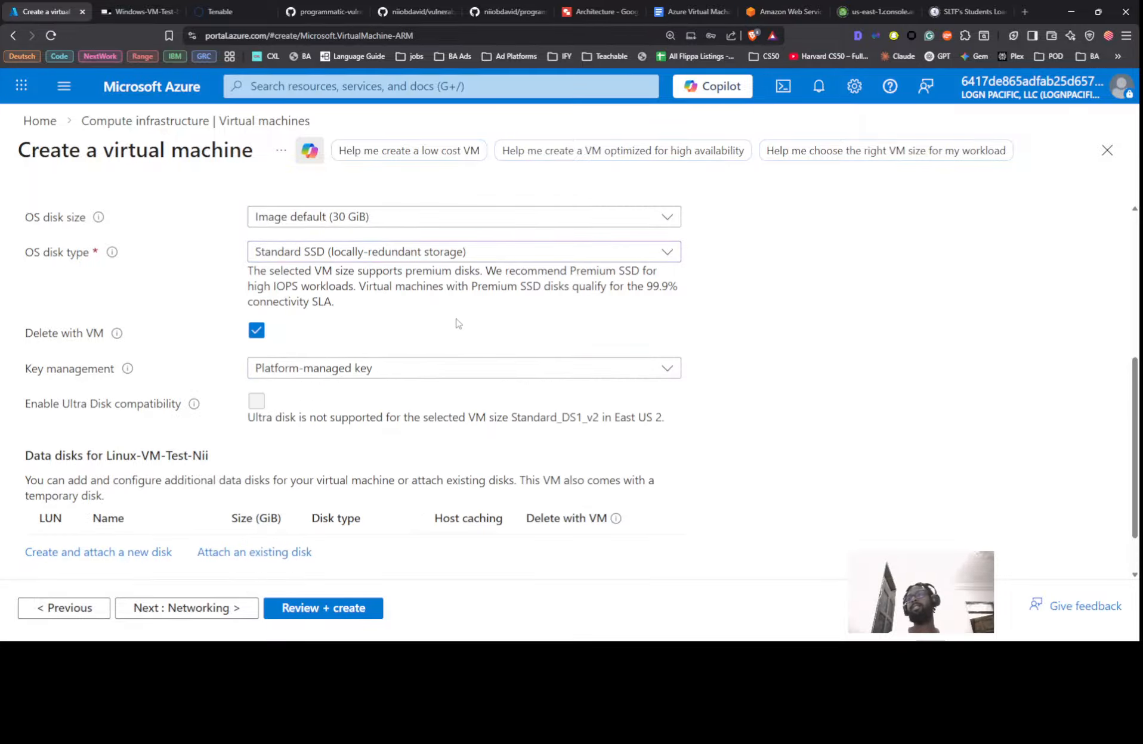
pyautogui.scroll(-1, 458, 323)
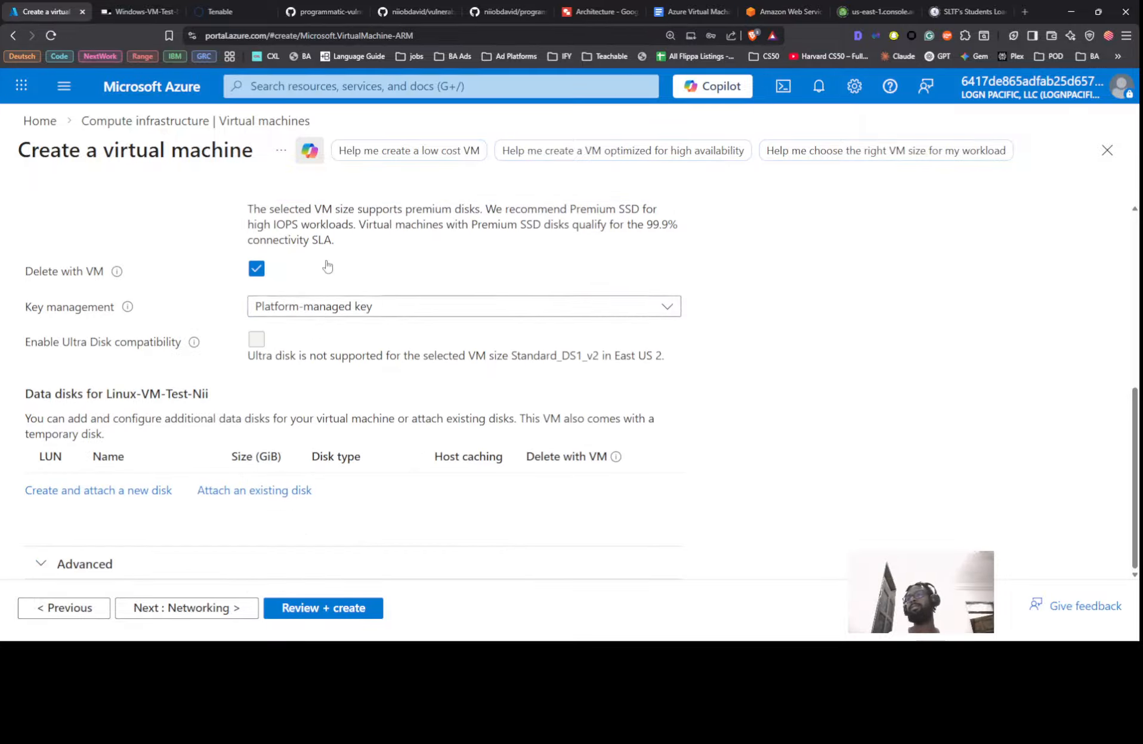
pyautogui.click(190, 609)
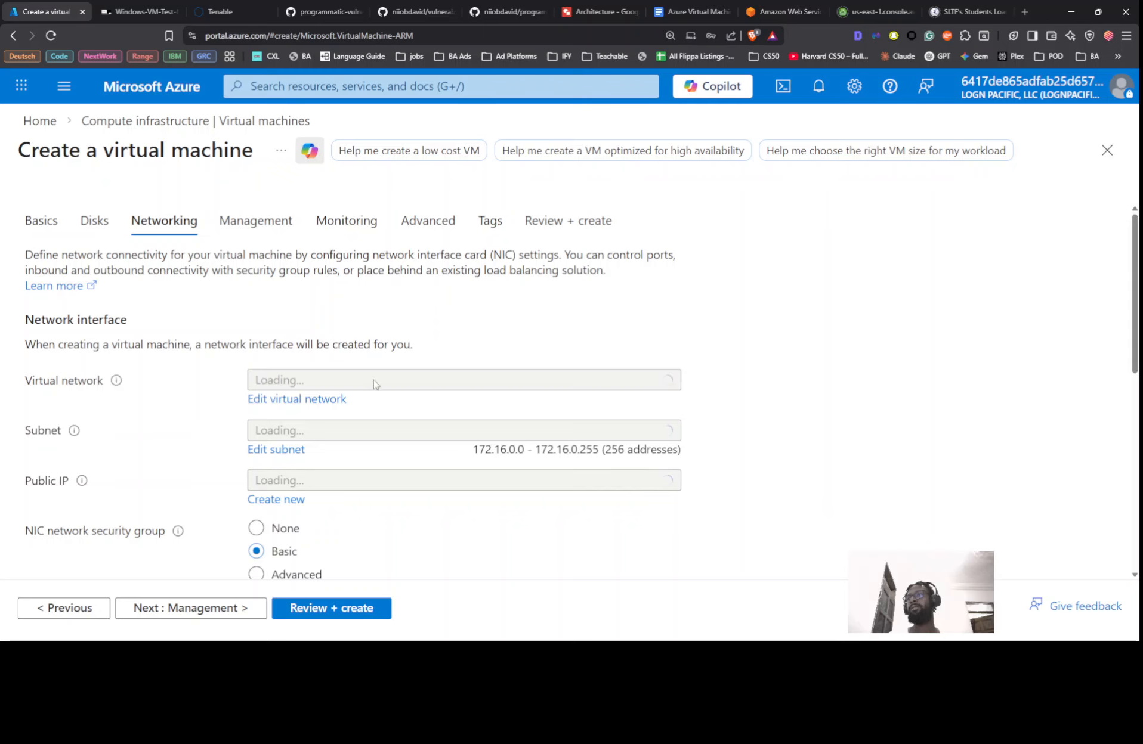
# Put the VM on Cyber-Range-2-VNet and Cyber-Range-2-Subnet
pyautogui.scroll(-4, 375, 384)
pyautogui.scroll(3, 416, 294)
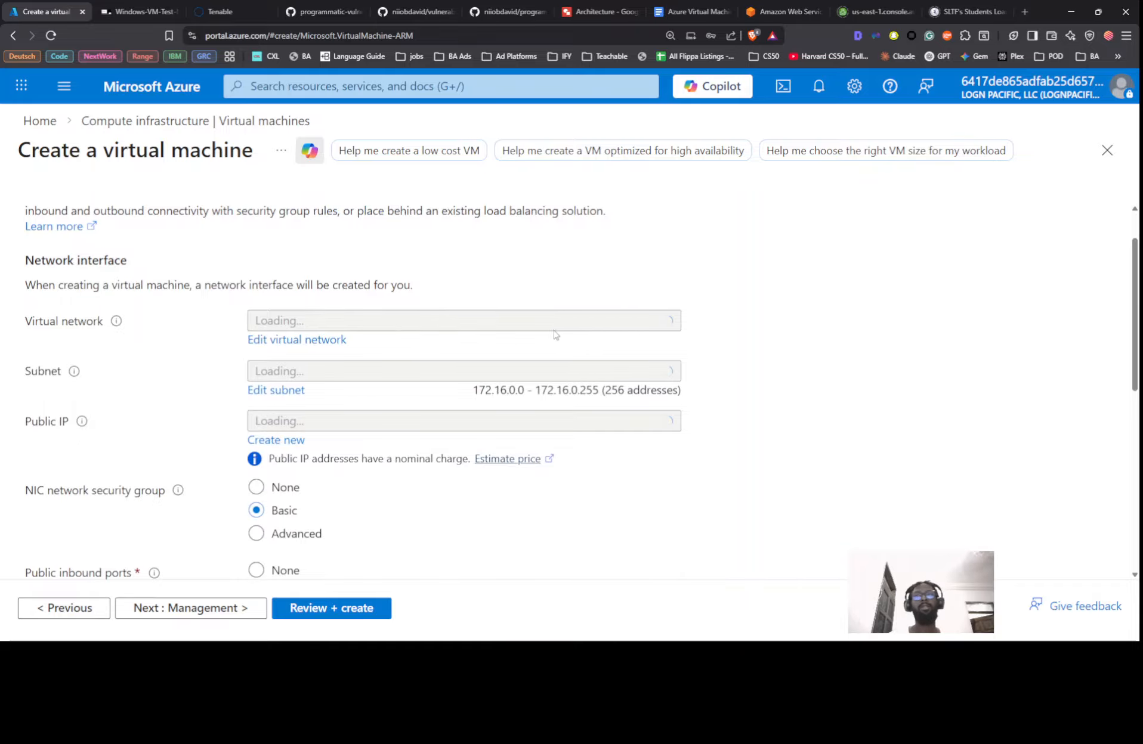
pyautogui.click(533, 328)
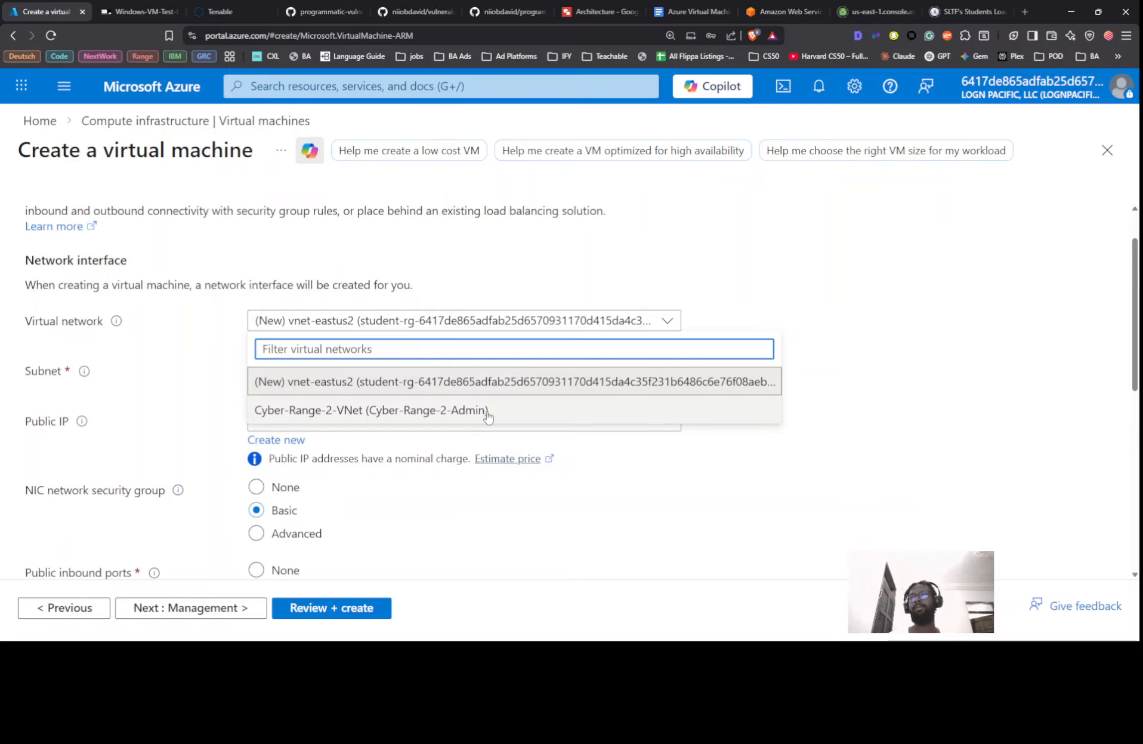
pyautogui.click(489, 410)
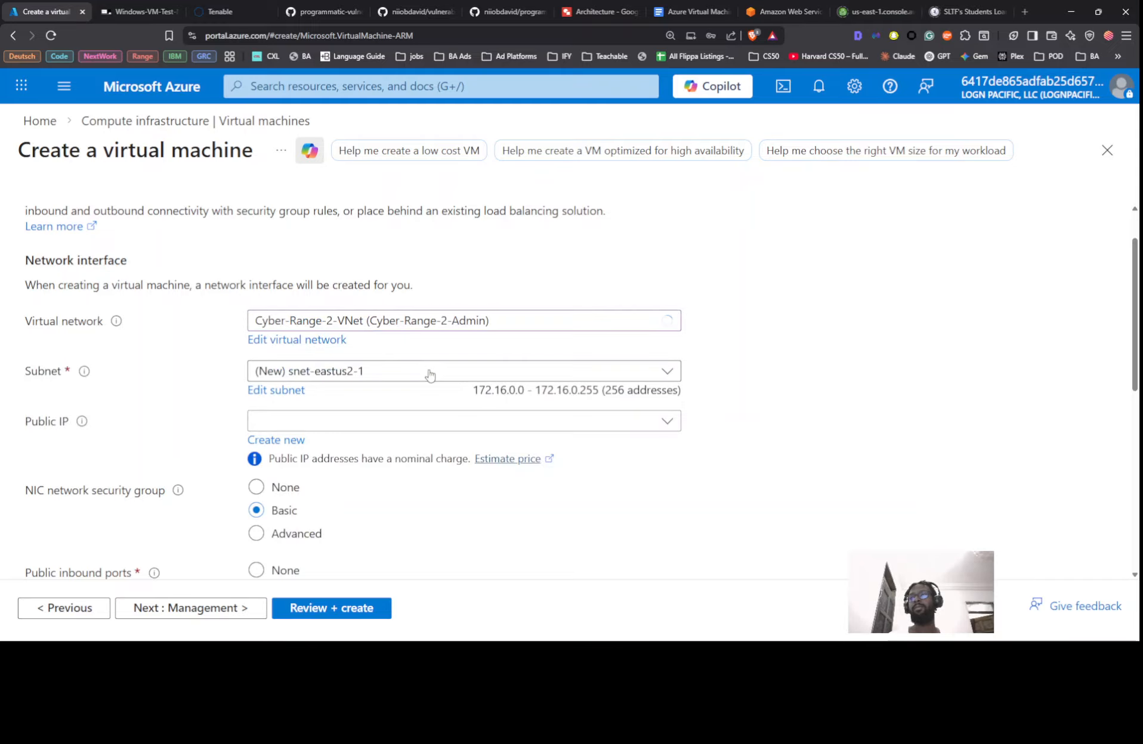
pyautogui.click(429, 372)
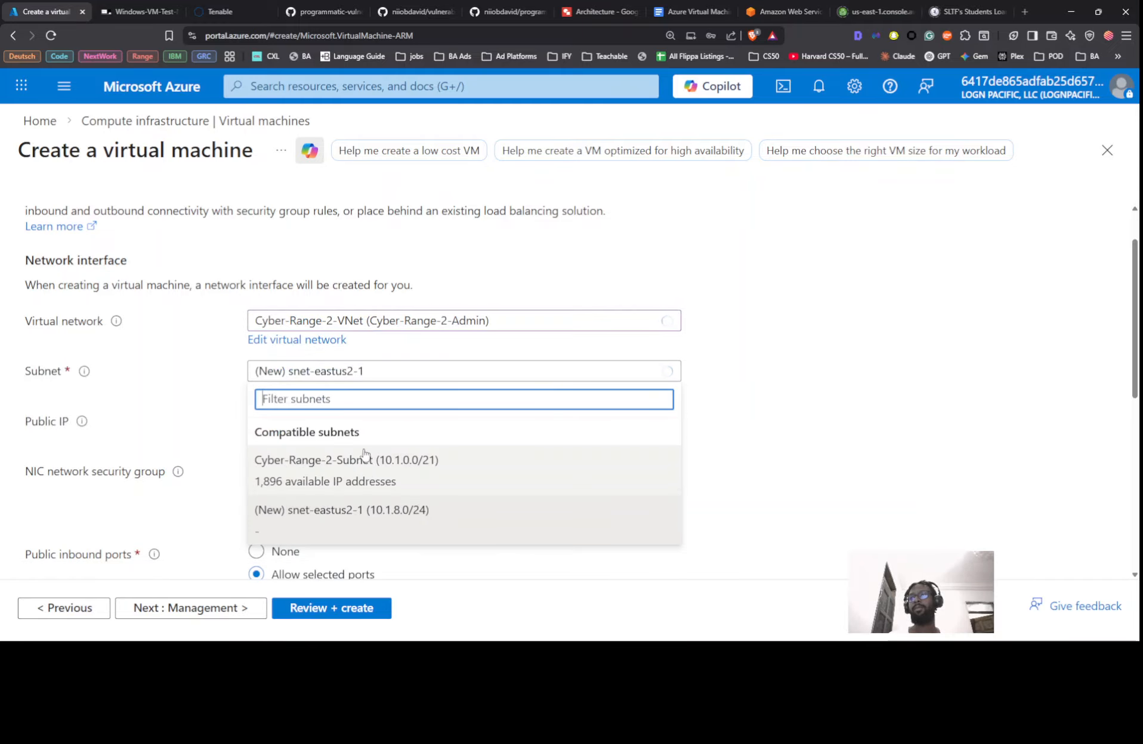
pyautogui.click(362, 464)
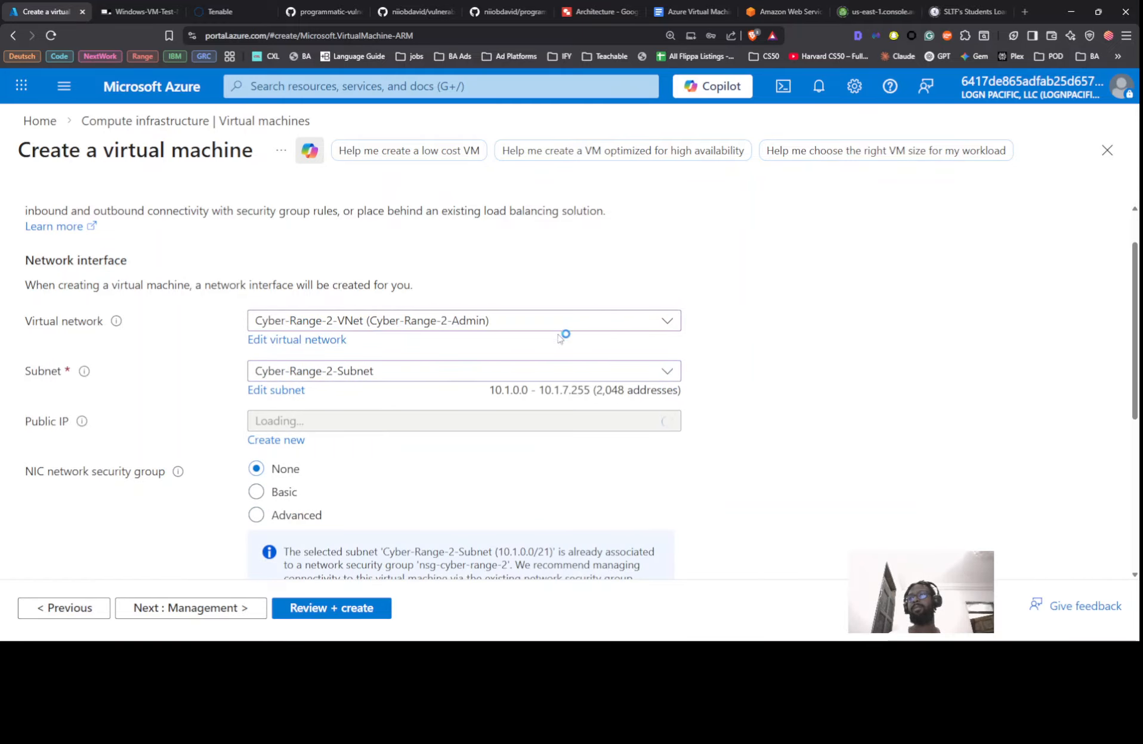
# Use a Basic NIC security group and delete the public IP and NIC with the VM
pyautogui.scroll(-2, 418, 334)
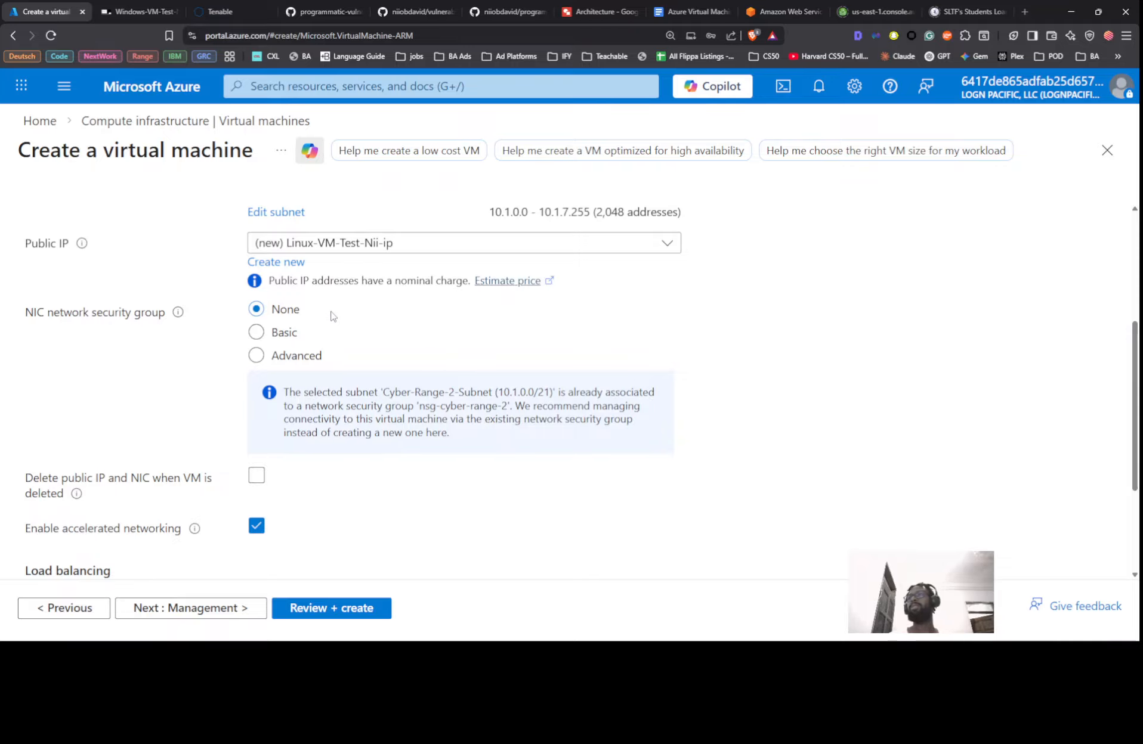
pyautogui.scroll(1, 337, 318)
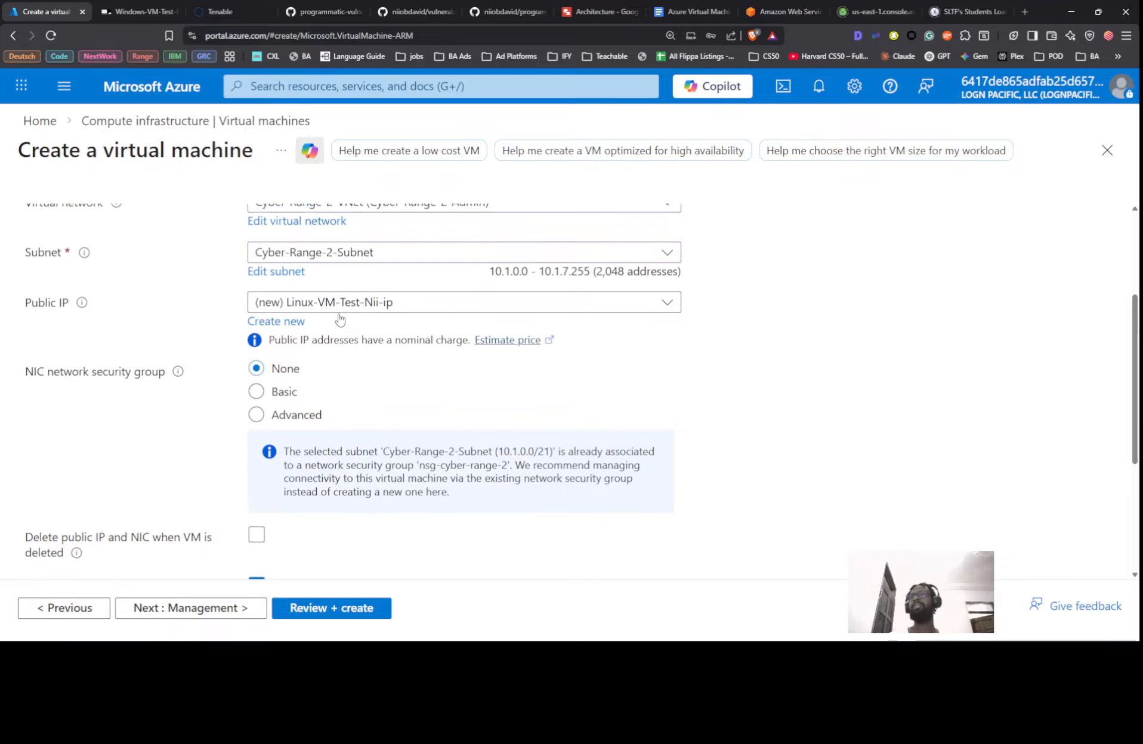
pyautogui.click(262, 391)
pyautogui.scroll(-5, 422, 370)
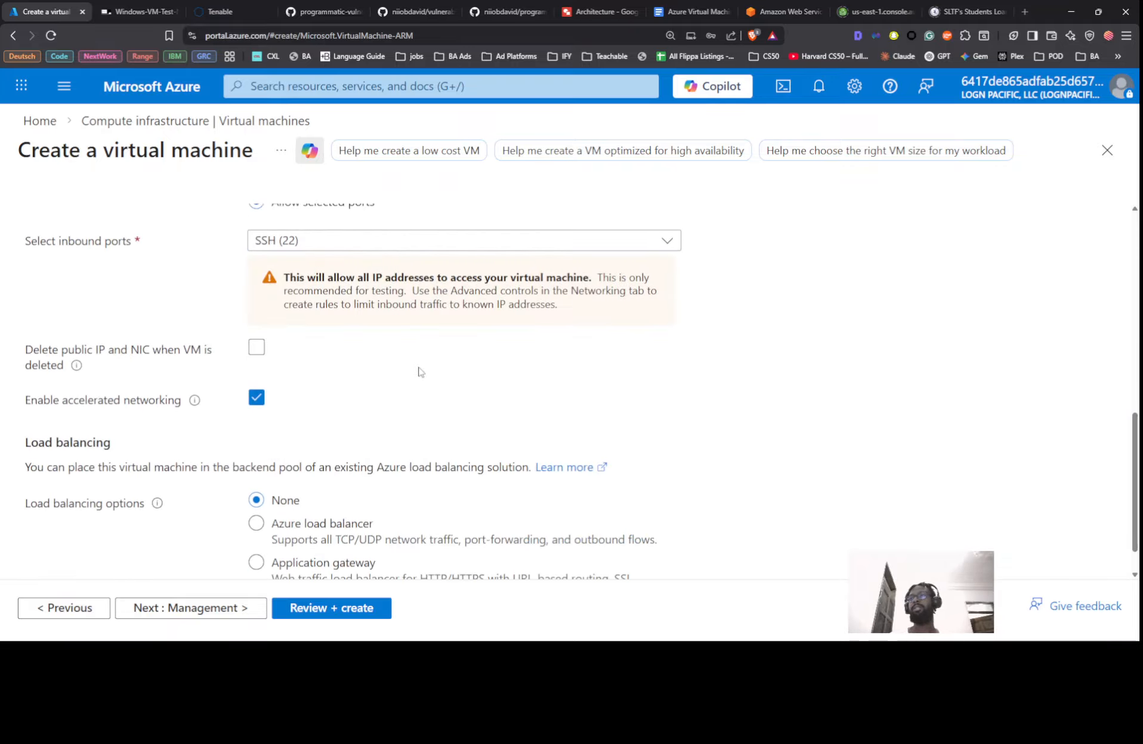
pyautogui.scroll(2, 349, 326)
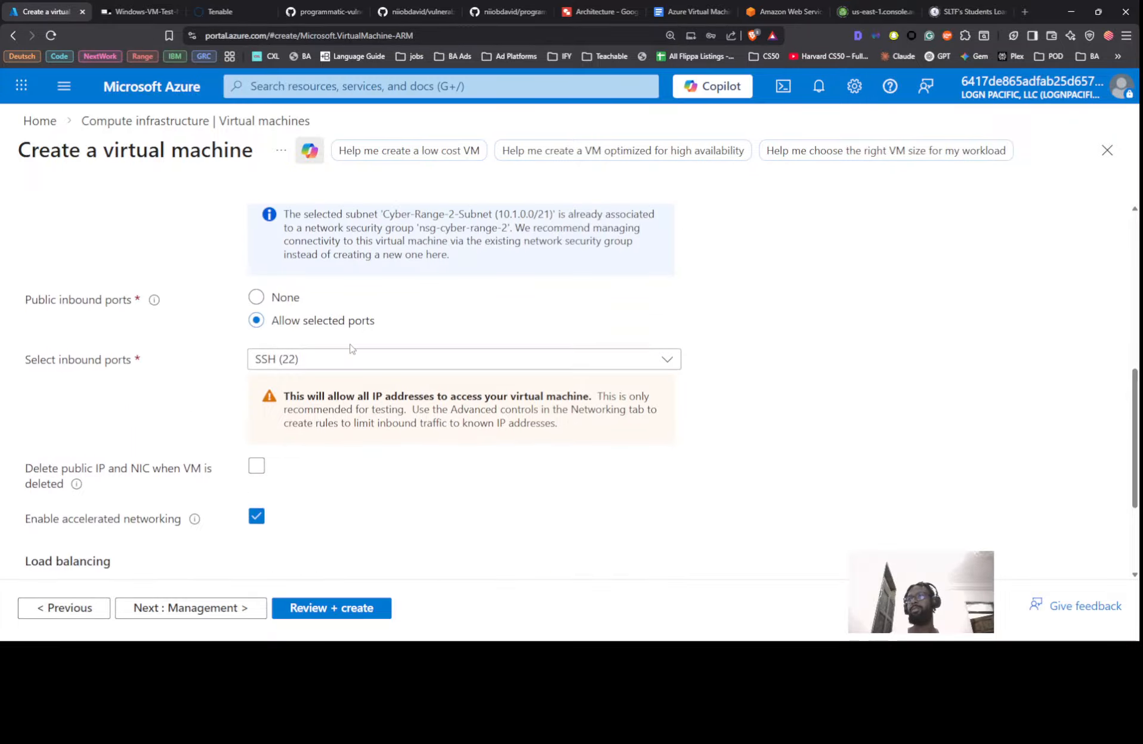
pyautogui.scroll(-3, 351, 348)
pyautogui.click(256, 303)
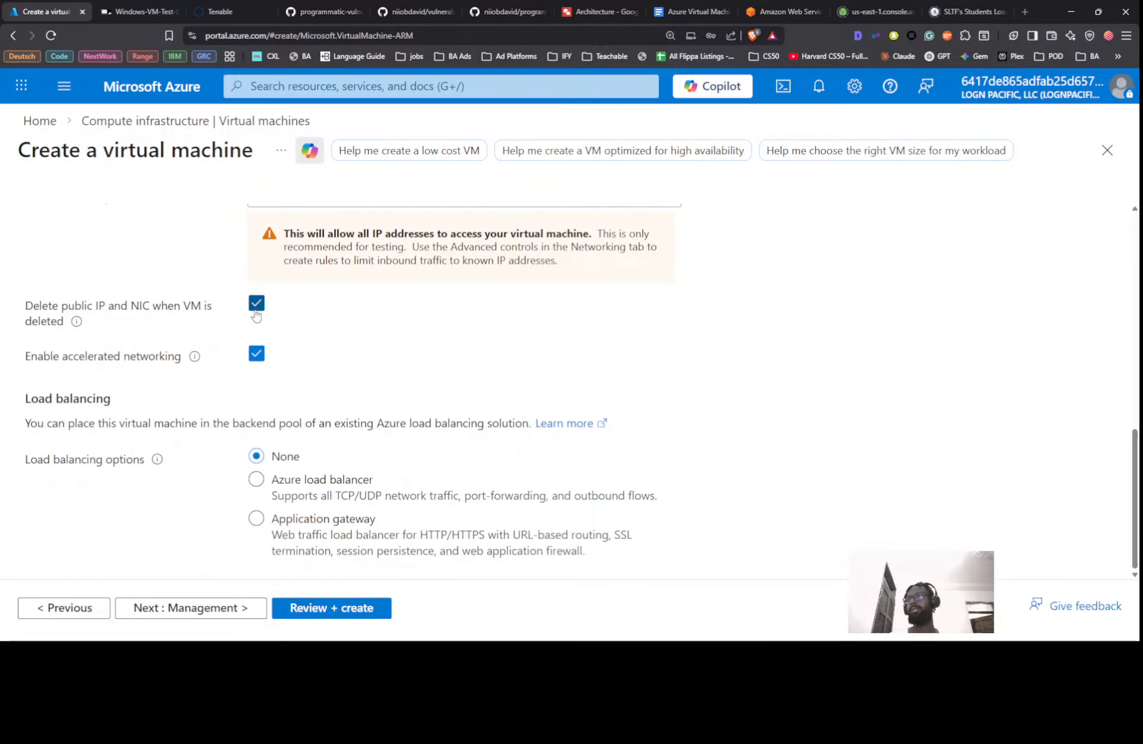
# Turn boot diagnostics off and advance to Review + create, checking the lab guide
pyautogui.click(243, 612)
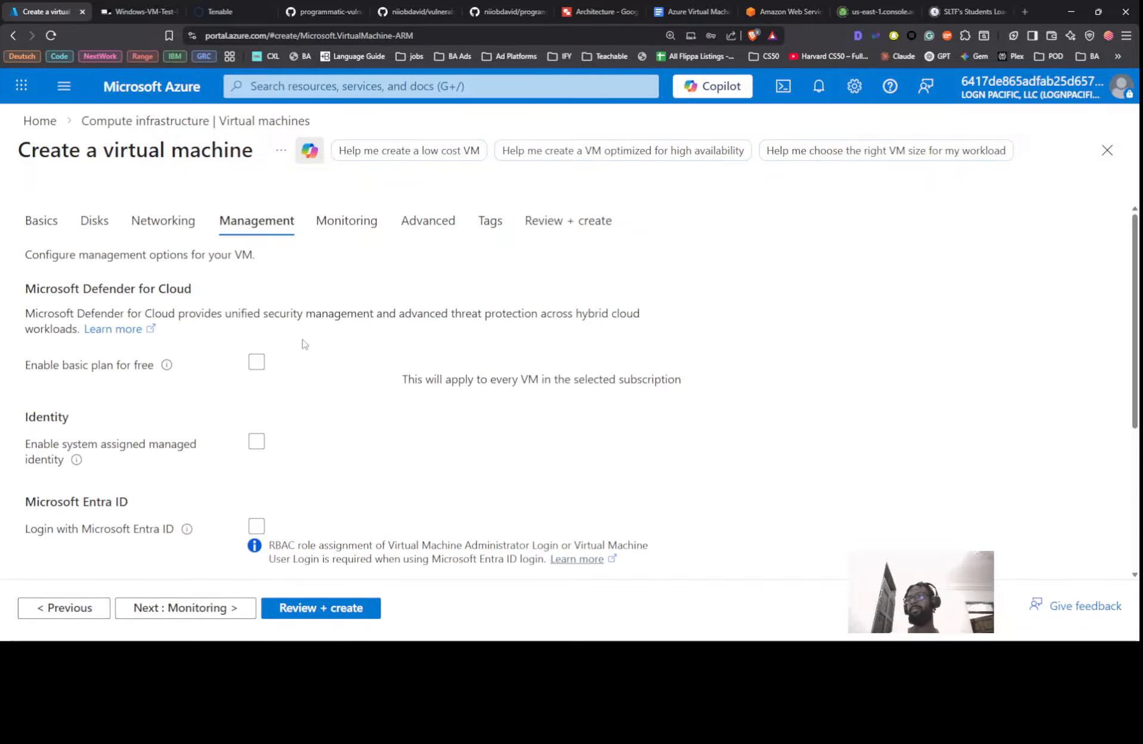
pyautogui.scroll(-3, 301, 345)
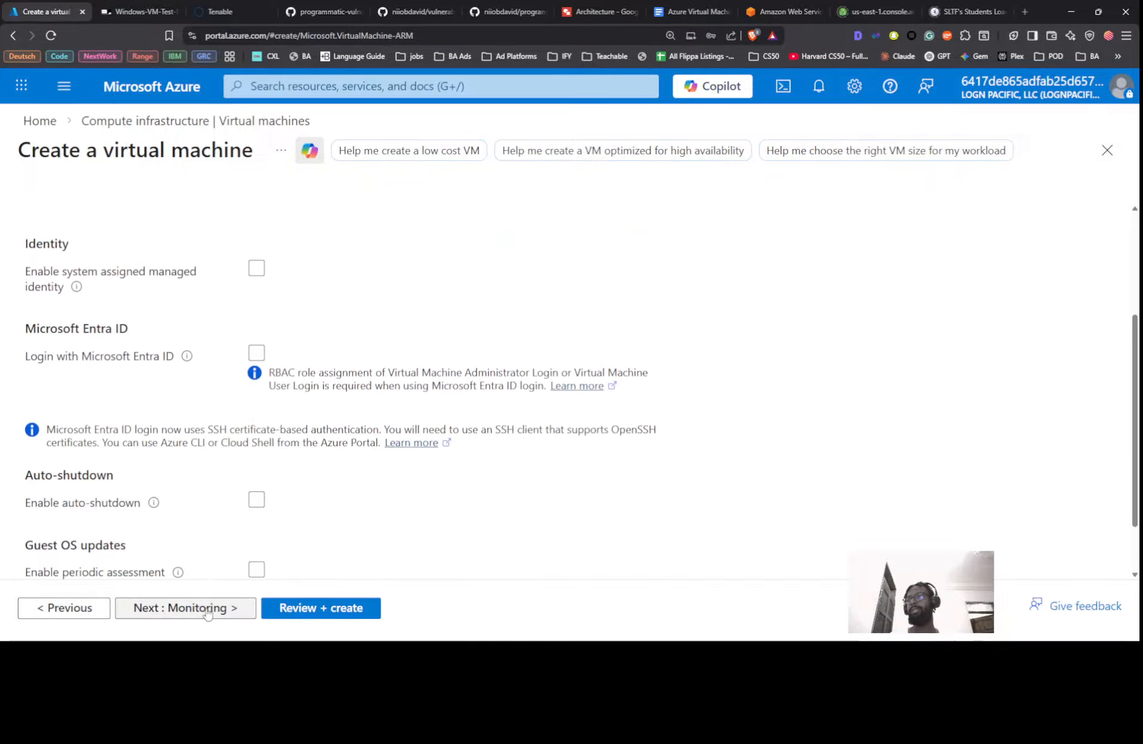
pyautogui.click(212, 608)
pyautogui.click(261, 433)
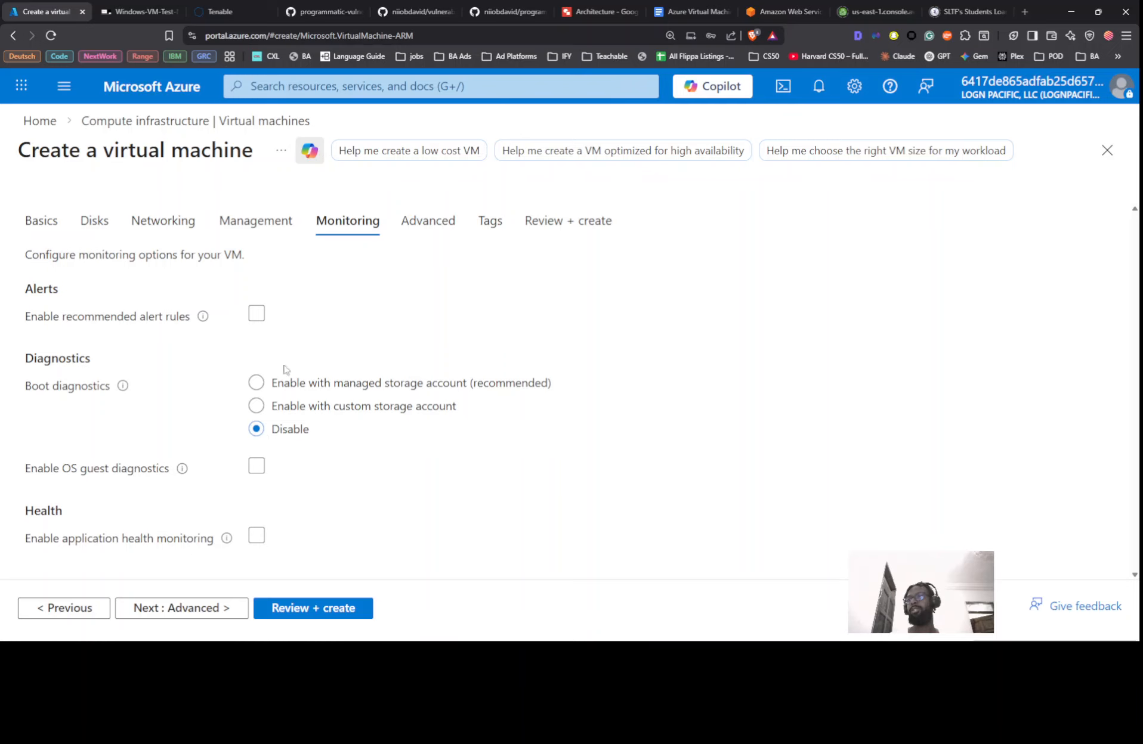
pyautogui.click(229, 611)
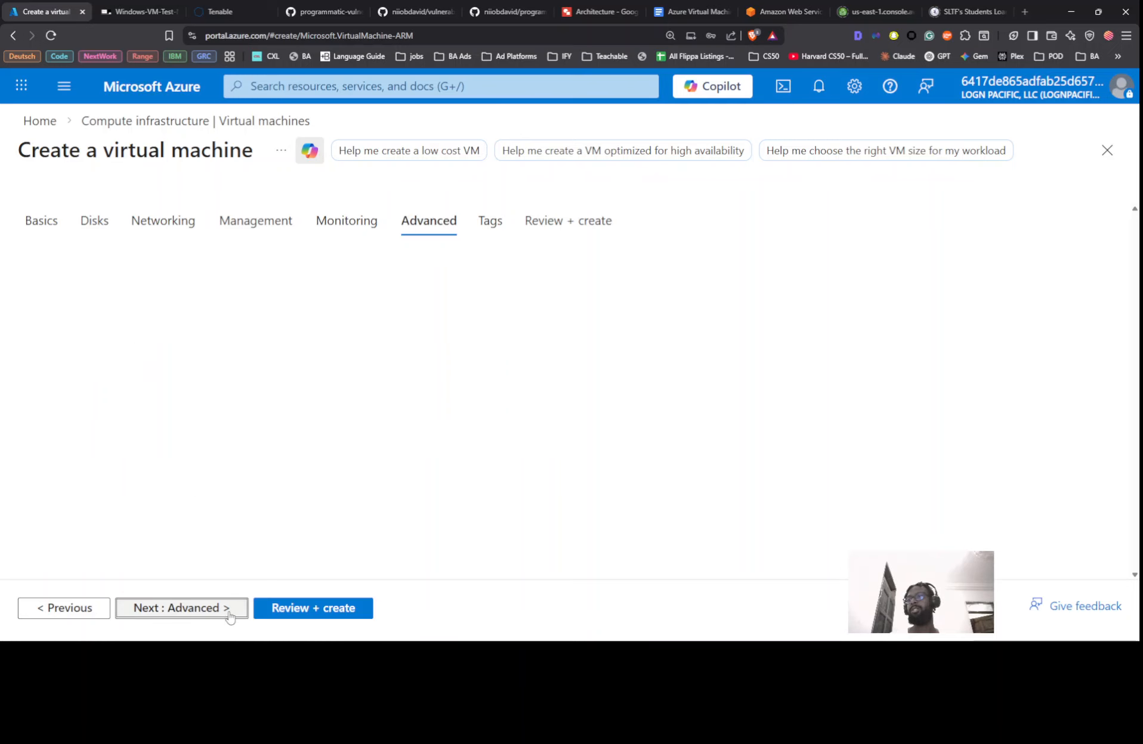
pyautogui.click(317, 609)
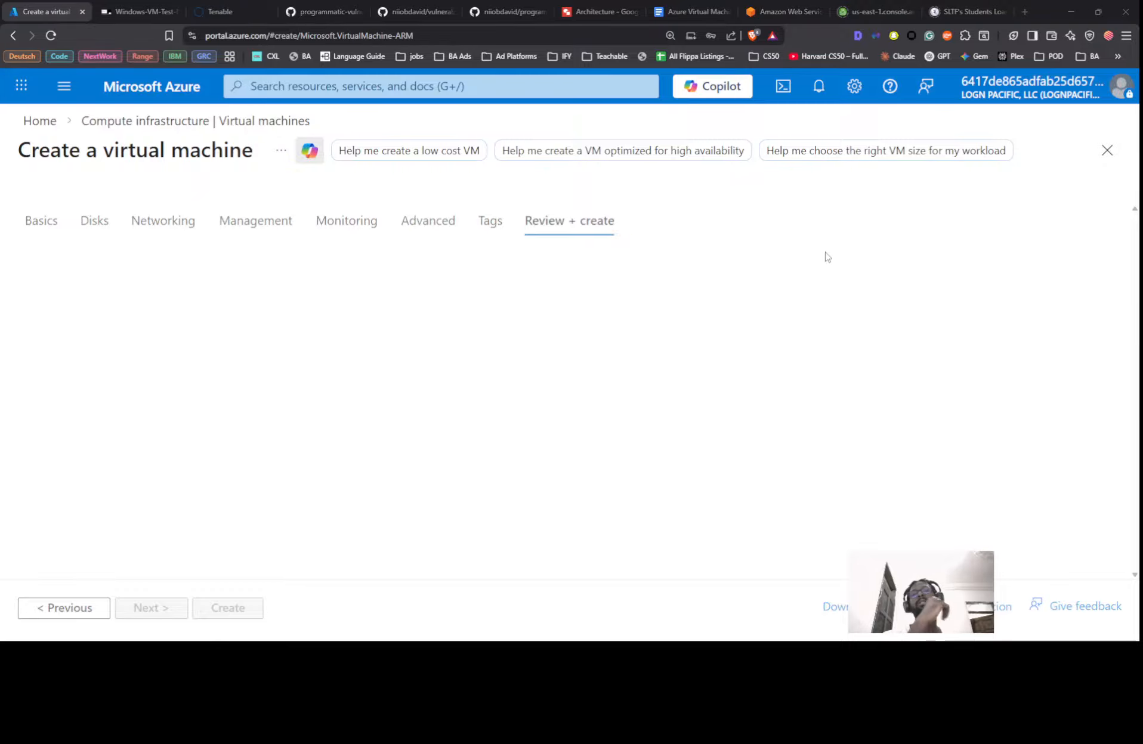
pyautogui.hotkey('alt', 'Tab')
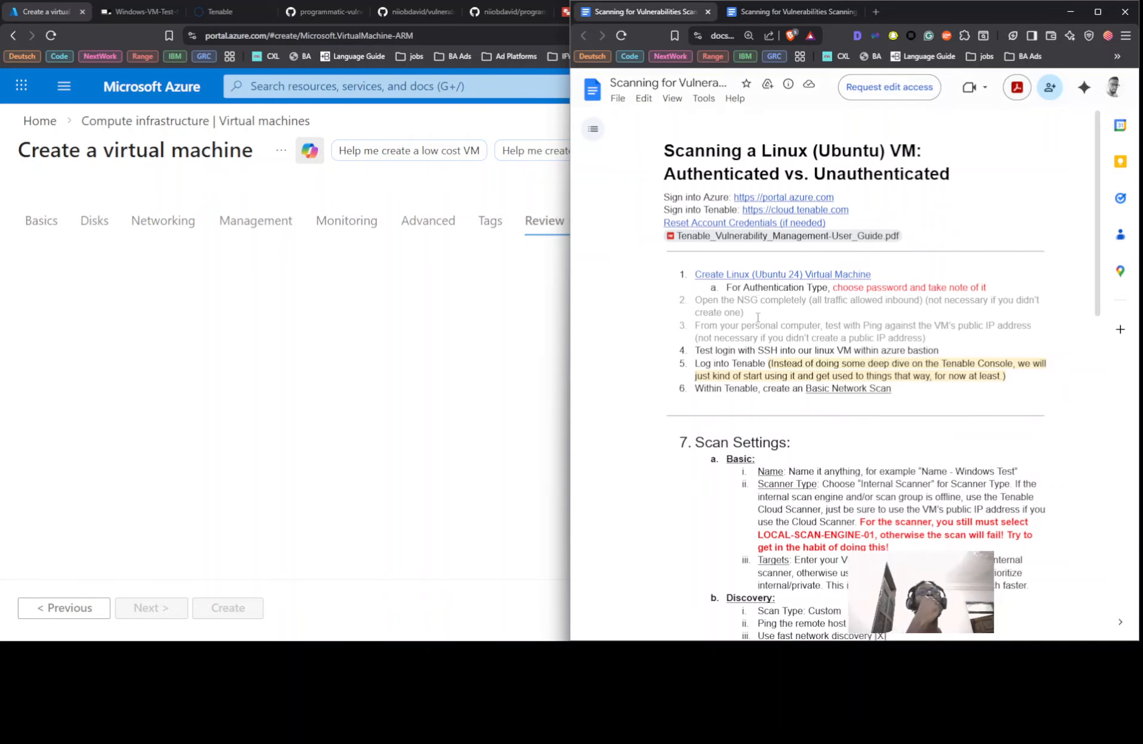
pyautogui.scroll(-1, 749, 249)
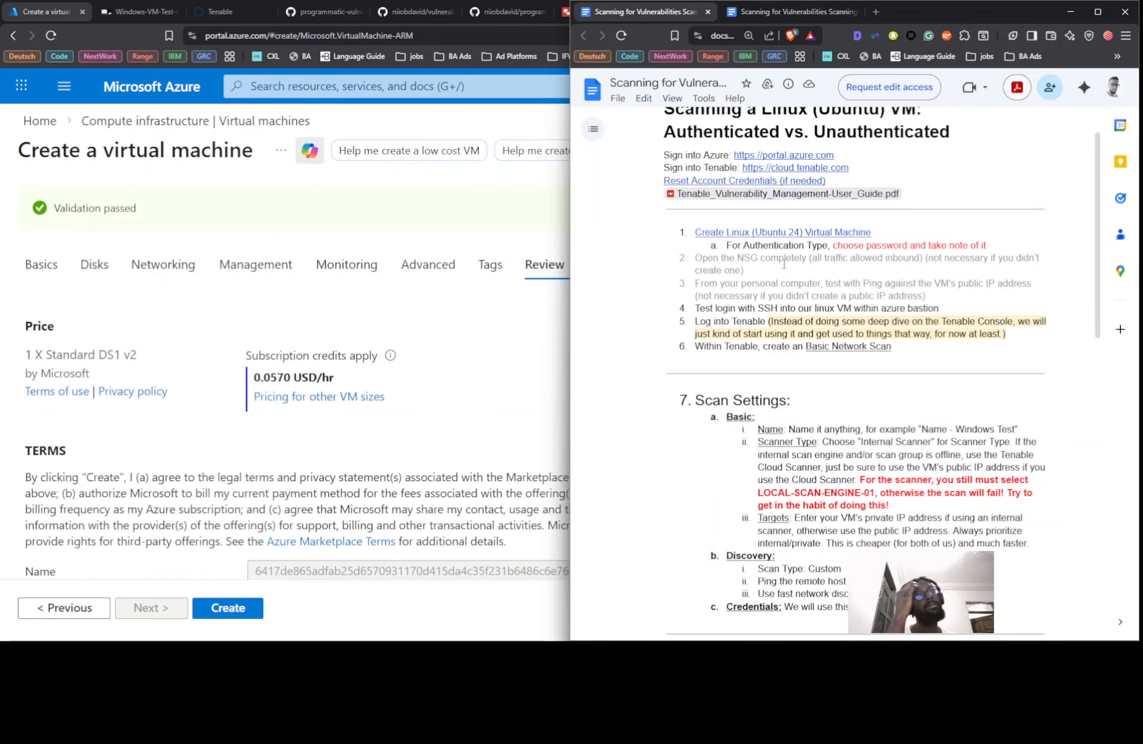
# Create Linux-VM-Test-Nii and confirm 'Deployment succeeded' in Notifications before viewing its Overview
pyautogui.click(231, 608)
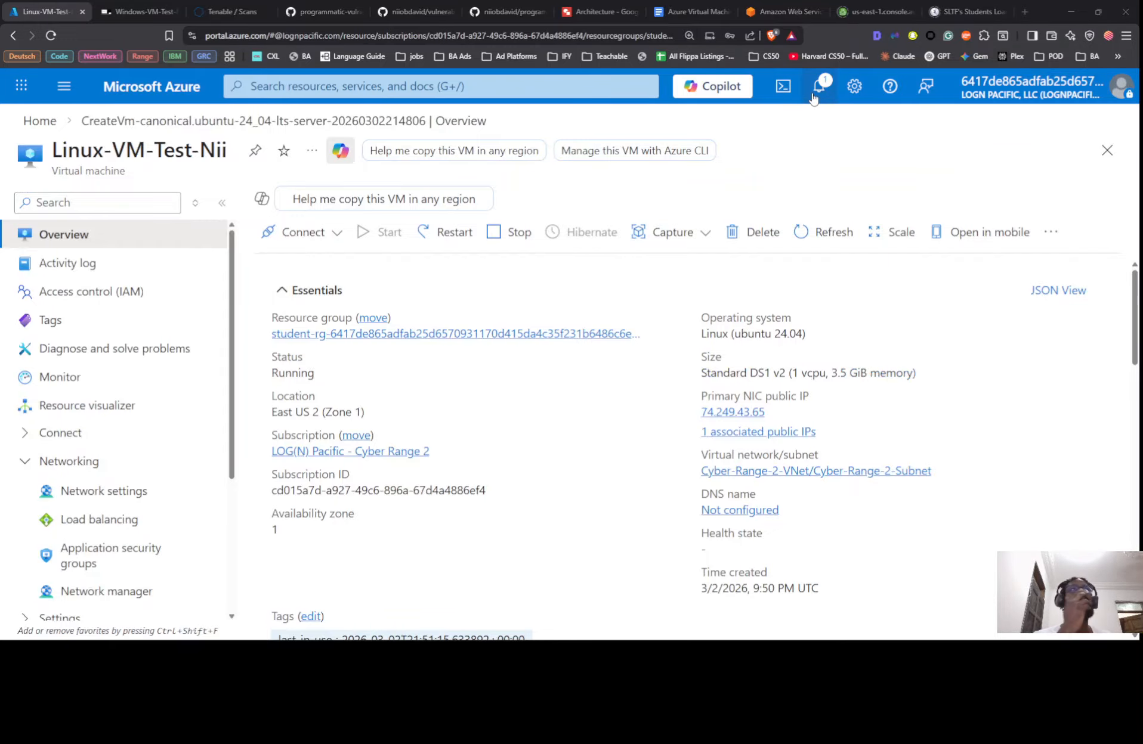
pyautogui.click(813, 96)
pyautogui.click(813, 96)
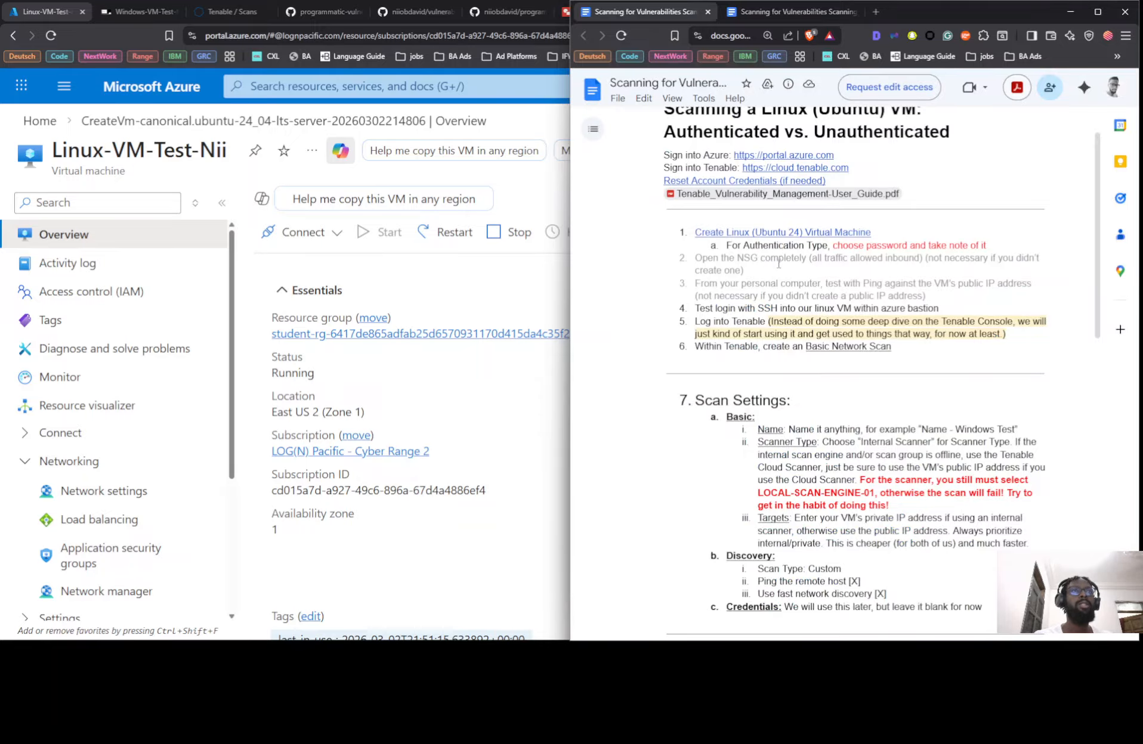
# Open the VM's Networking > Network settings and scroll through its NSG rules
pyautogui.click(98, 462)
pyautogui.click(95, 462)
pyautogui.click(93, 491)
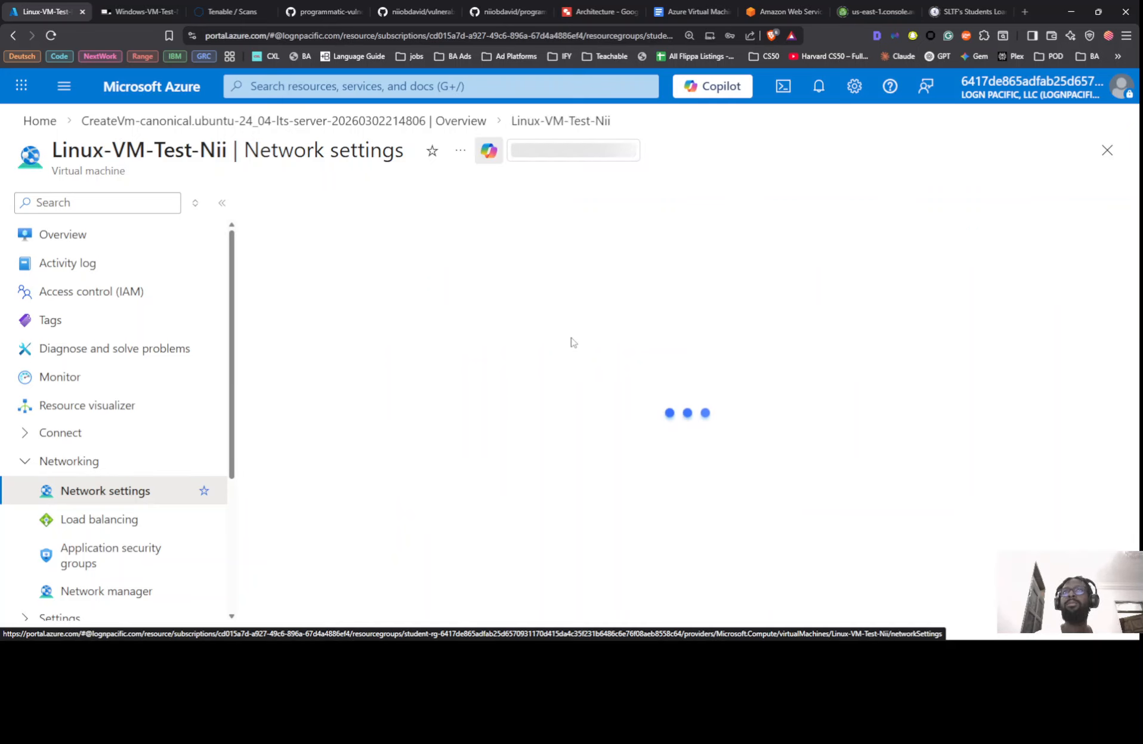
pyautogui.scroll(-15, 705, 331)
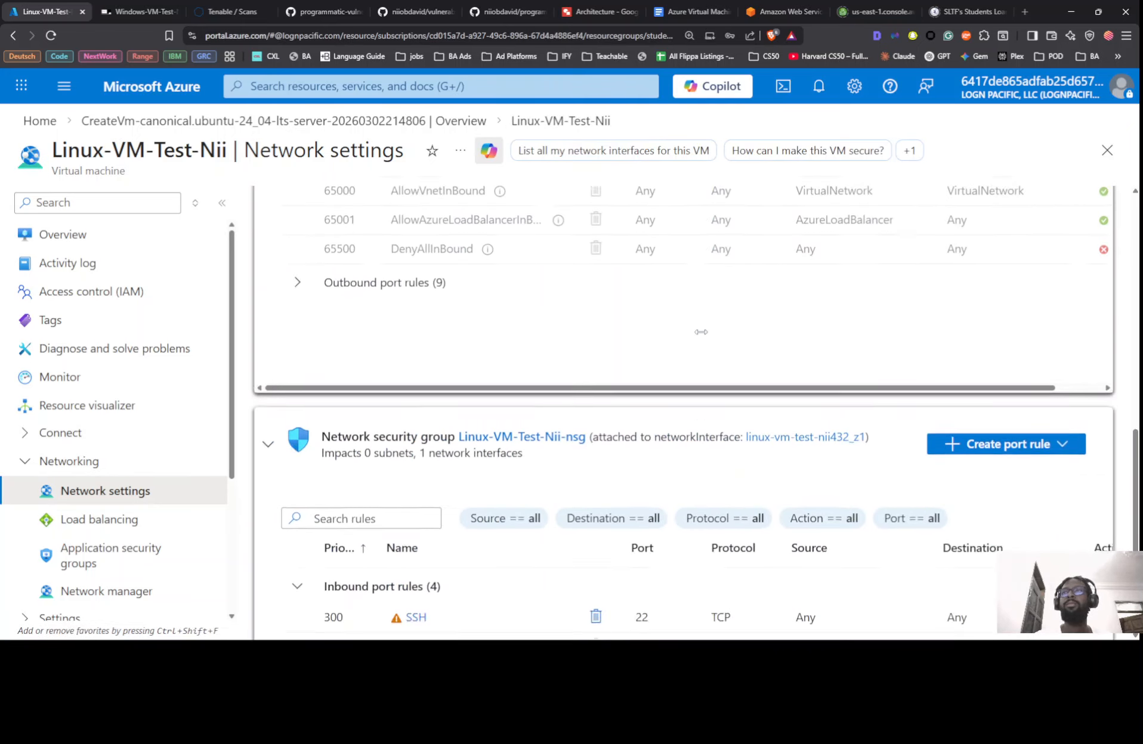
pyautogui.scroll(-3, 567, 385)
pyautogui.scroll(2, 685, 358)
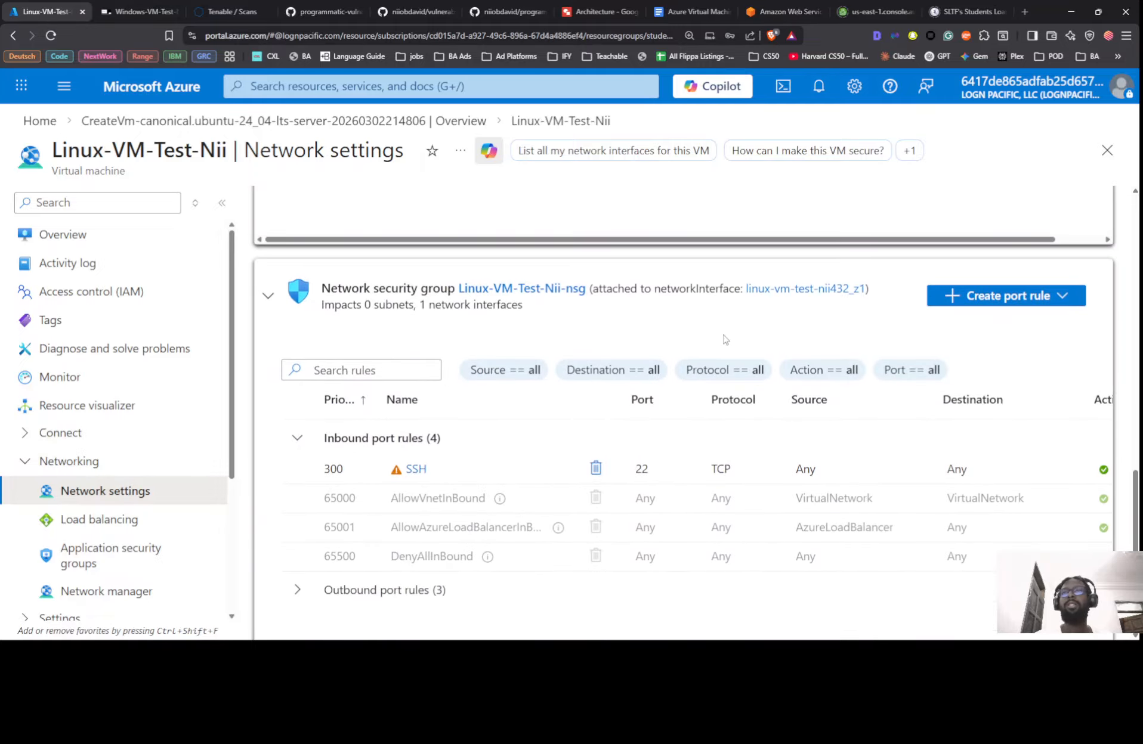
# Review the lab instructions, then sort the inbound security rules by Name
pyautogui.hotkey('alt', 'Tab')
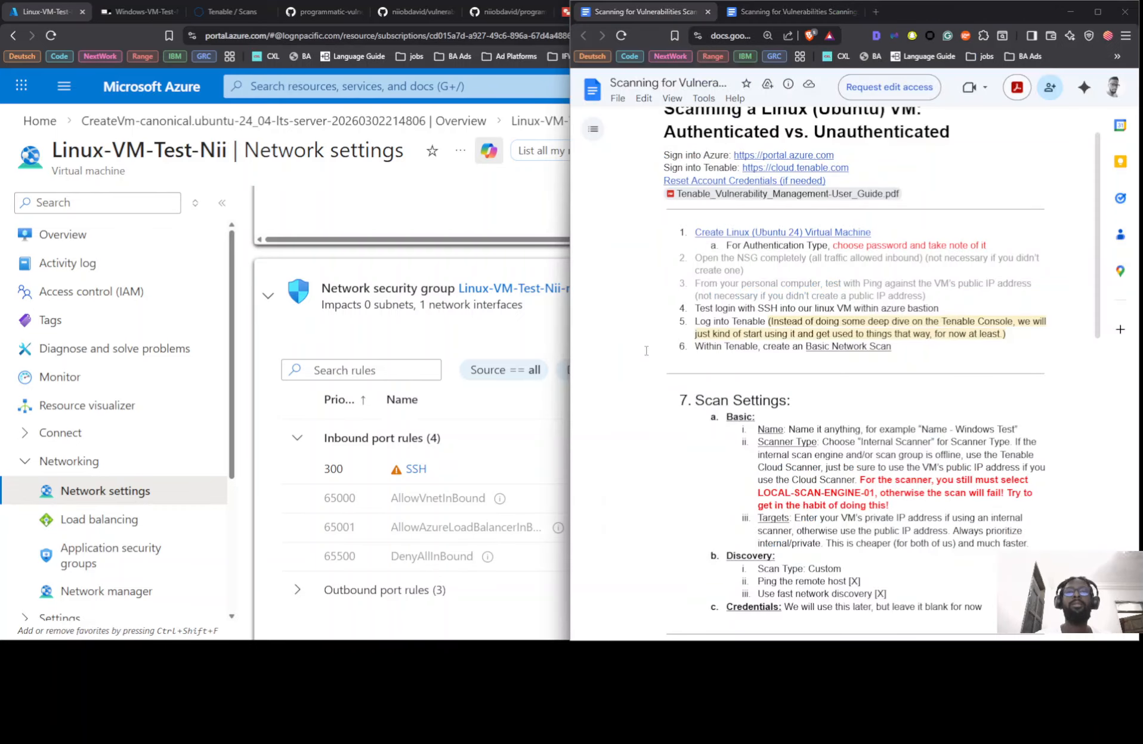
pyautogui.scroll(1, 766, 270)
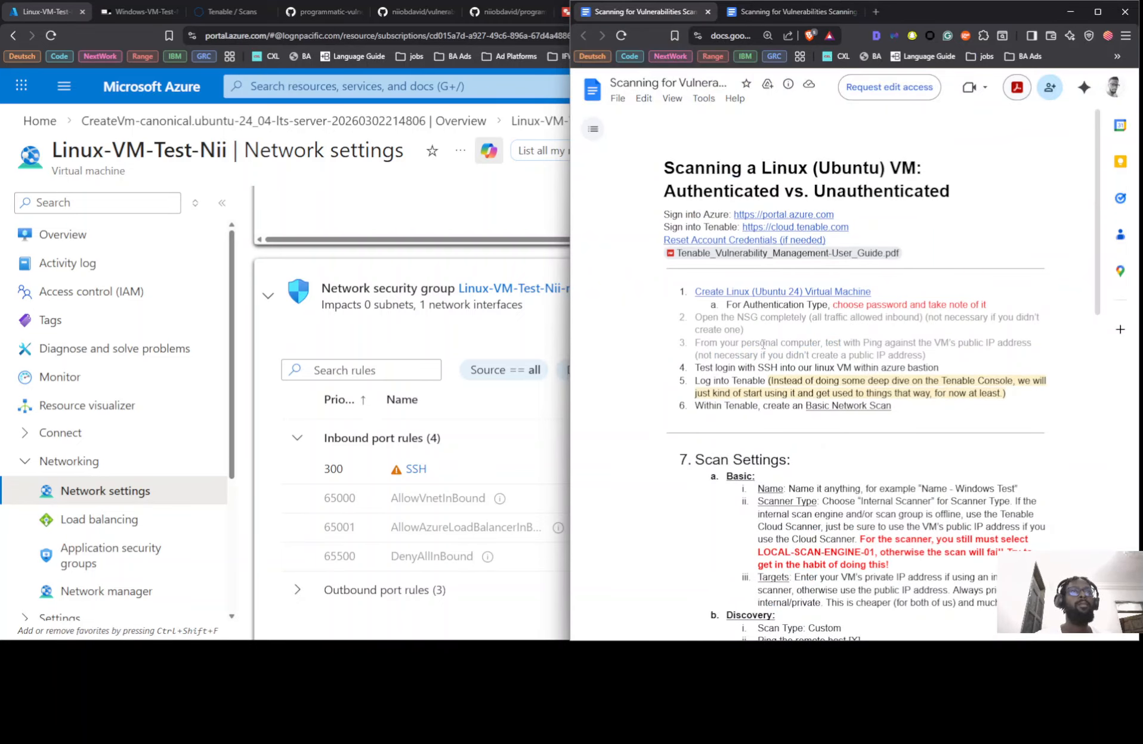
pyautogui.scroll(-1, 357, 347)
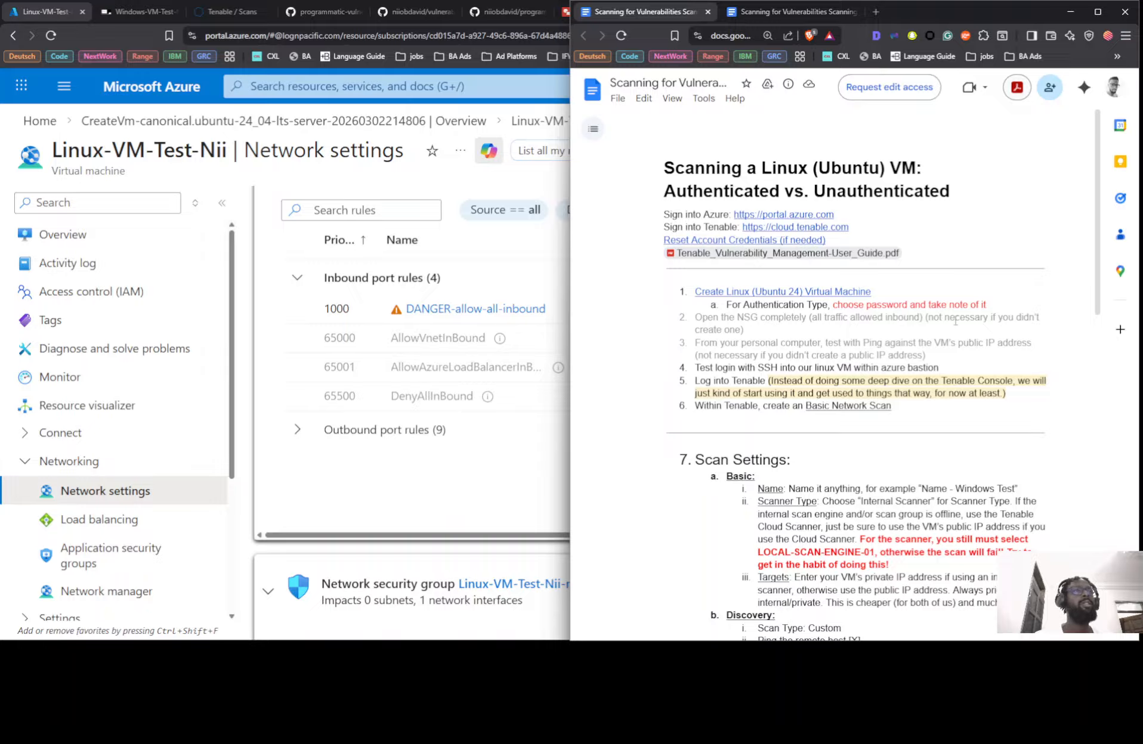
pyautogui.scroll(-6, 410, 394)
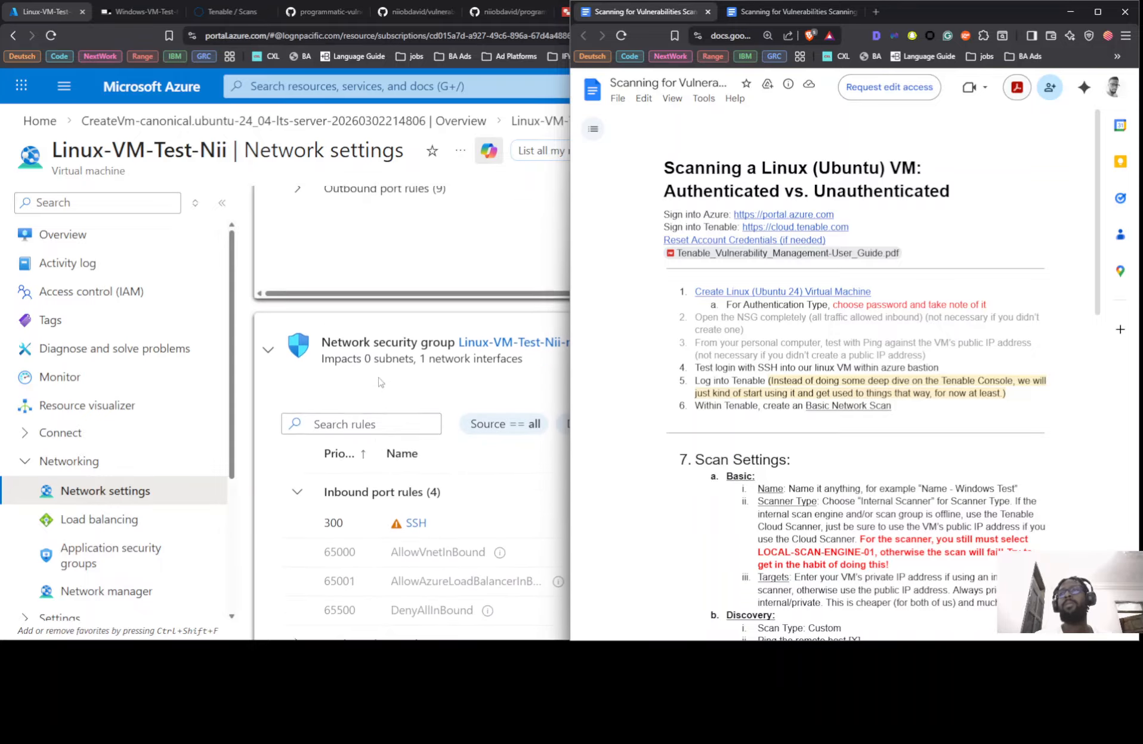
pyautogui.scroll(4, 436, 270)
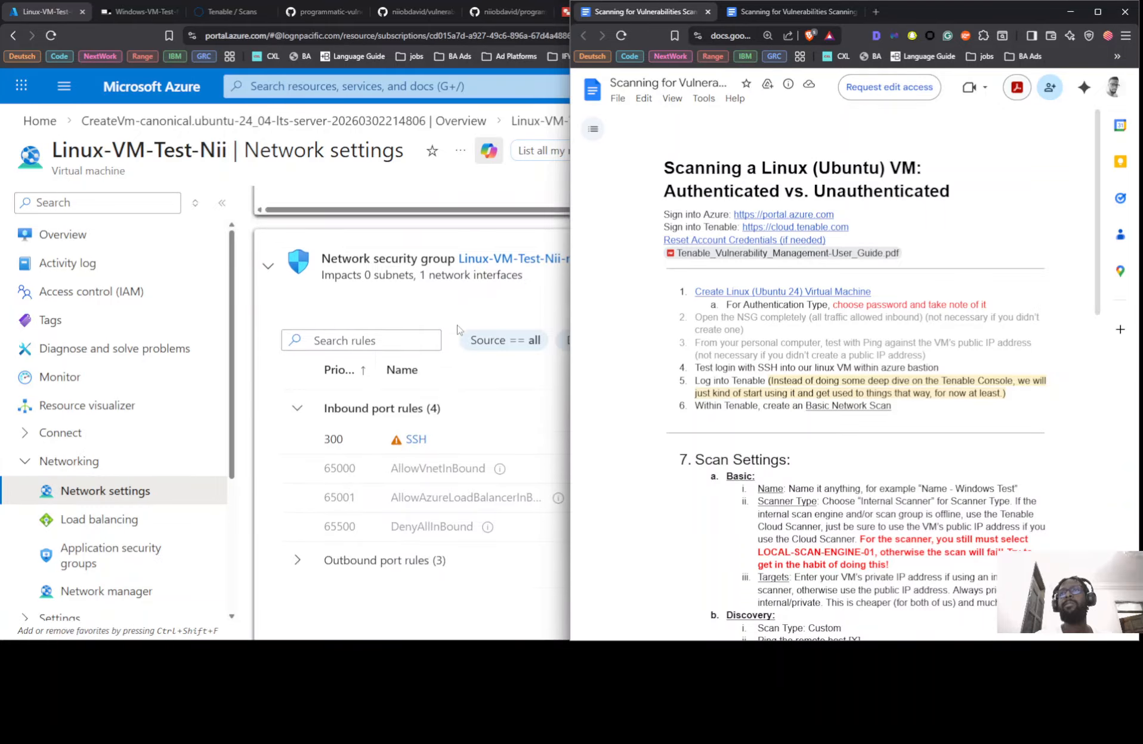
pyautogui.scroll(-6, 436, 270)
pyautogui.scroll(8, 453, 265)
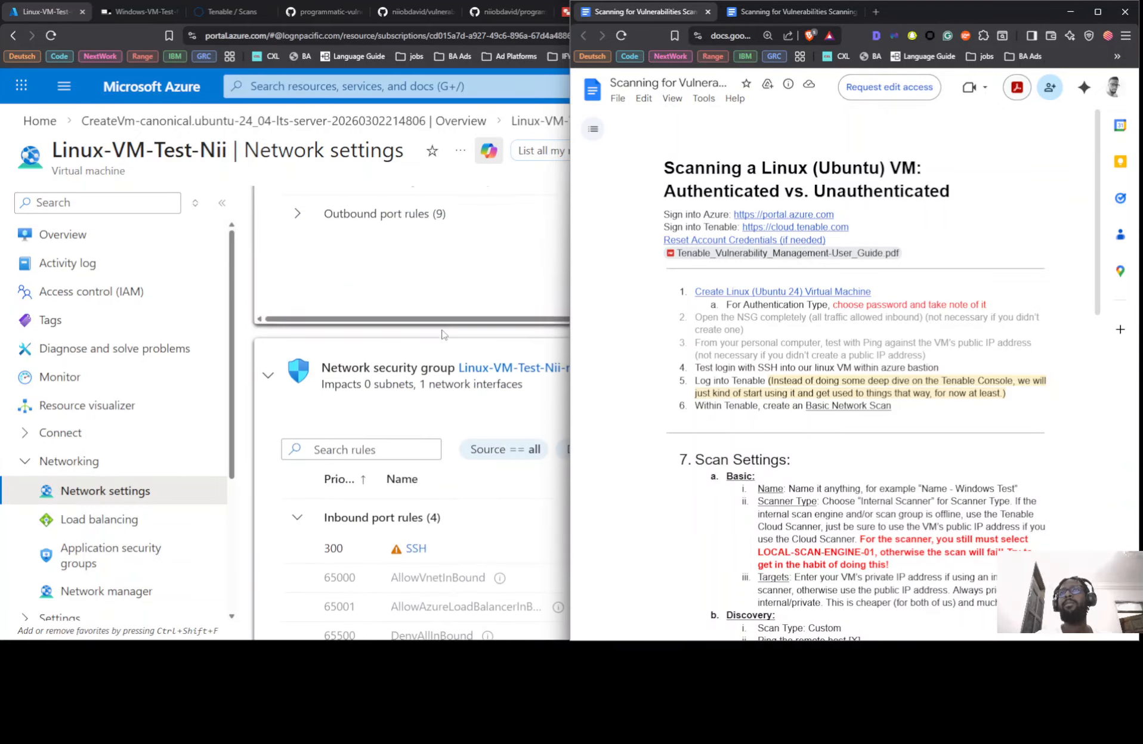
pyautogui.scroll(-6, 455, 262)
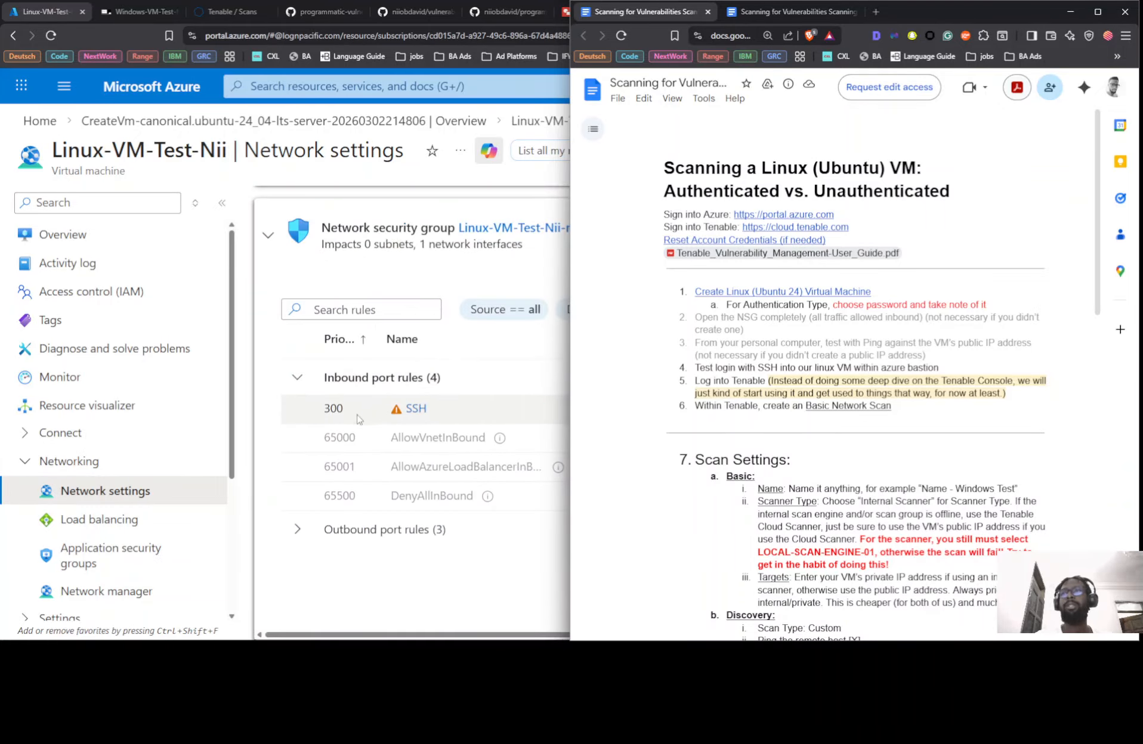
pyautogui.click(527, 352)
# Start a new inbound rule with source IP 10.0.0 and destination port *
pyautogui.click(972, 242)
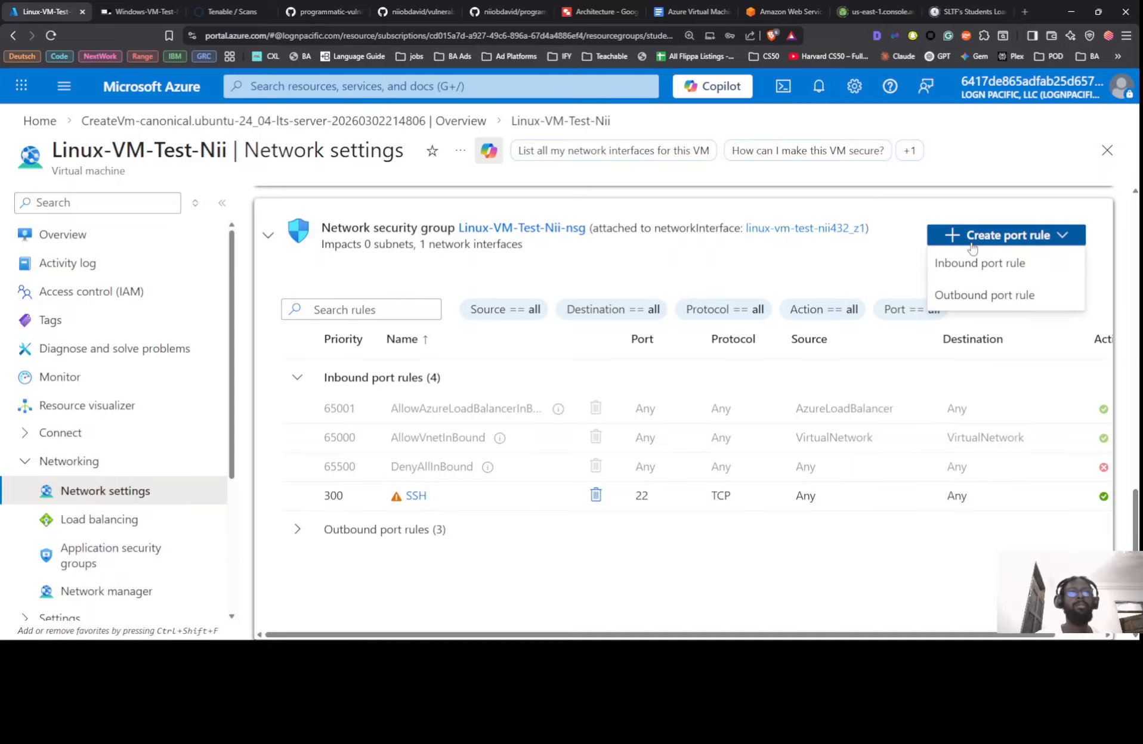
pyautogui.click(972, 262)
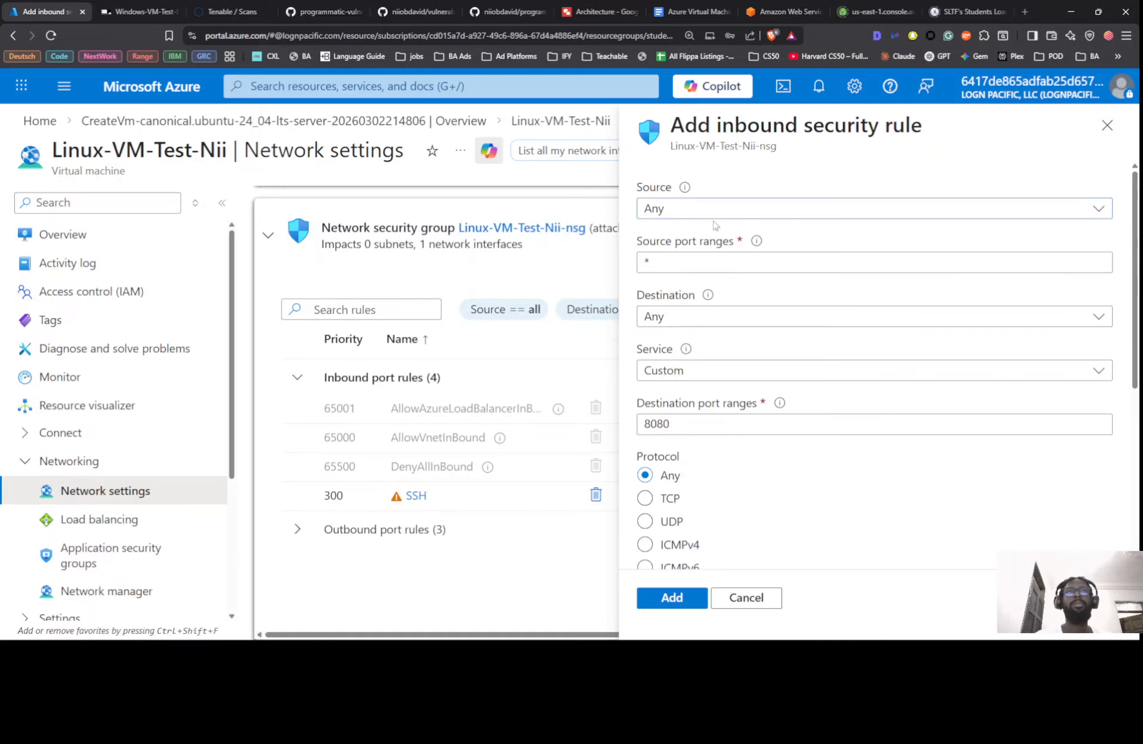
pyautogui.click(683, 206)
pyautogui.click(686, 257)
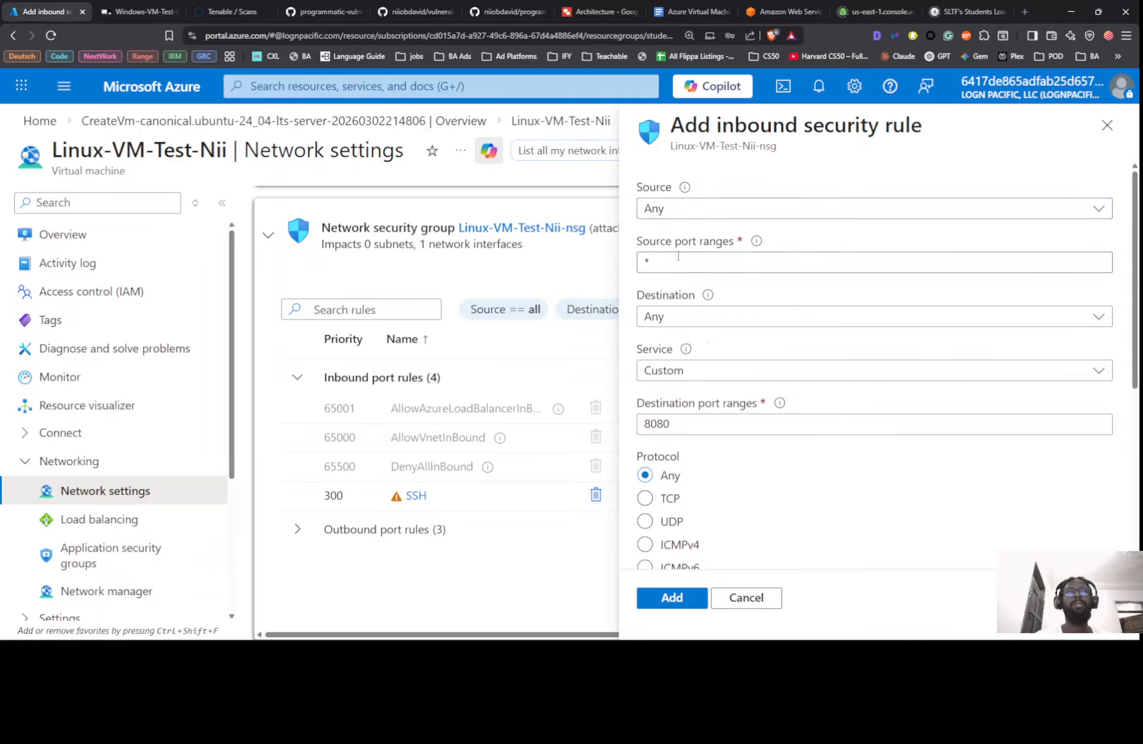
pyautogui.click(721, 263)
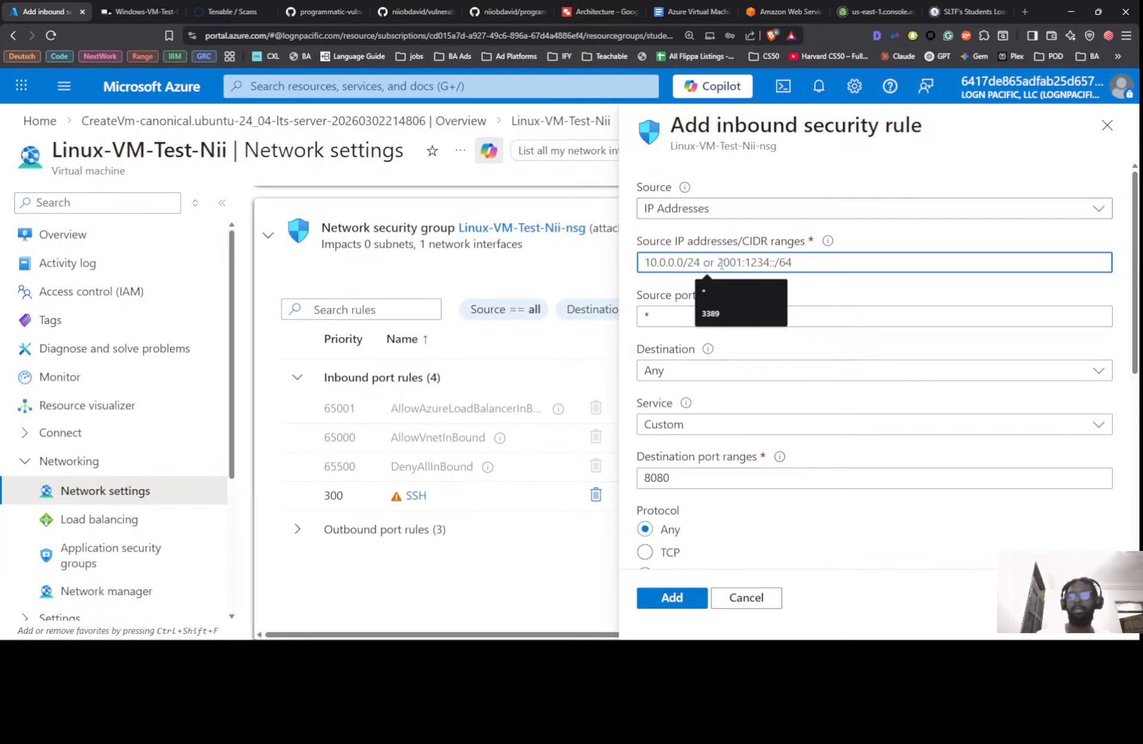
pyautogui.write('10.0.0.8')
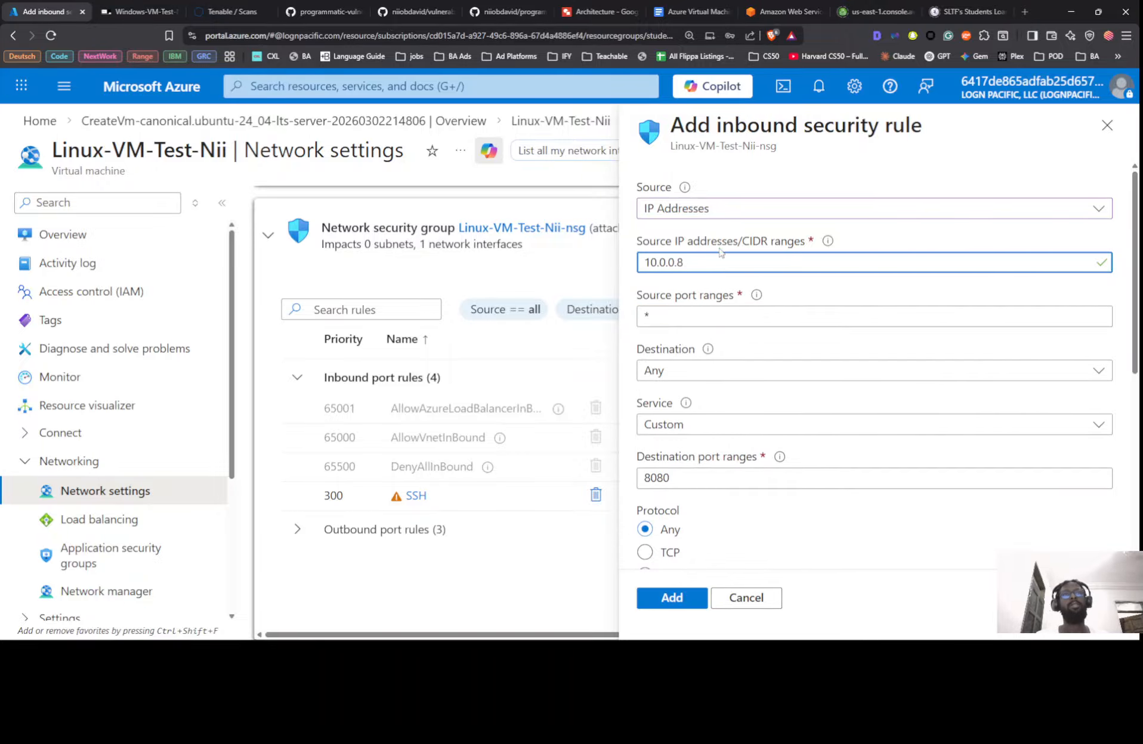
pyautogui.moveTo(684, 477); pyautogui.dragTo(557, 478)
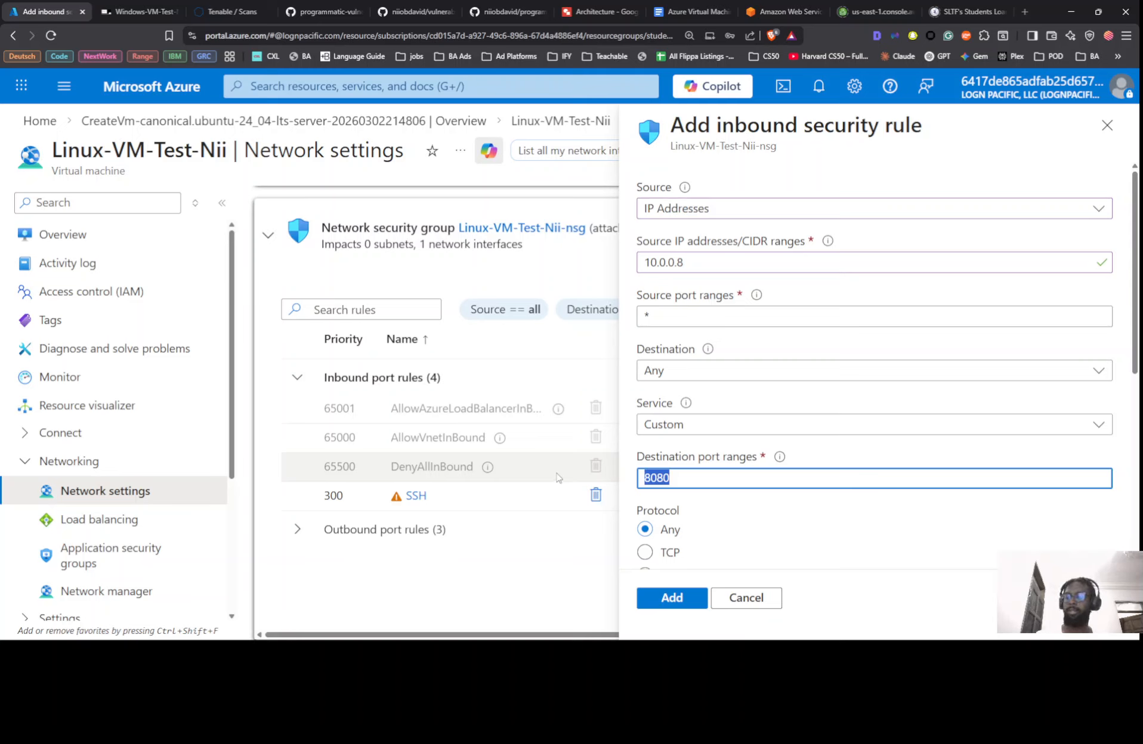
pyautogui.write('*')
# Name the rule ALLOW_ALL_INBOUND_DANGER
pyautogui.scroll(-6, 668, 422)
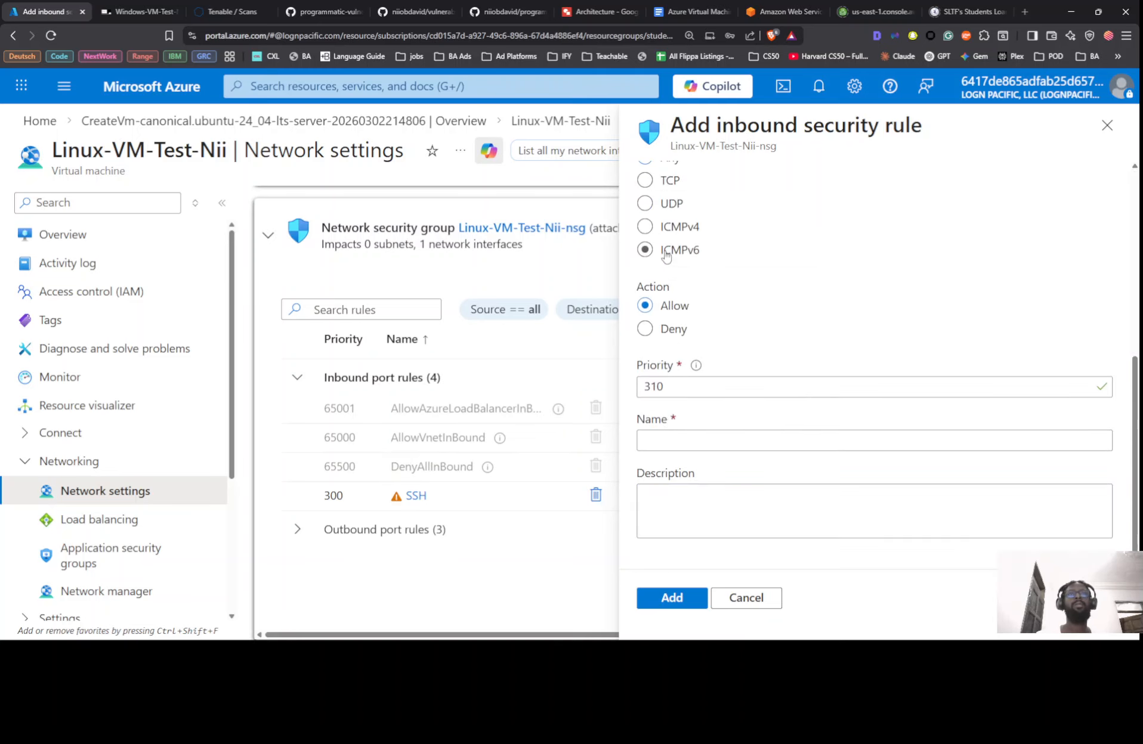
pyautogui.click(664, 434)
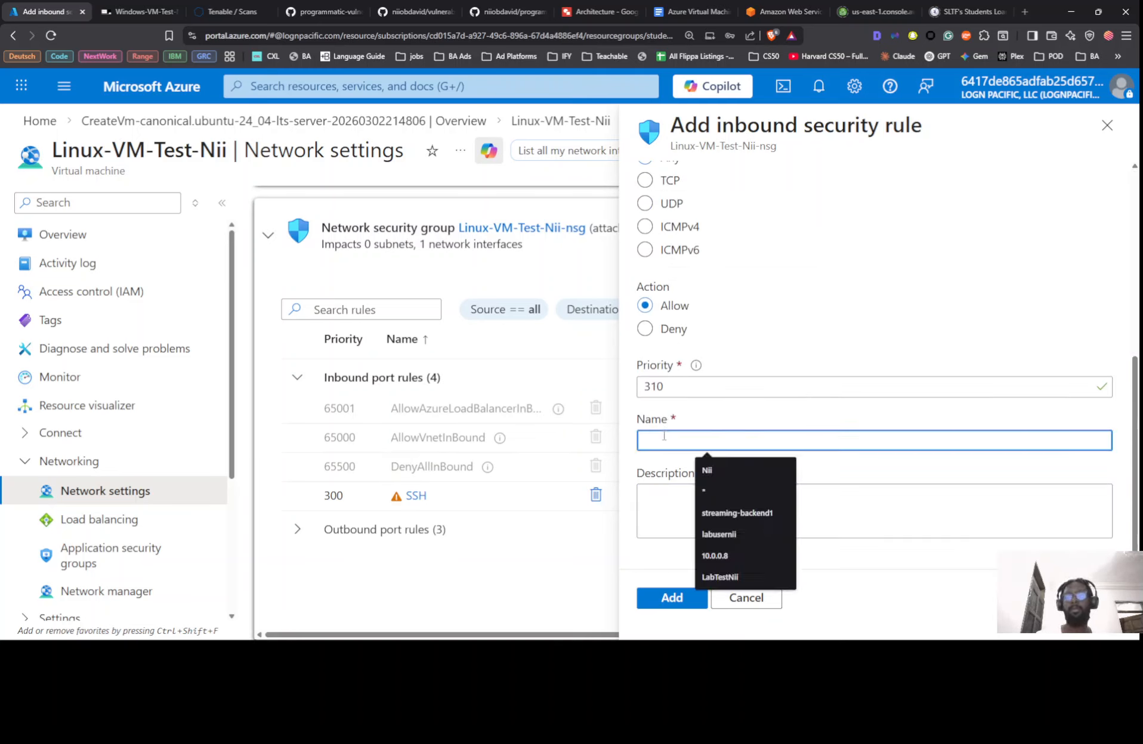
pyautogui.write('A')
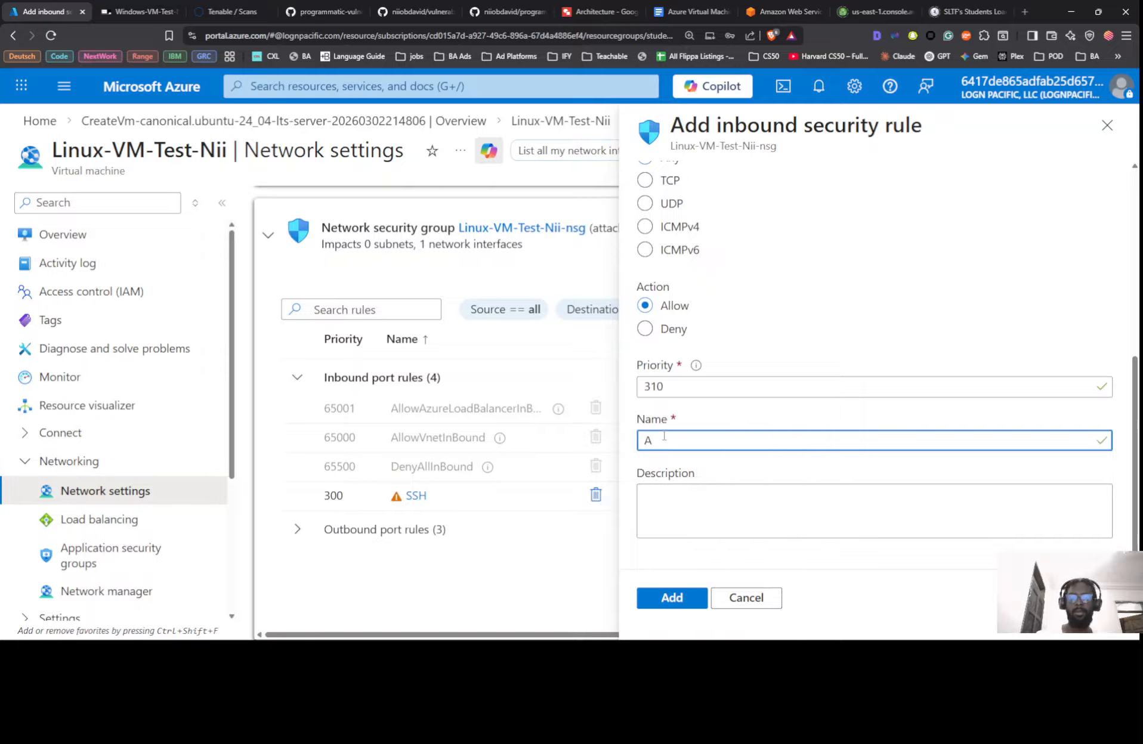
pyautogui.press('capslock')
pyautogui.write('LLOW')
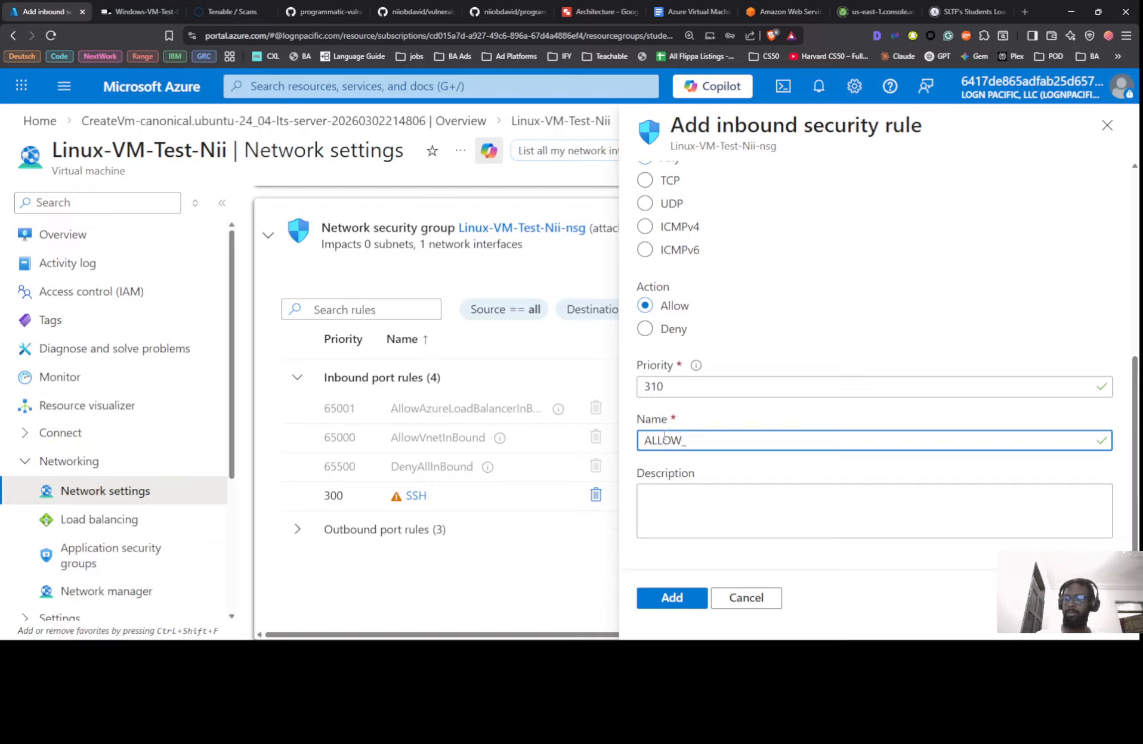
pyautogui.write('_aLL')
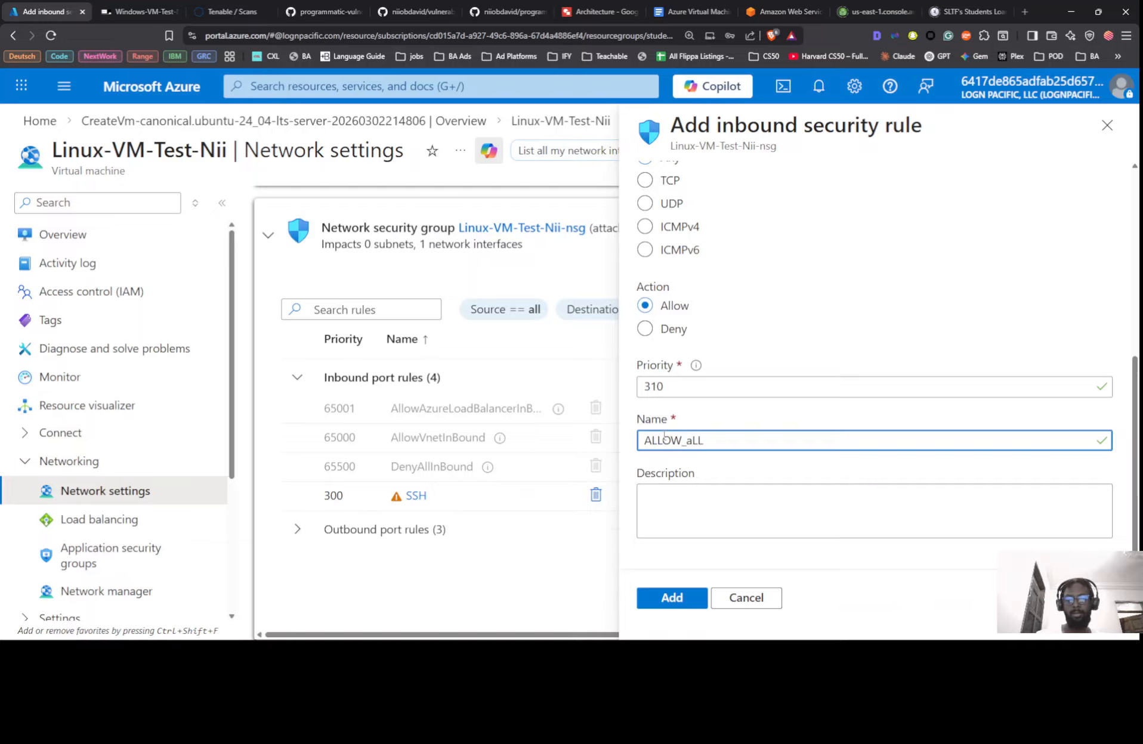
pyautogui.press('BackSpace')
pyautogui.write('LL_I')
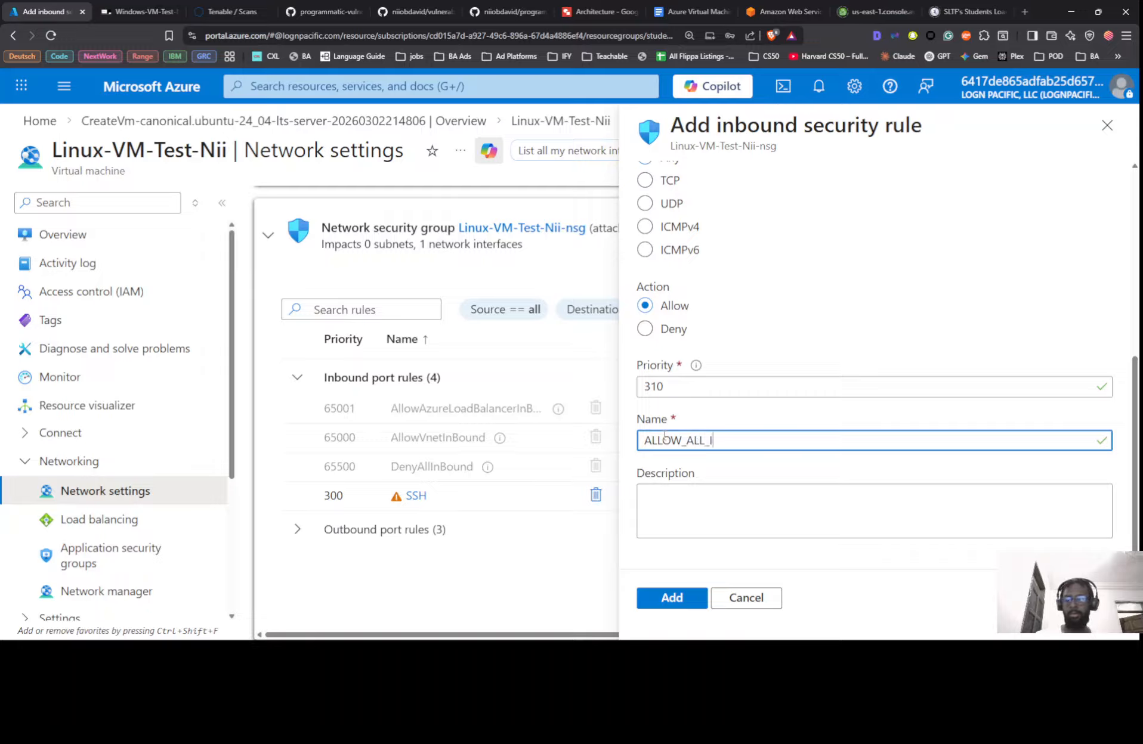
pyautogui.write('NBOU')
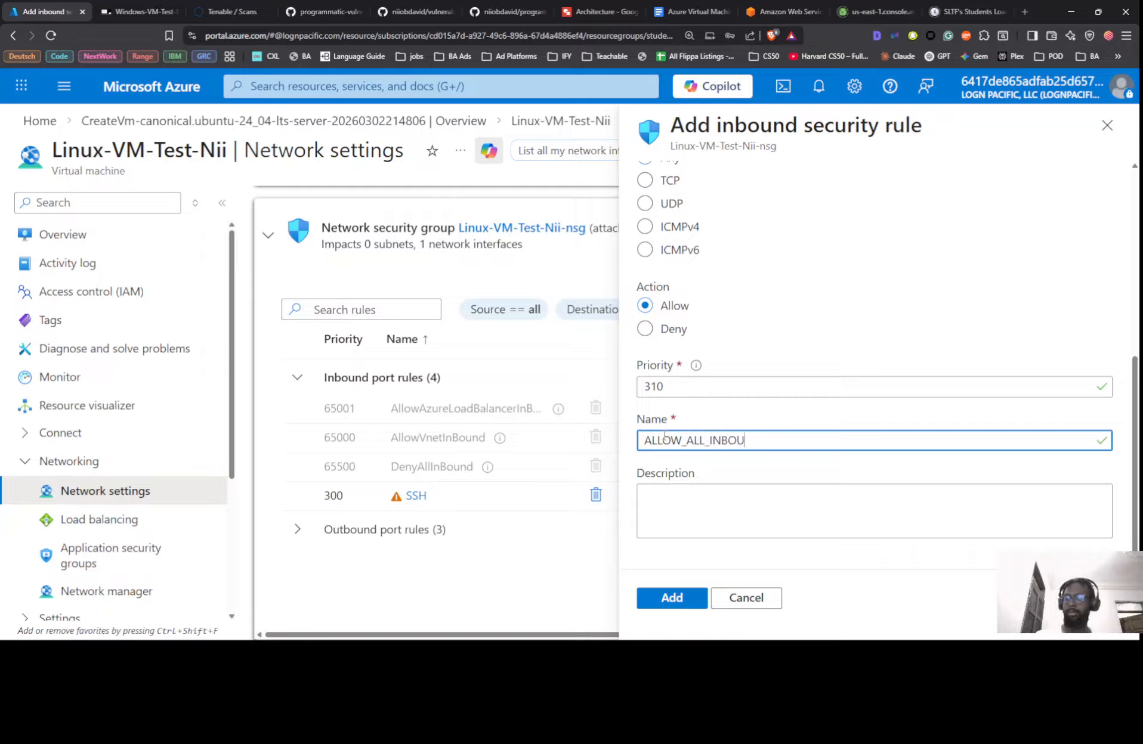
pyautogui.write('ND')
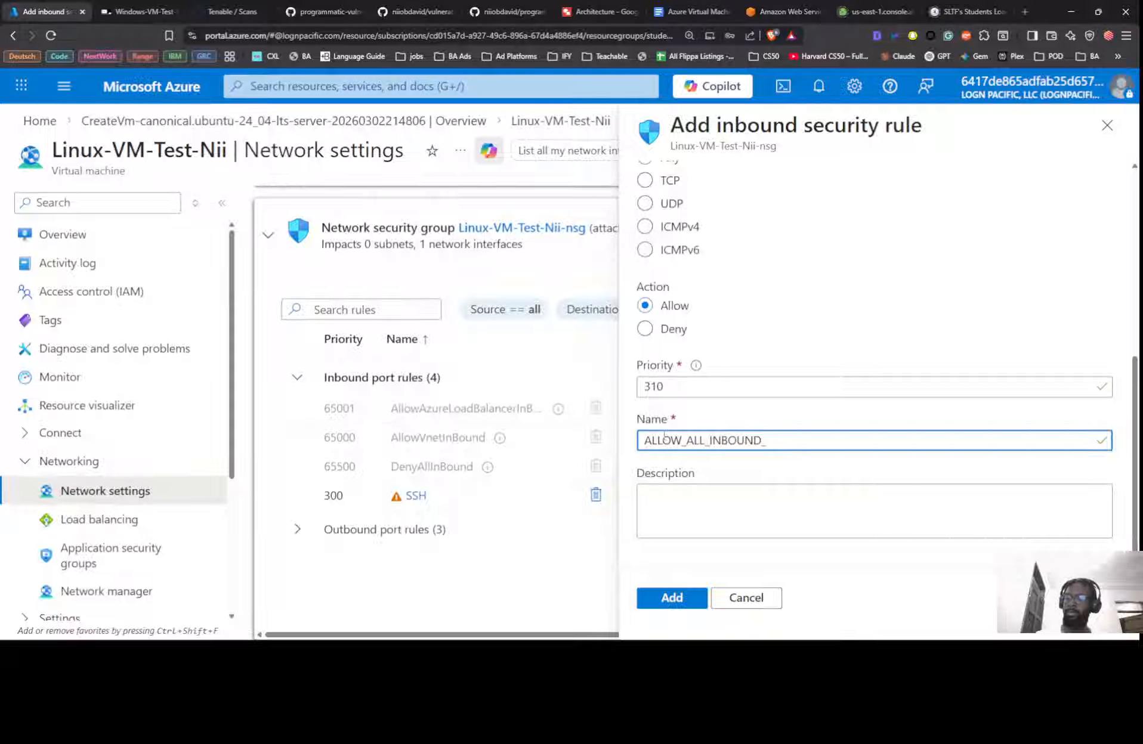
pyautogui.write('_DANGER')
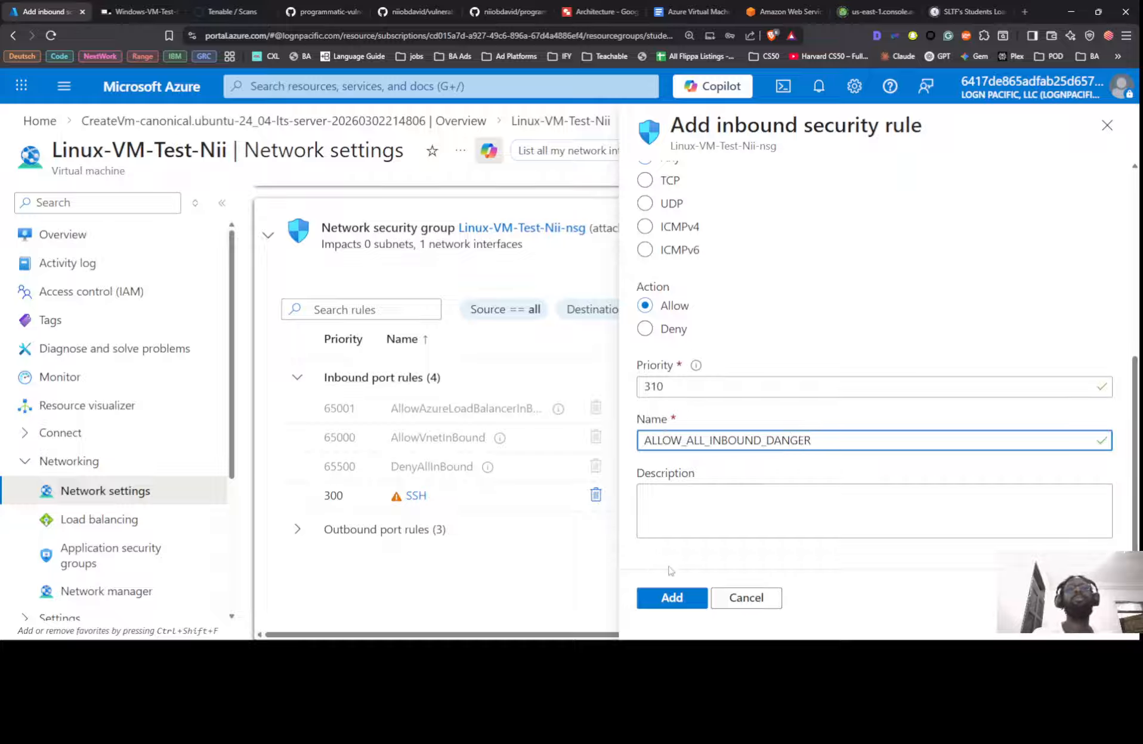
pyautogui.click(868, 409)
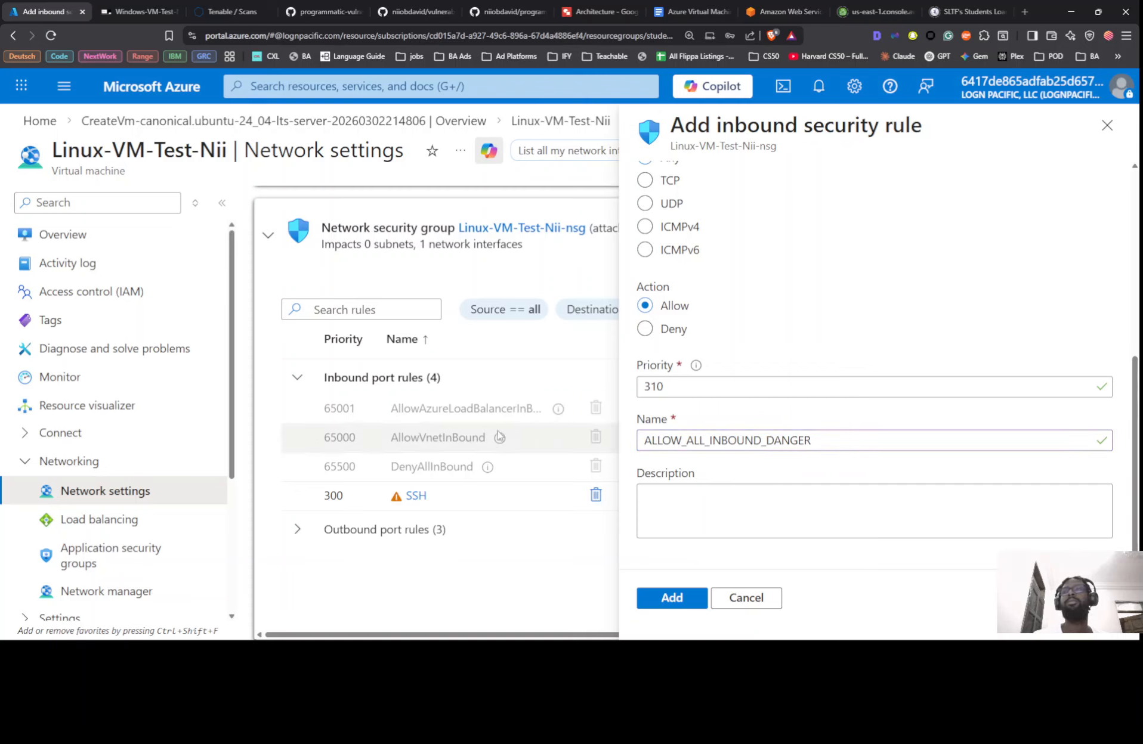
# Change the rule priority to 210
pyautogui.scroll(1, 499, 436)
pyautogui.scroll(-1, 499, 436)
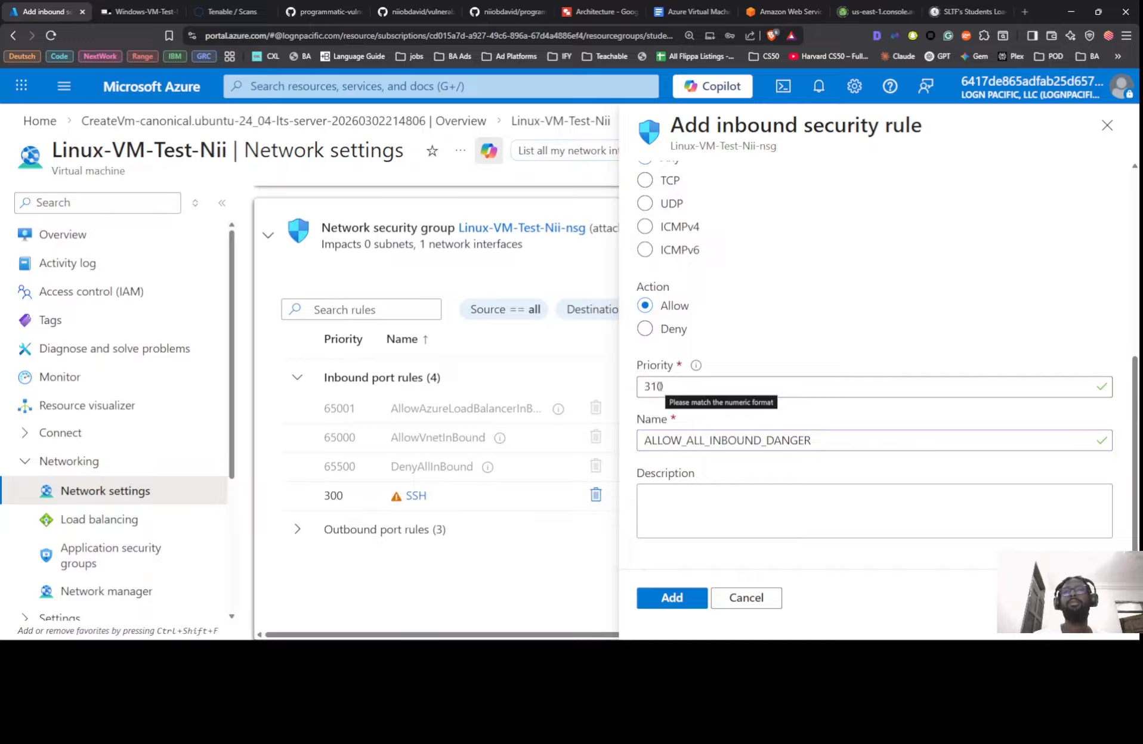
pyautogui.moveTo(656, 386); pyautogui.dragTo(619, 385)
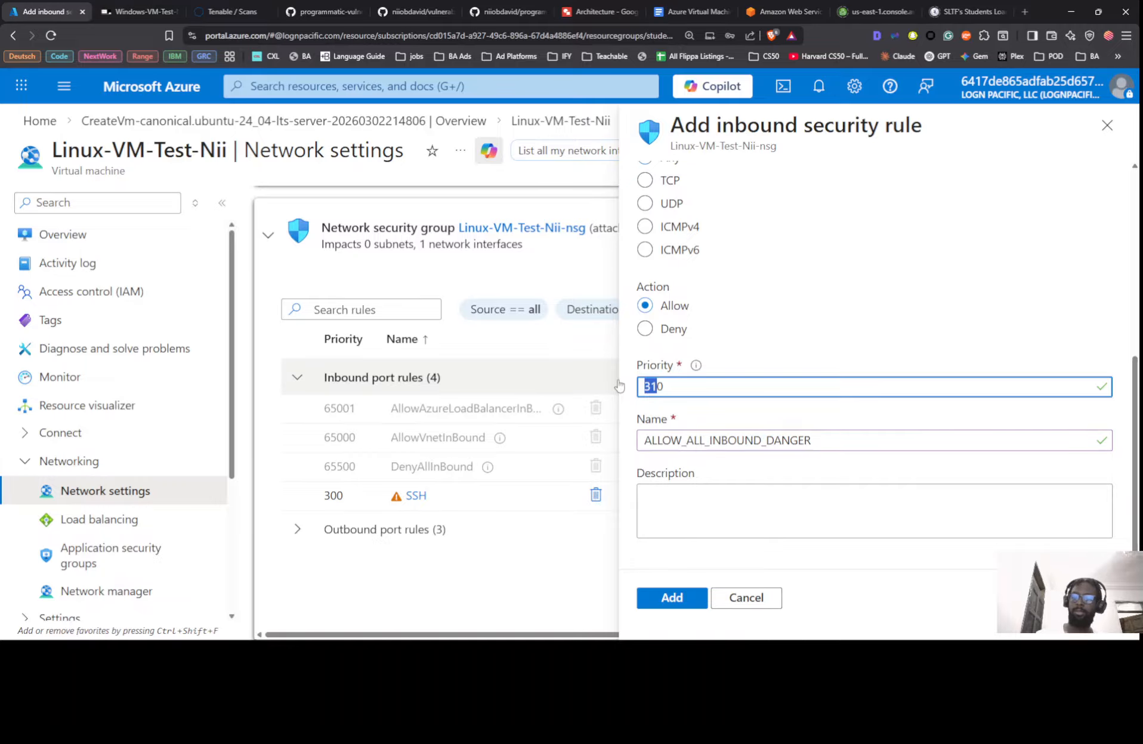
pyautogui.write('21')
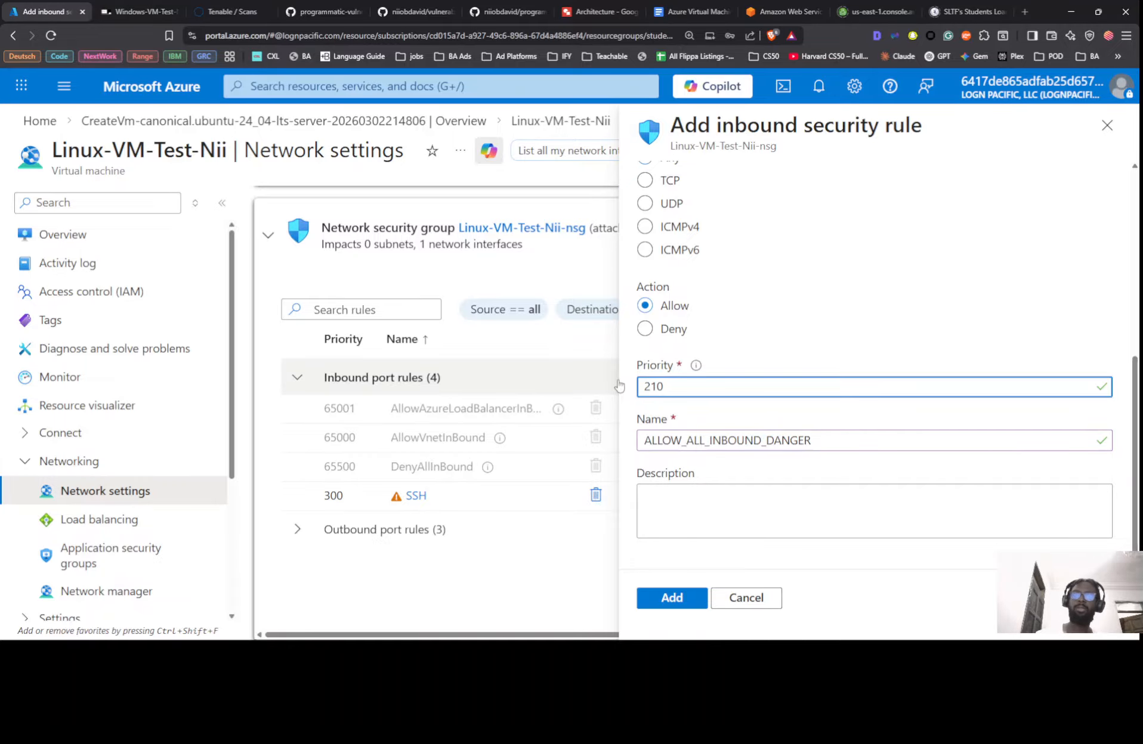
pyautogui.click(775, 468)
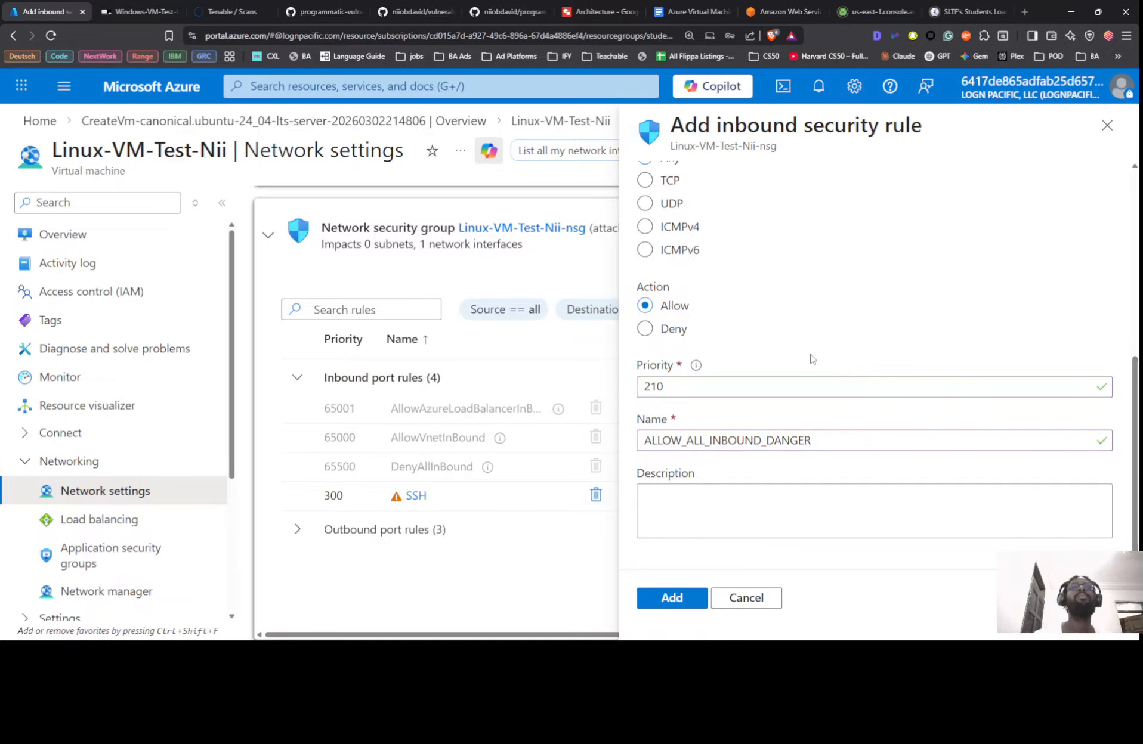
# Compare the rule's source IP setting against the lab instructions
pyautogui.scroll(6, 811, 360)
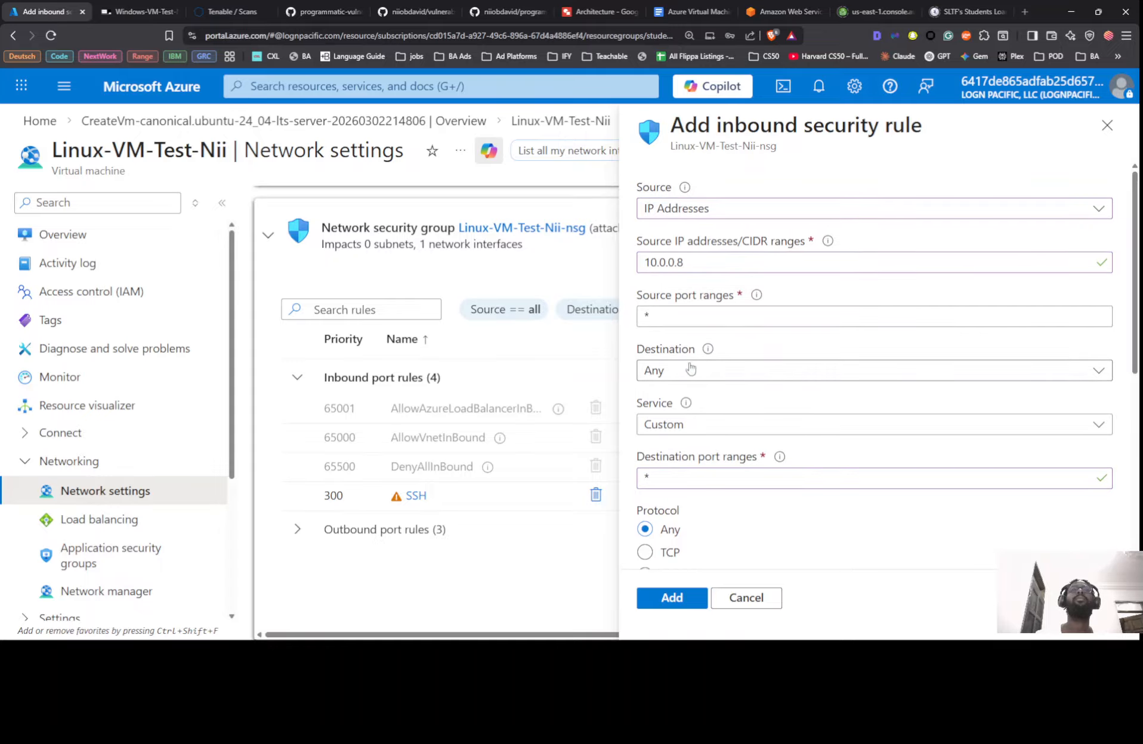
pyautogui.scroll(-1, 708, 251)
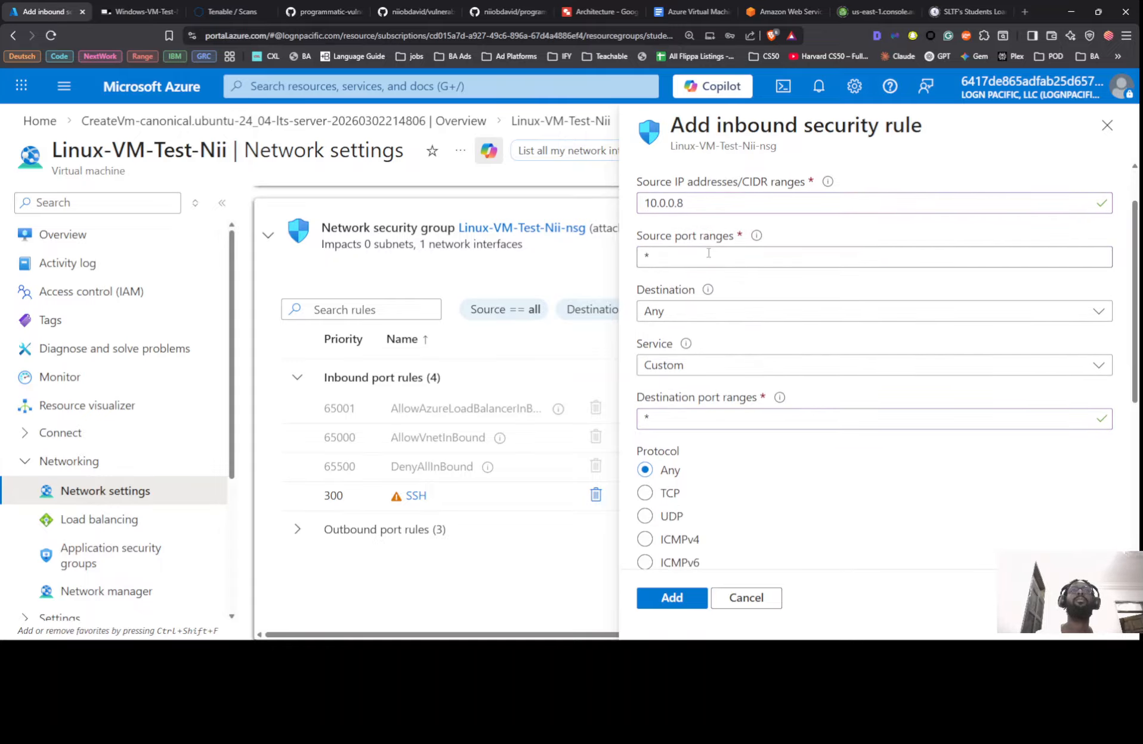
pyautogui.scroll(-5, 708, 263)
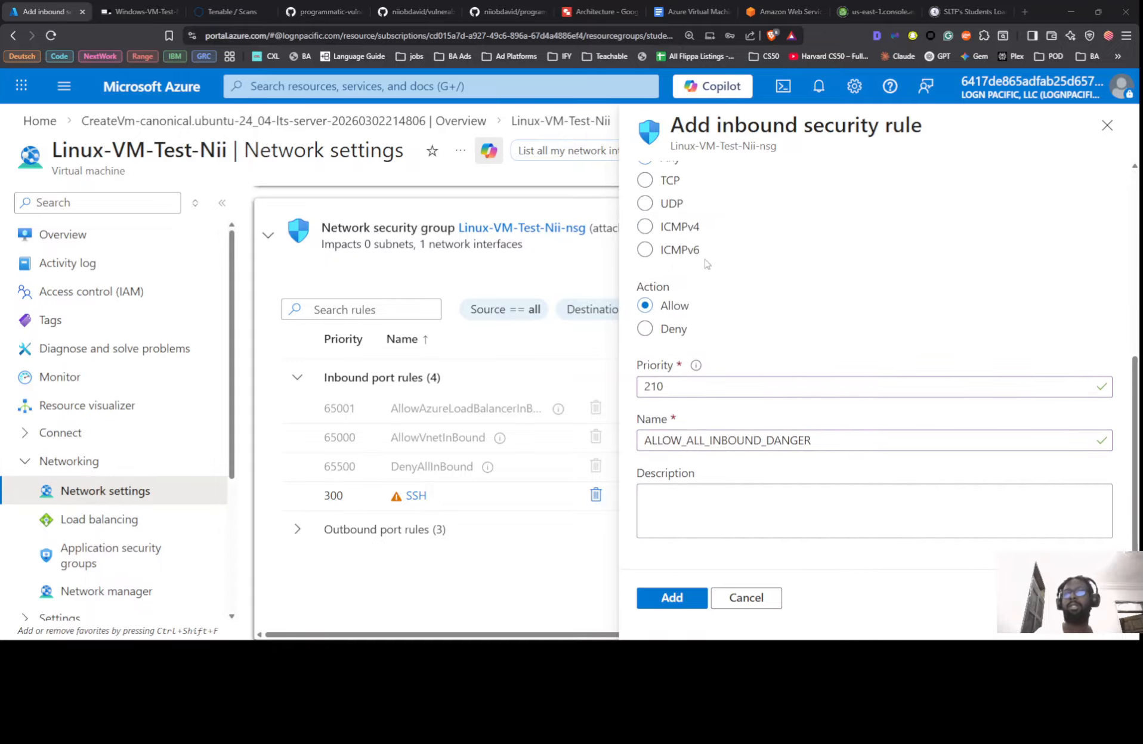
pyautogui.hotkey('alt', 'Tab')
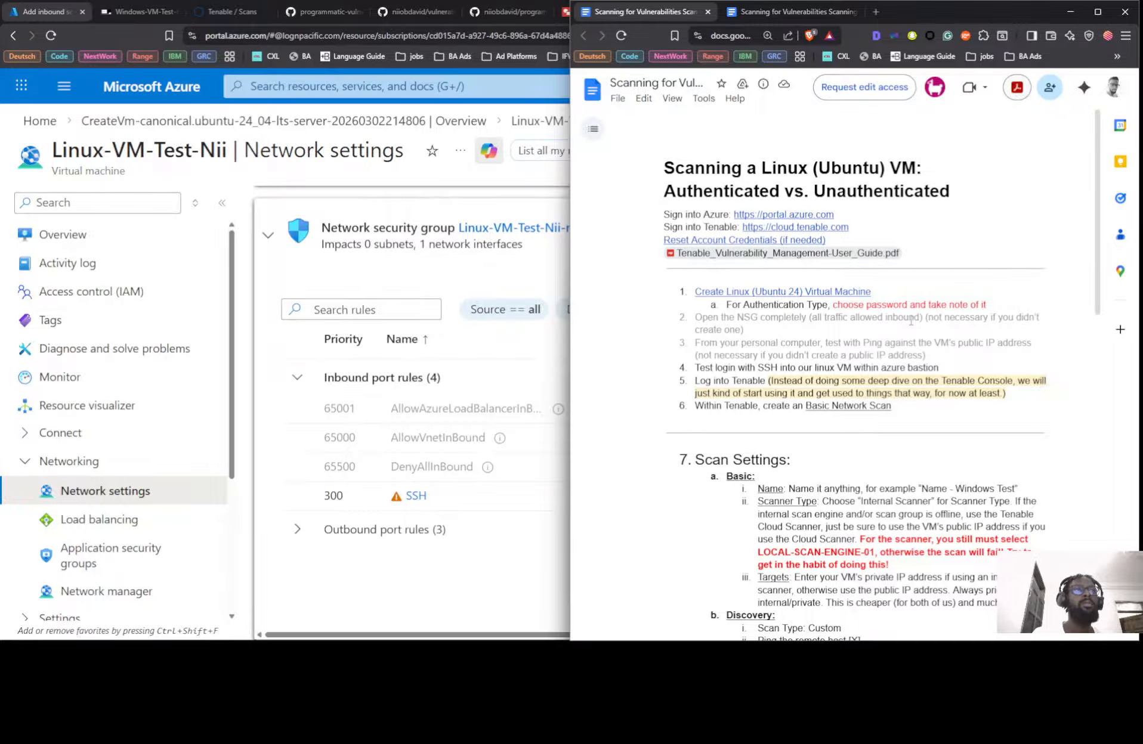
pyautogui.hotkey('alt', 'Tab')
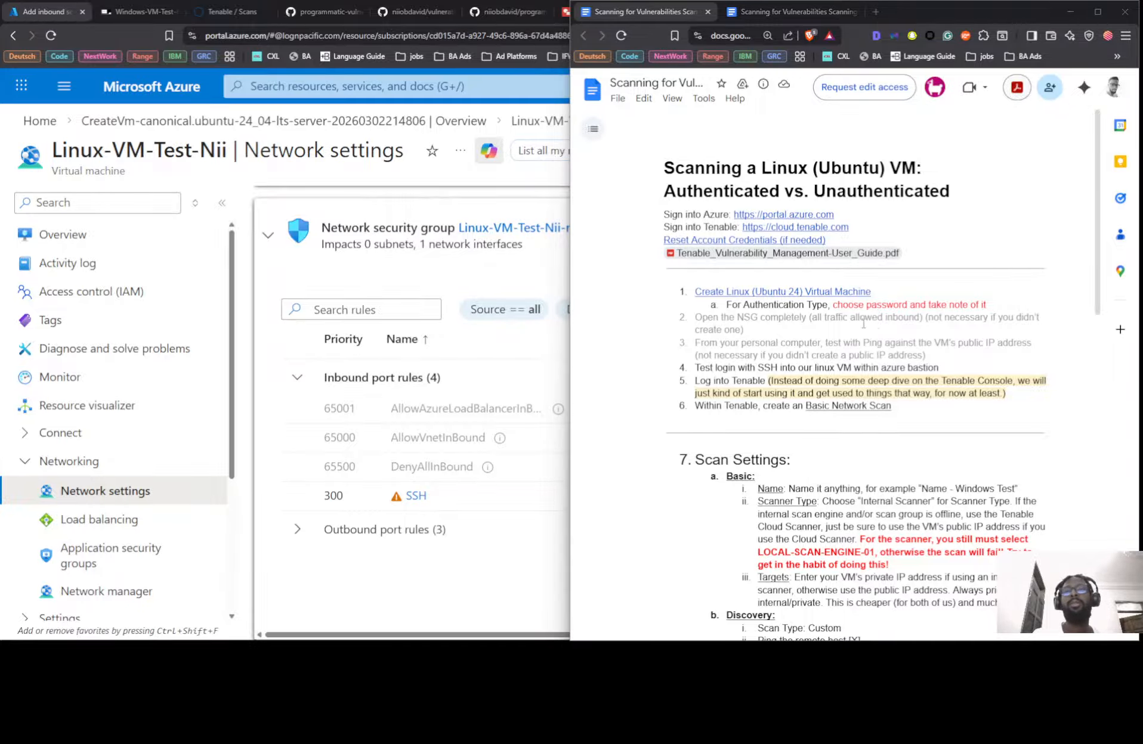
pyautogui.hotkey('alt', 'Tab')
pyautogui.scroll(10, 720, 272)
pyautogui.click(718, 262)
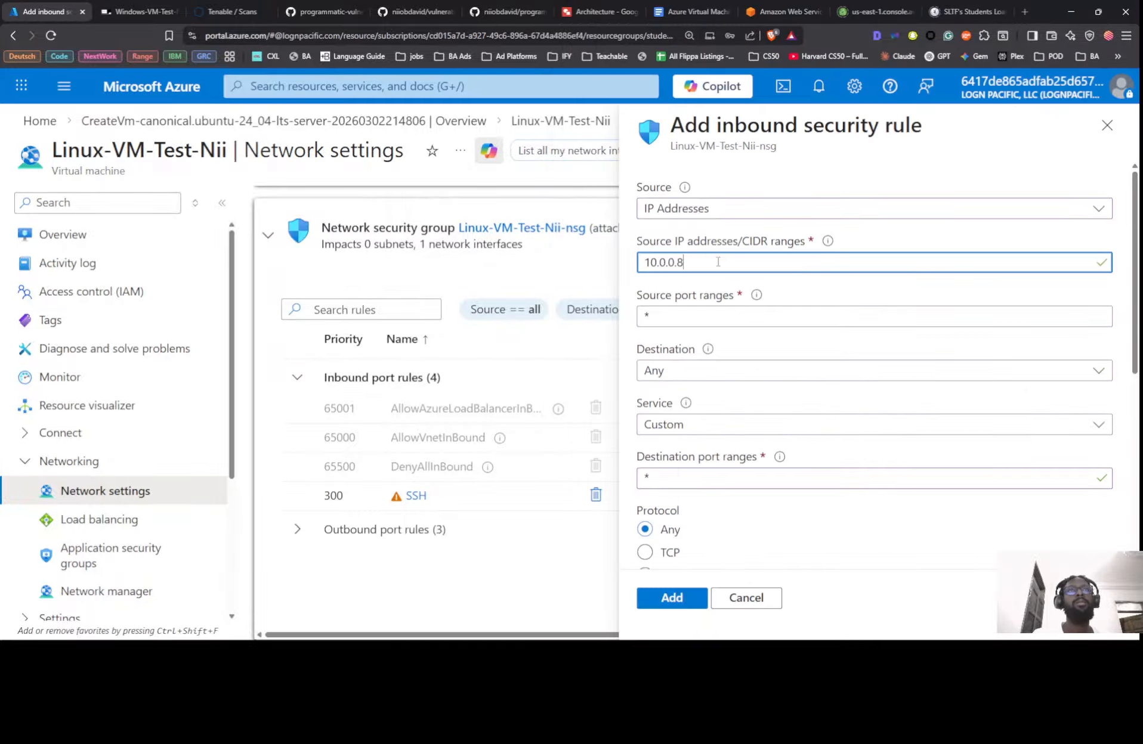
# Set the Source to Any and add the ALLOW_ALL_INBOUND_DANGER rule
pyautogui.click(757, 206)
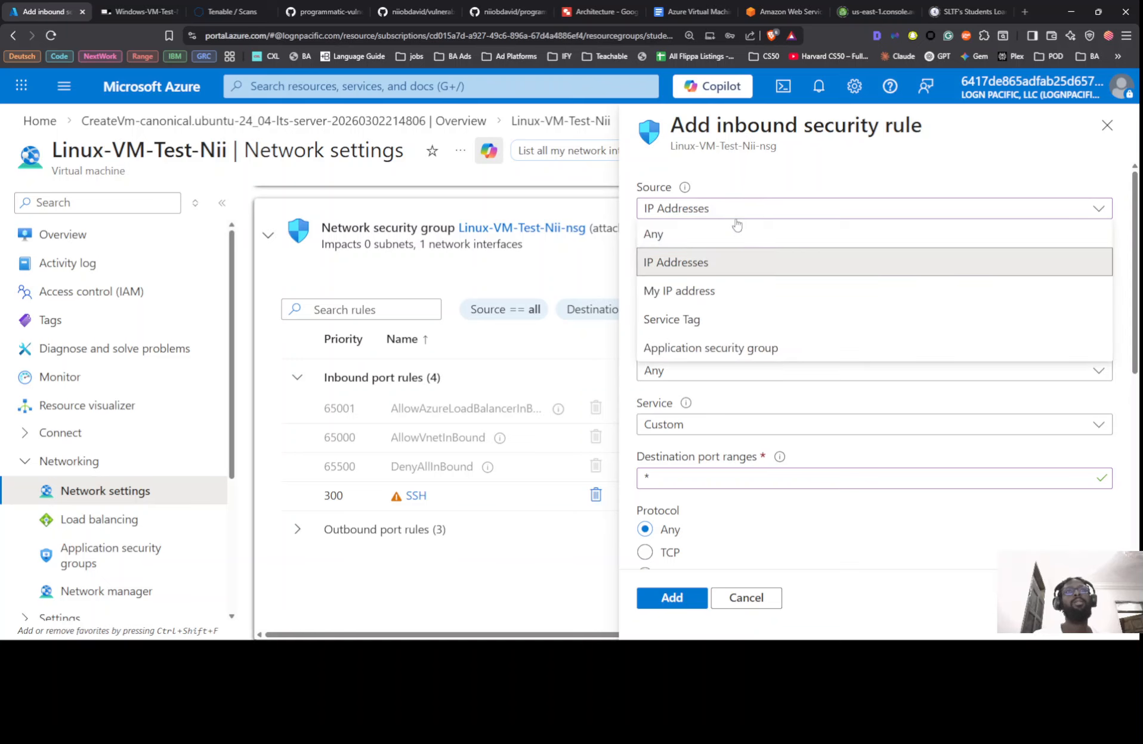
pyautogui.click(683, 241)
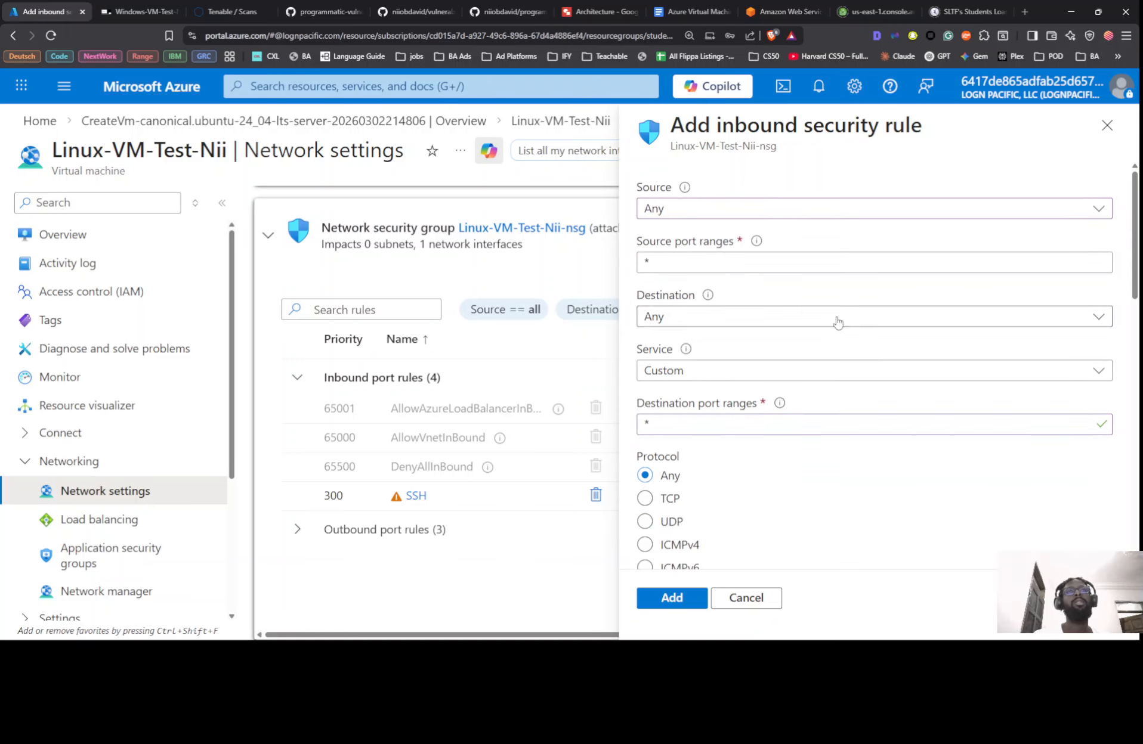
pyautogui.scroll(-10, 885, 339)
pyautogui.scroll(5, 882, 349)
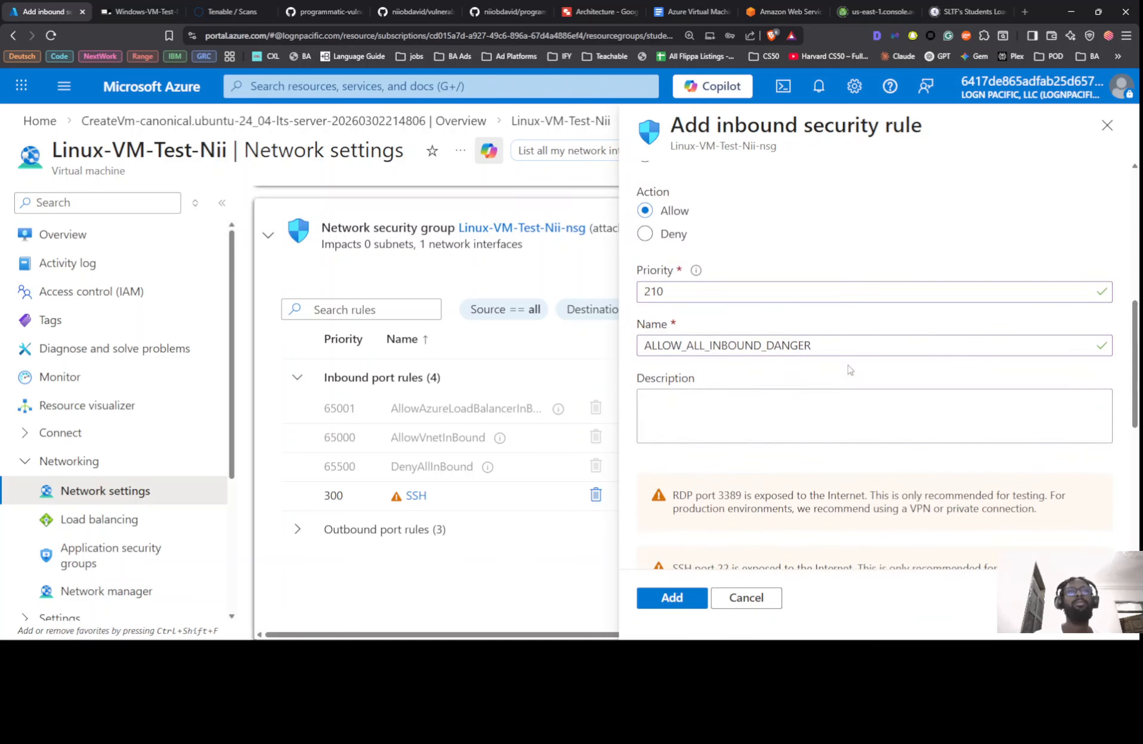
pyautogui.scroll(-5, 850, 372)
pyautogui.click(689, 594)
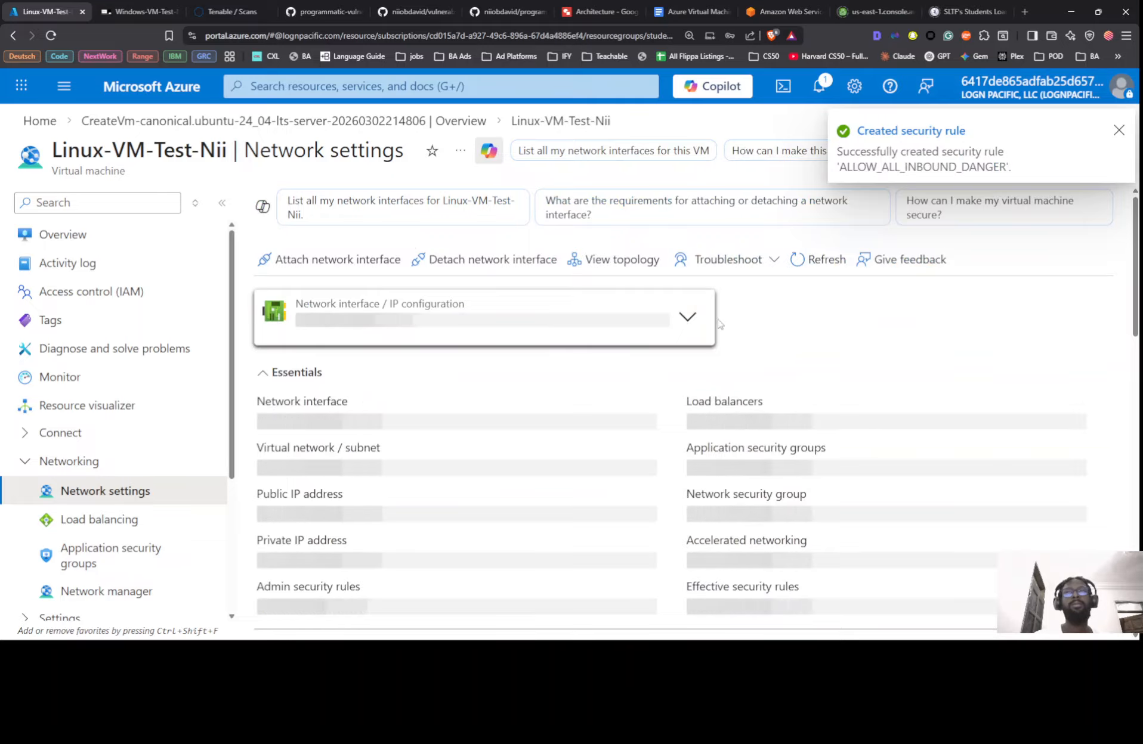
pyautogui.hotkey('alt', 'Tab')
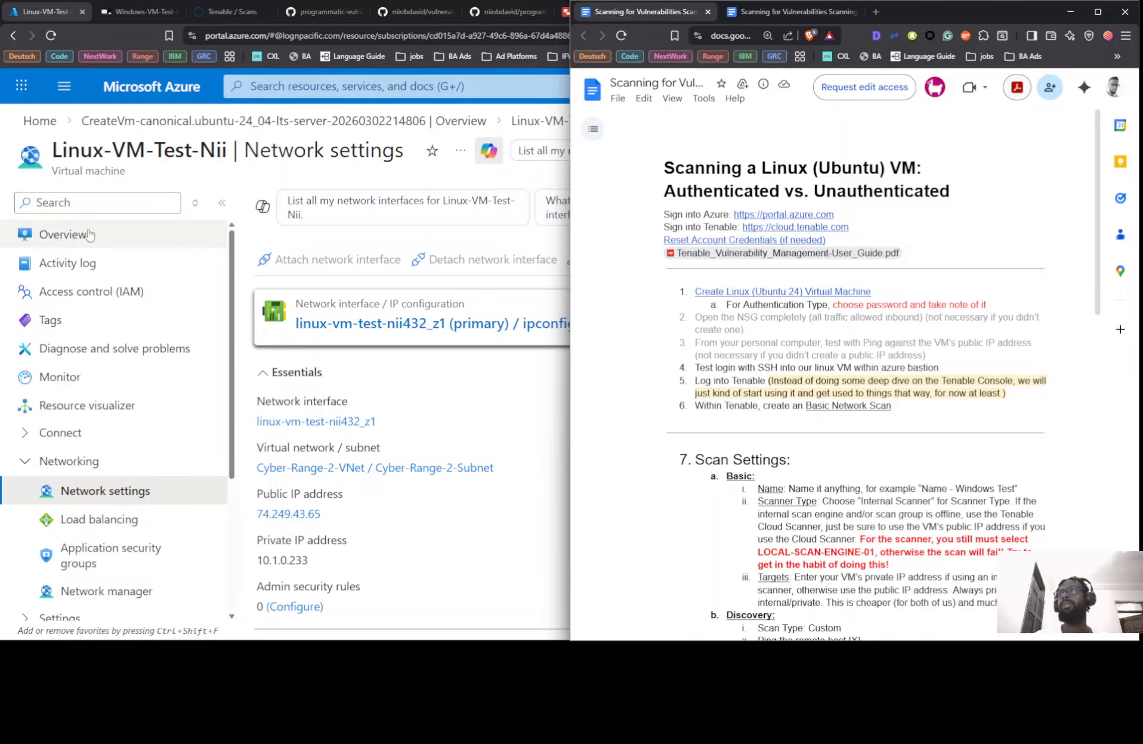
# Open the Connect via Bastion form from Linux-VM-Test-Nii's Overview page
pyautogui.click(174, 240)
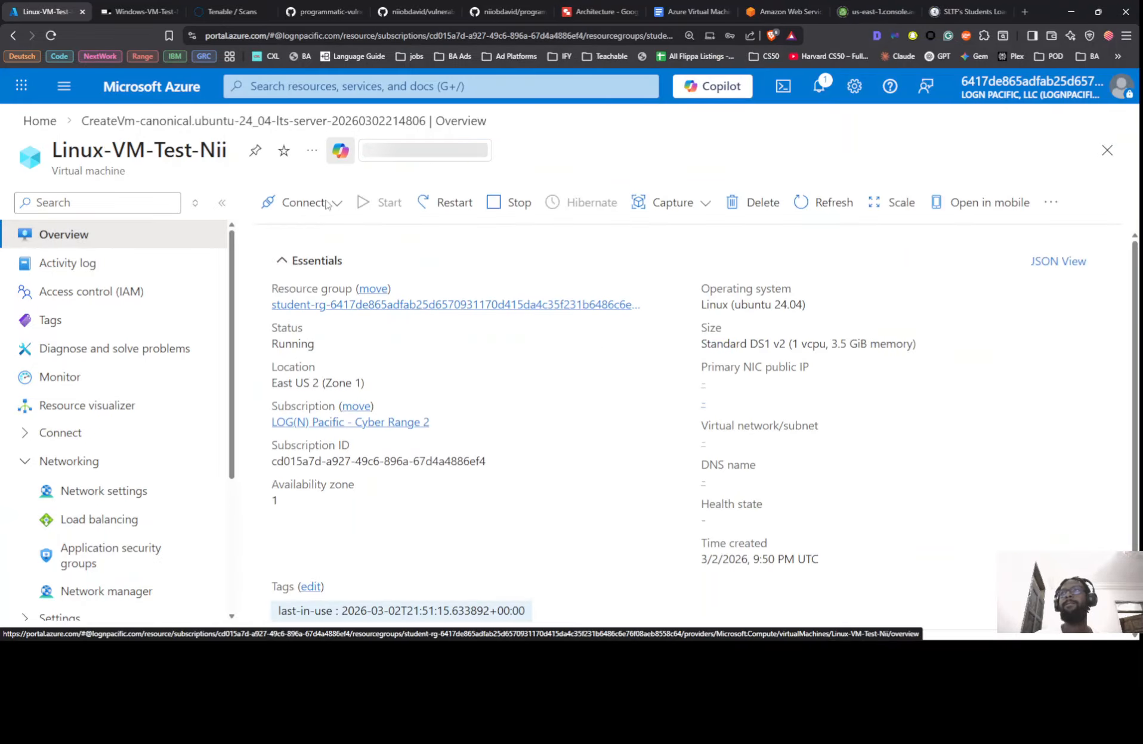
pyautogui.click(311, 232)
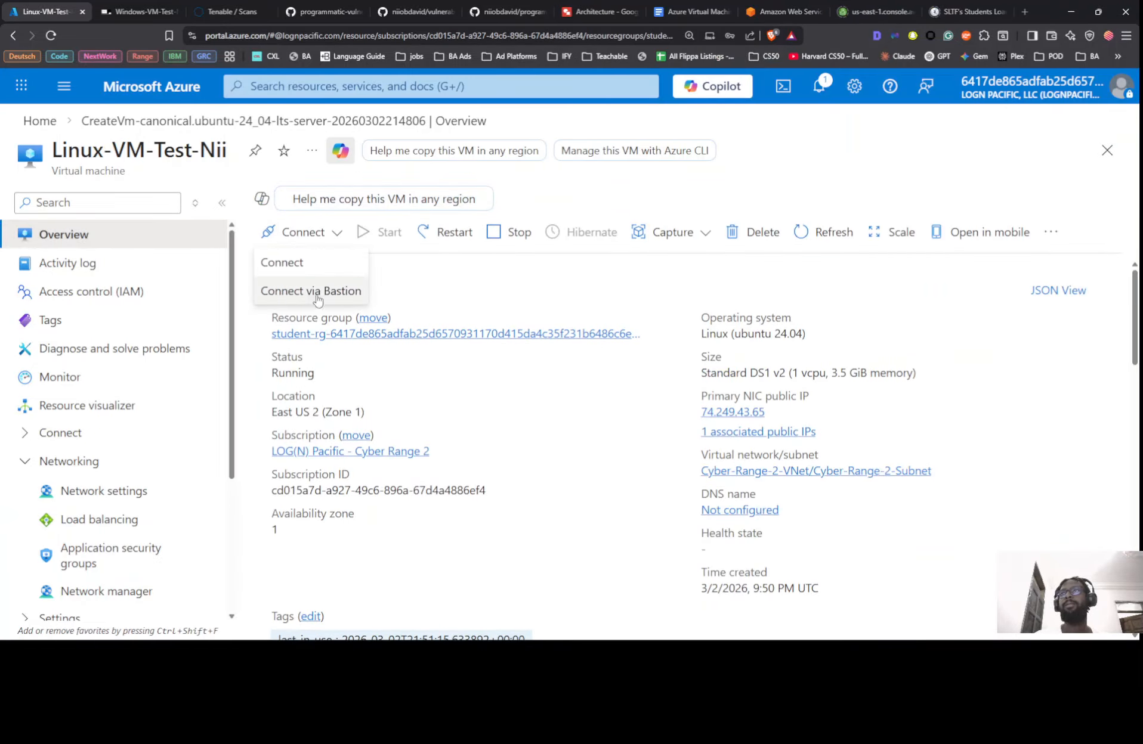
pyautogui.click(315, 293)
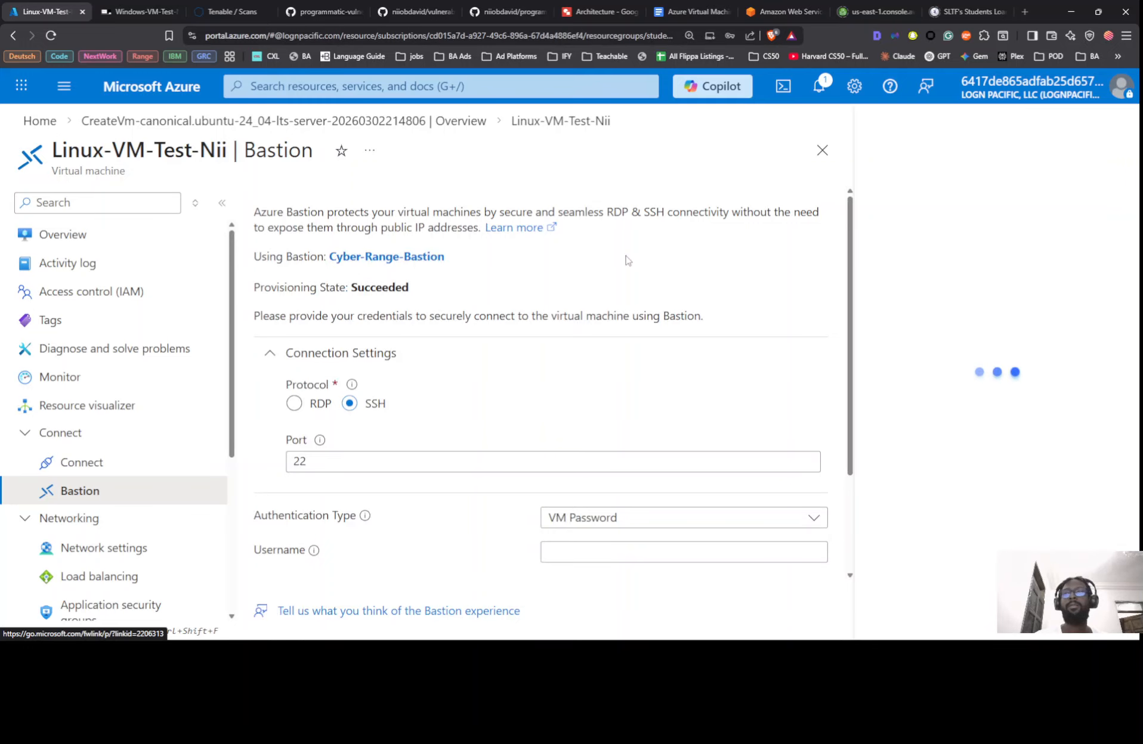
pyautogui.hotkey('alt', 'Tab')
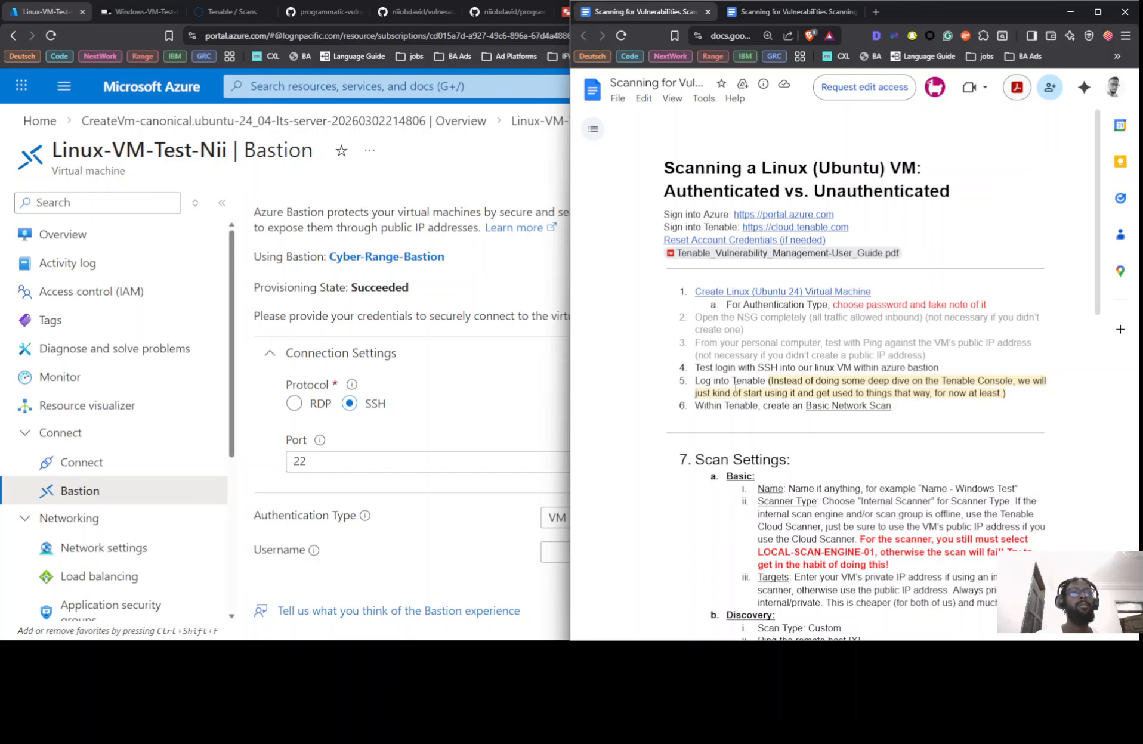
pyautogui.hotkey('alt', 'Tab')
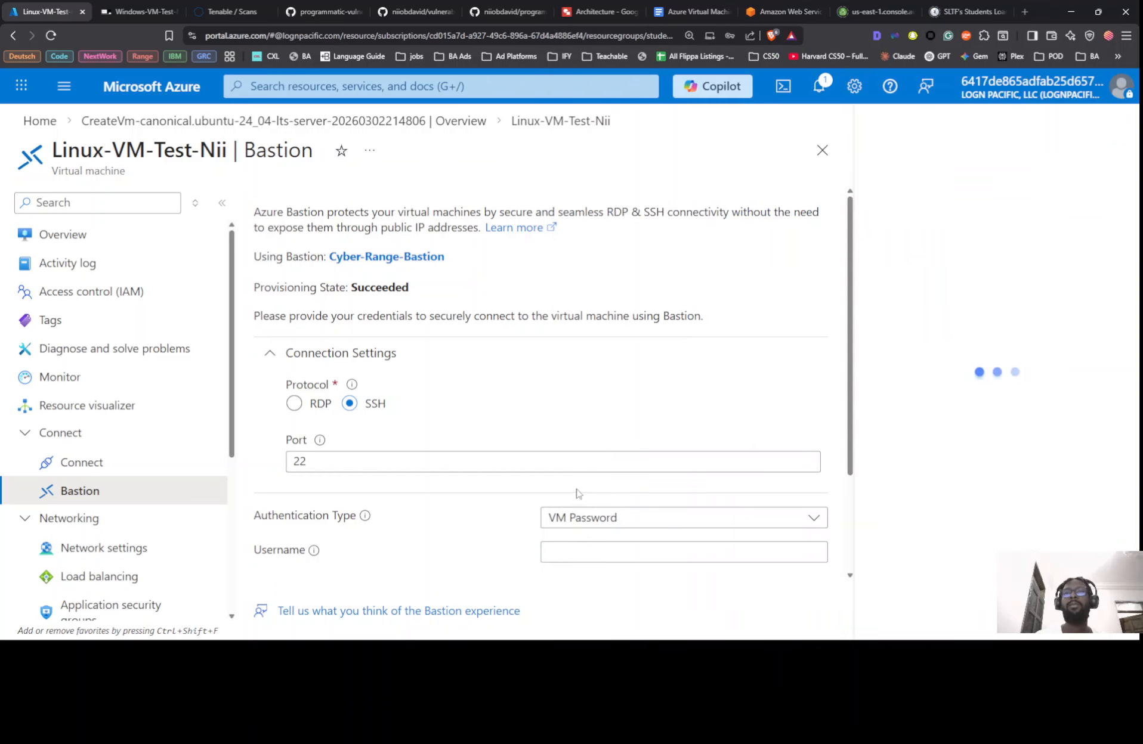
pyautogui.scroll(-1, 626, 472)
# Fill in the VM username and password from clipboard history and start the Bastion session
pyautogui.click(614, 418)
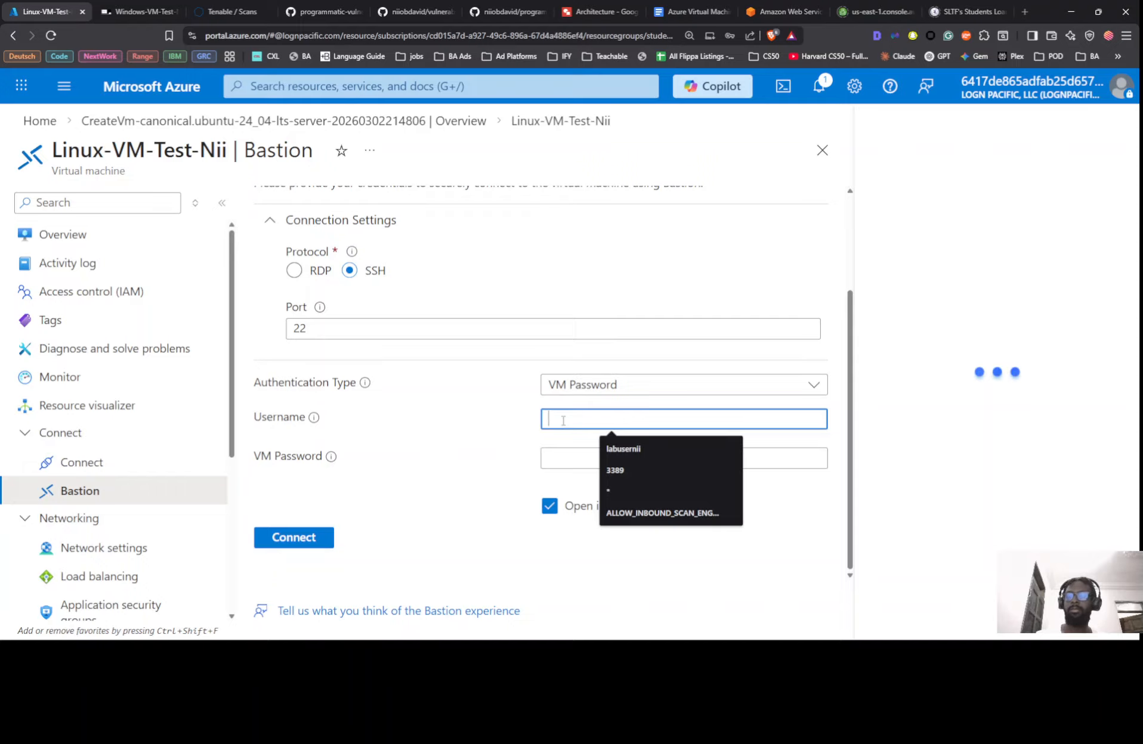
pyautogui.press('super+v')
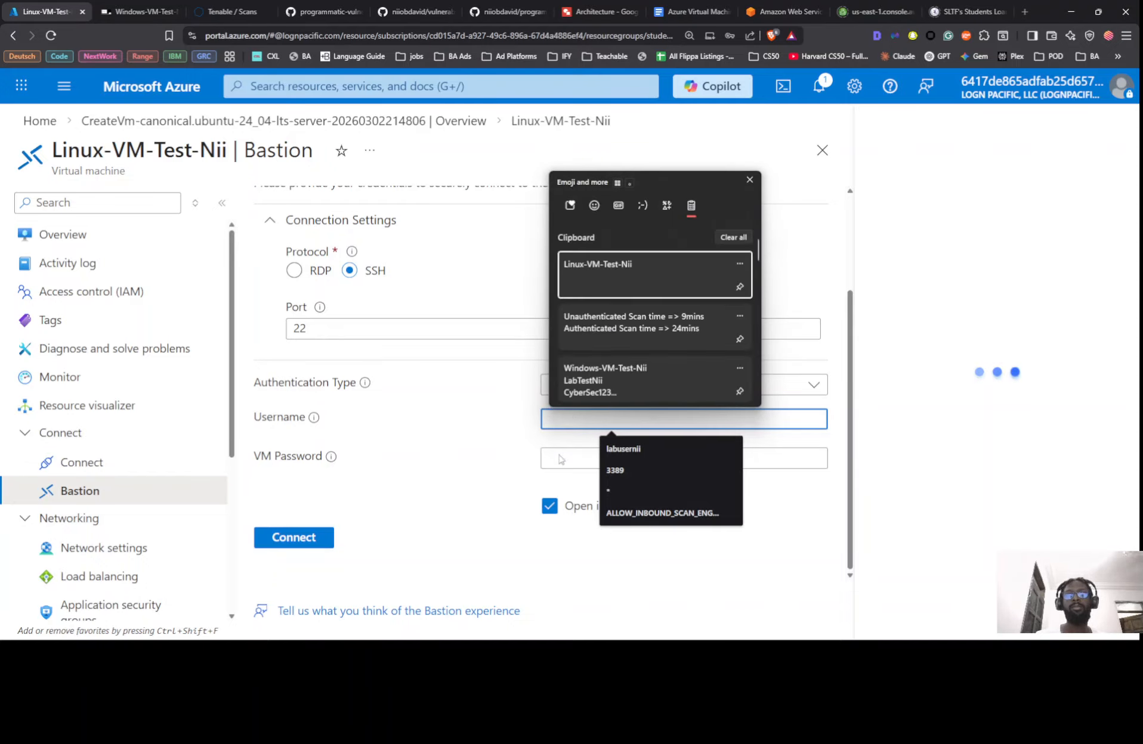
pyautogui.press('Escape')
pyautogui.click(561, 459)
pyautogui.hotkey('ctrl', 'v')
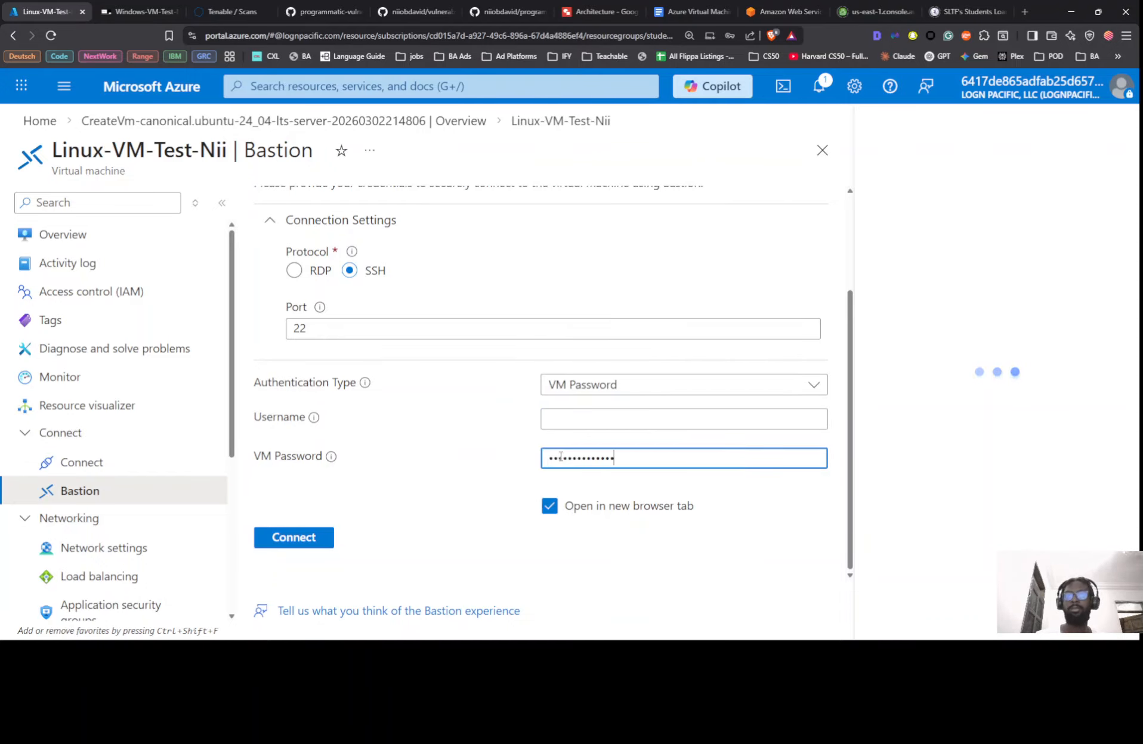
pyautogui.click(606, 415)
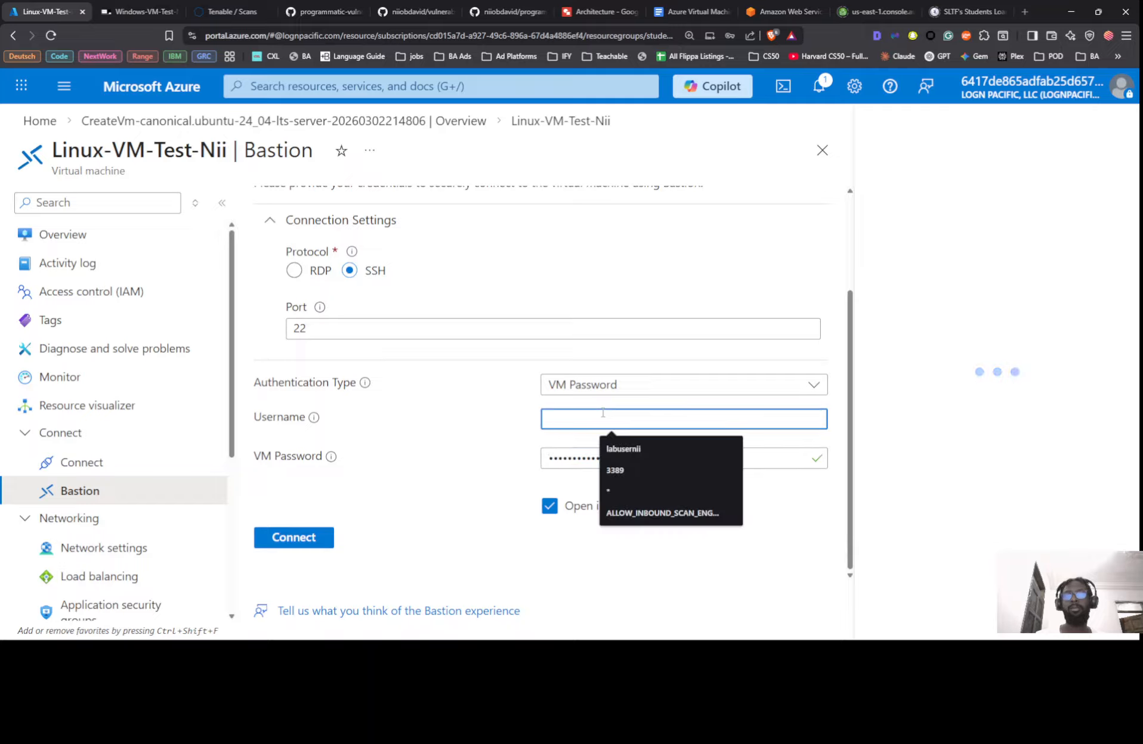
pyautogui.press('super+v')
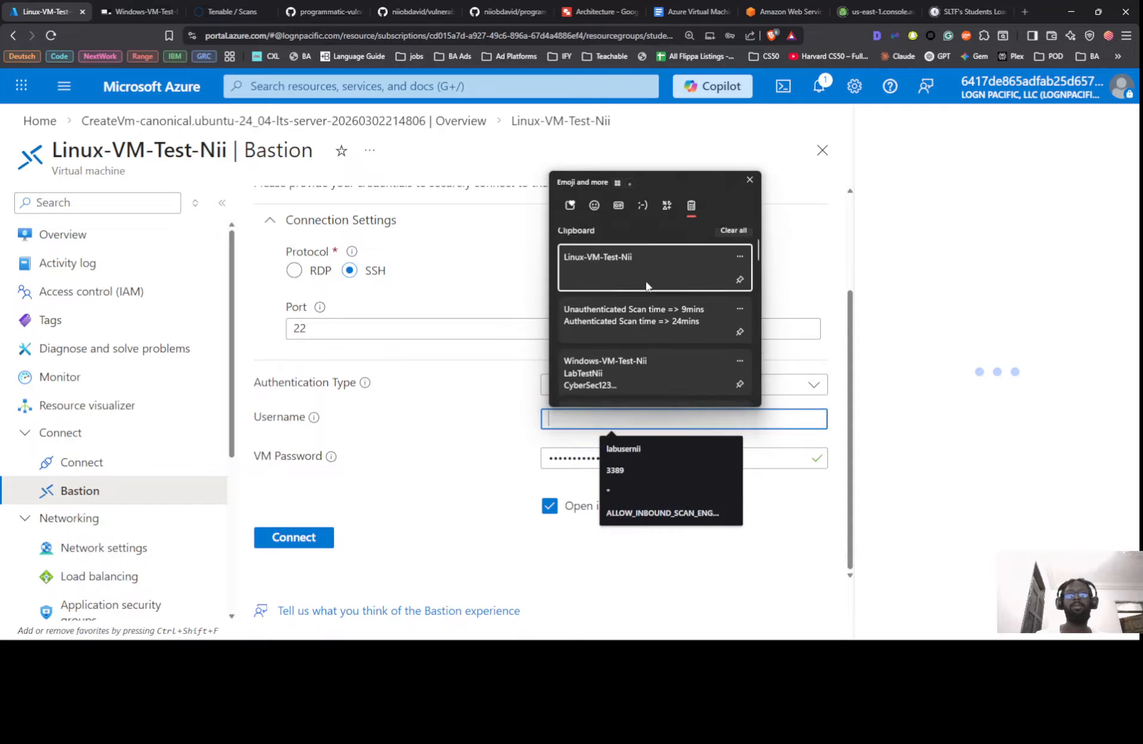
pyautogui.scroll(-10, 644, 293)
pyautogui.scroll(2, 643, 303)
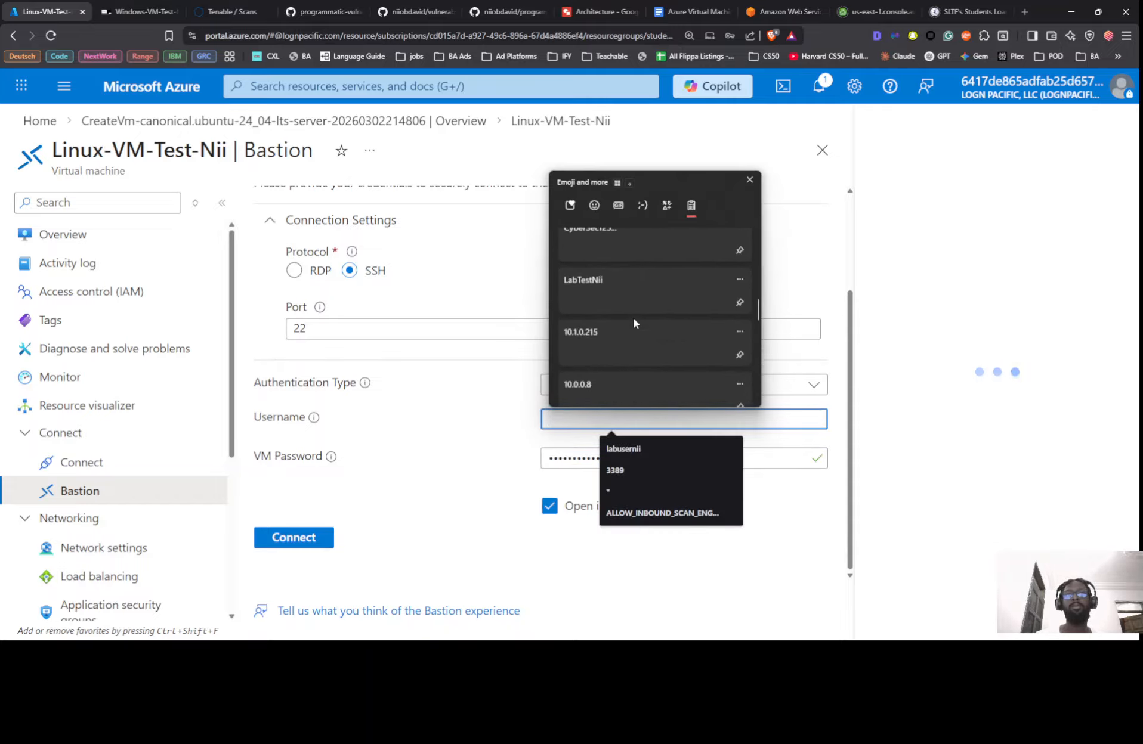
pyautogui.click(608, 292)
pyautogui.click(292, 539)
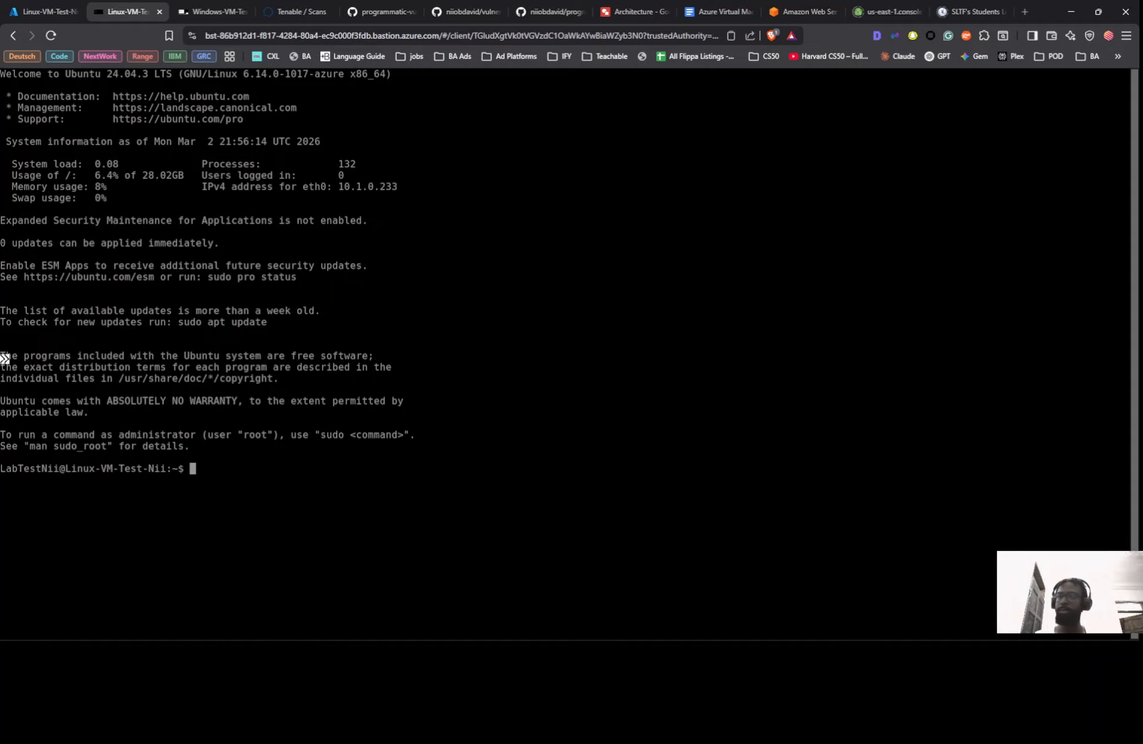
# Run whoami, id and uname -a to confirm the user, sudo group and 6.14.0-1017-azure kernel
pyautogui.write('w')
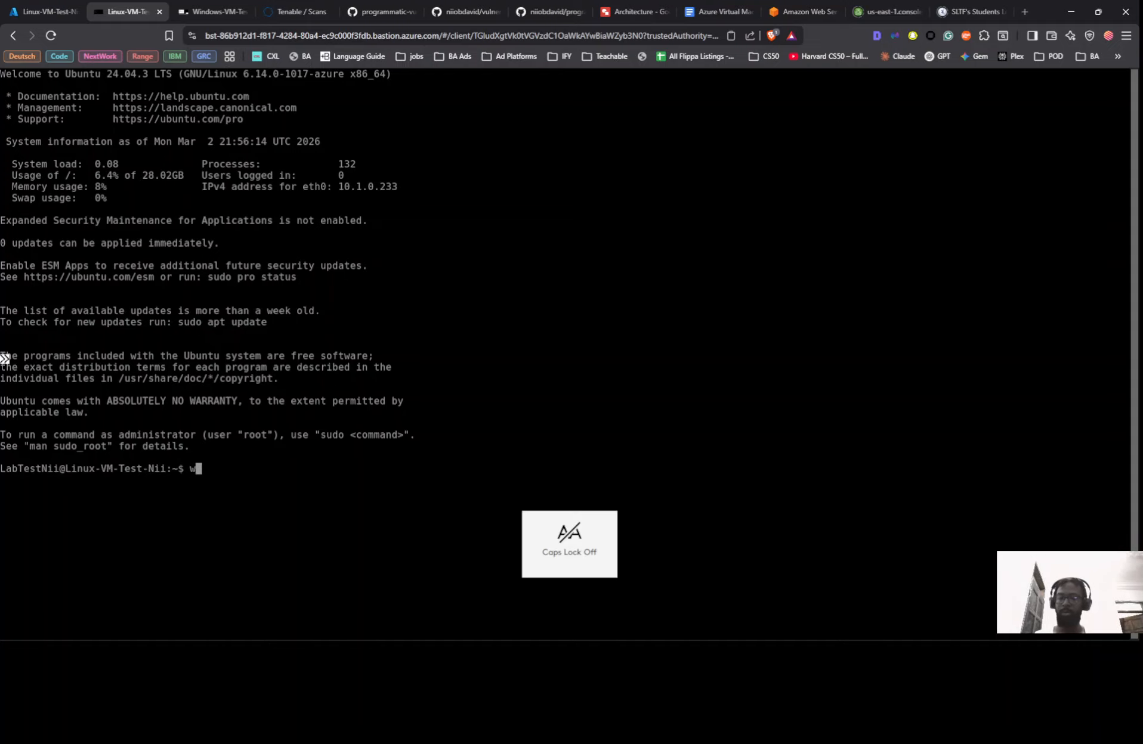
pyautogui.write('hoam')
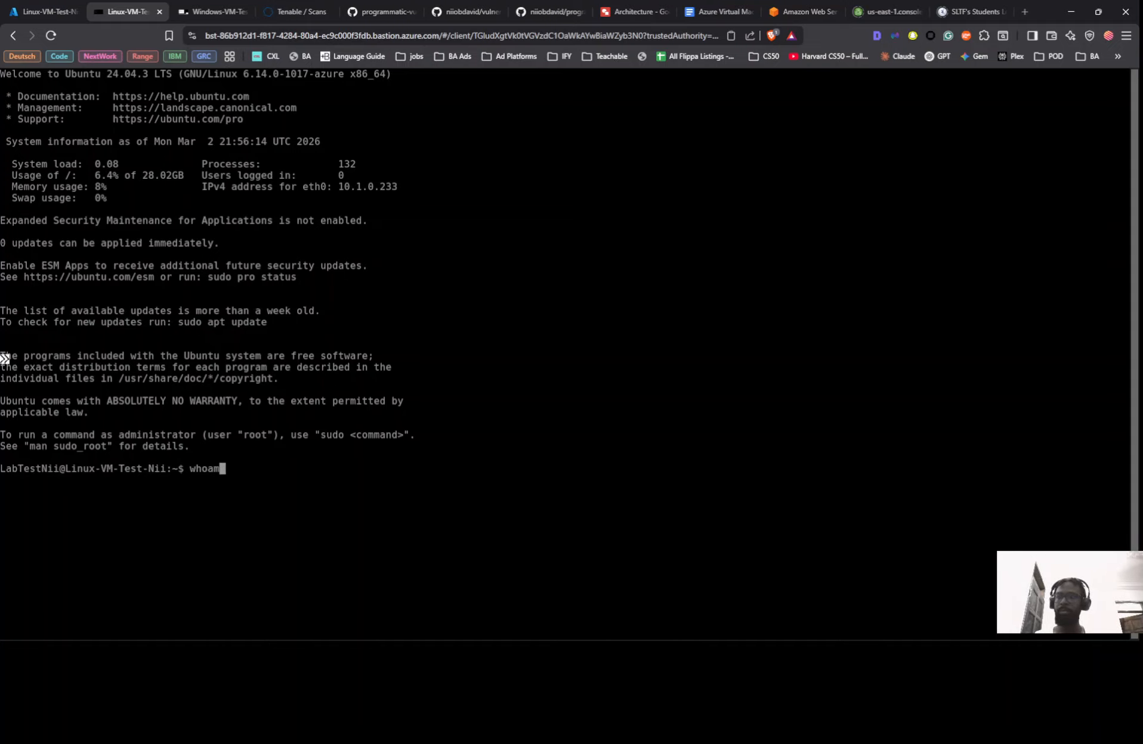
pyautogui.write('i')
pyautogui.press('Return')
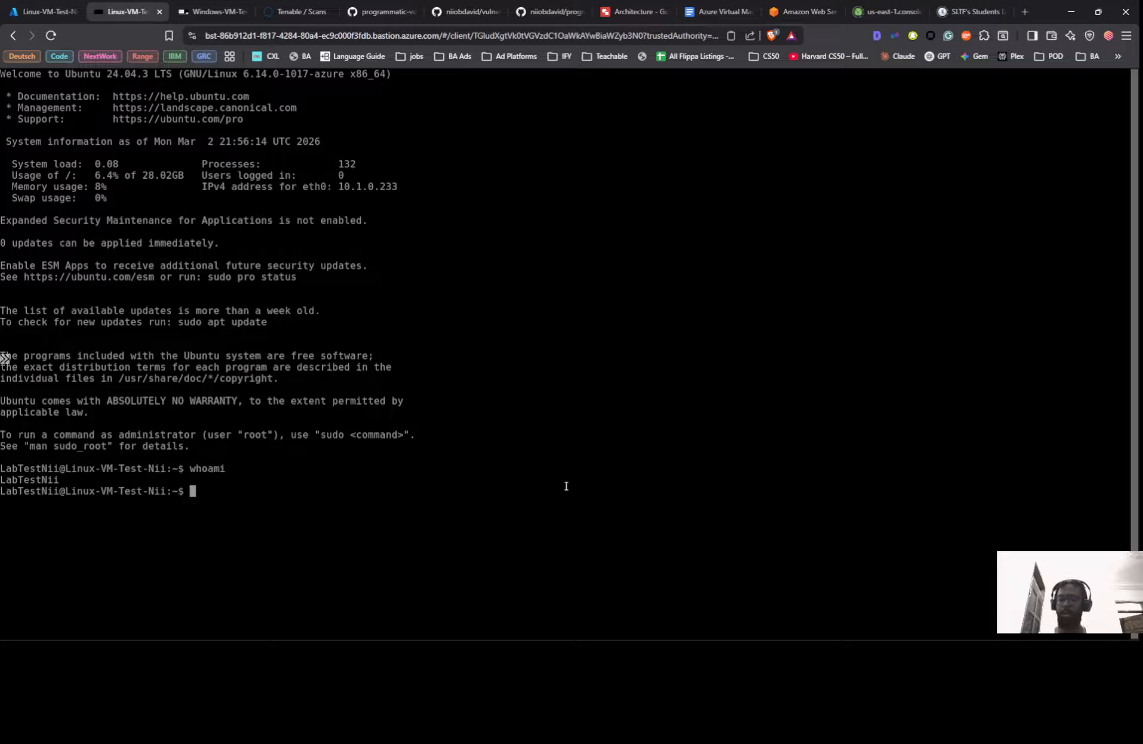
pyautogui.write('id')
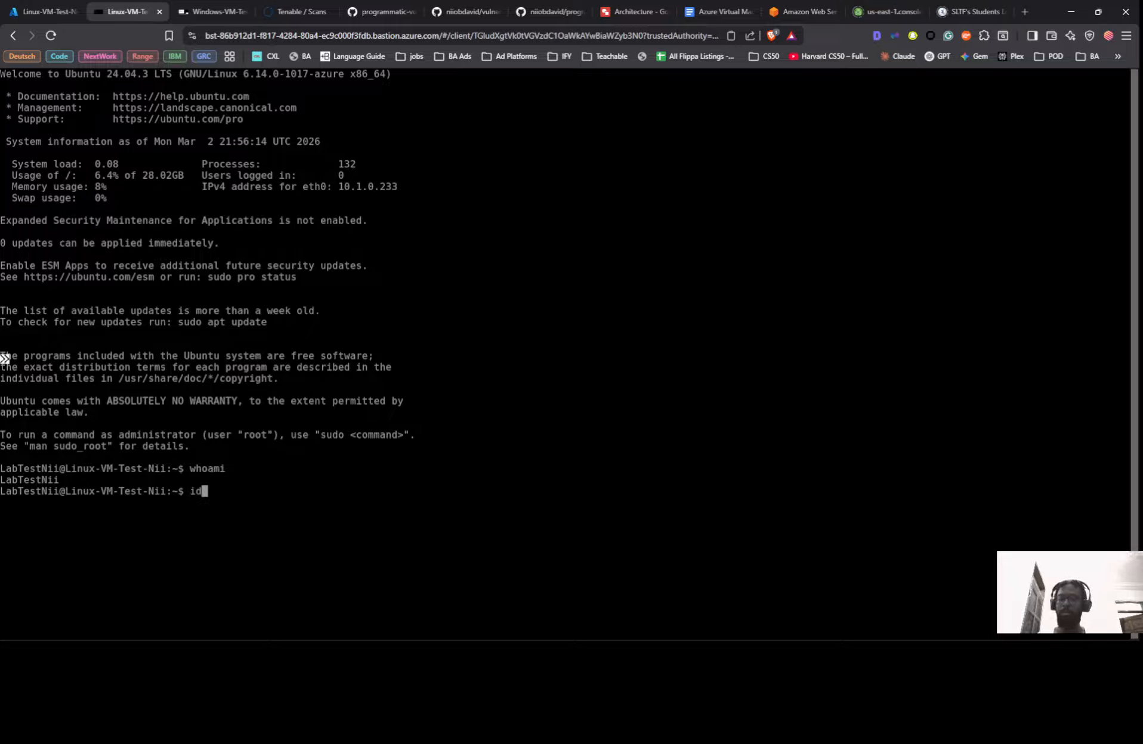
pyautogui.press('Return')
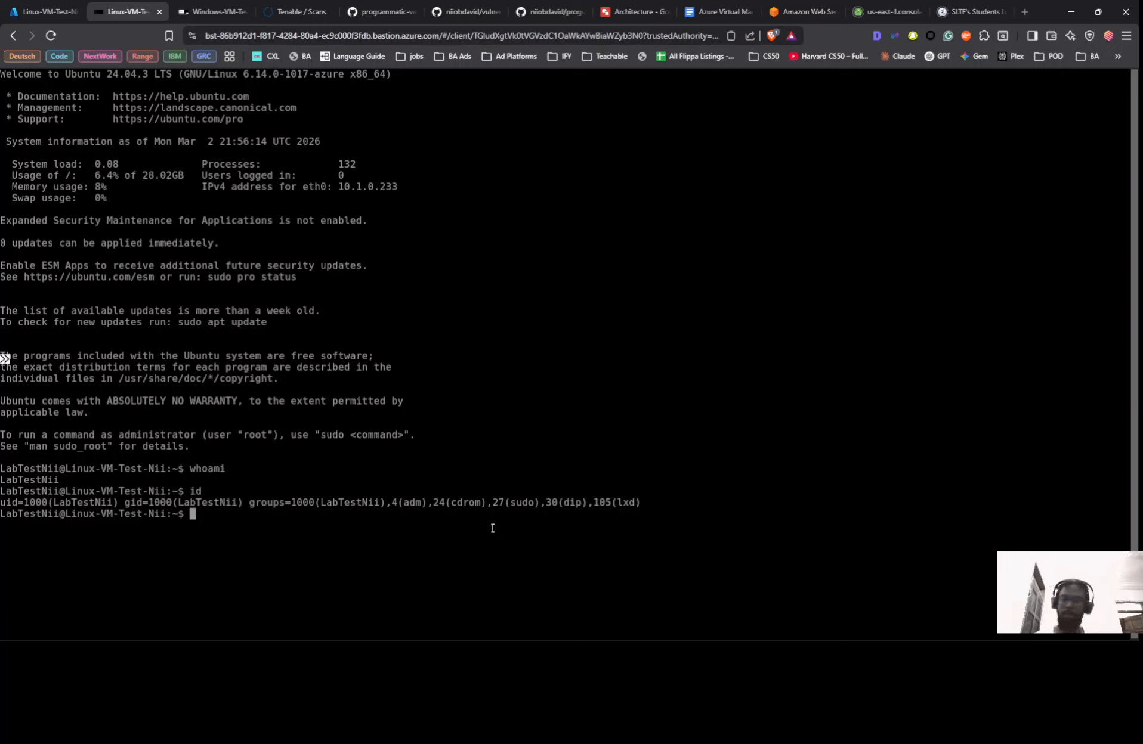
pyautogui.write('uname -')
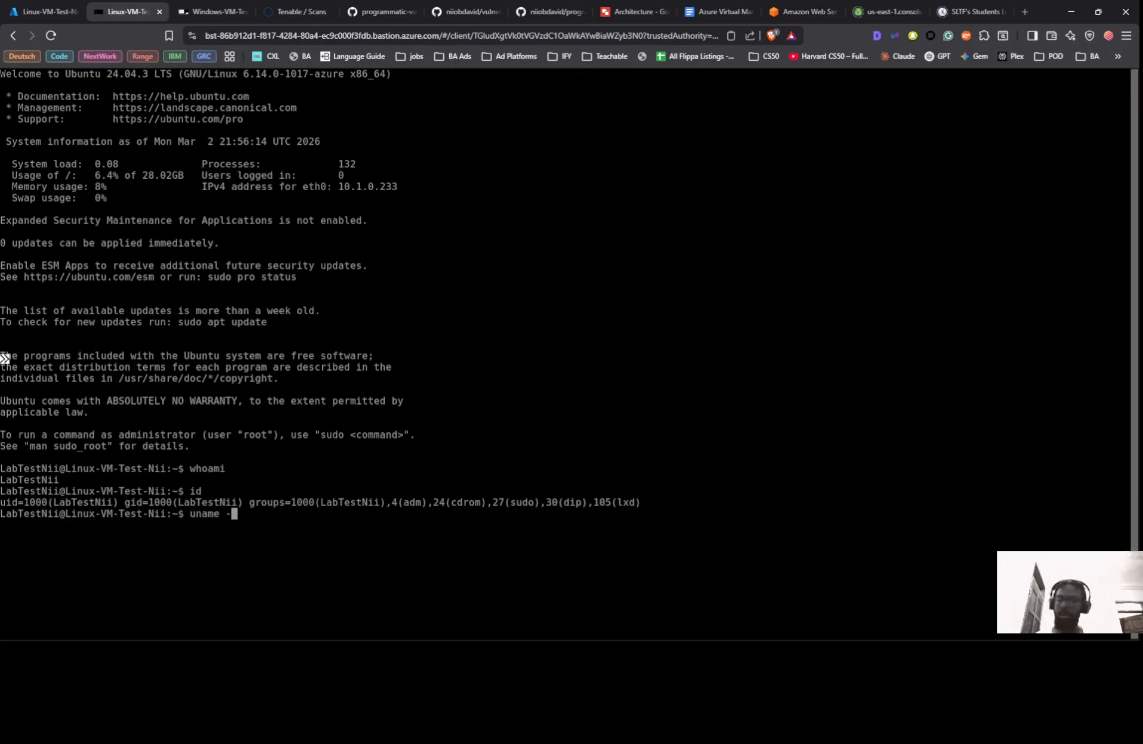
pyautogui.write('a')
pyautogui.press('Return')
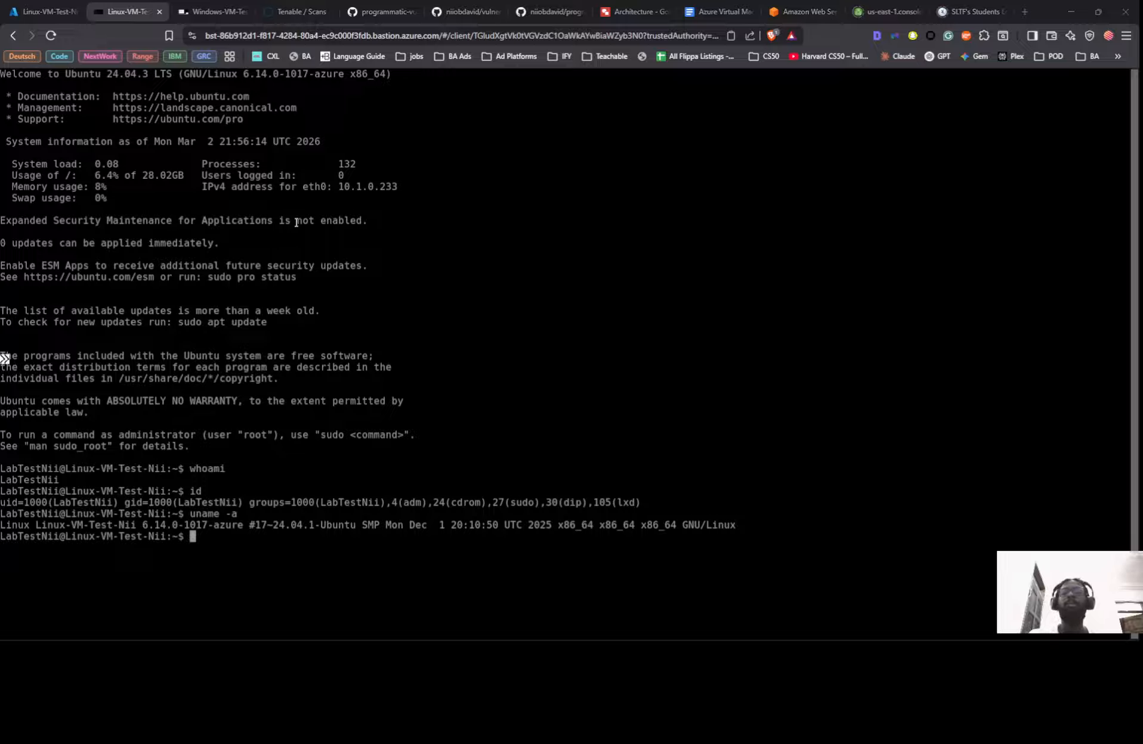
pyautogui.hotkey('alt', 'Tab')
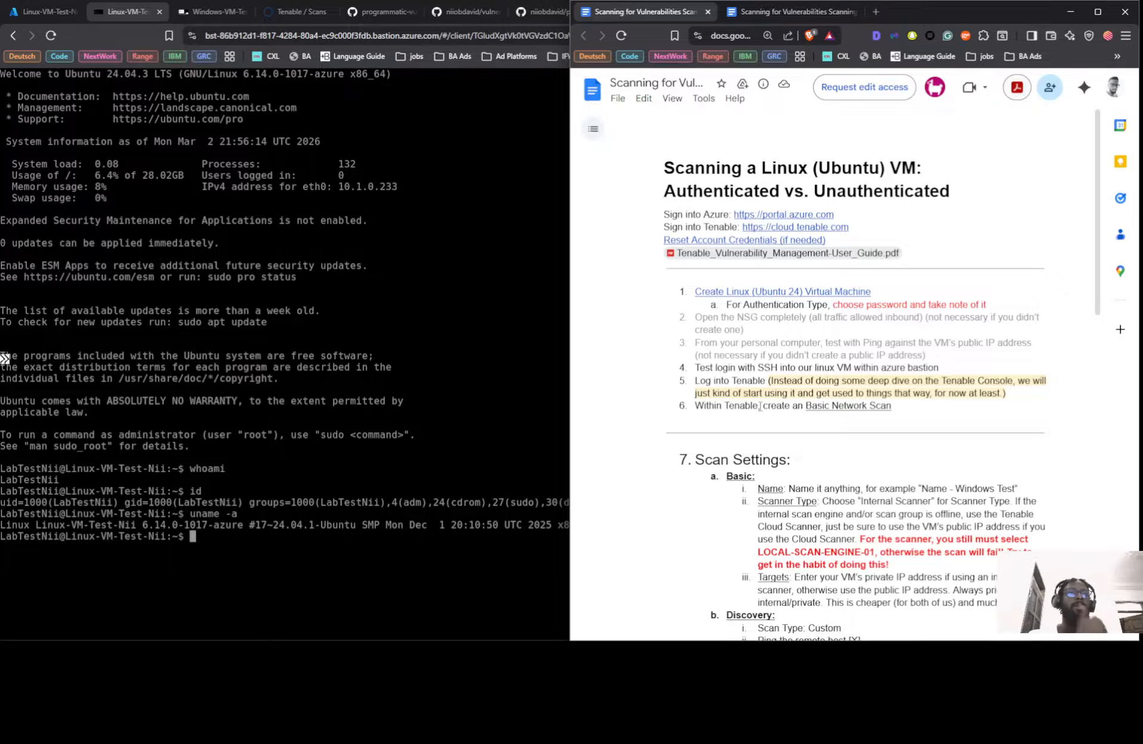
# Close the failed Windows VM tab and pick the Basic Network Scan template under Create Scan
pyautogui.click(36, 12)
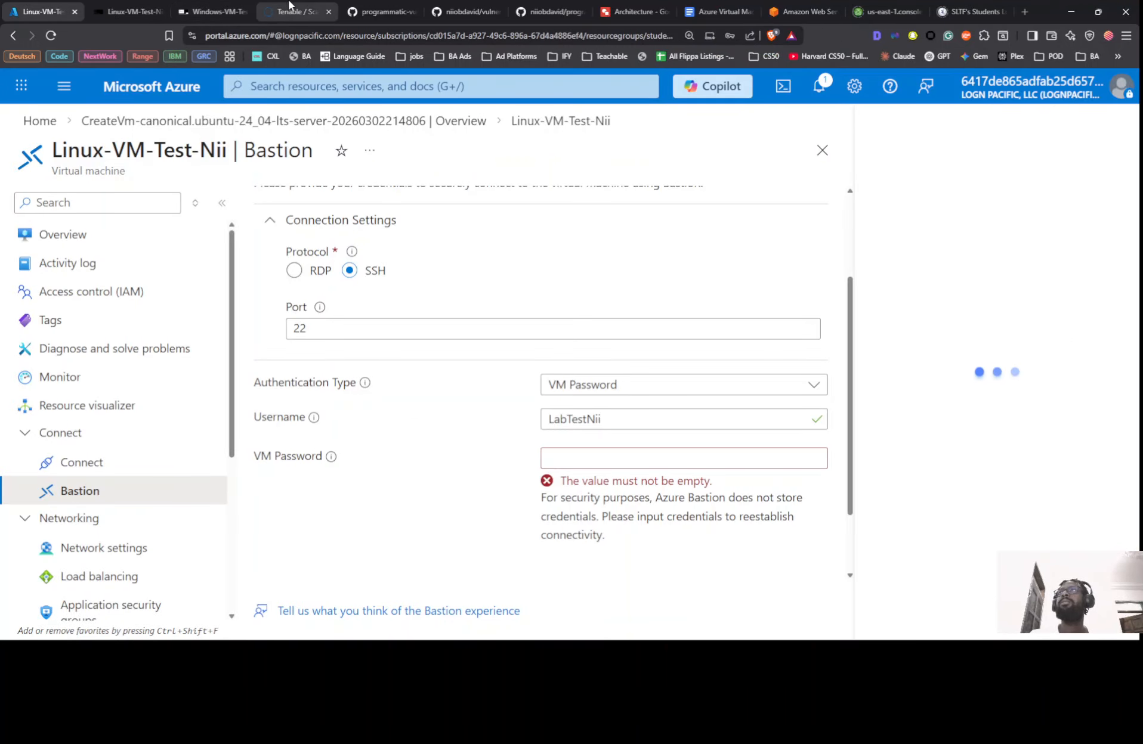
pyautogui.click(251, 10)
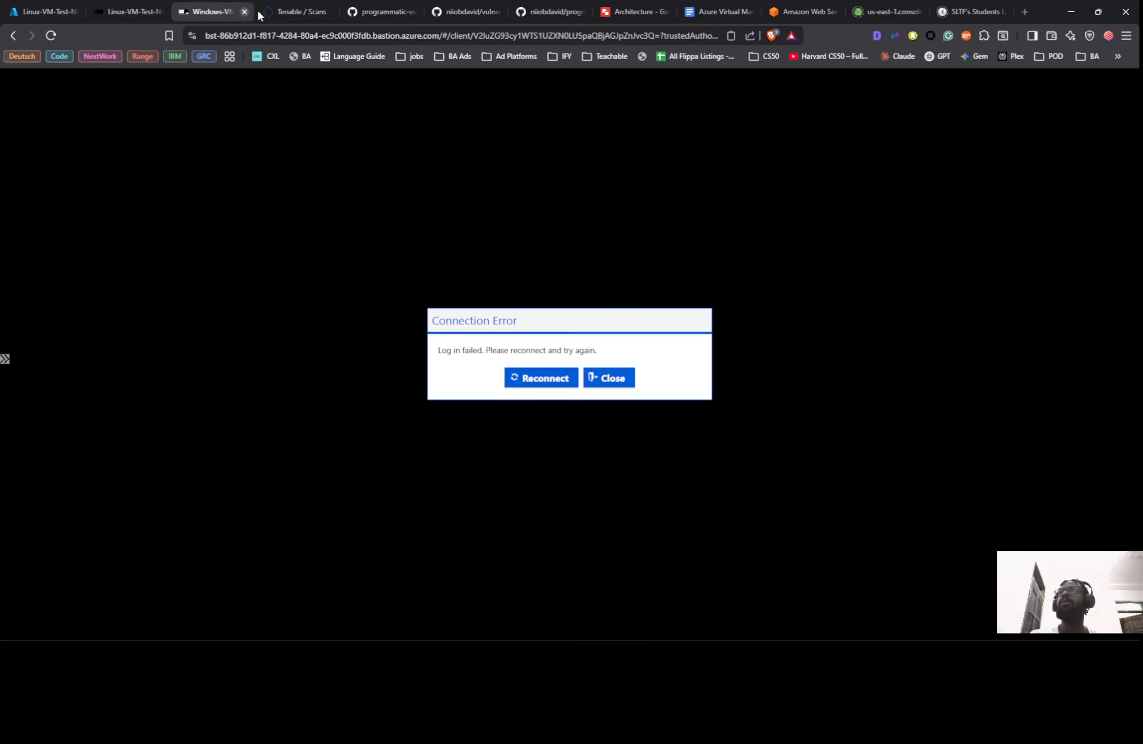
pyautogui.click(245, 11)
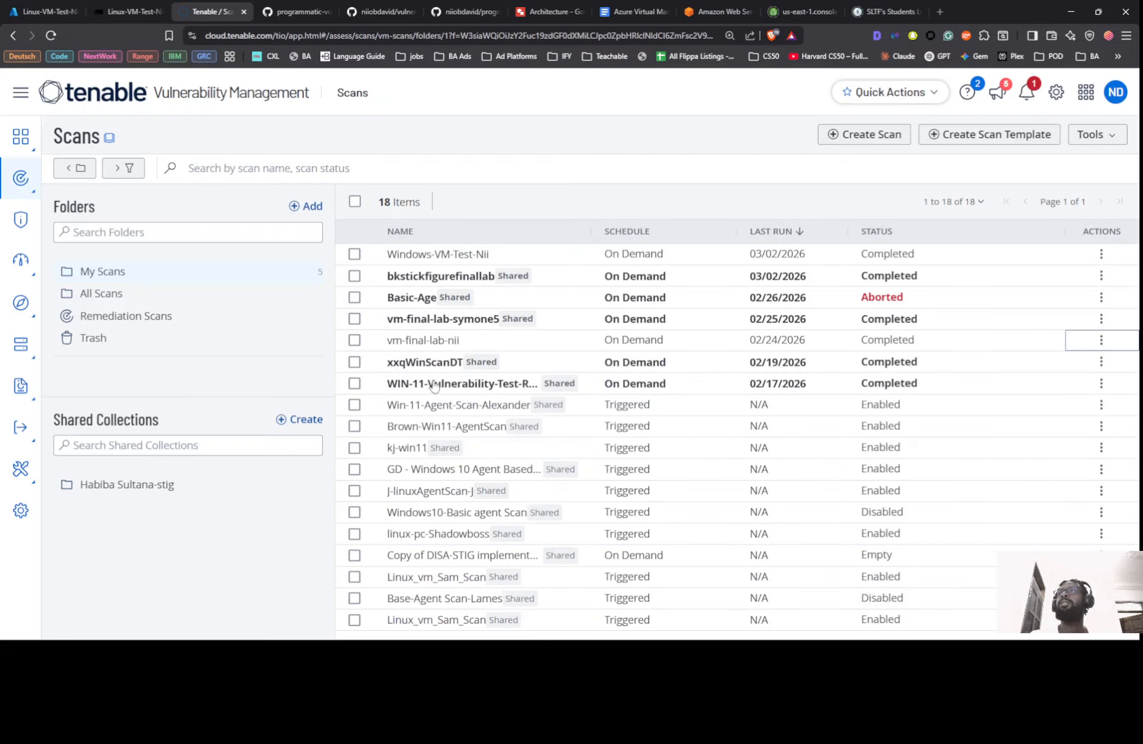
pyautogui.click(861, 136)
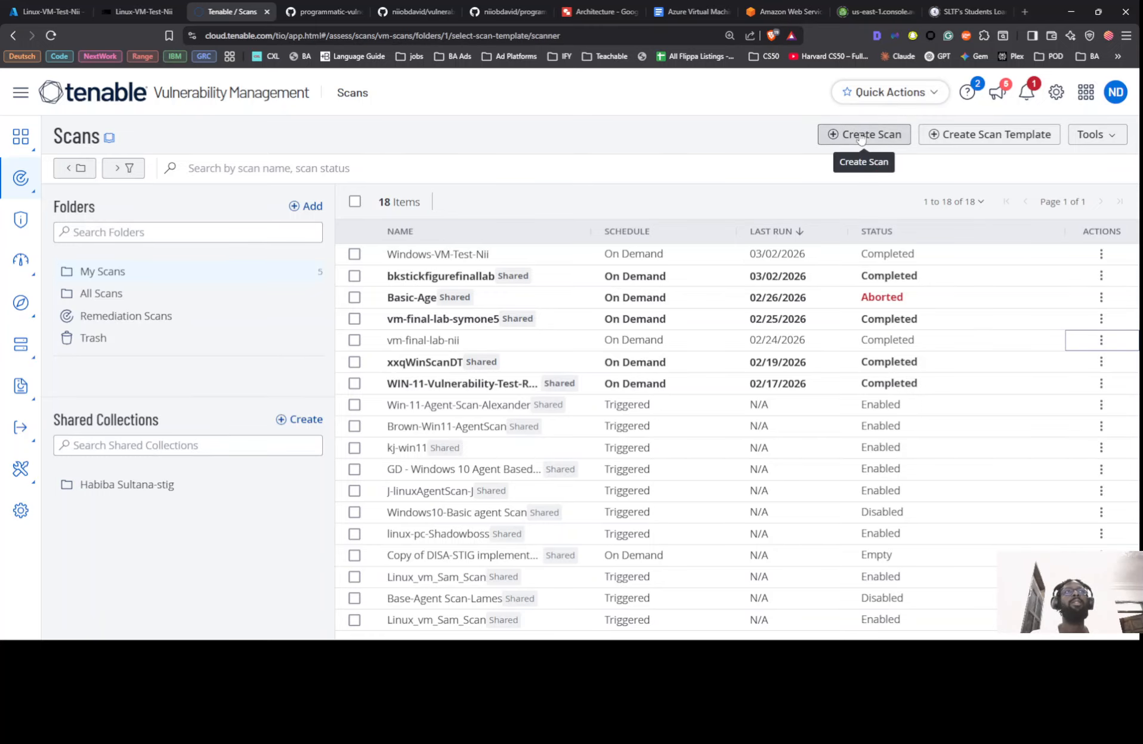
pyautogui.hotkey('alt', 'Tab')
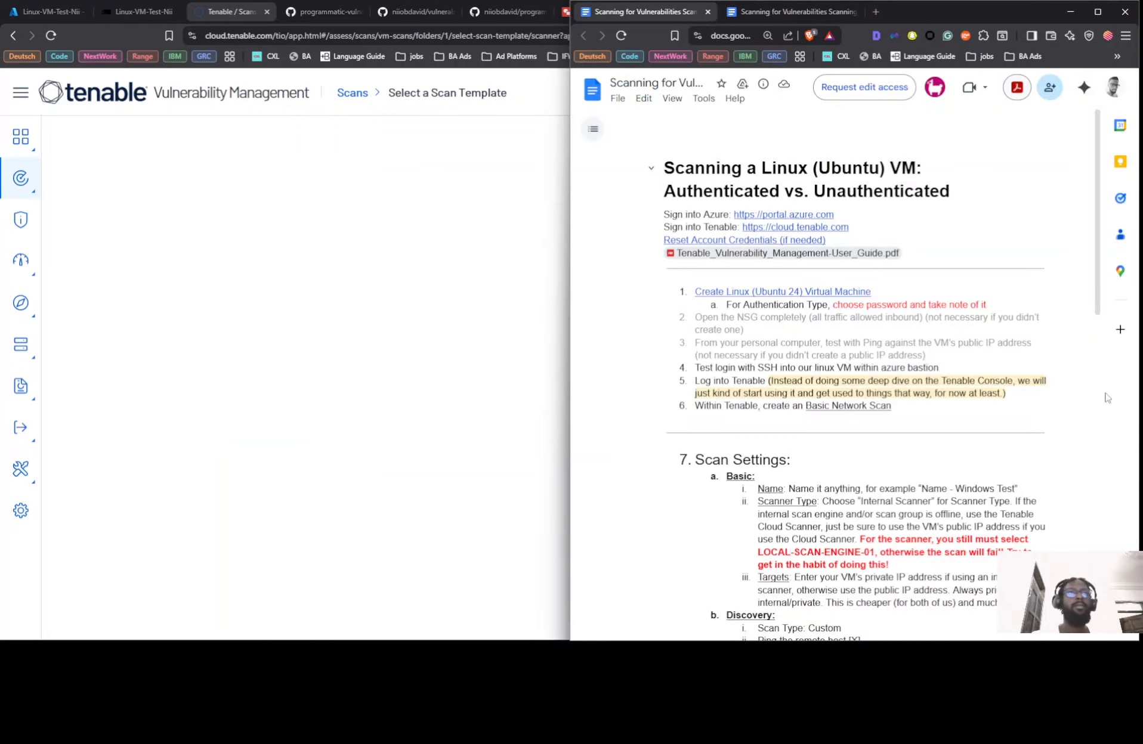
pyautogui.scroll(-4, 754, 458)
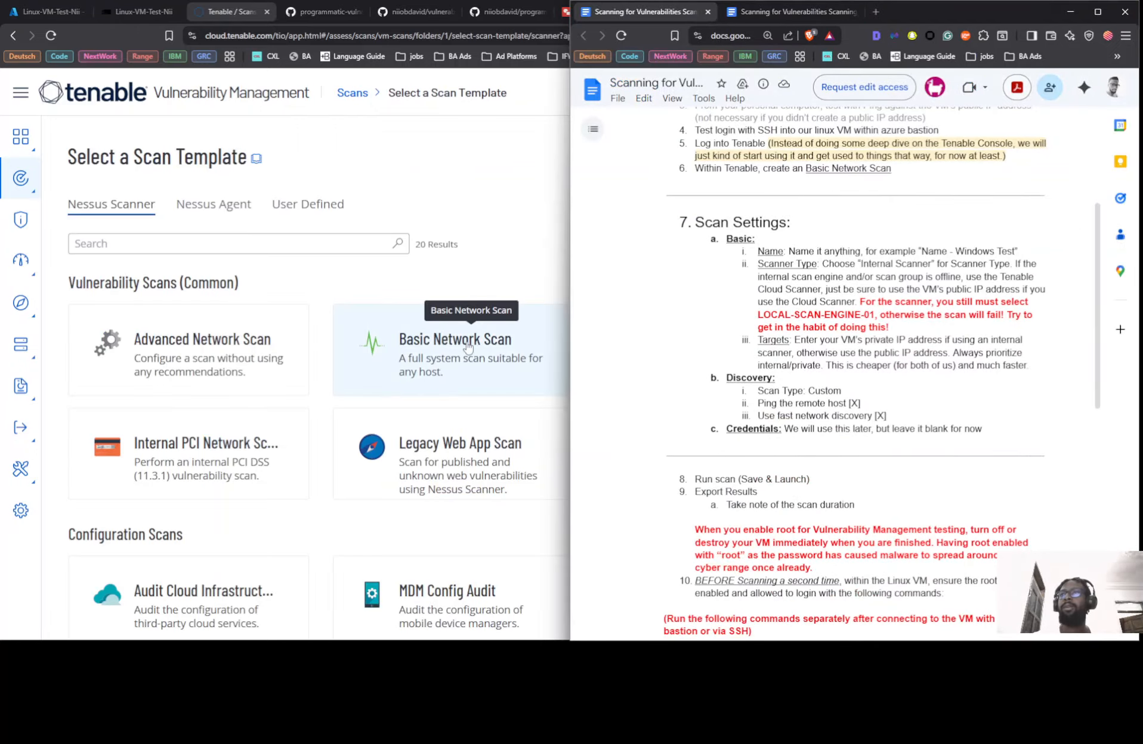
pyautogui.click(446, 358)
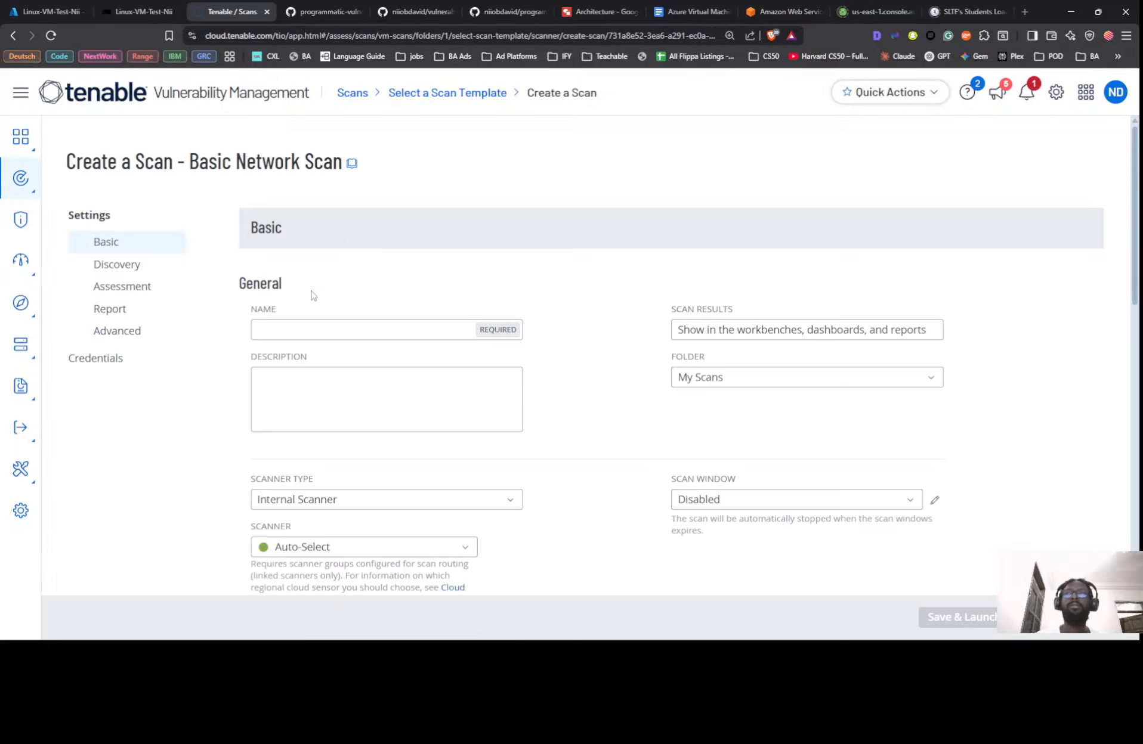
# Name the new scan after the Linux VM by pasting its name from clipboard history
pyautogui.click(301, 328)
pyautogui.press('super+v')
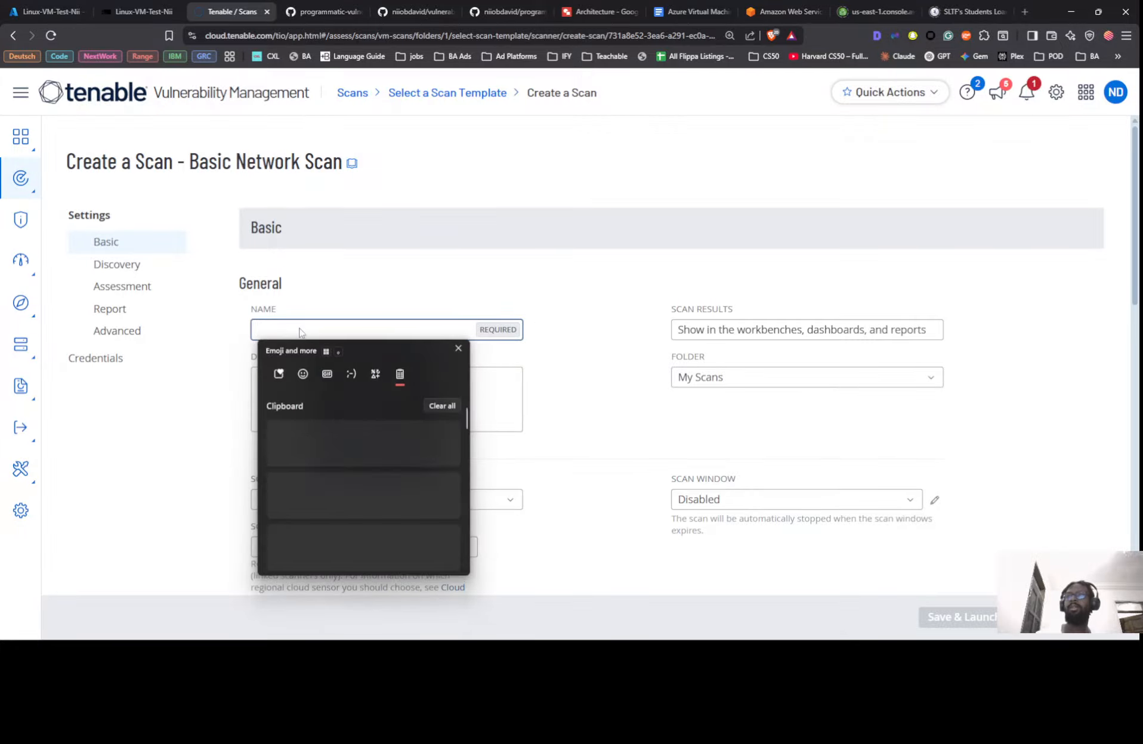
pyautogui.click(312, 448)
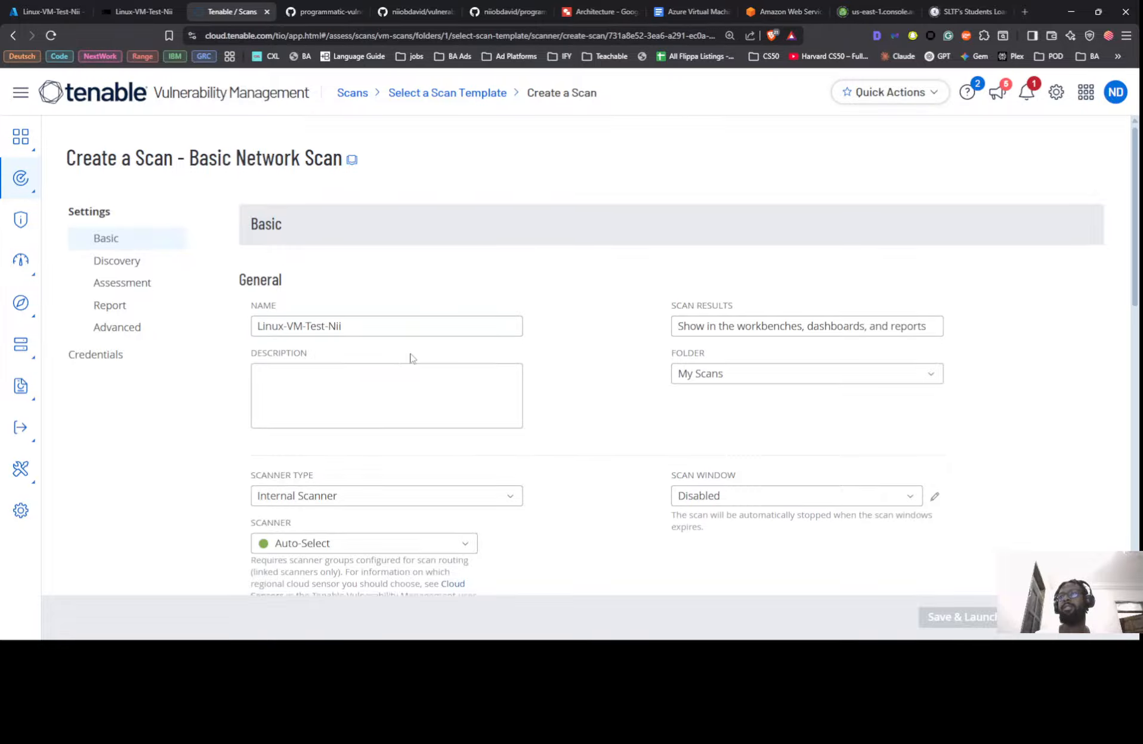
pyautogui.scroll(-3, 412, 358)
# Keep the Internal Scanner type, assign LOCAL-SCAN-ENGINE-01, and return to the Azure tab
pyautogui.click(334, 331)
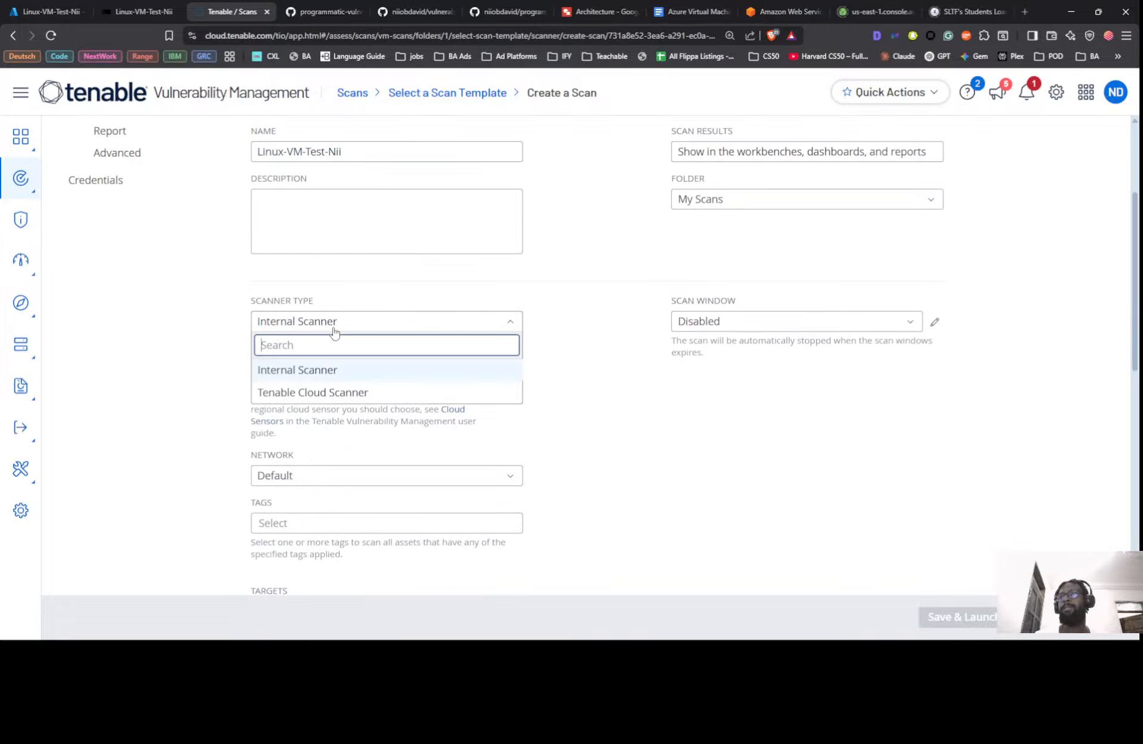
pyautogui.click(334, 332)
pyautogui.click(332, 365)
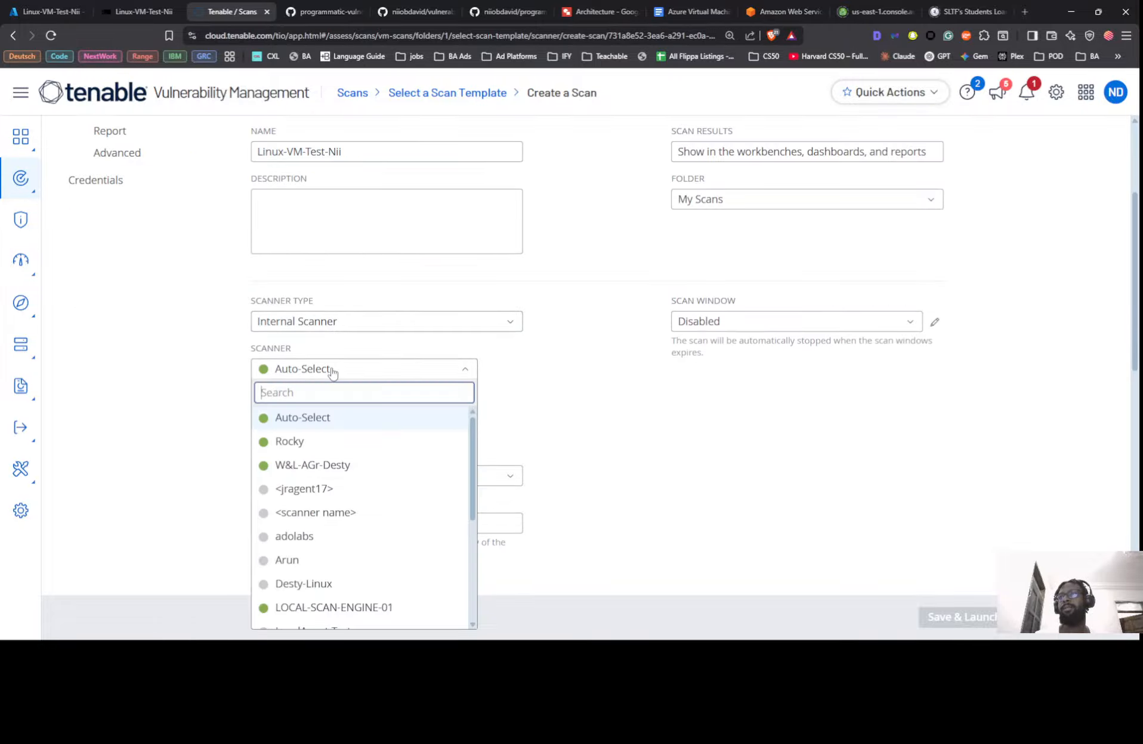
pyautogui.click(302, 604)
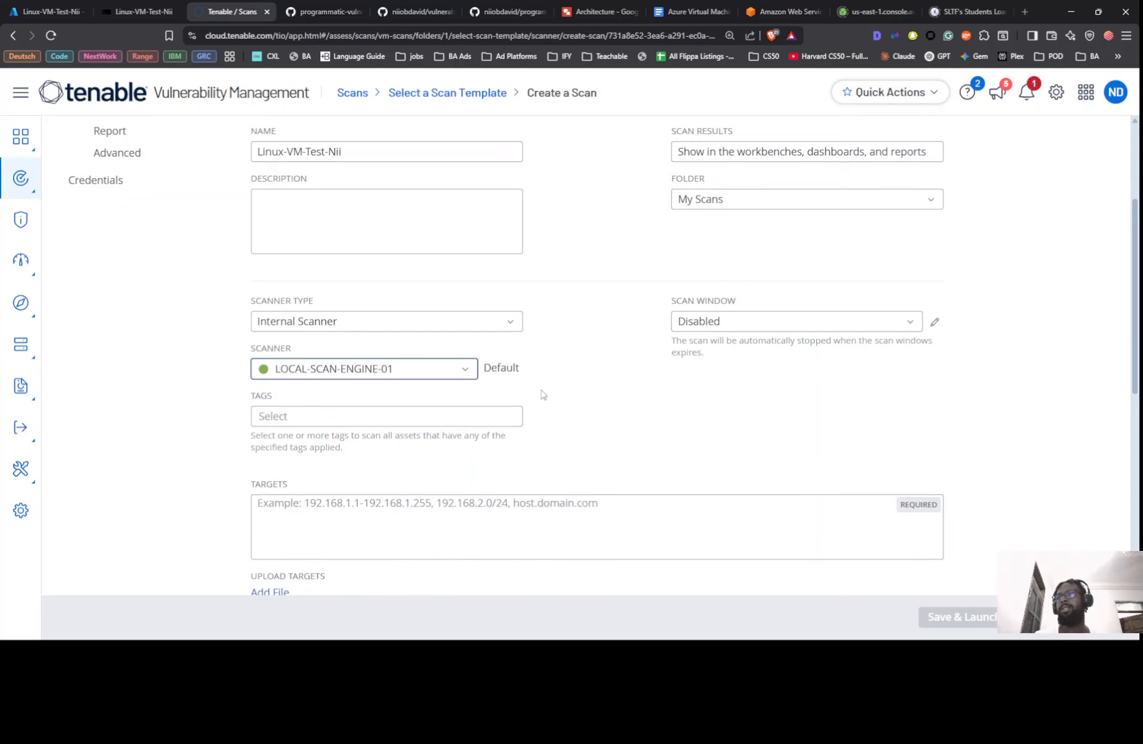
pyautogui.scroll(-2, 541, 395)
pyautogui.hotkey('ctrl', 'shift', 'Tab')
pyautogui.hotkey('ctrl', 'shift', 'Tab')
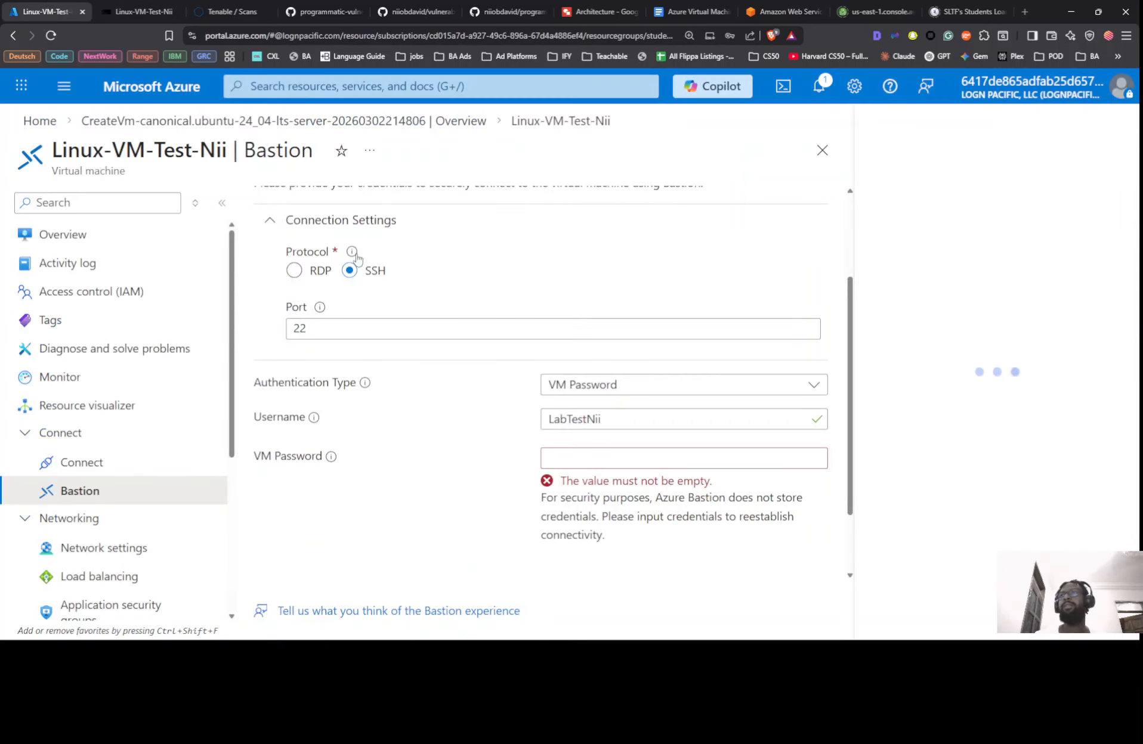
# Open the VM's Overview and select its private IP address 10.1.0.233 in the properties
pyautogui.scroll(2, 363, 382)
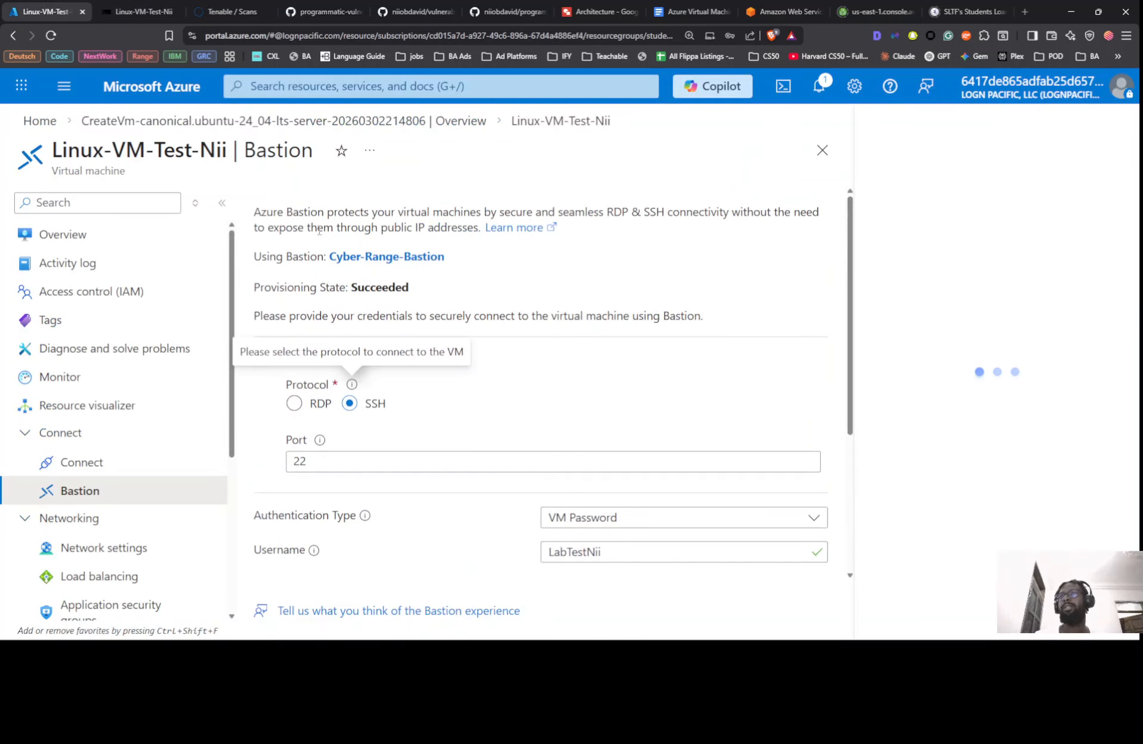
pyautogui.click(72, 235)
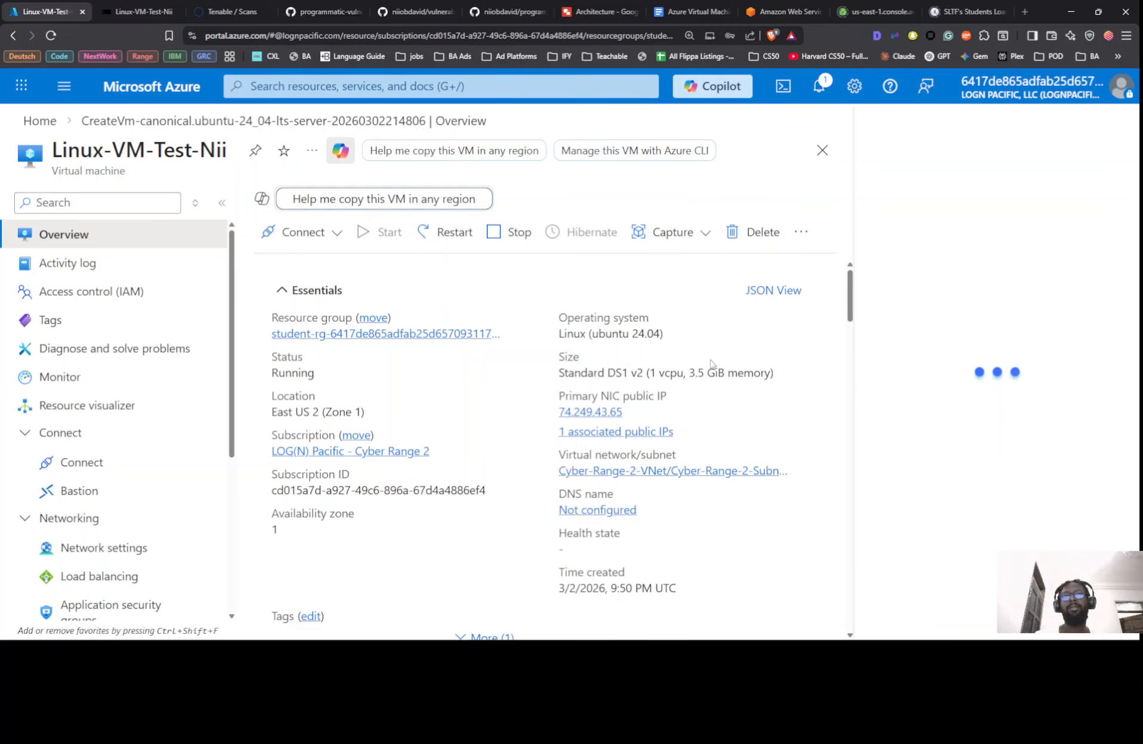
pyautogui.scroll(-2, 712, 365)
pyautogui.scroll(-5, 681, 400)
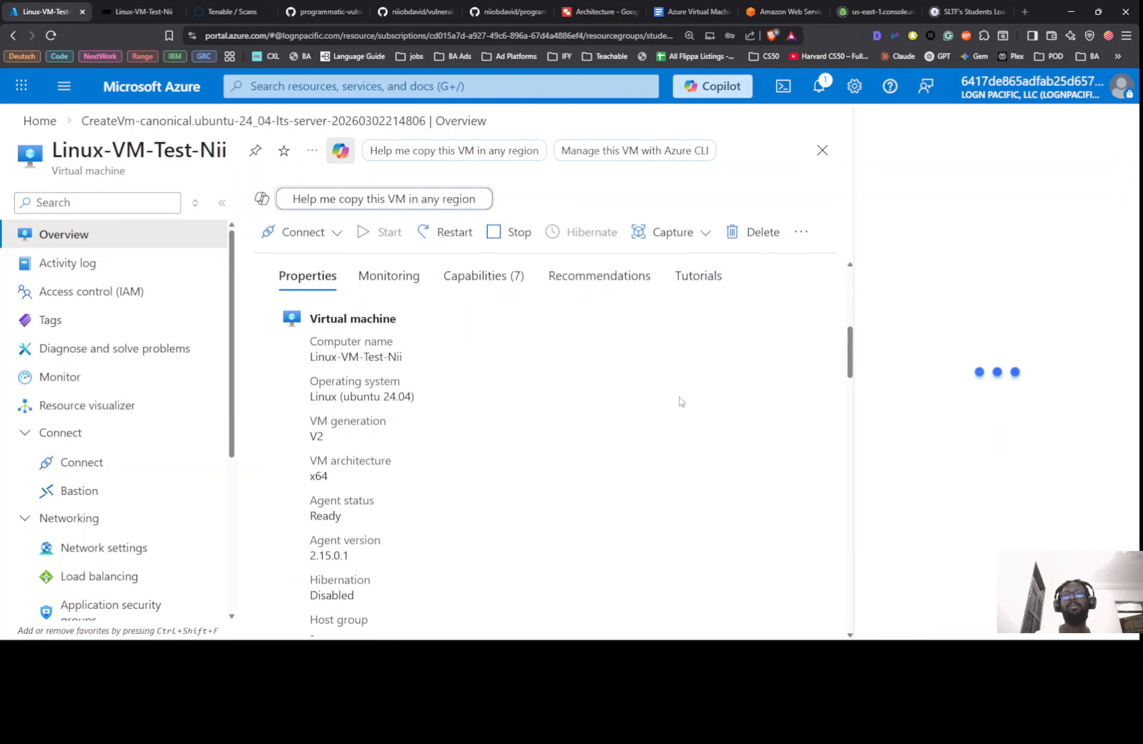
pyautogui.scroll(-5, 416, 361)
pyautogui.scroll(12, 424, 385)
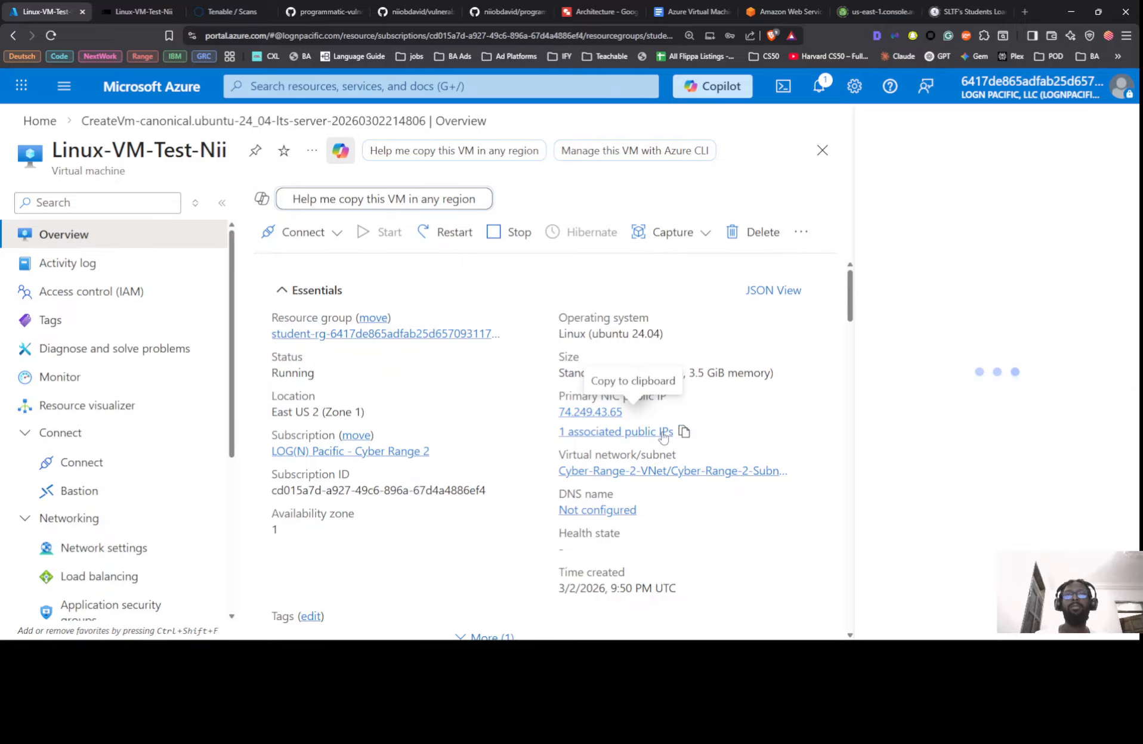
pyautogui.scroll(-1, 683, 431)
pyautogui.scroll(-1, 683, 411)
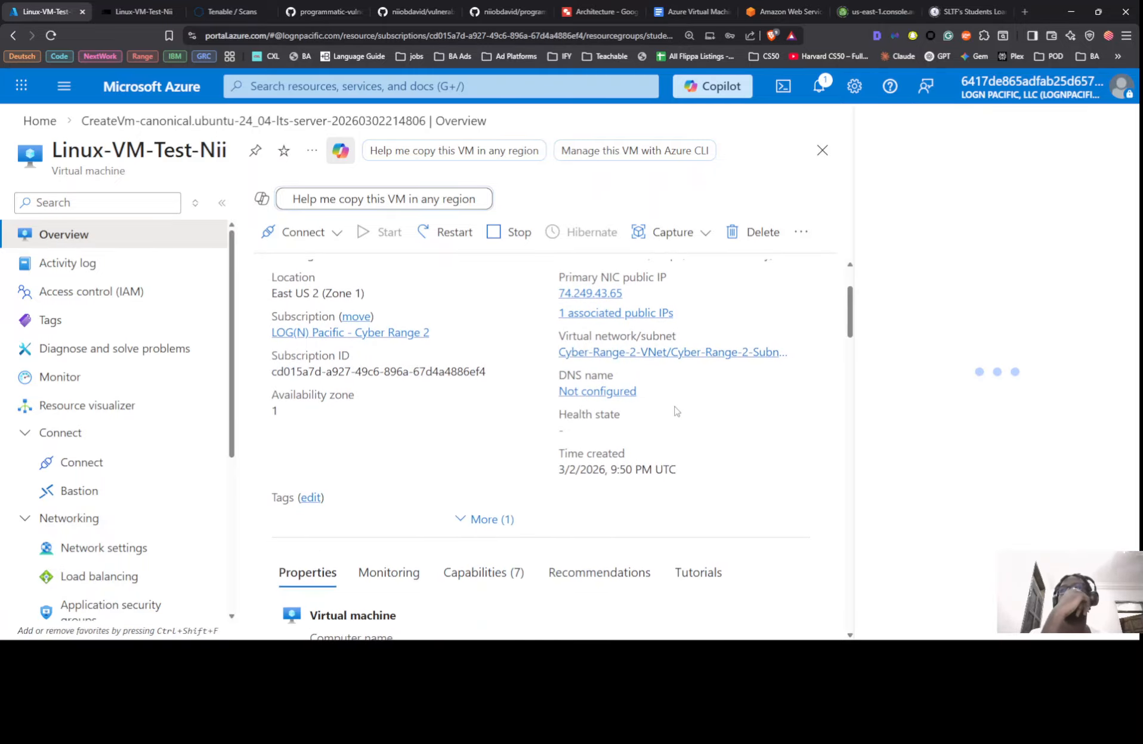
pyautogui.scroll(-3, 641, 408)
pyautogui.scroll(-5, 641, 407)
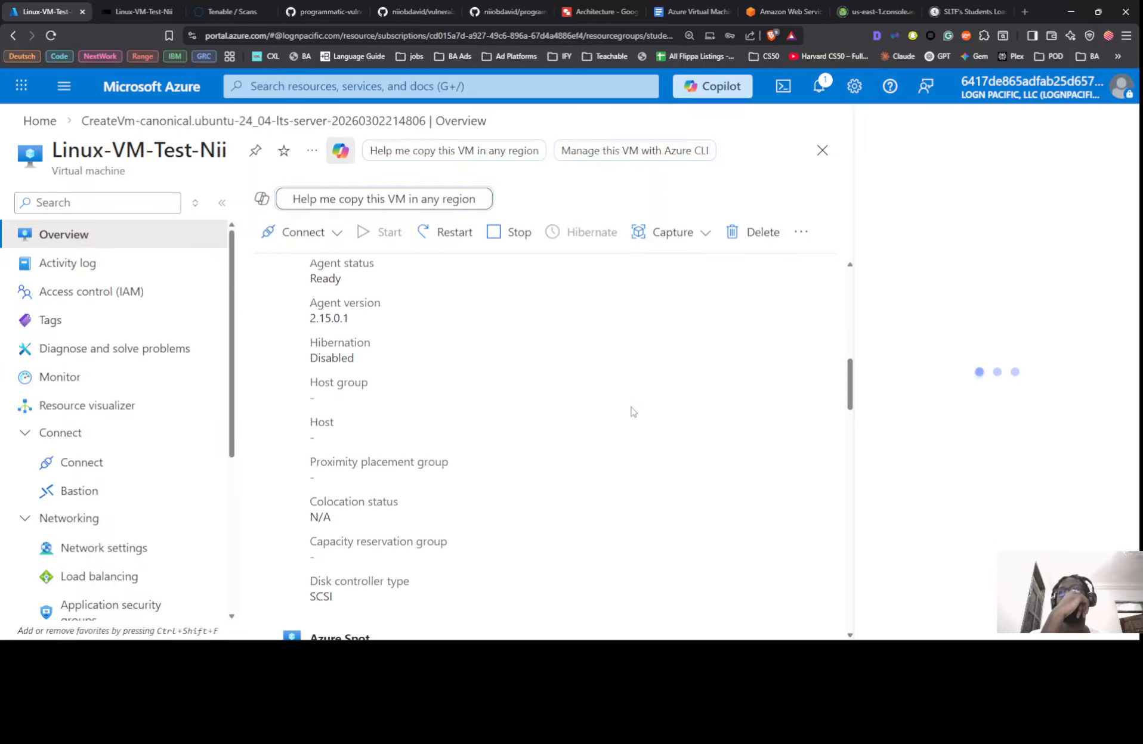
pyautogui.scroll(-3, 629, 409)
pyautogui.scroll(-7, 614, 409)
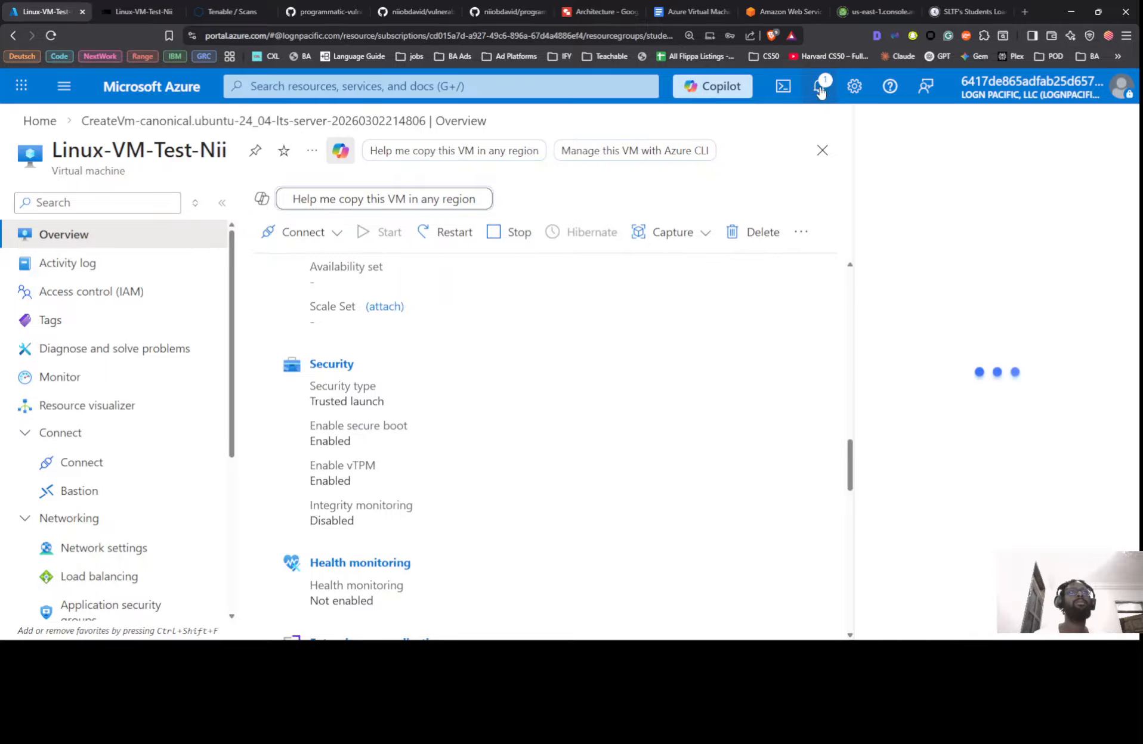
pyautogui.click(819, 89)
pyautogui.click(819, 88)
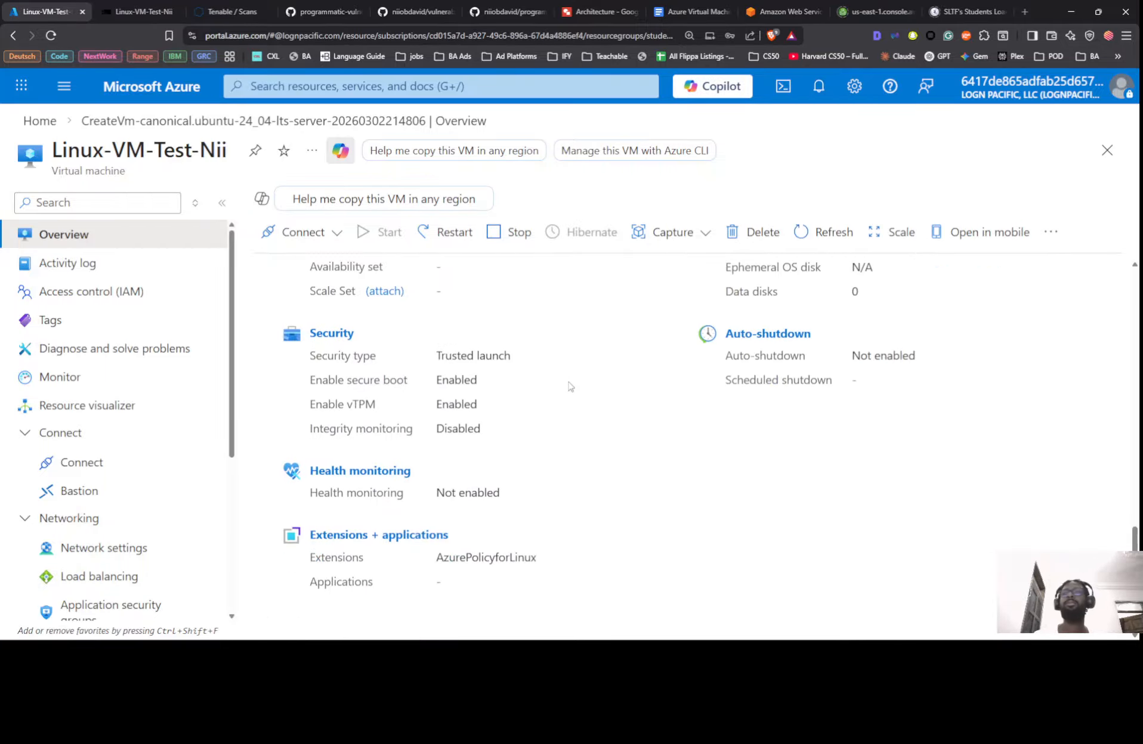
pyautogui.scroll(-1, 569, 390)
pyautogui.scroll(8, 569, 381)
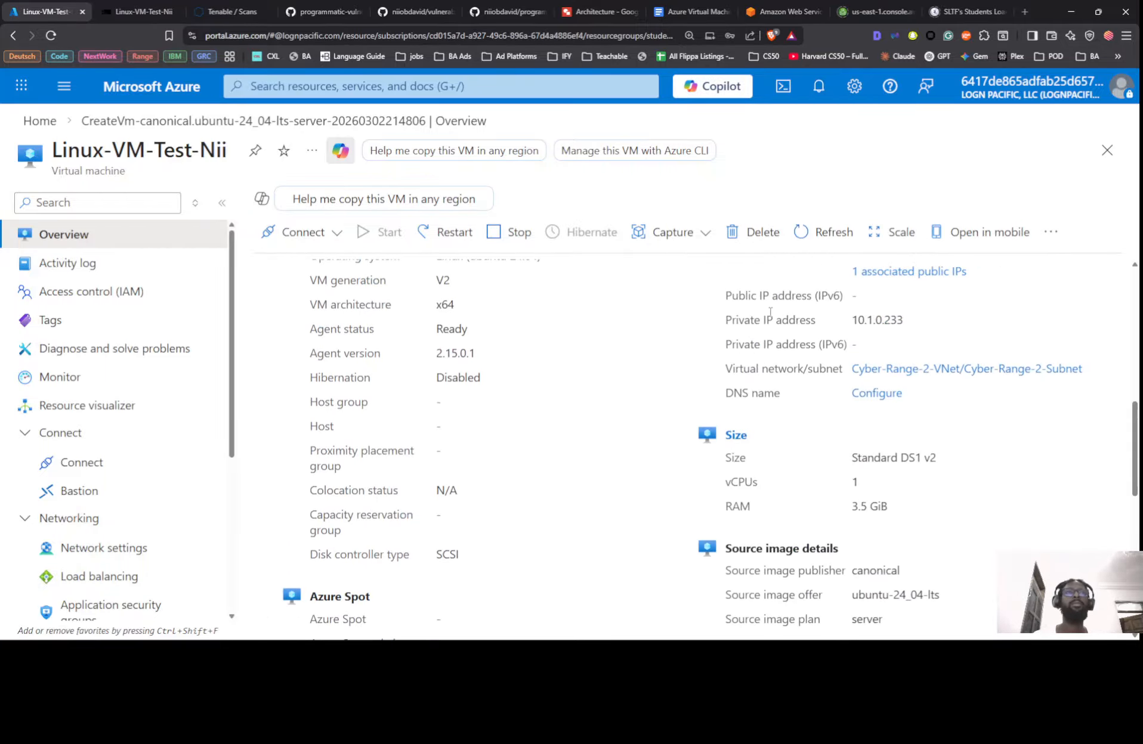
pyautogui.doubleClick(892, 320)
pyautogui.hotkey('ctrl', 'c')
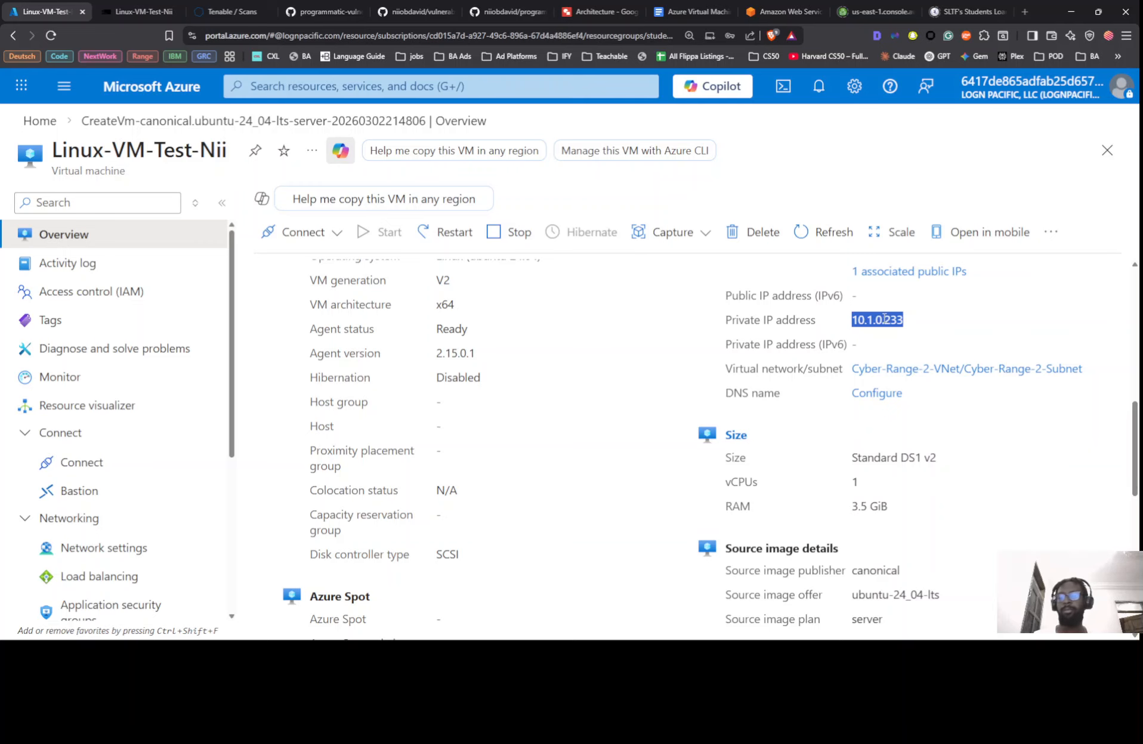
# Paste 10.1.0.233 into the Tenable scan's Targets box
pyautogui.click(231, 12)
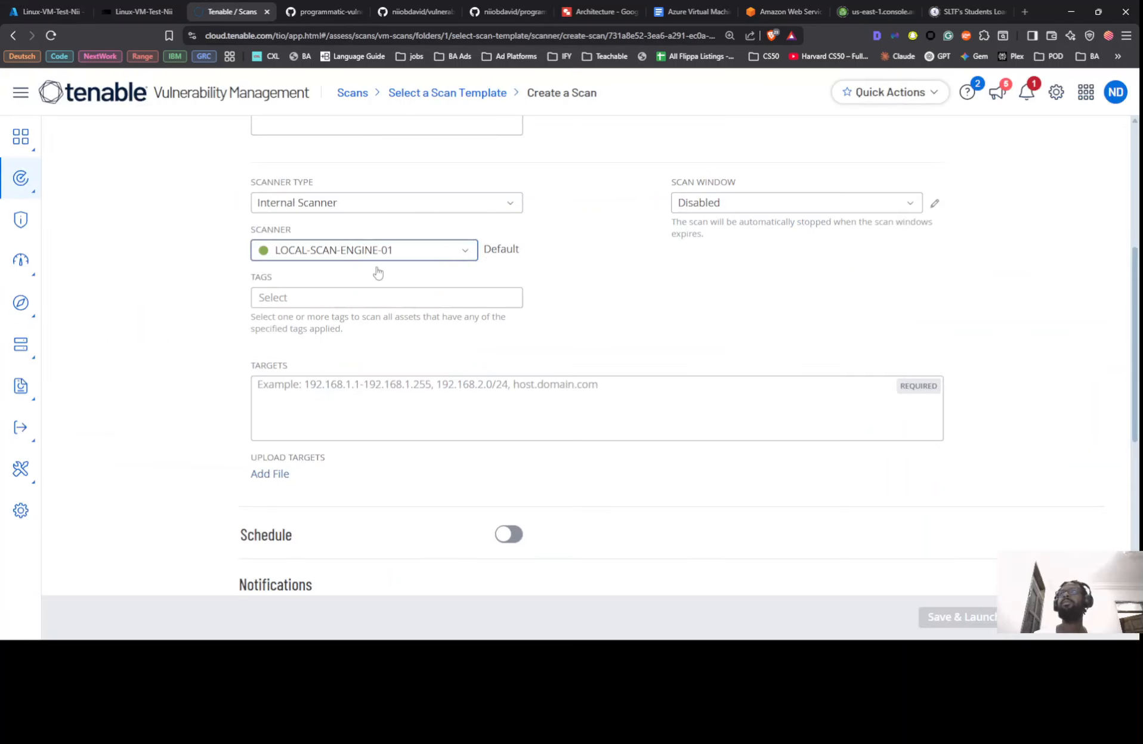
pyautogui.click(363, 393)
pyautogui.hotkey('ctrl', 'v')
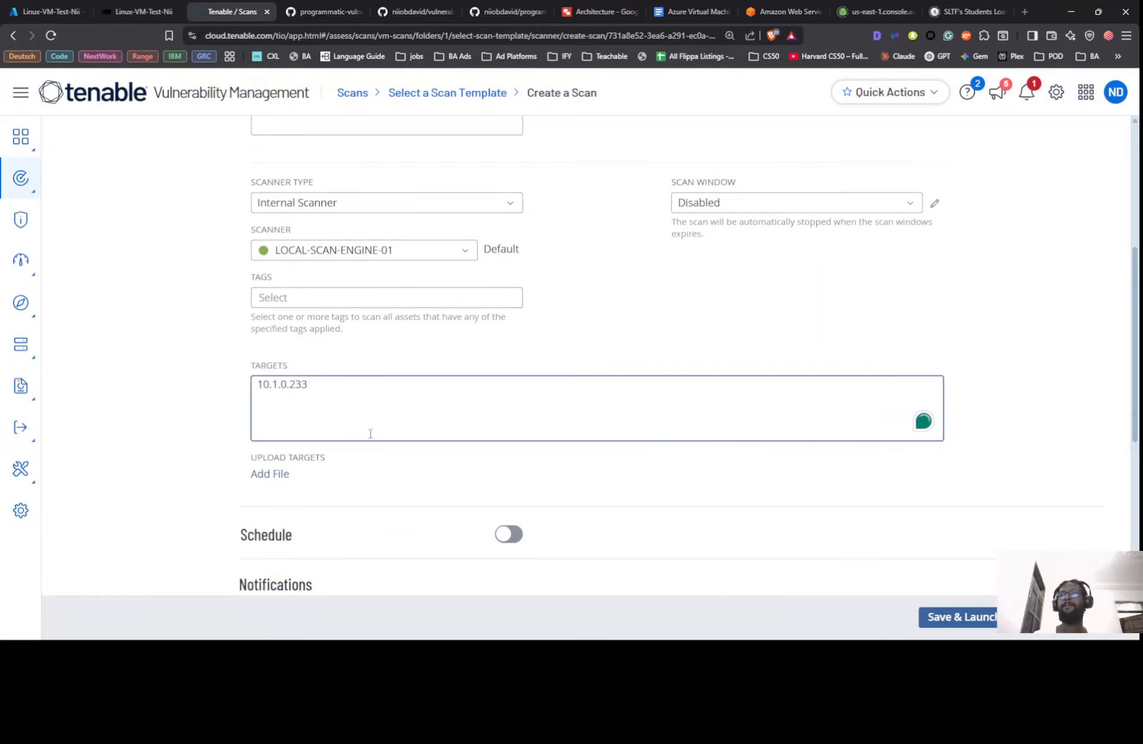
pyautogui.scroll(-6, 373, 443)
pyautogui.scroll(8, 375, 444)
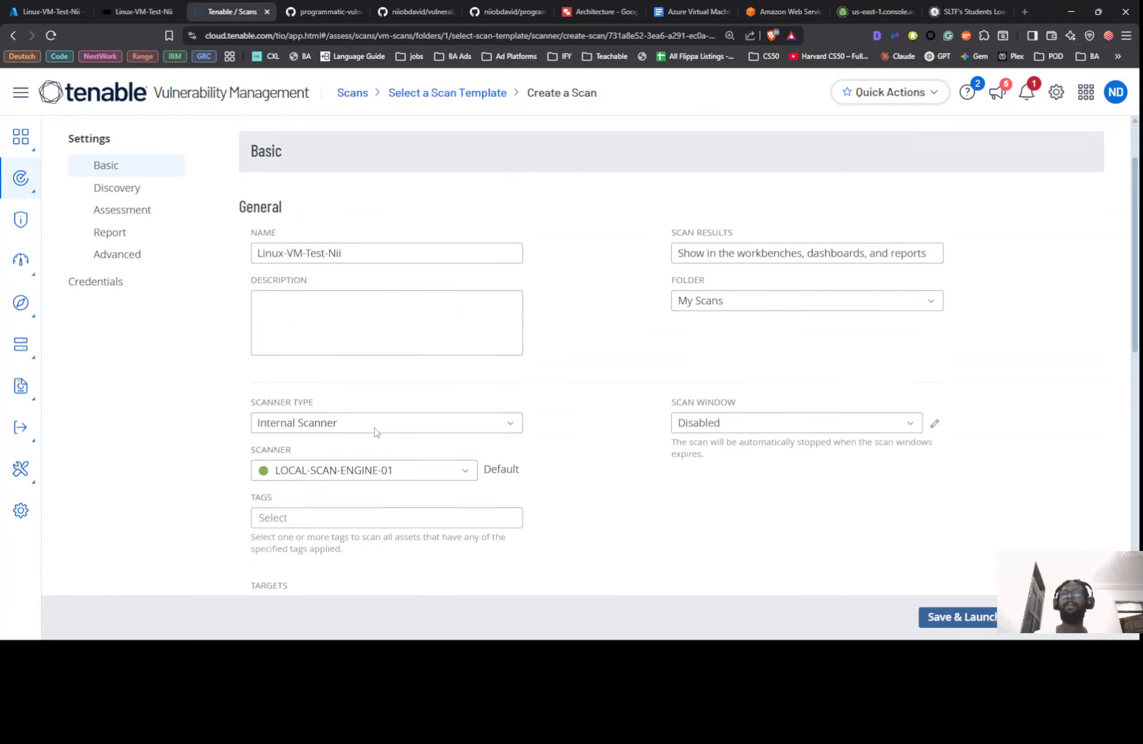
# Set Discovery to the Custom scan type with fast network discovery turned on, skipping credentials
pyautogui.click(129, 268)
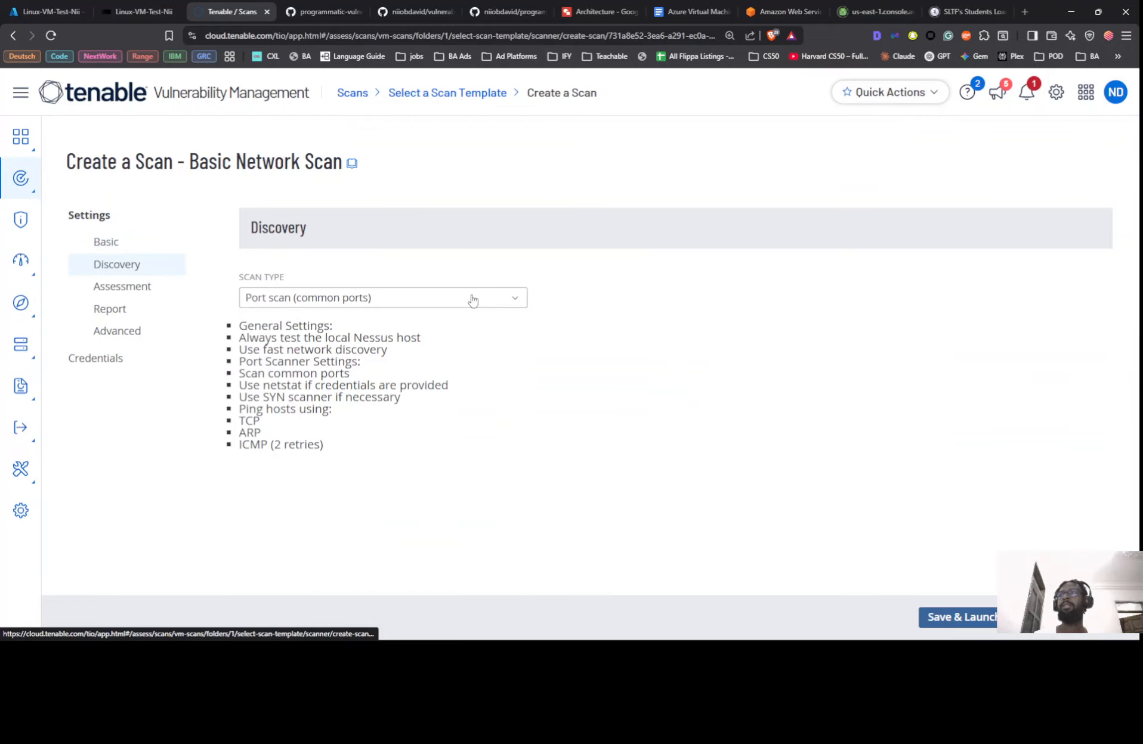
pyautogui.click(433, 301)
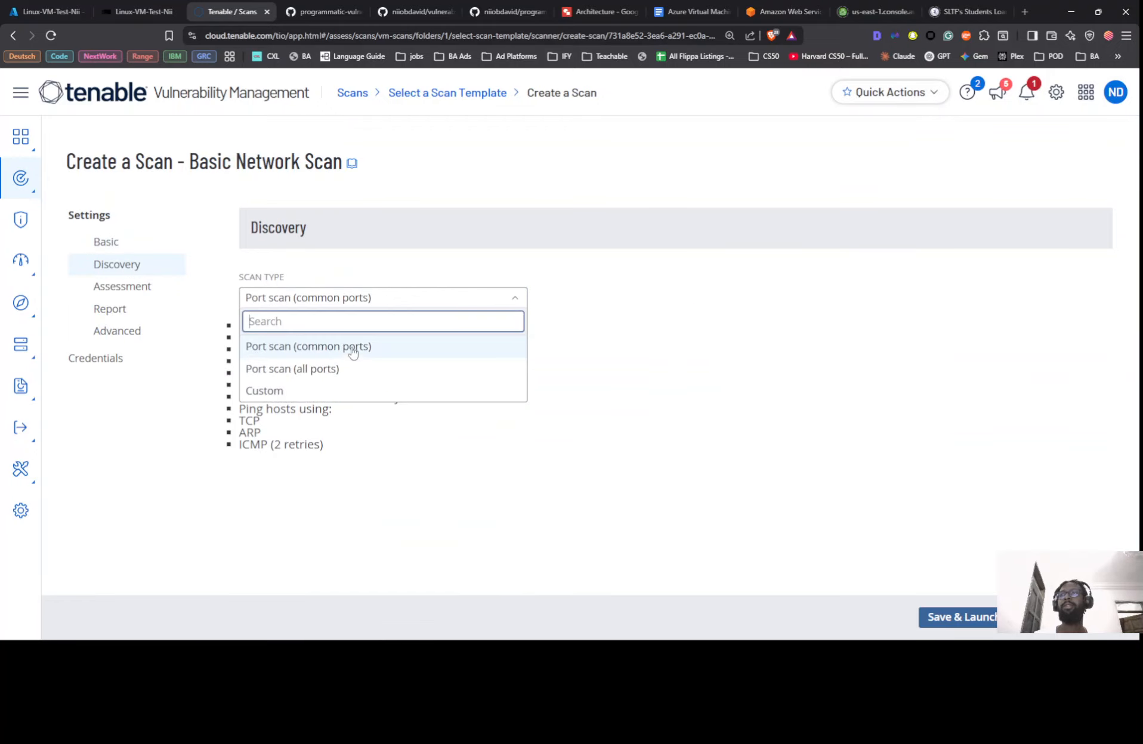
pyautogui.click(316, 389)
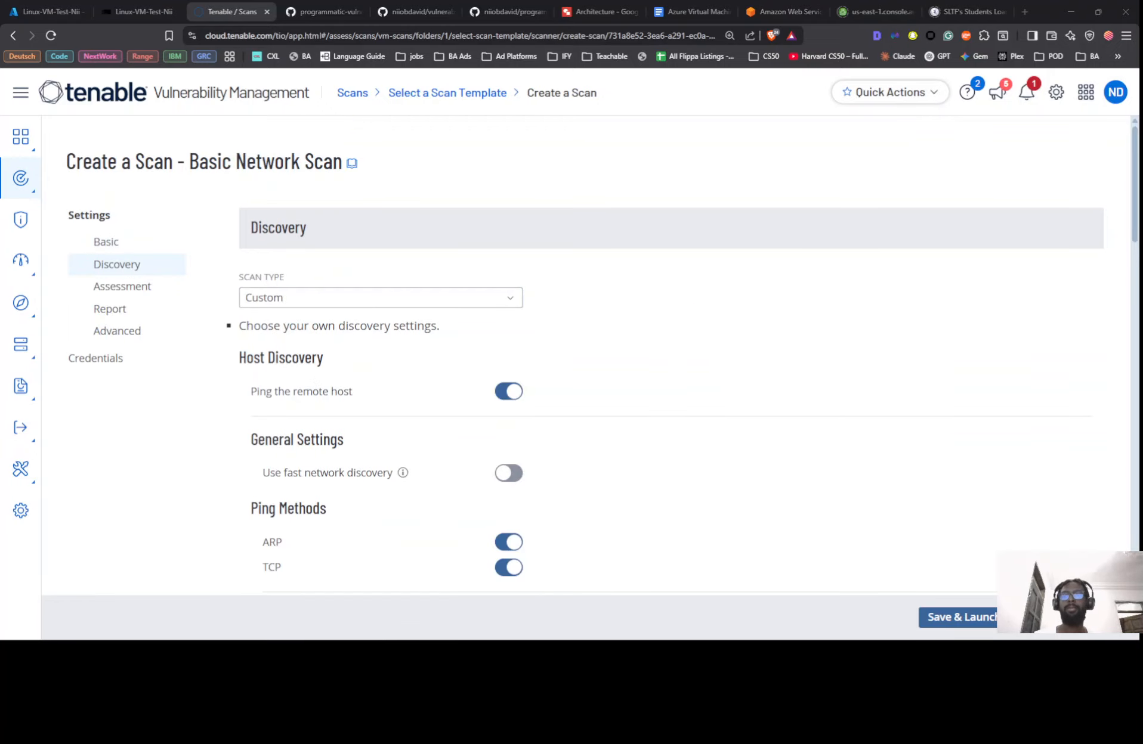
pyautogui.hotkey('alt', 'Tab')
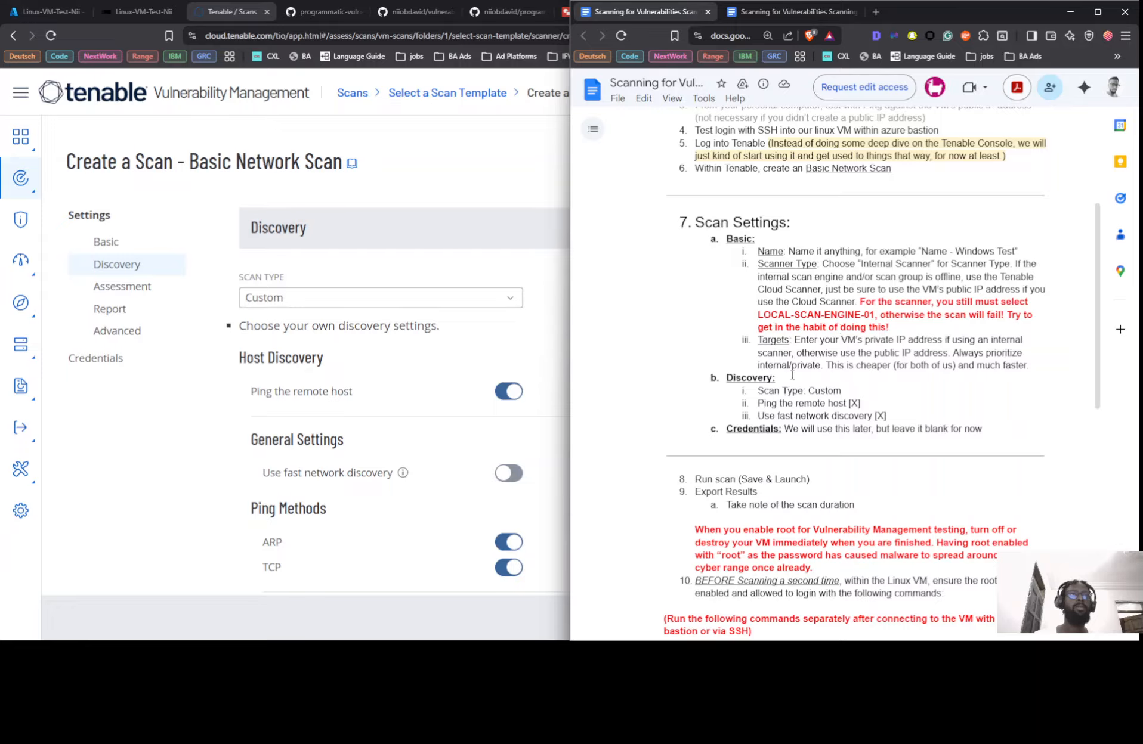
pyautogui.click(517, 474)
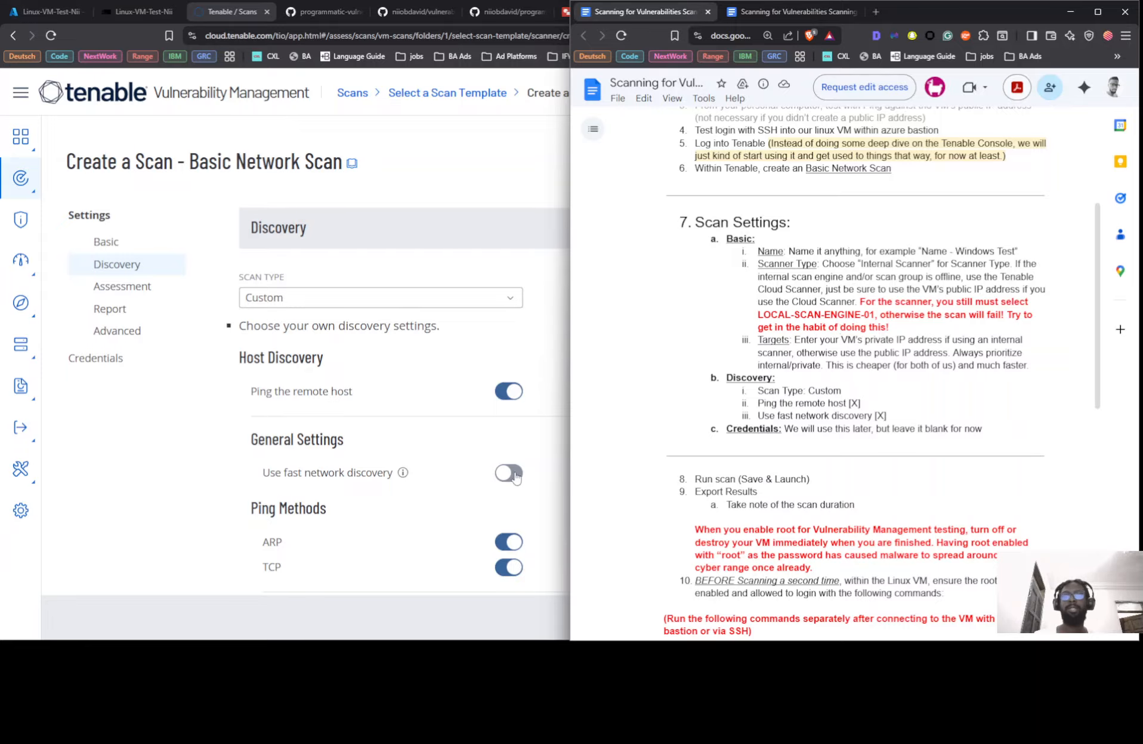
pyautogui.scroll(-4, 425, 428)
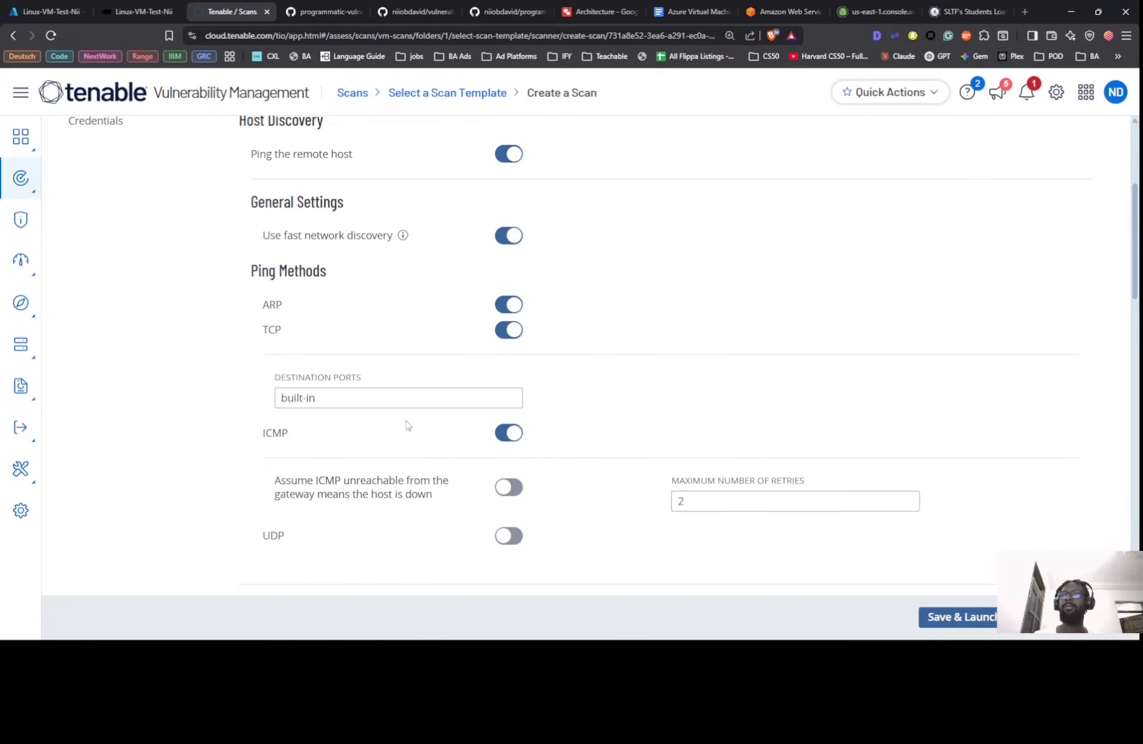
pyautogui.scroll(4, 408, 426)
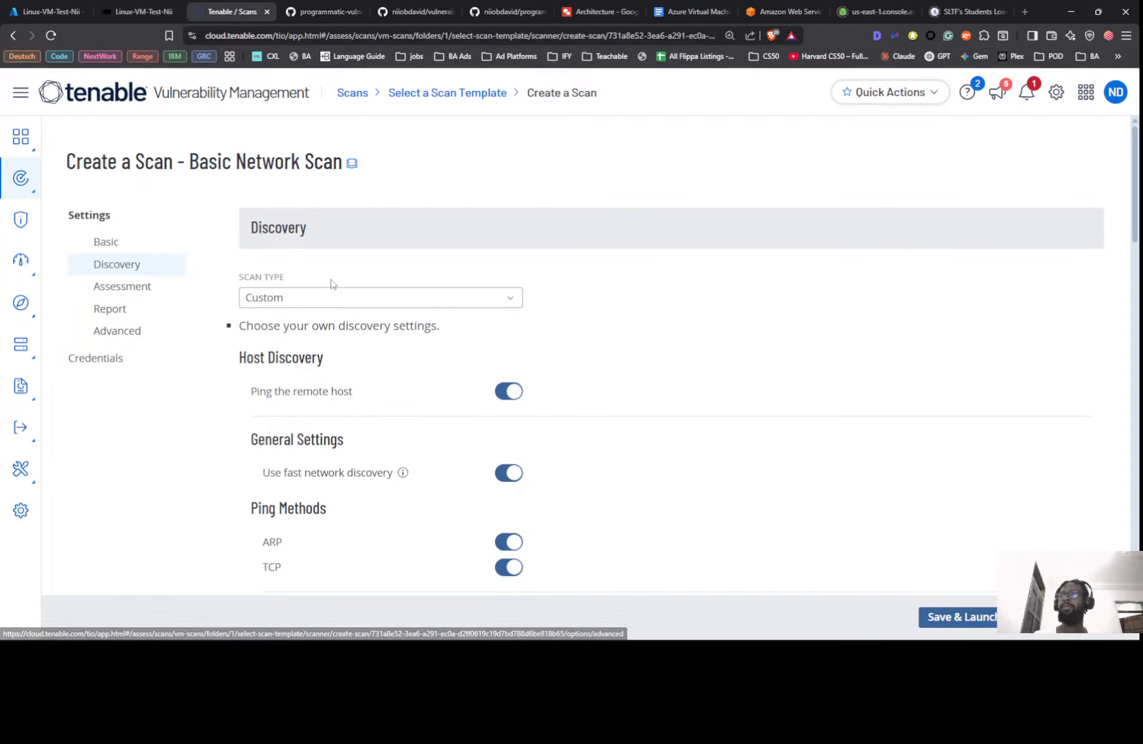
pyautogui.hotkey('alt', 'Tab')
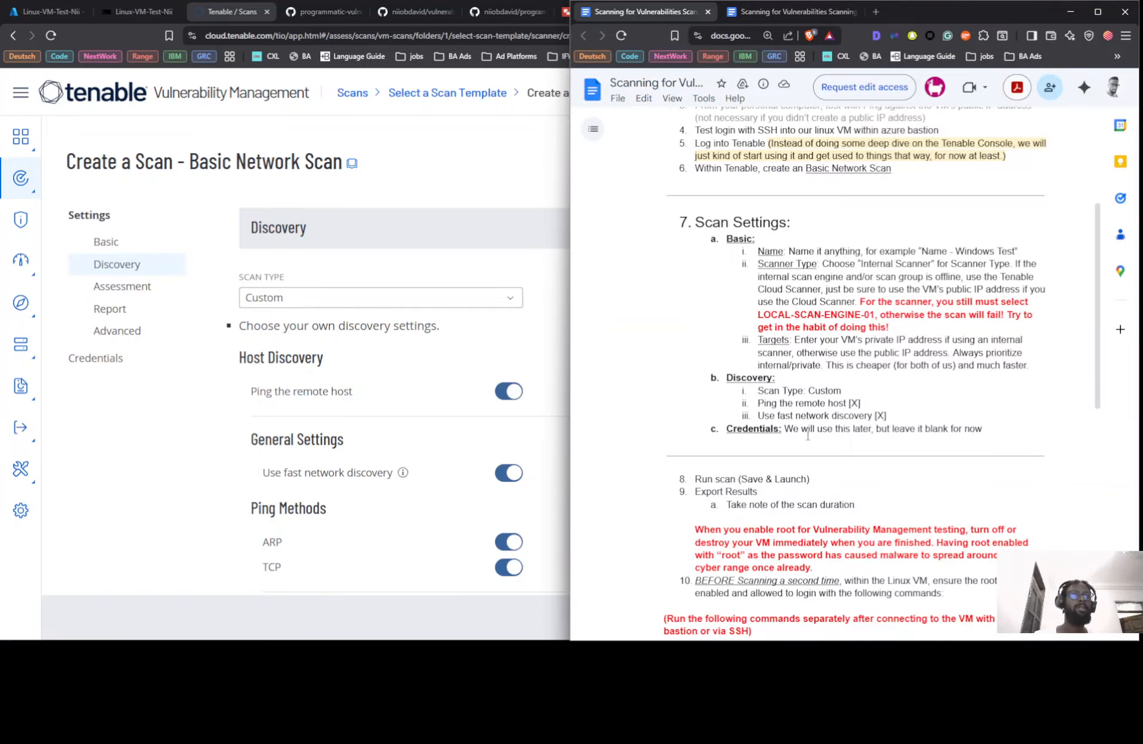
pyautogui.click(111, 365)
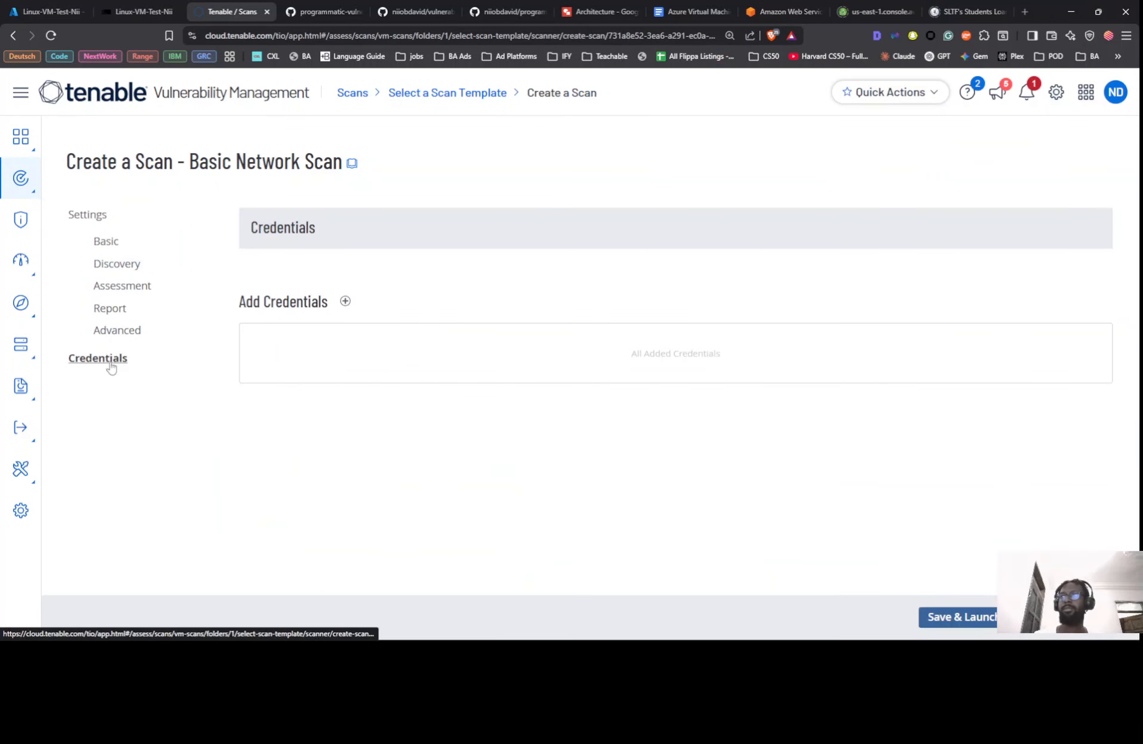
# Save and launch the Linux-VM-Test-Nii scan, then check its Completed status in the Scans list
pyautogui.click(967, 620)
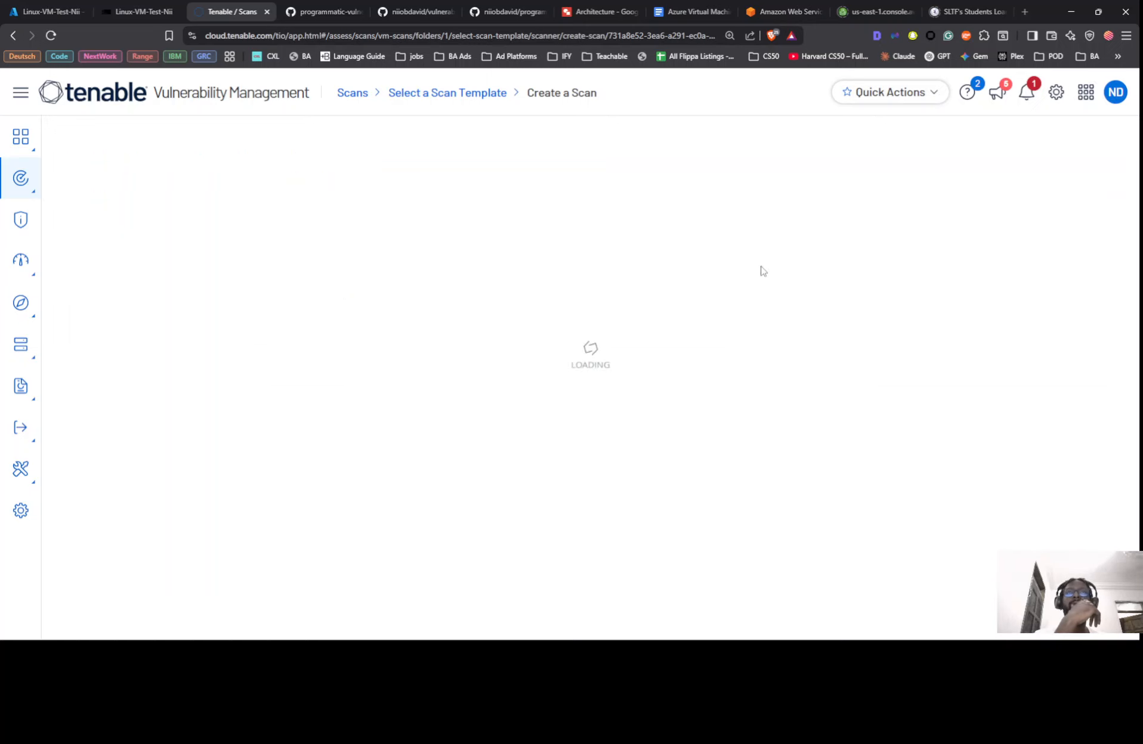
pyautogui.hotkey('alt', 'Tab')
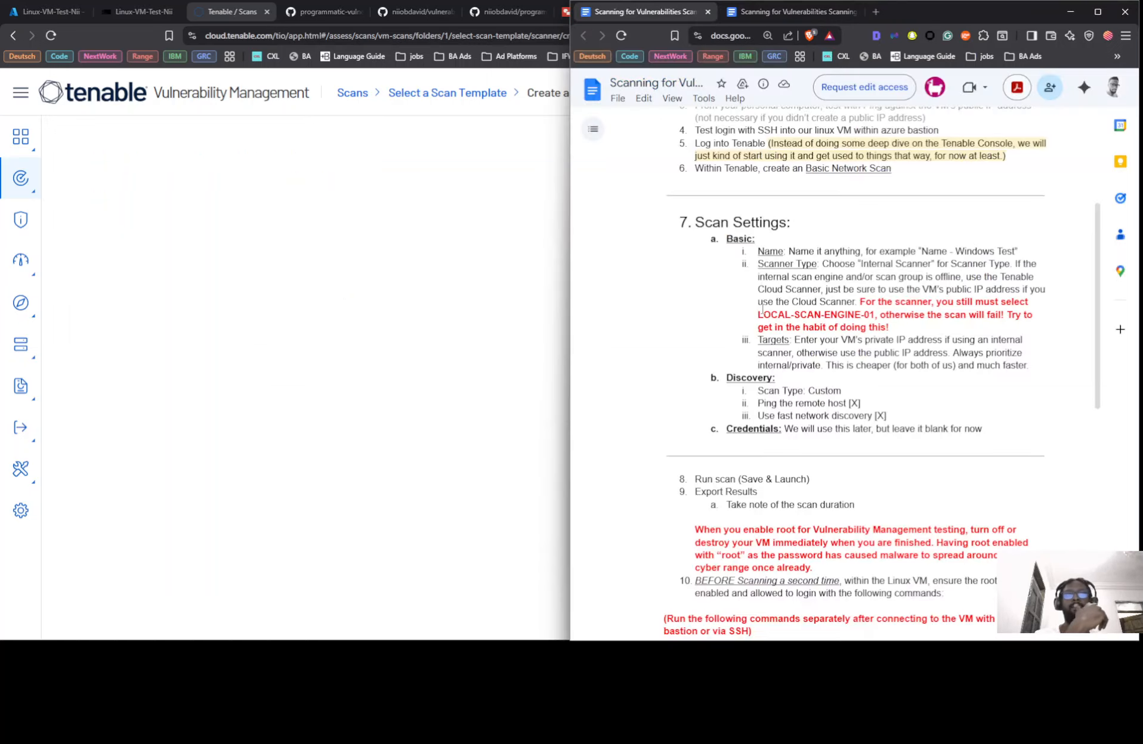
pyautogui.scroll(-3, 806, 408)
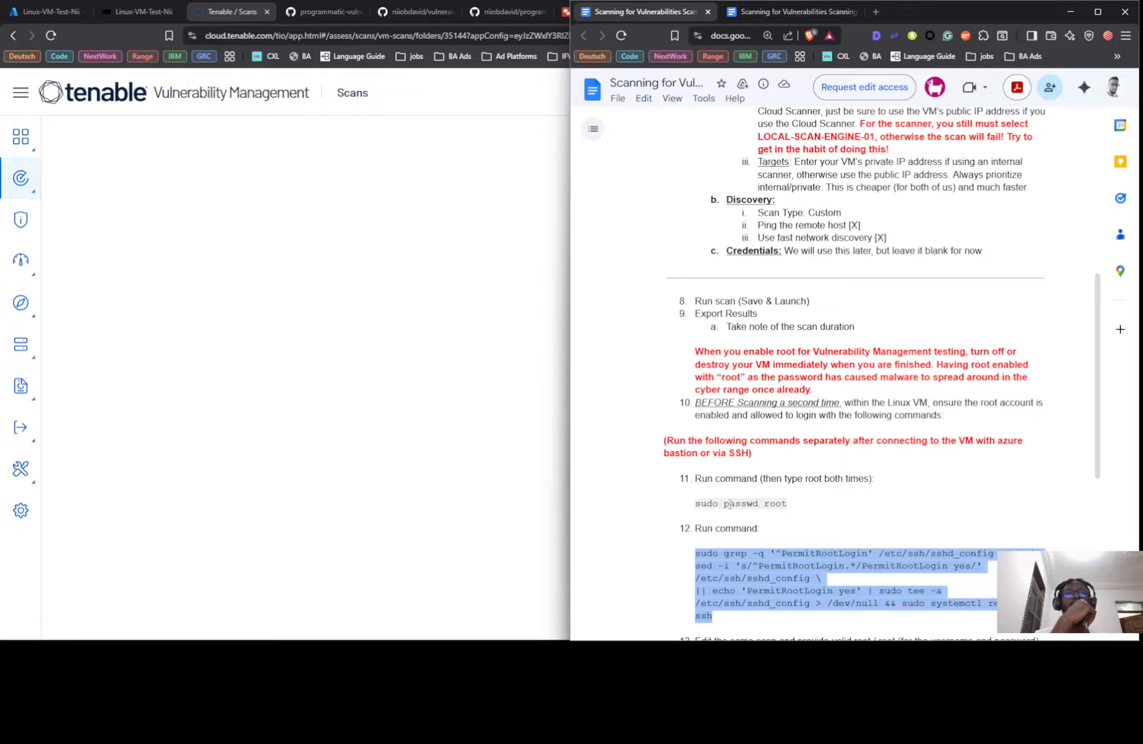
pyautogui.click(442, 90)
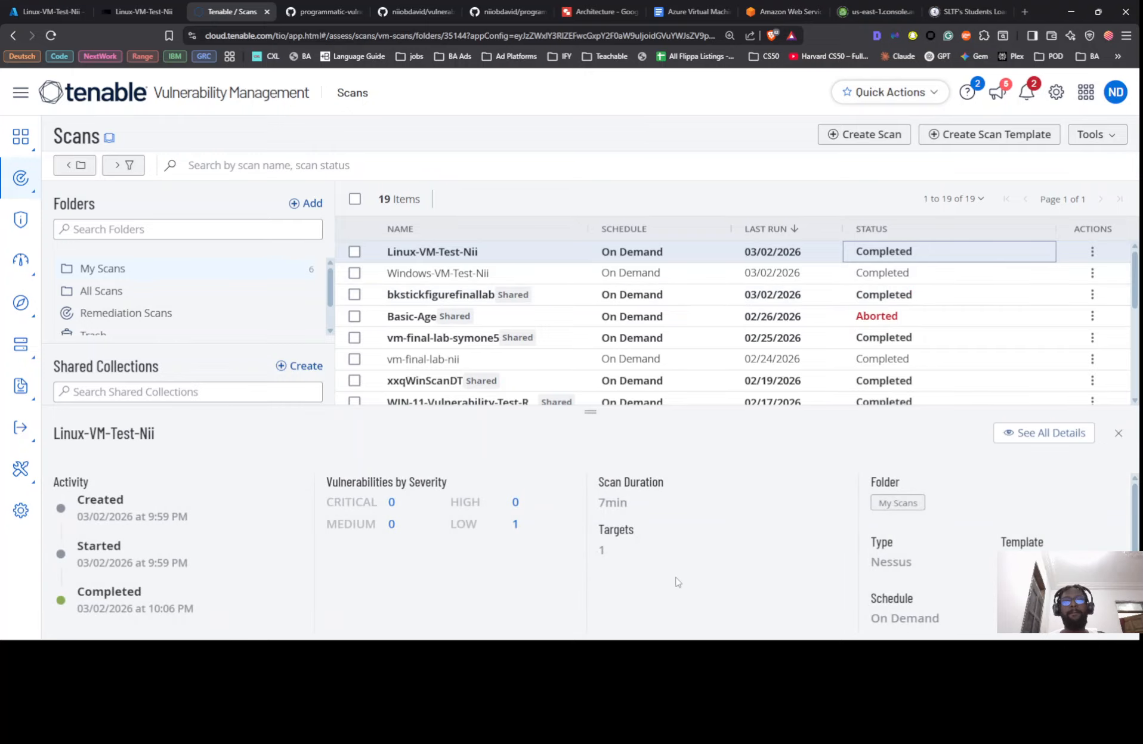
# Open the full scan results for Linux-VM-Test-Nii from its status breakdown
pyautogui.click(863, 281)
pyautogui.click(861, 253)
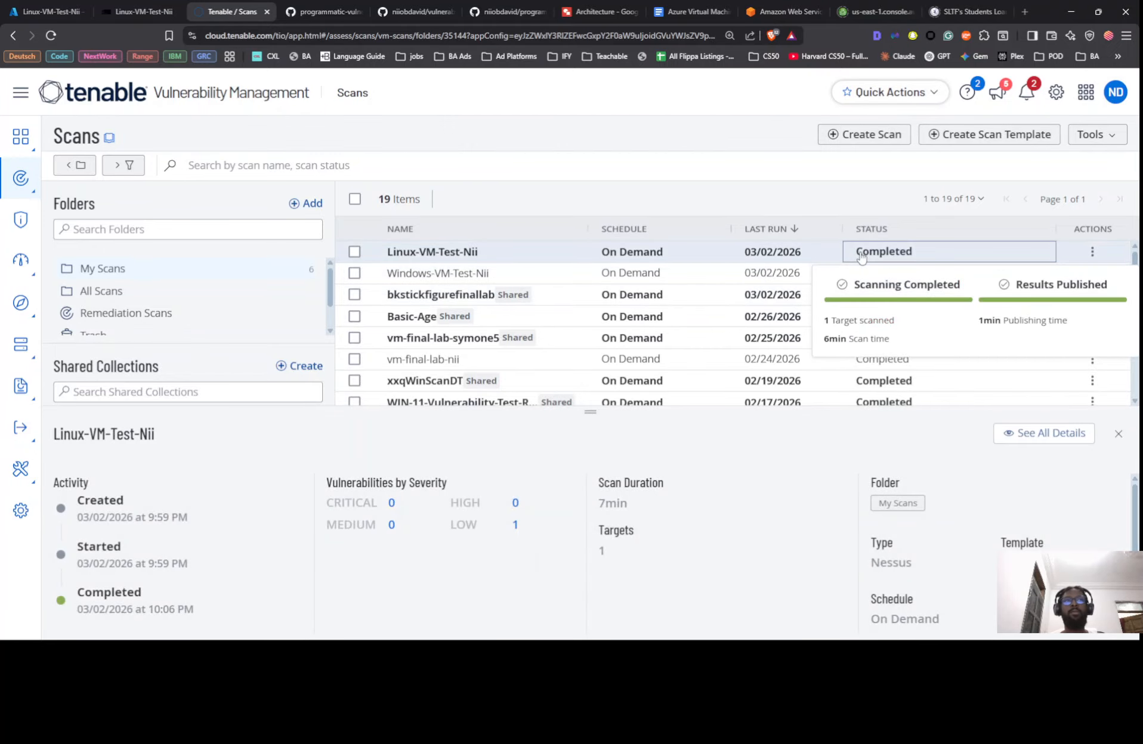
pyautogui.click(1009, 436)
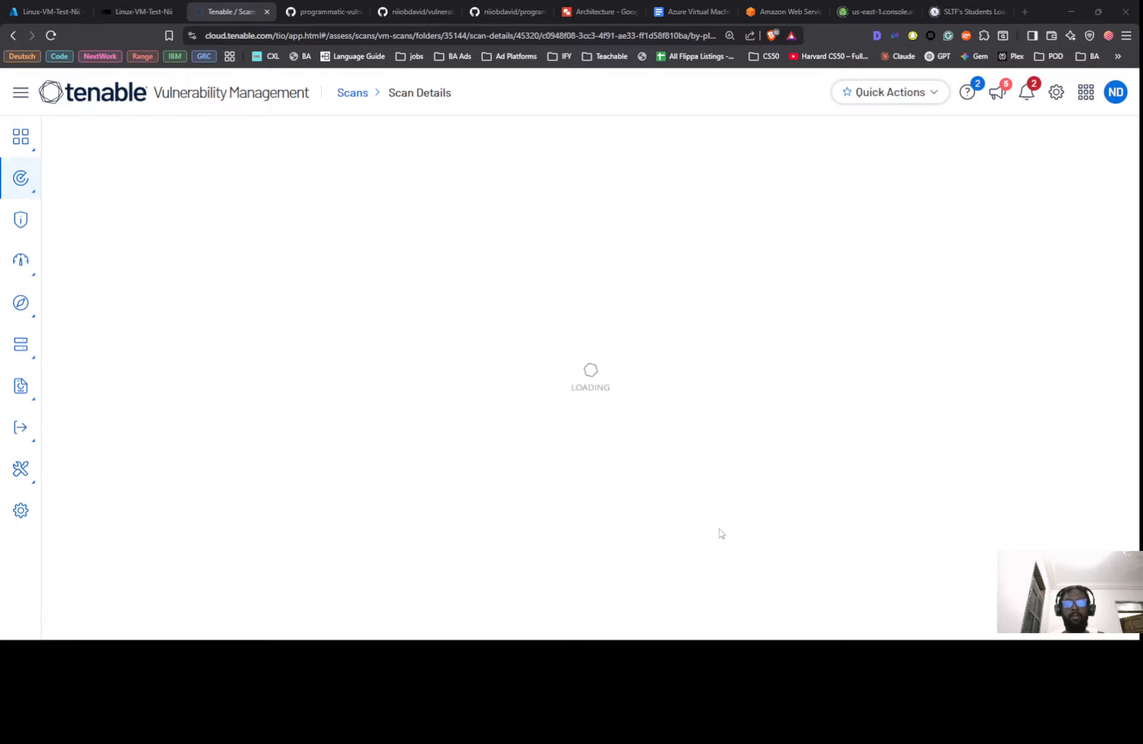
# Record 7mins as the unauthenticated scan time in the notes, then review the findings
pyautogui.click(662, 626)
pyautogui.click(853, 312)
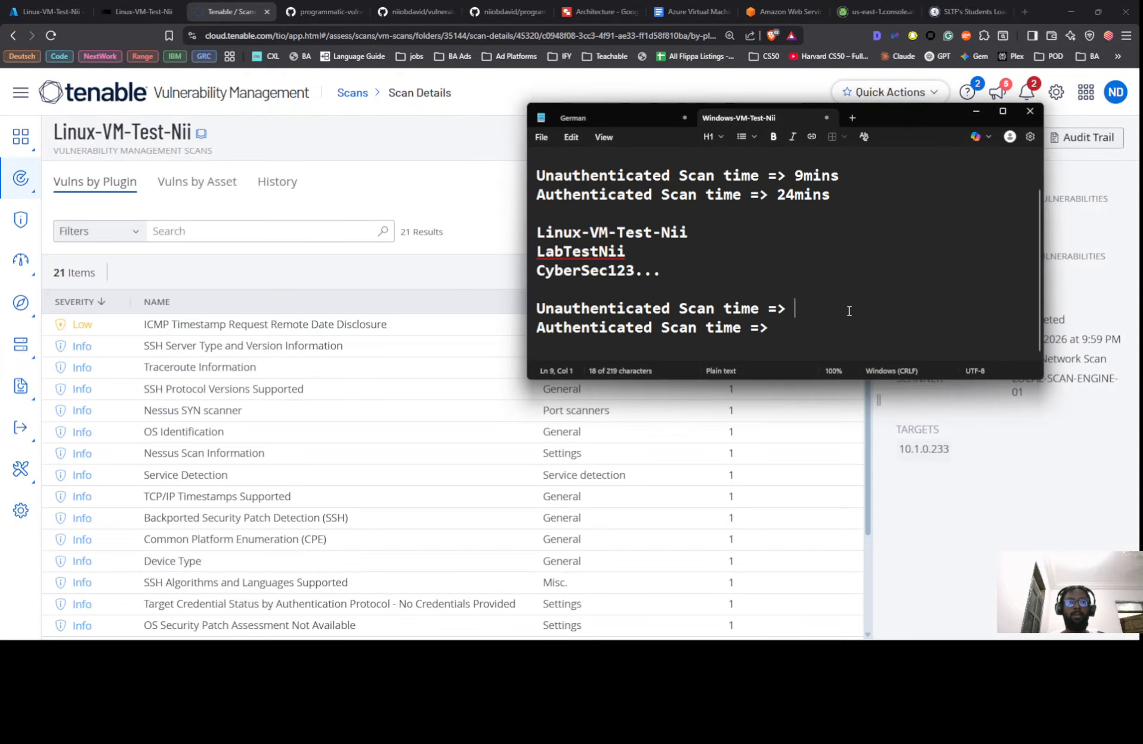
pyautogui.write('7mins')
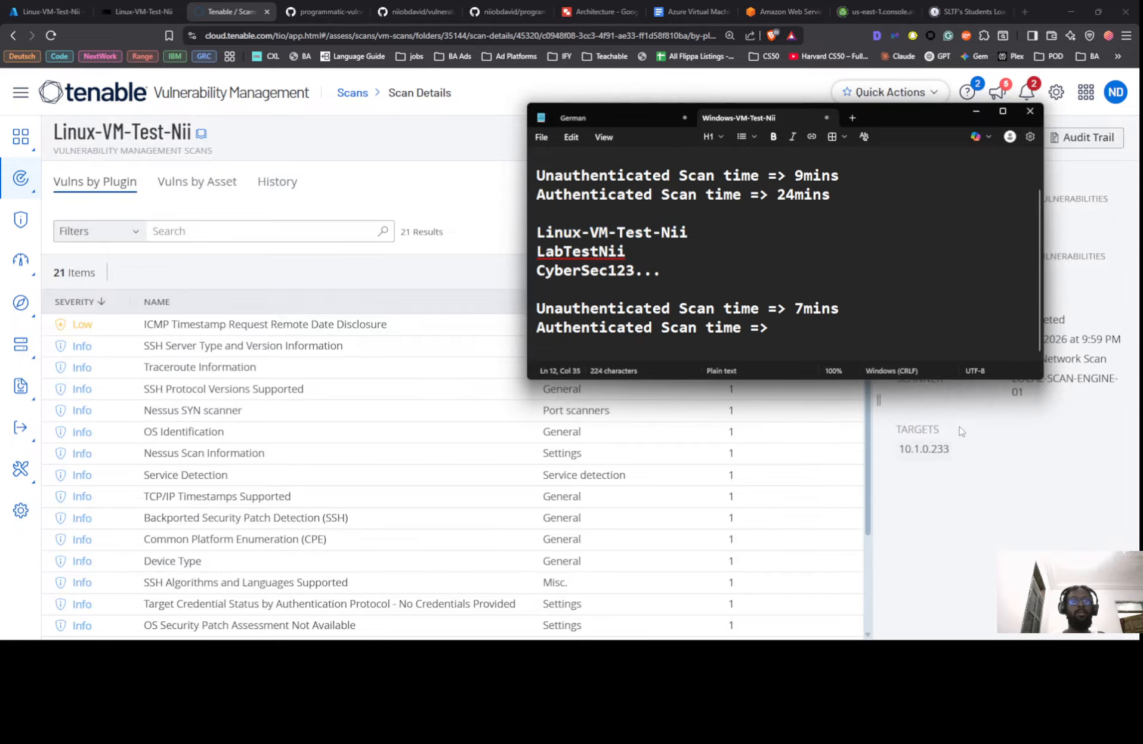
pyautogui.click(967, 492)
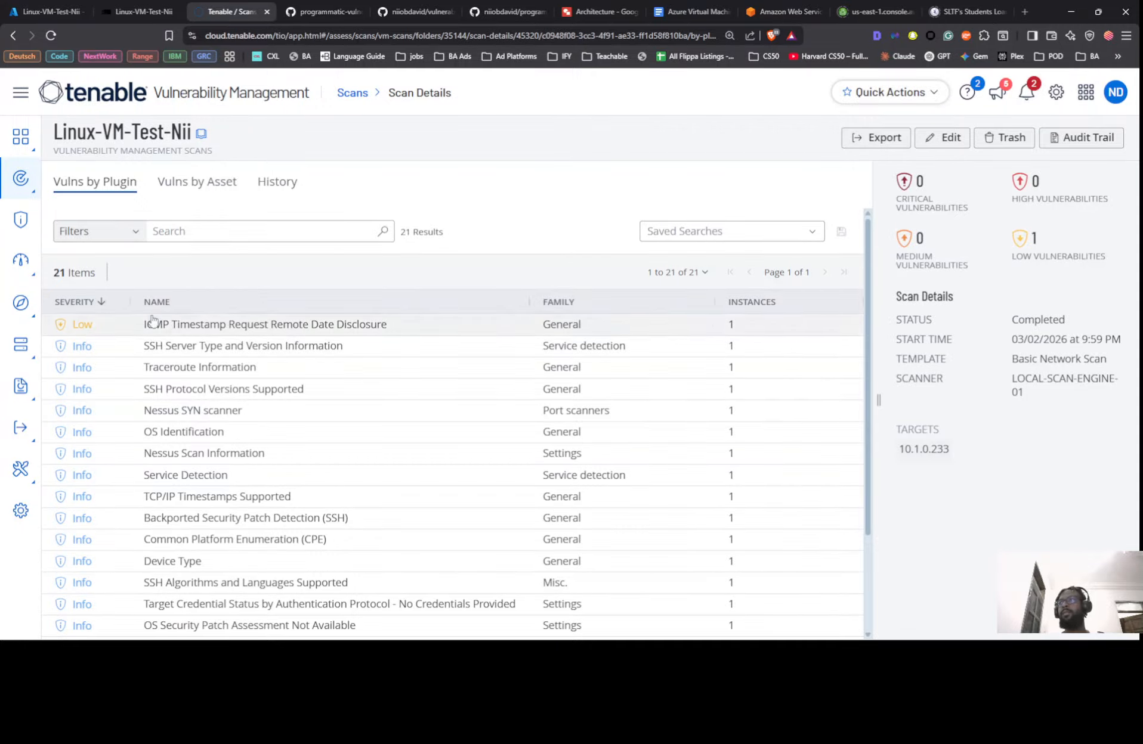
pyautogui.scroll(-1, 88, 303)
pyautogui.scroll(1, 238, 292)
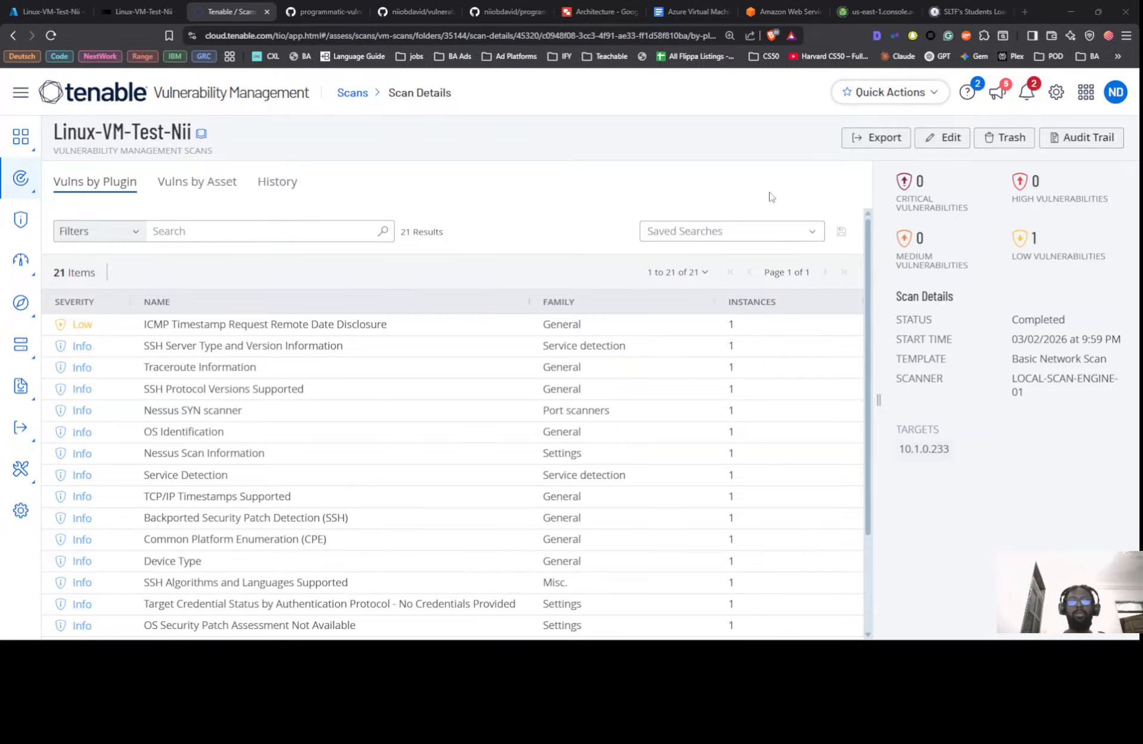
pyautogui.hotkey('alt', 'Tab')
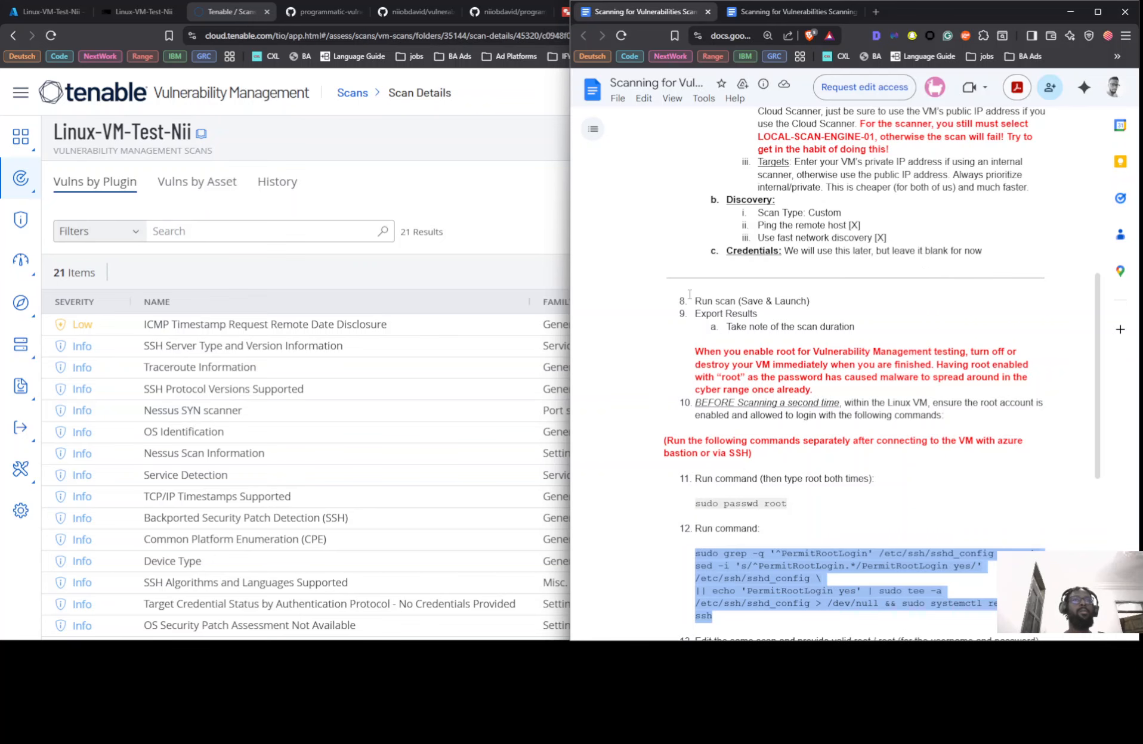
pyautogui.scroll(-2, 837, 333)
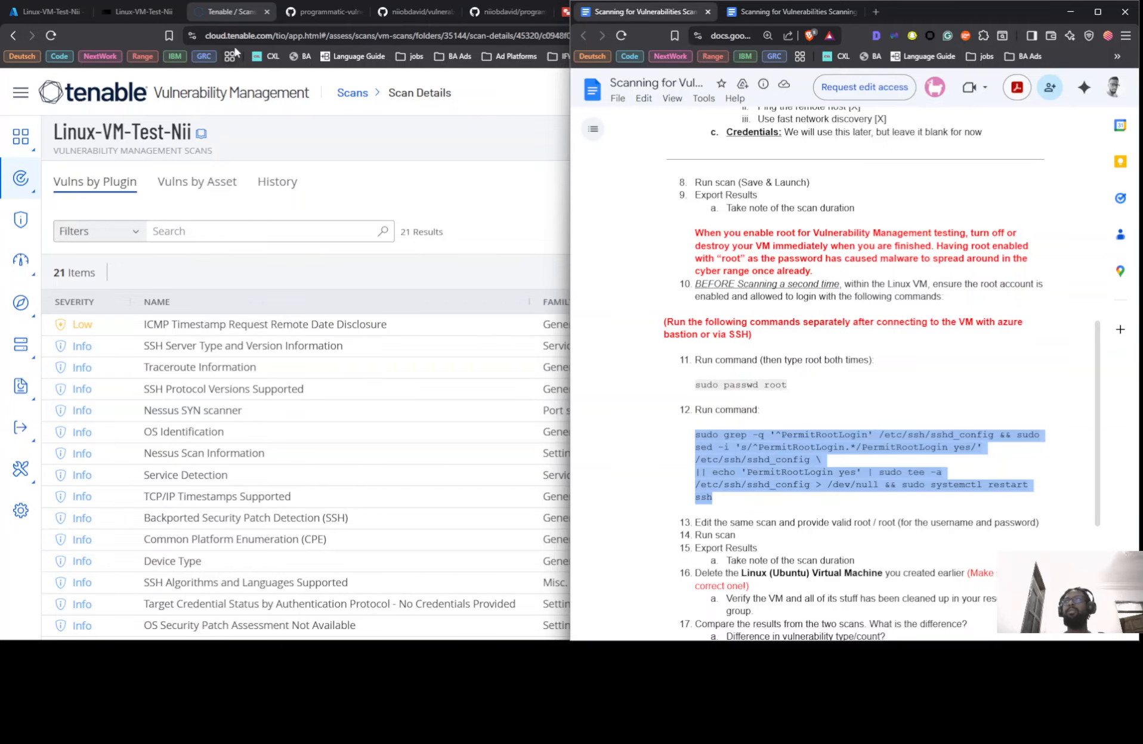
# Run sudo passwd root in the Bastion terminal and enter the new root password twice
pyautogui.click(142, 14)
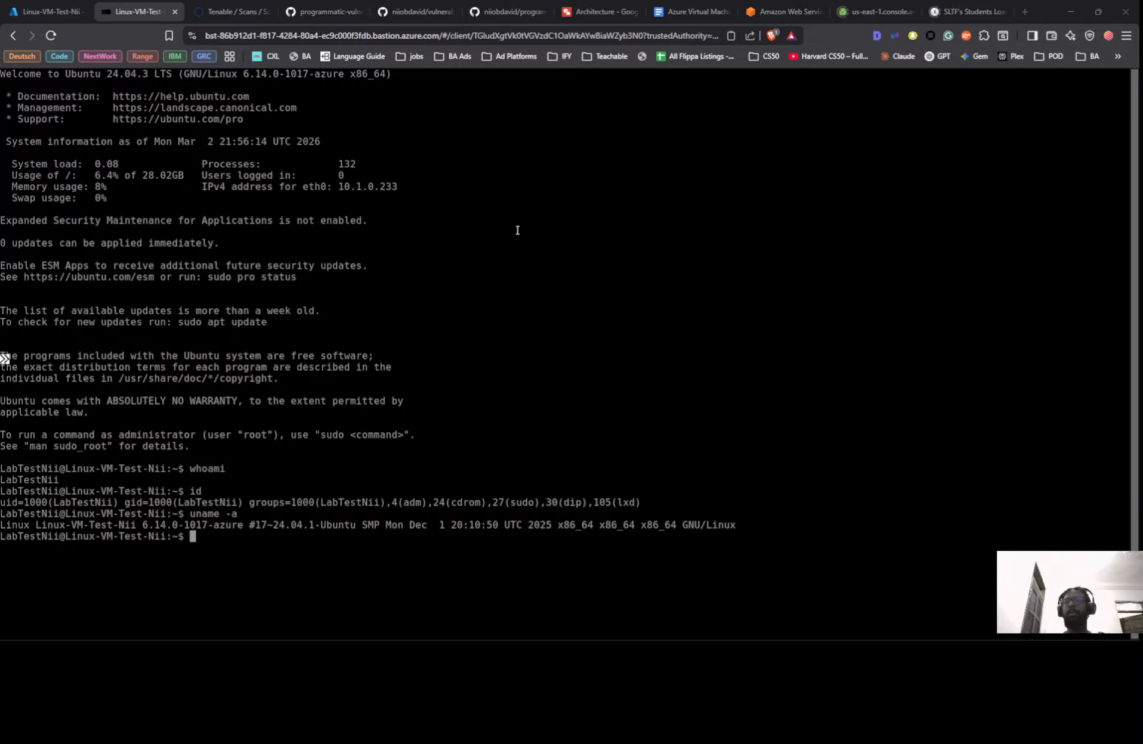
pyautogui.hotkey('alt', 'Tab')
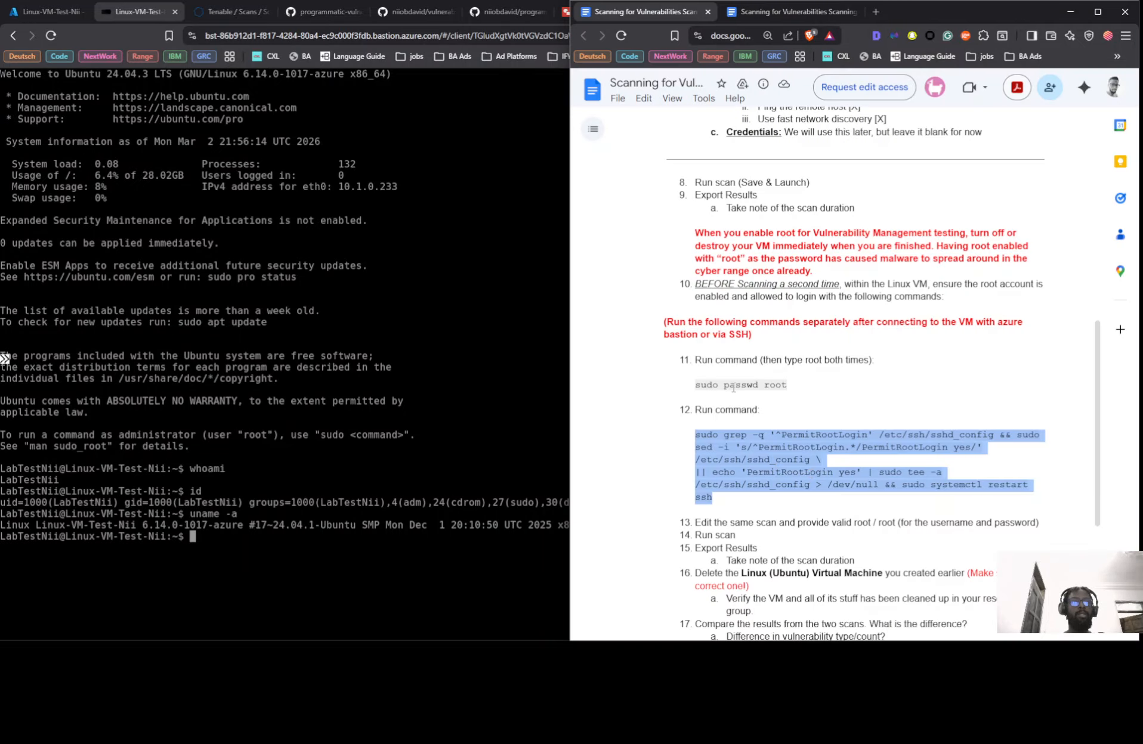
pyautogui.tripleClick(733, 386)
pyautogui.hotkey('ctrl', 'c')
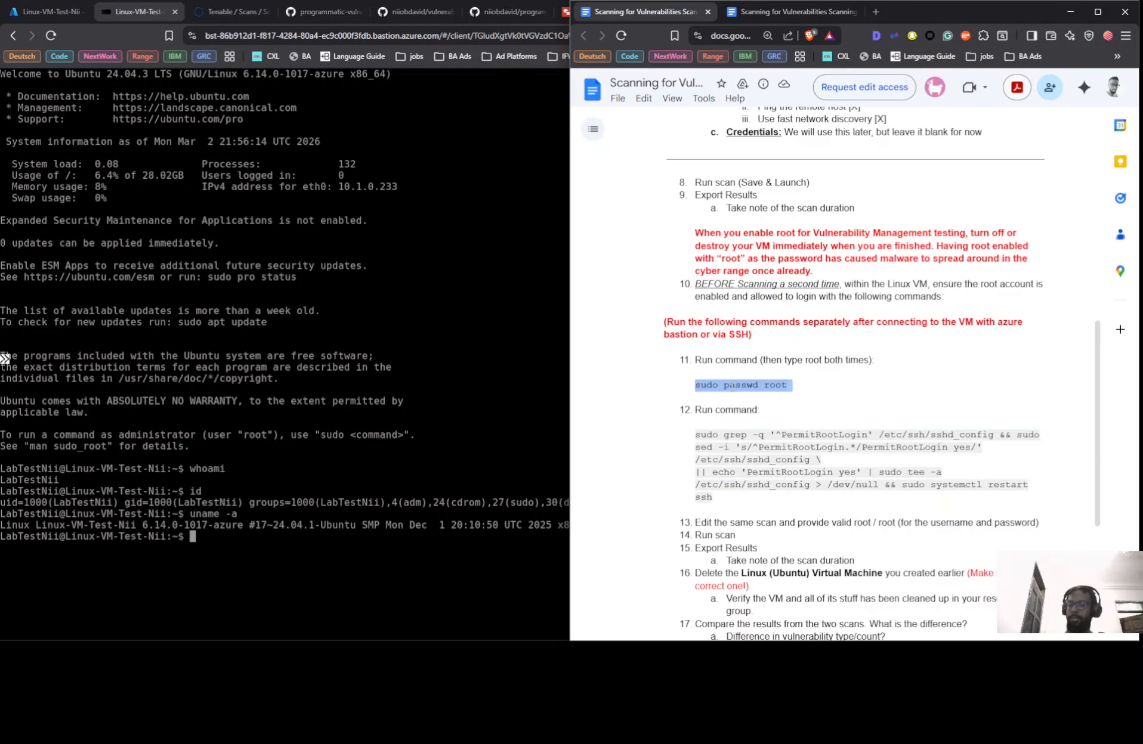
pyautogui.click(246, 549)
pyautogui.hotkey('ctrl', 'v')
pyautogui.press('Return')
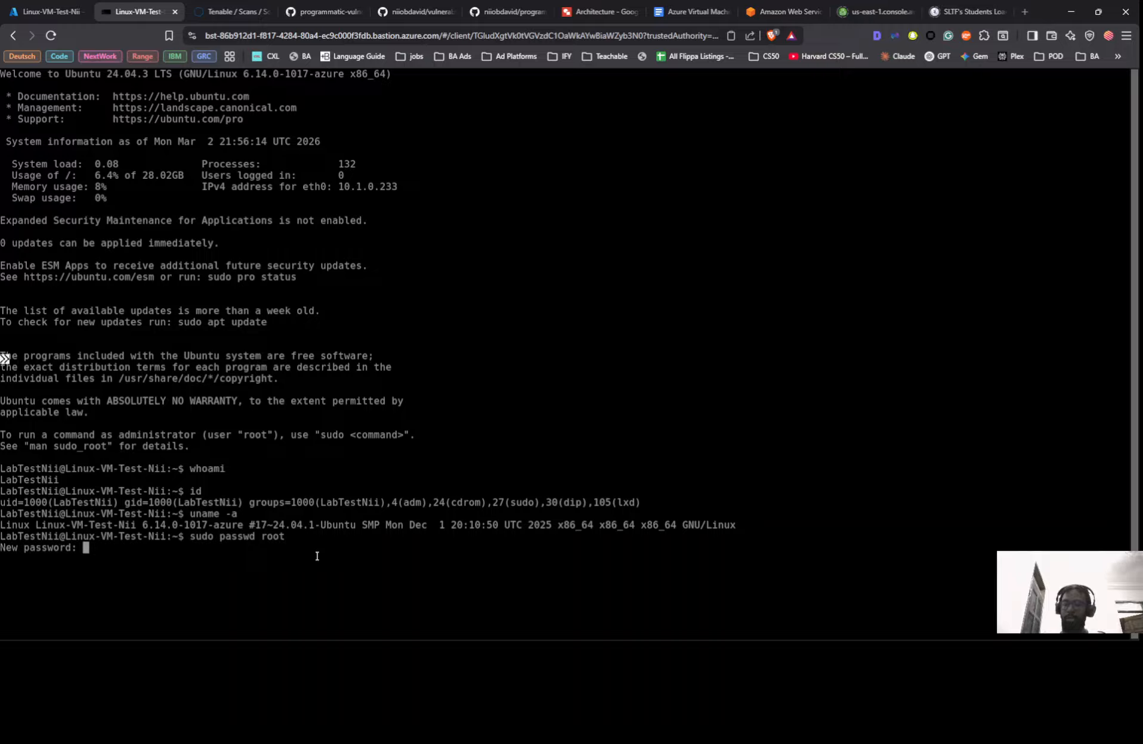
pyautogui.press('Return')
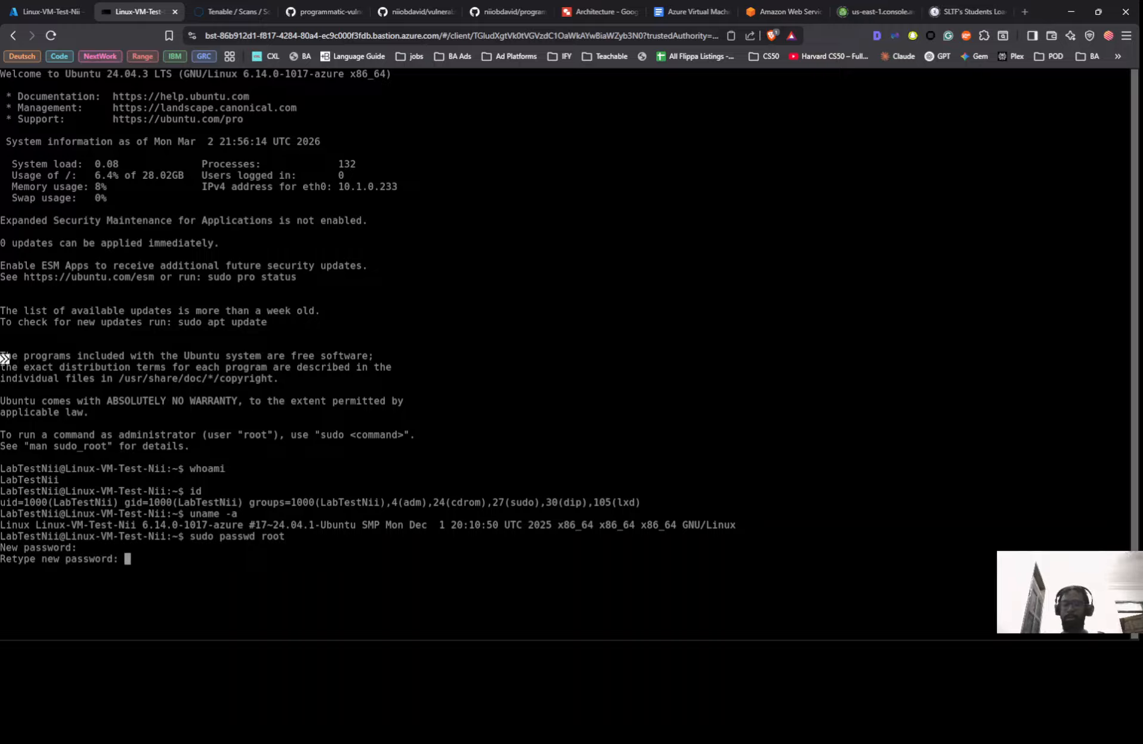
pyautogui.press('Return')
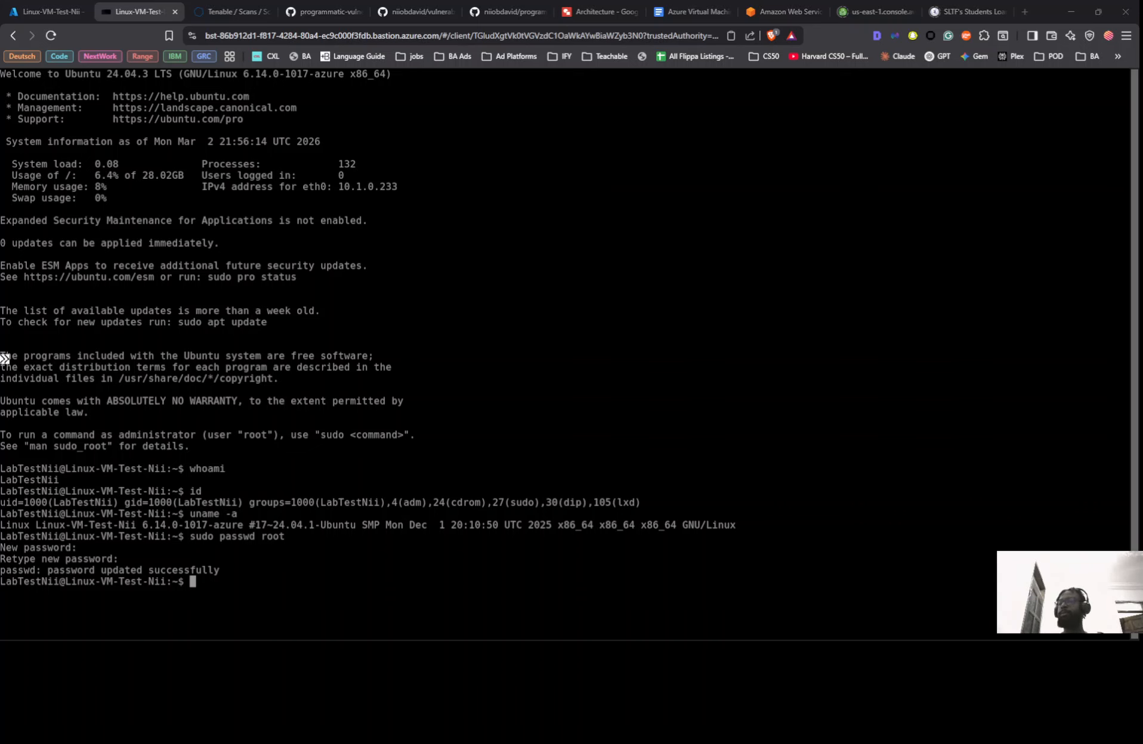
pyautogui.hotkey('alt', 'Tab')
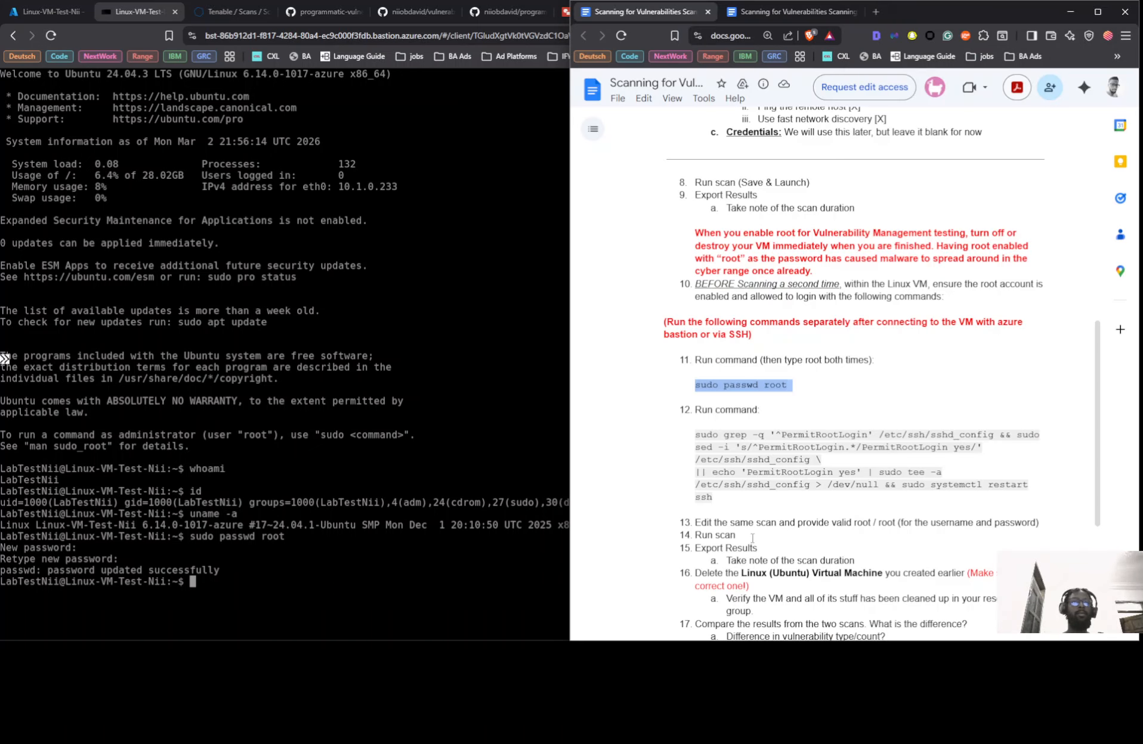
# Copy the PermitRootLogin sshd_config command from the guide and run it, which fails twice
pyautogui.moveTo(695, 432); pyautogui.dragTo(1028, 481)
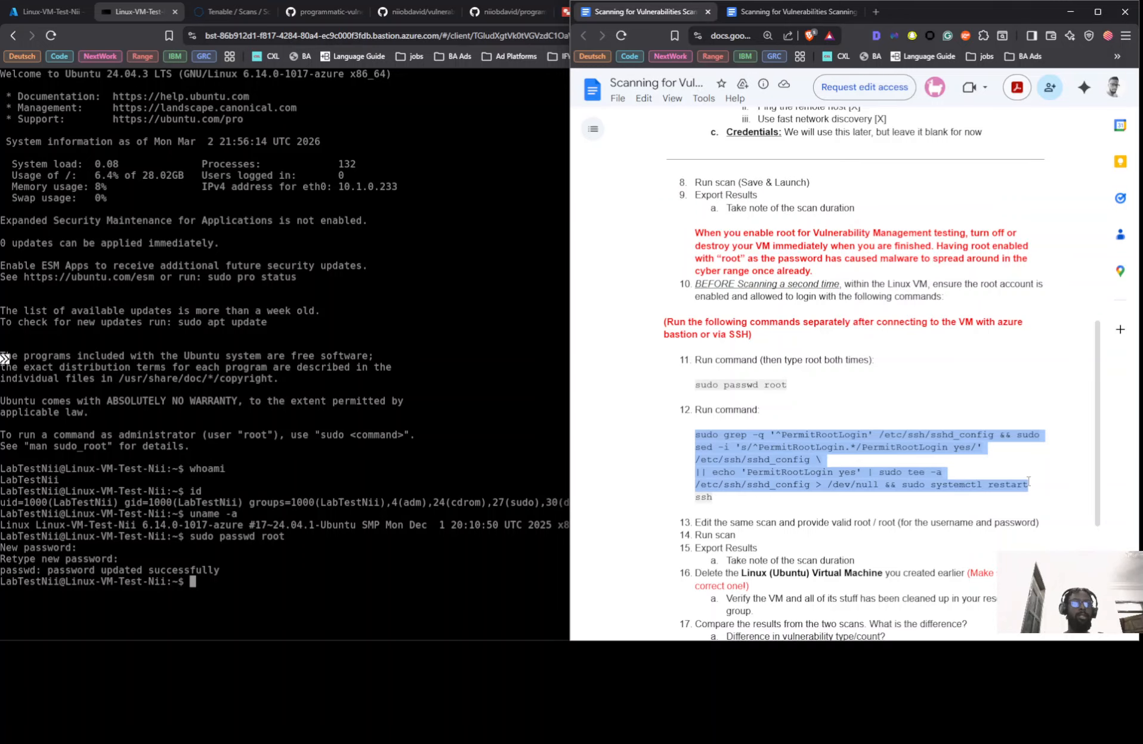
pyautogui.rightClick(772, 446)
pyautogui.click(787, 458)
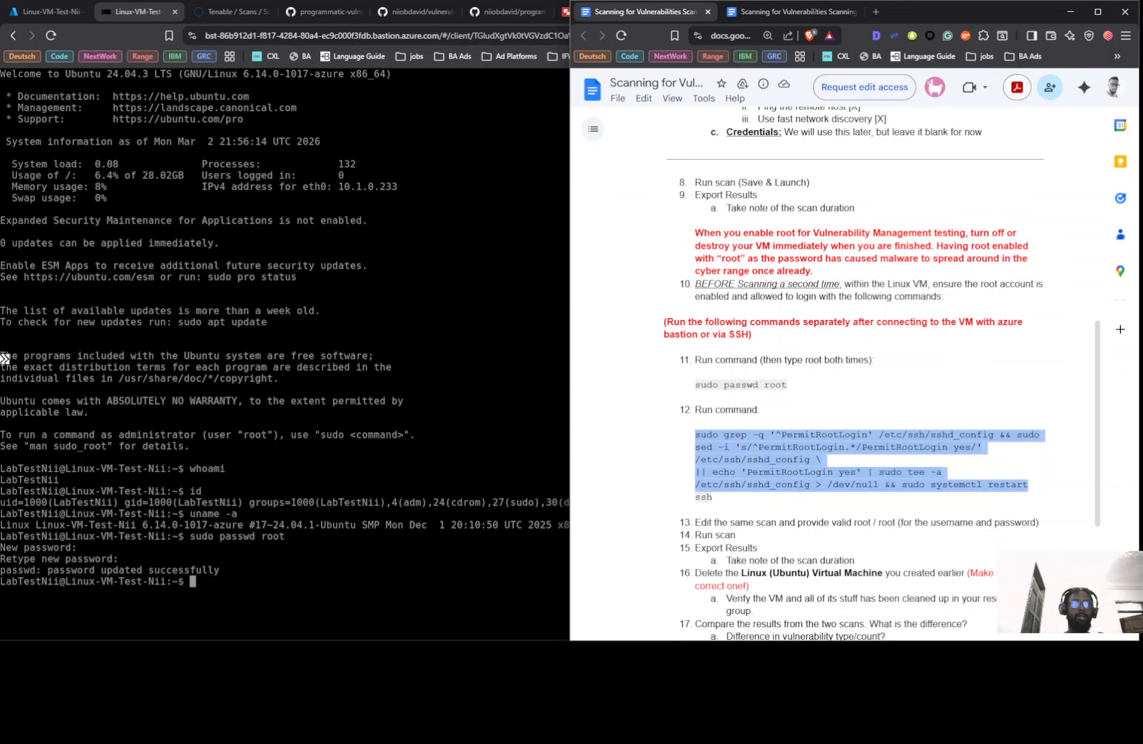
pyautogui.click(189, 606)
pyautogui.hotkey('ctrl', 'v')
pyautogui.press('Return')
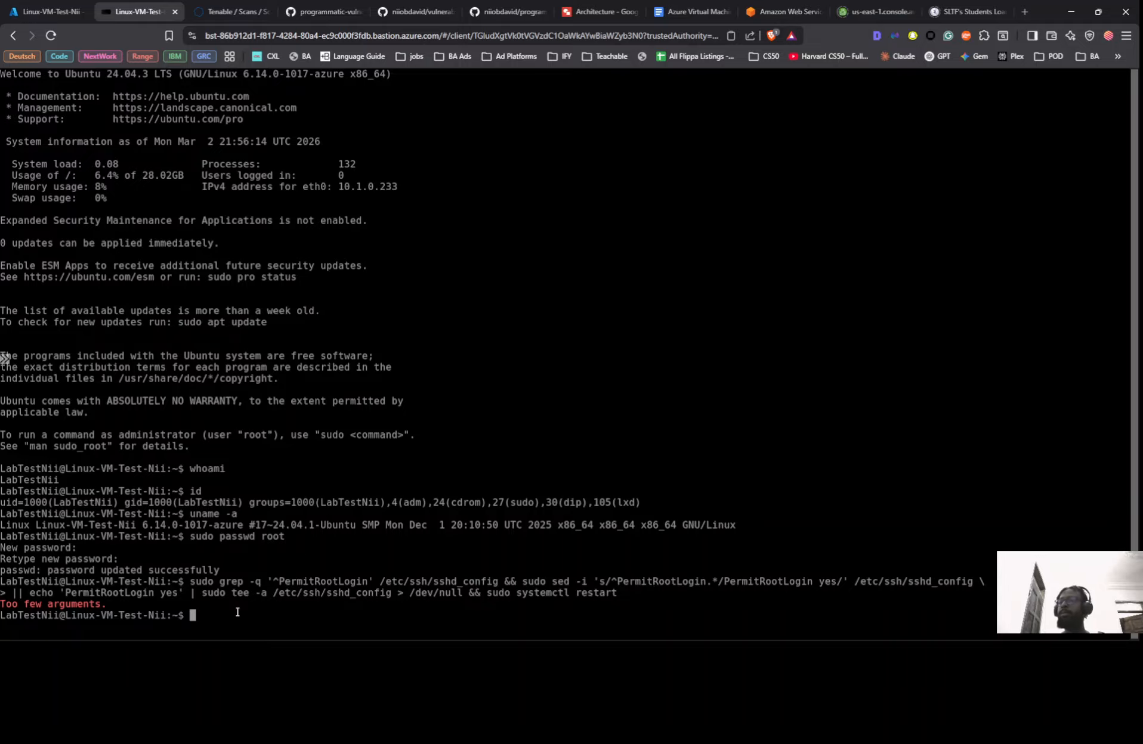
pyautogui.hotkey('ctrl', 'v')
pyautogui.press('Return')
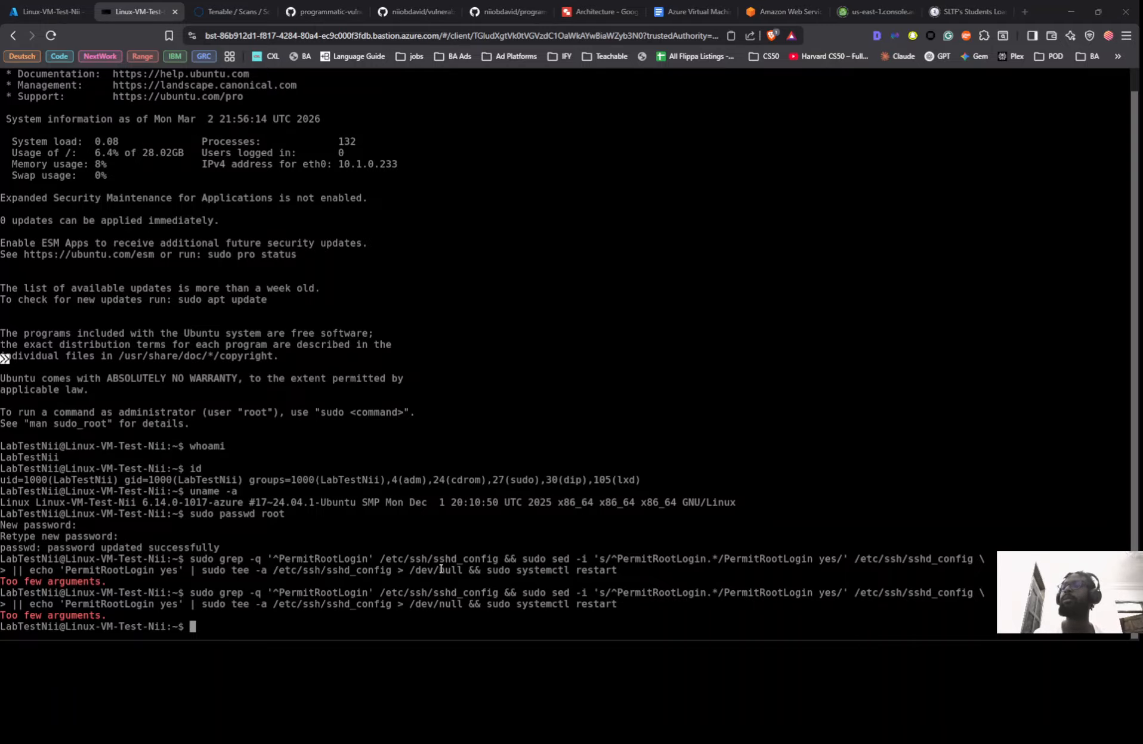
# Recopy the full command ending in 'systemctl restart ssh' and run it without errors
pyautogui.hotkey('alt', 'Tab')
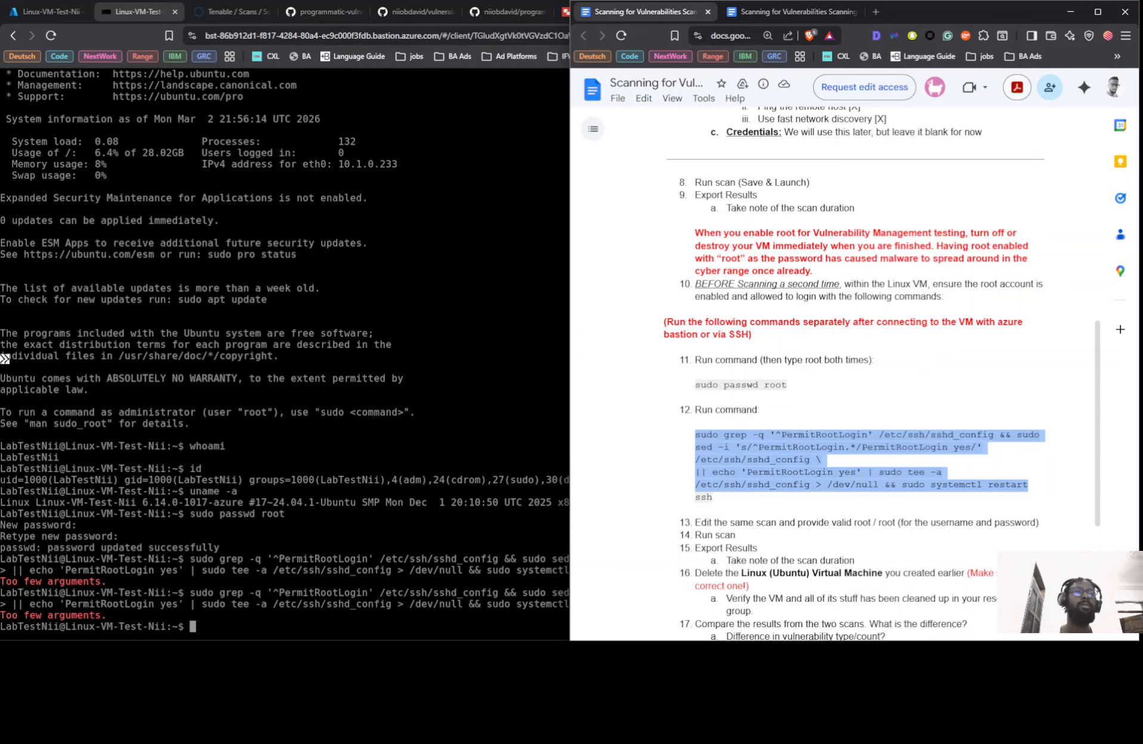
pyautogui.moveTo(740, 498); pyautogui.dragTo(685, 436)
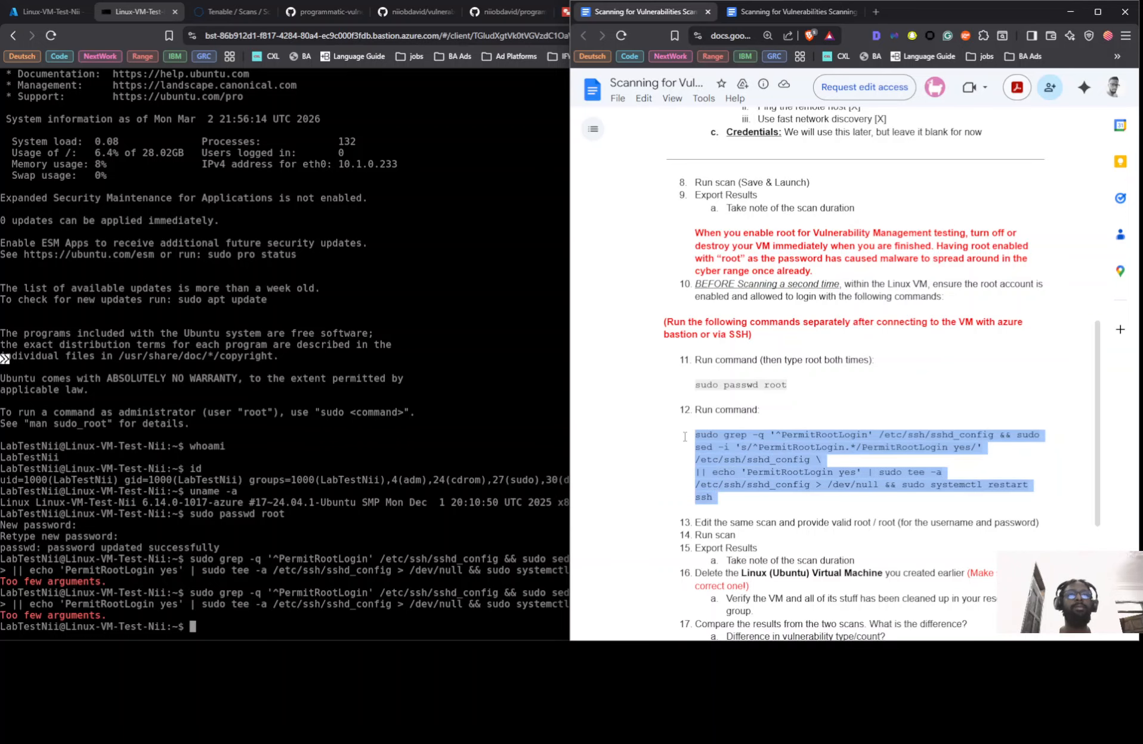
pyautogui.rightClick(740, 440)
pyautogui.click(745, 448)
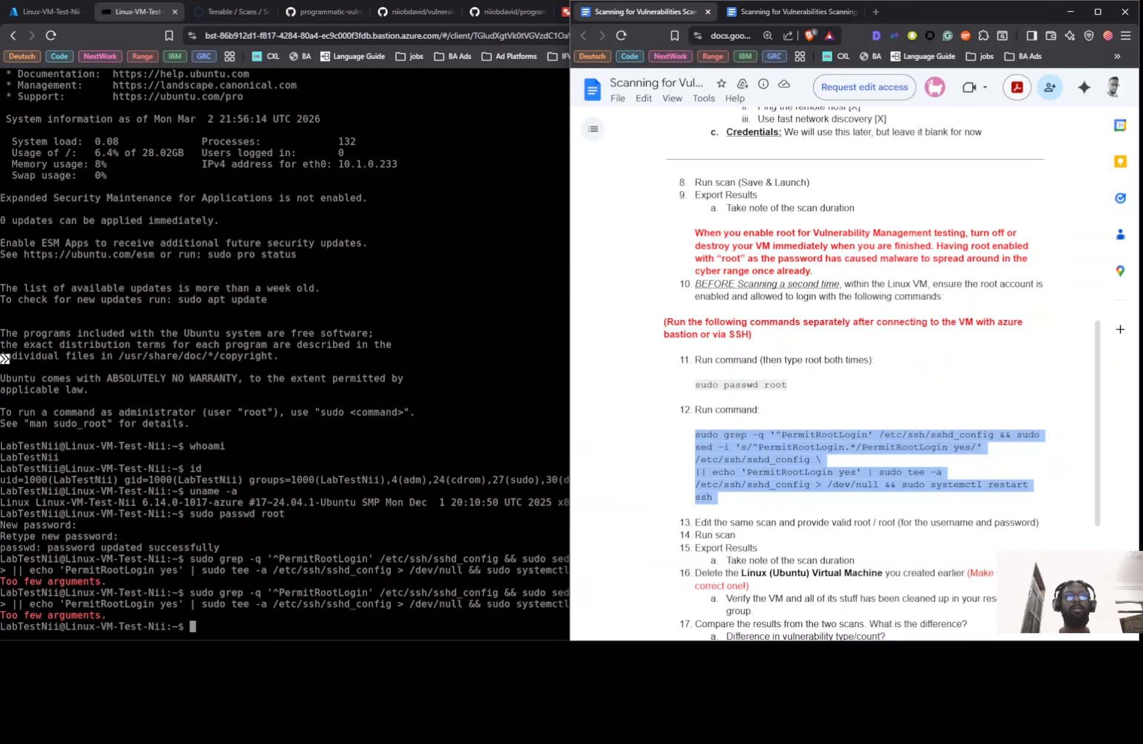
pyautogui.click(414, 596)
pyautogui.hotkey('ctrl', 'v')
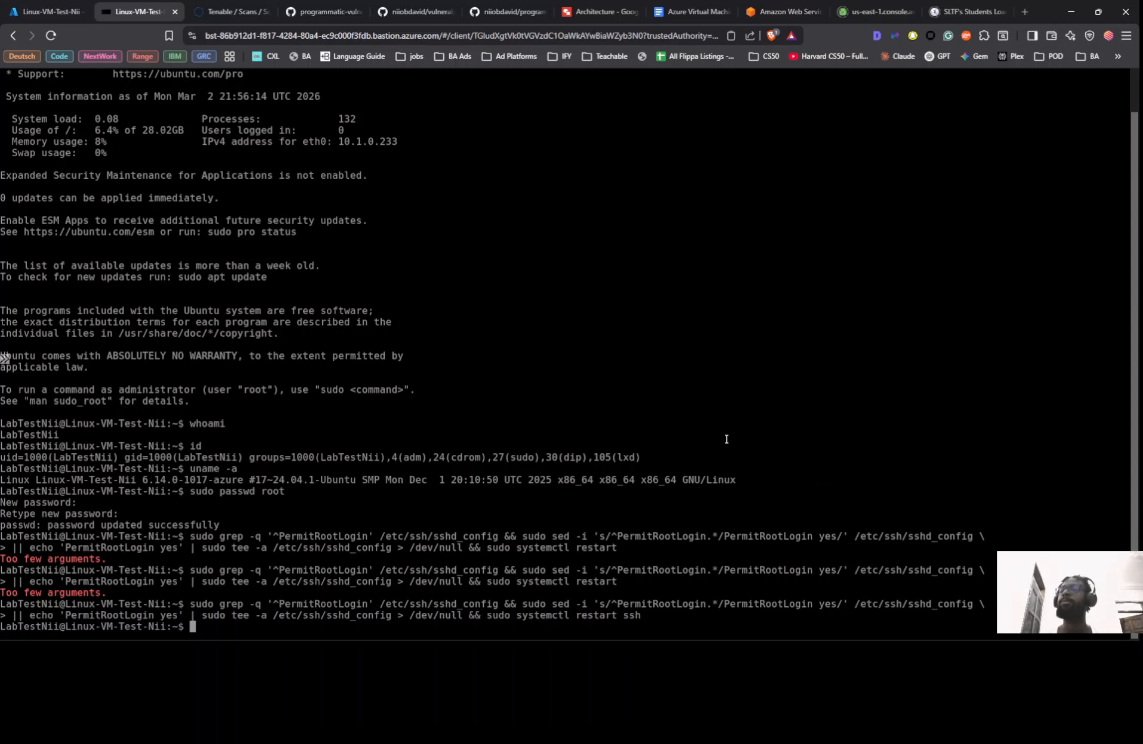
pyautogui.hotkey('alt', 'Tab')
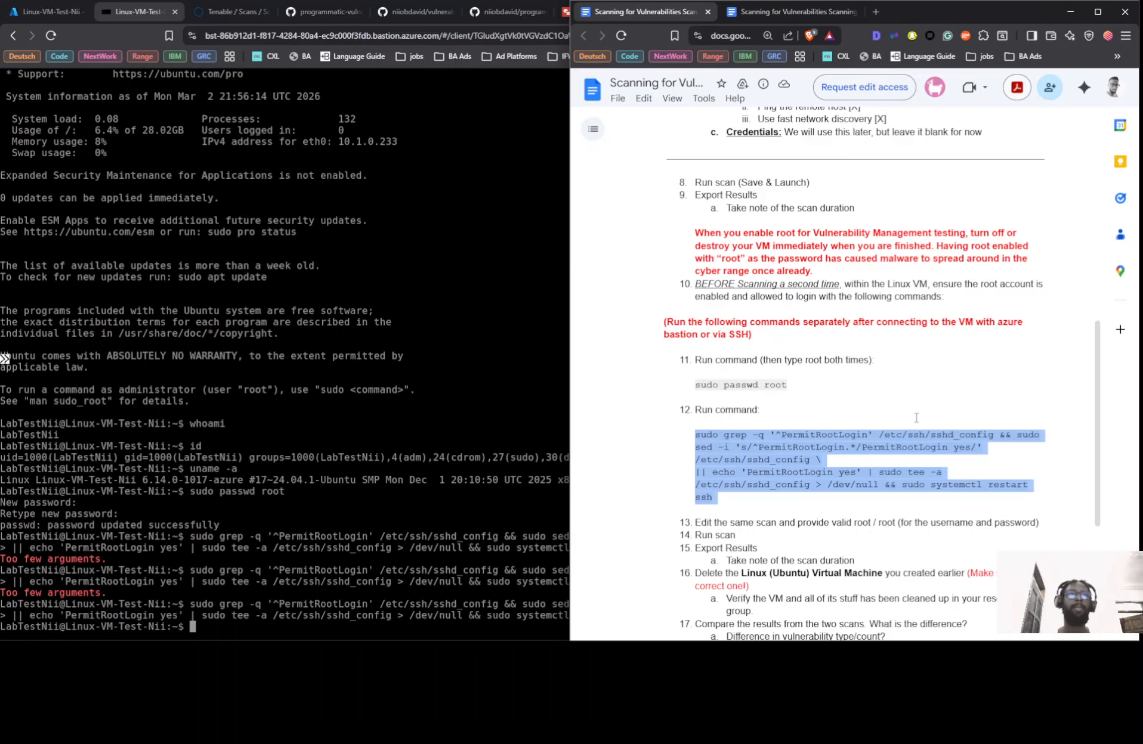
pyautogui.scroll(-4, 928, 366)
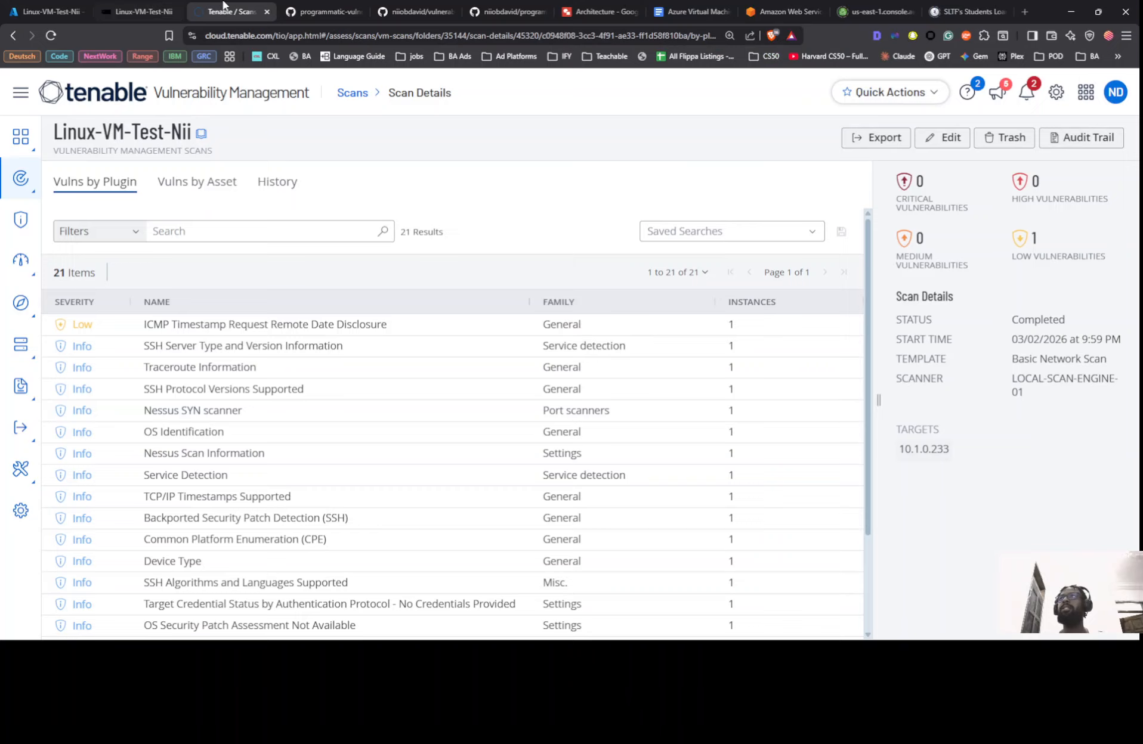
# Export the Linux-VM-Test-Nii scan results as a PDF executive summary
pyautogui.click(227, 11)
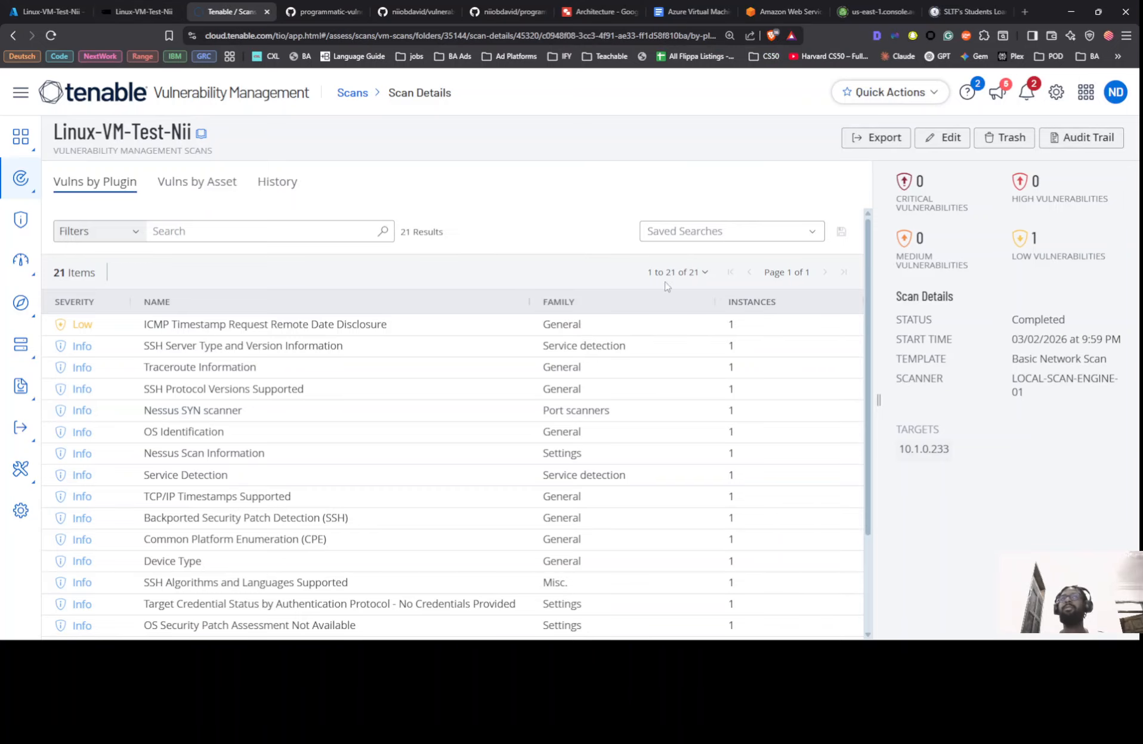
pyautogui.click(870, 143)
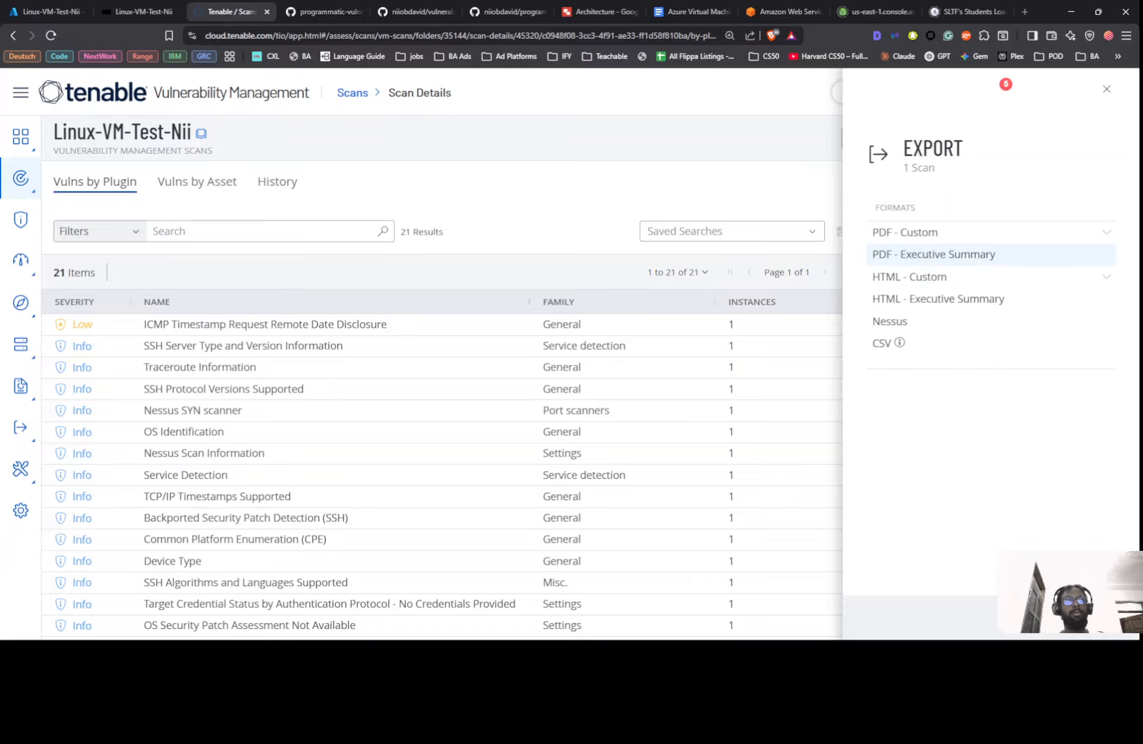
pyautogui.click(933, 254)
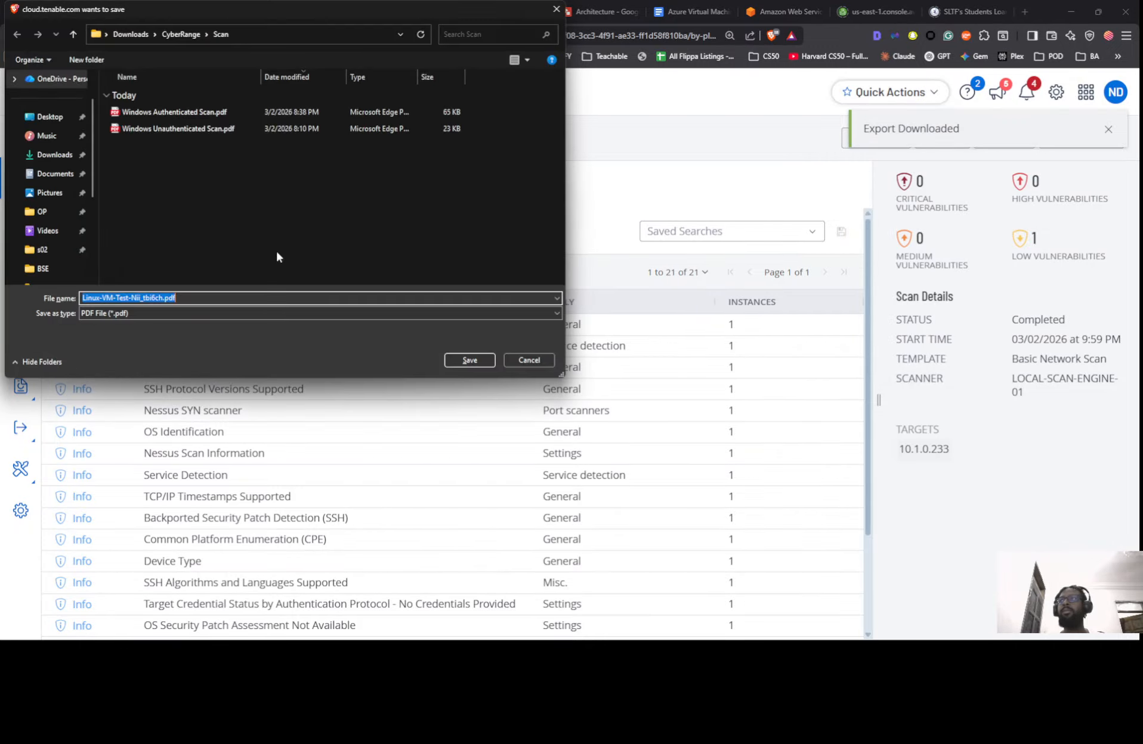
# Save the report as 'Linux Unauthenticated Scan.pdf' and go back to the scans list
pyautogui.click(160, 115)
pyautogui.doubleClick(96, 297)
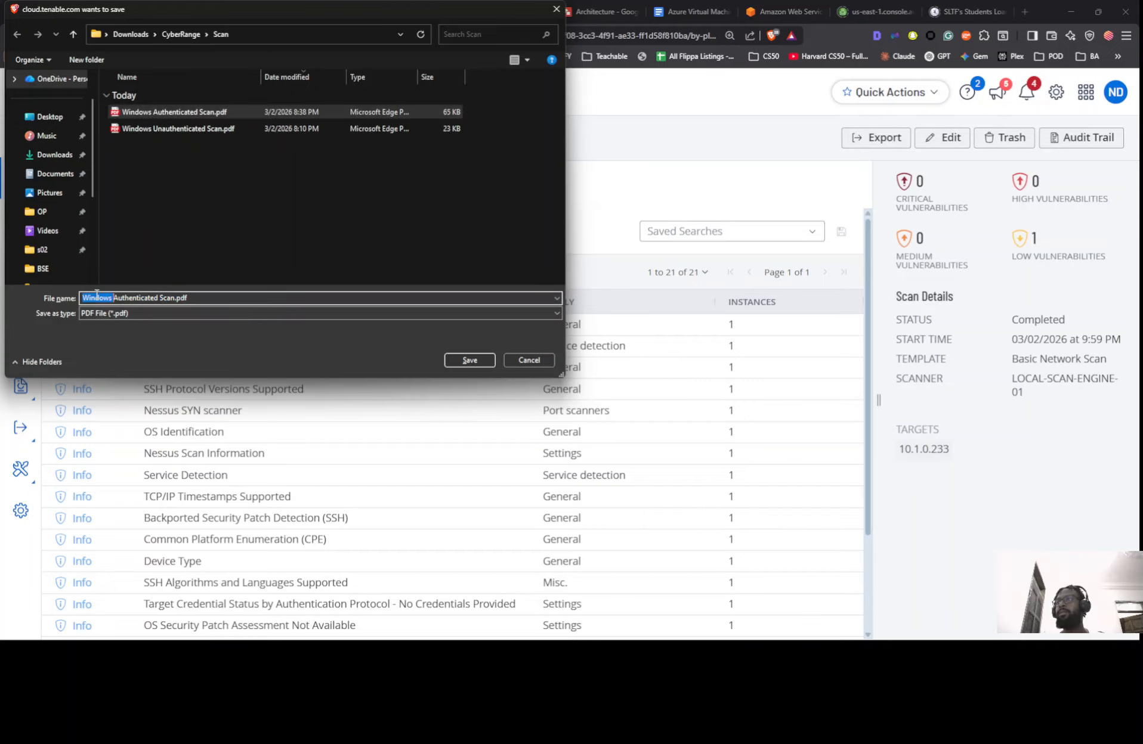
pyautogui.click(173, 128)
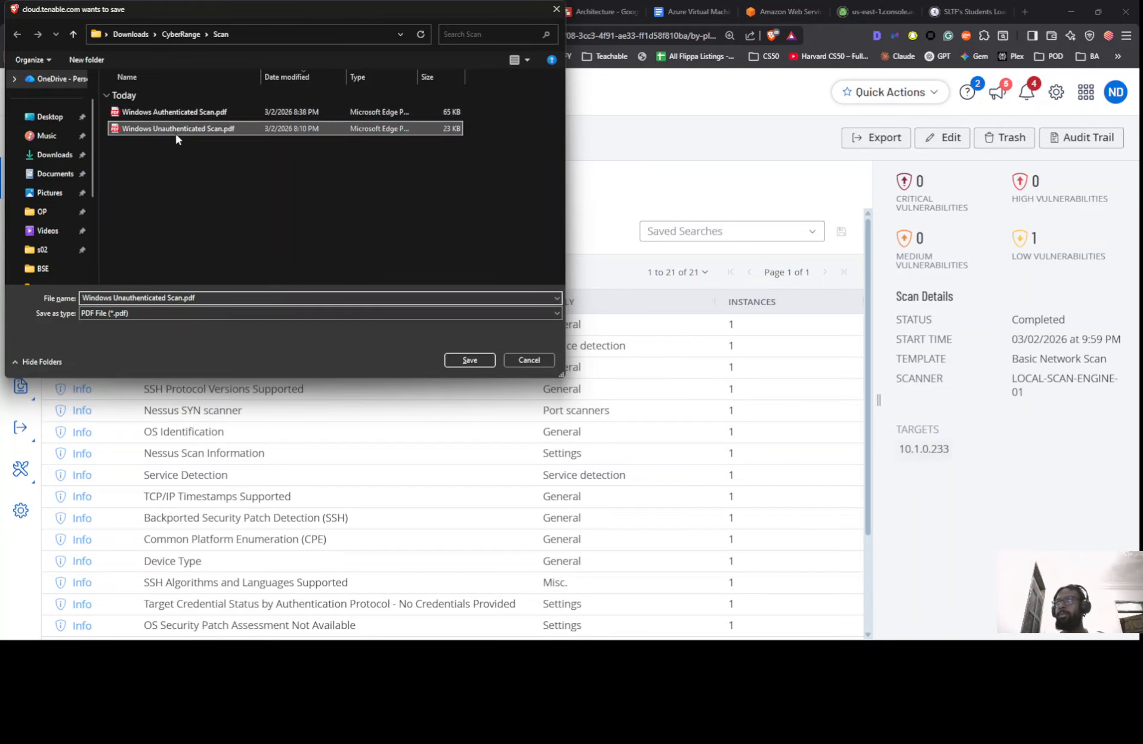
pyautogui.click(102, 295)
pyautogui.doubleClick(102, 295)
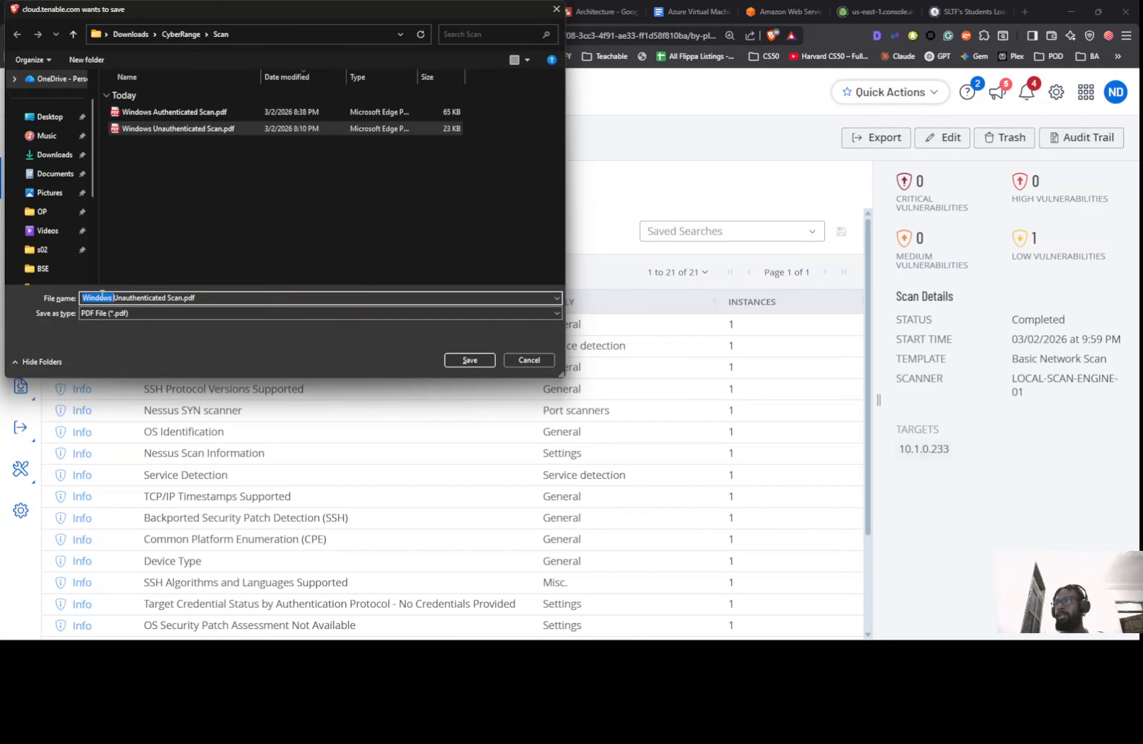
pyautogui.write('Linux')
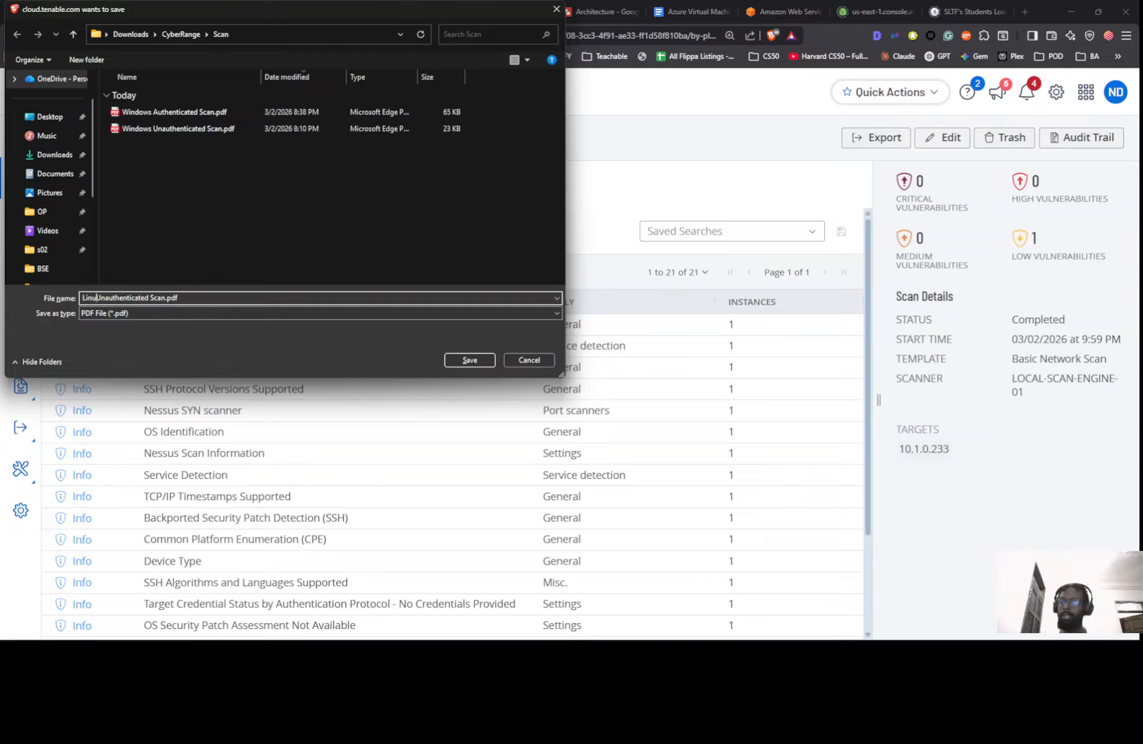
pyautogui.click(462, 361)
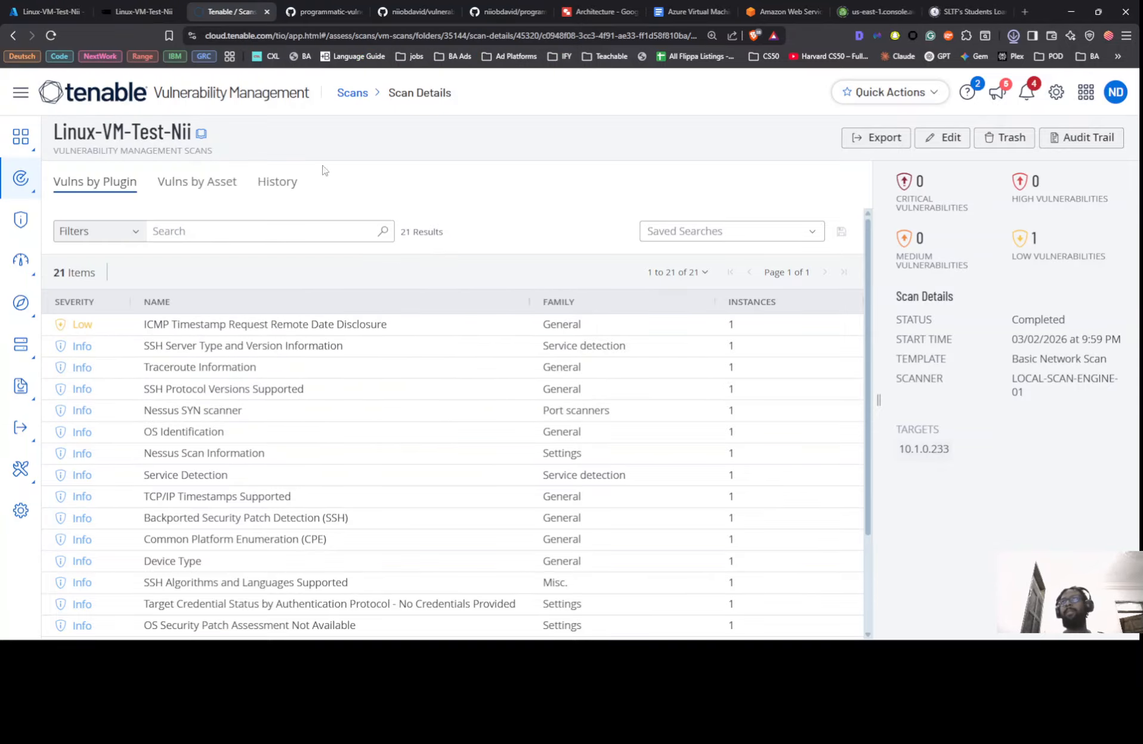
pyautogui.click(346, 94)
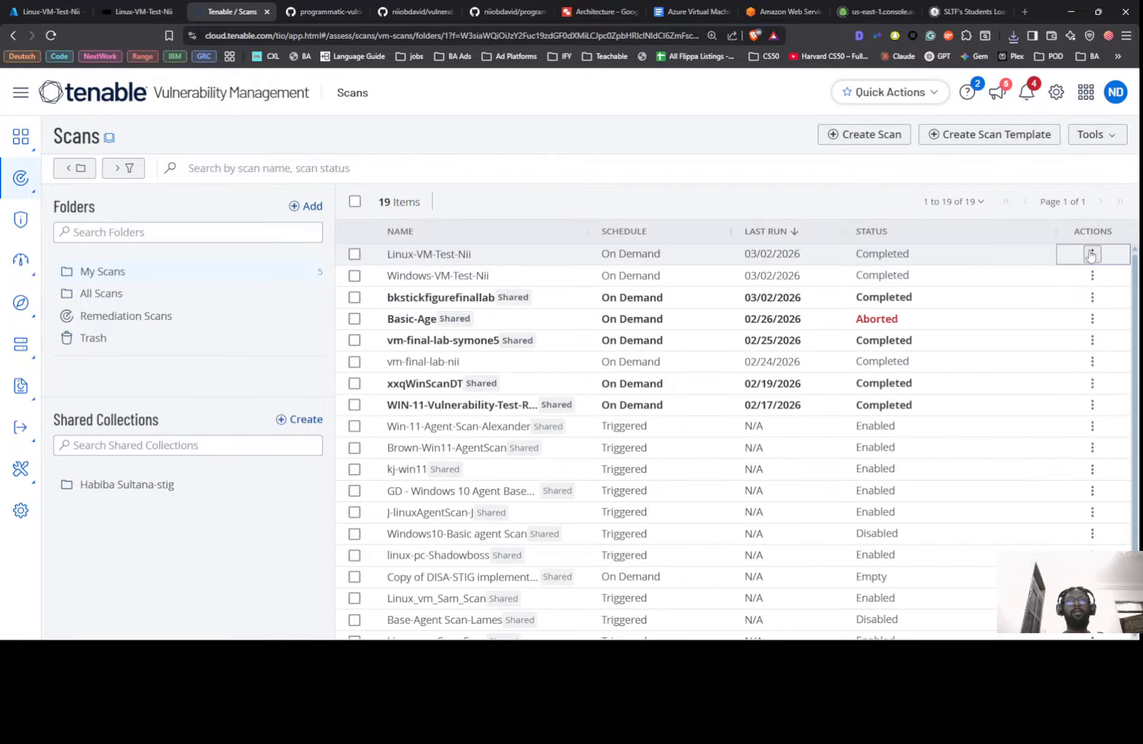
# Edit the Linux-VM-Test-Nii scan and open its Credentials settings to add a credential
pyautogui.click(1089, 256)
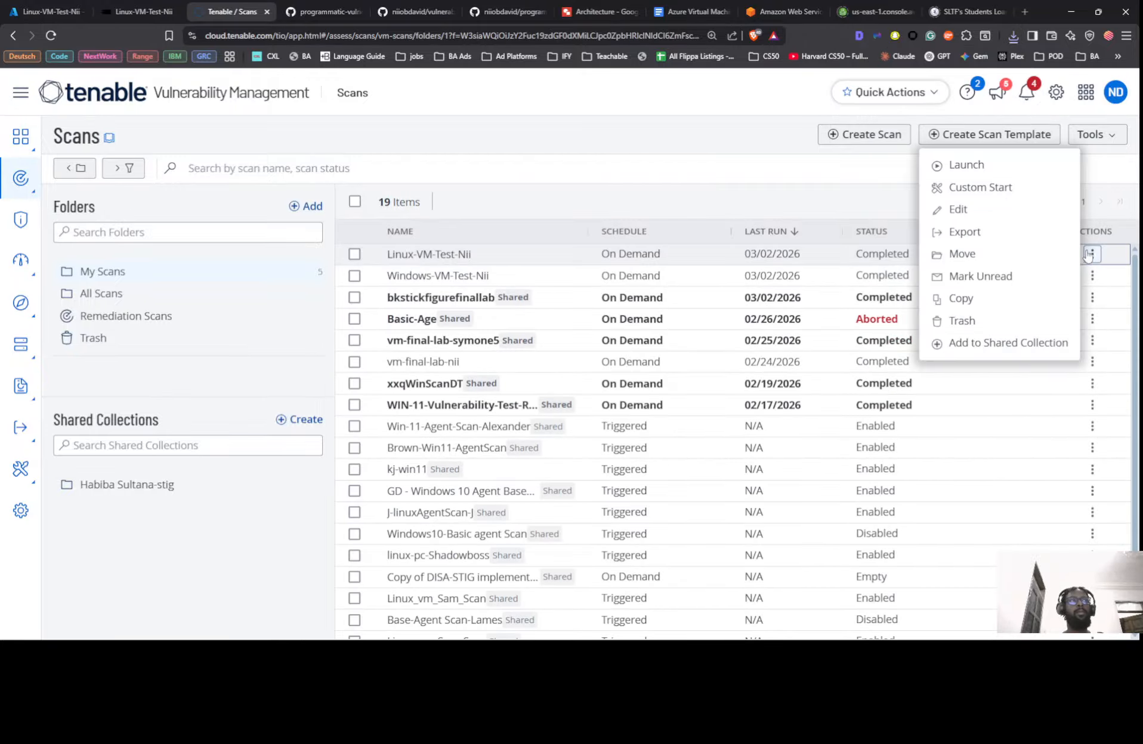
pyautogui.click(990, 214)
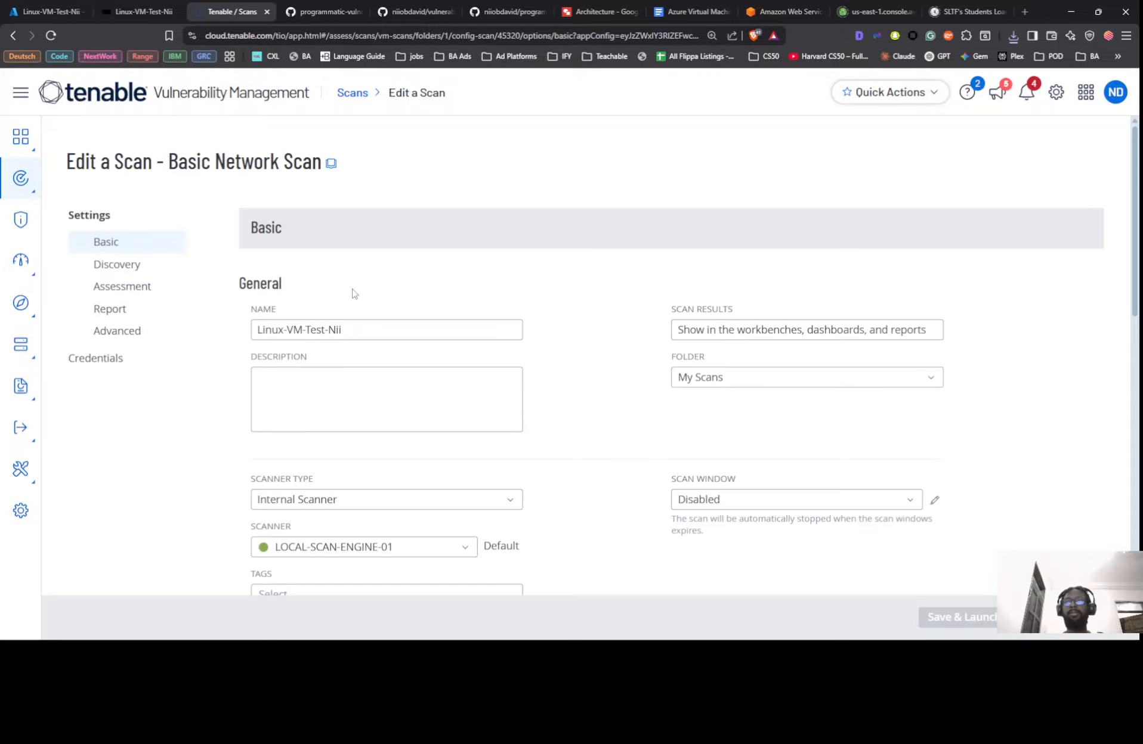
pyautogui.scroll(-4, 403, 255)
pyautogui.scroll(-4, 410, 281)
pyautogui.scroll(8, 411, 298)
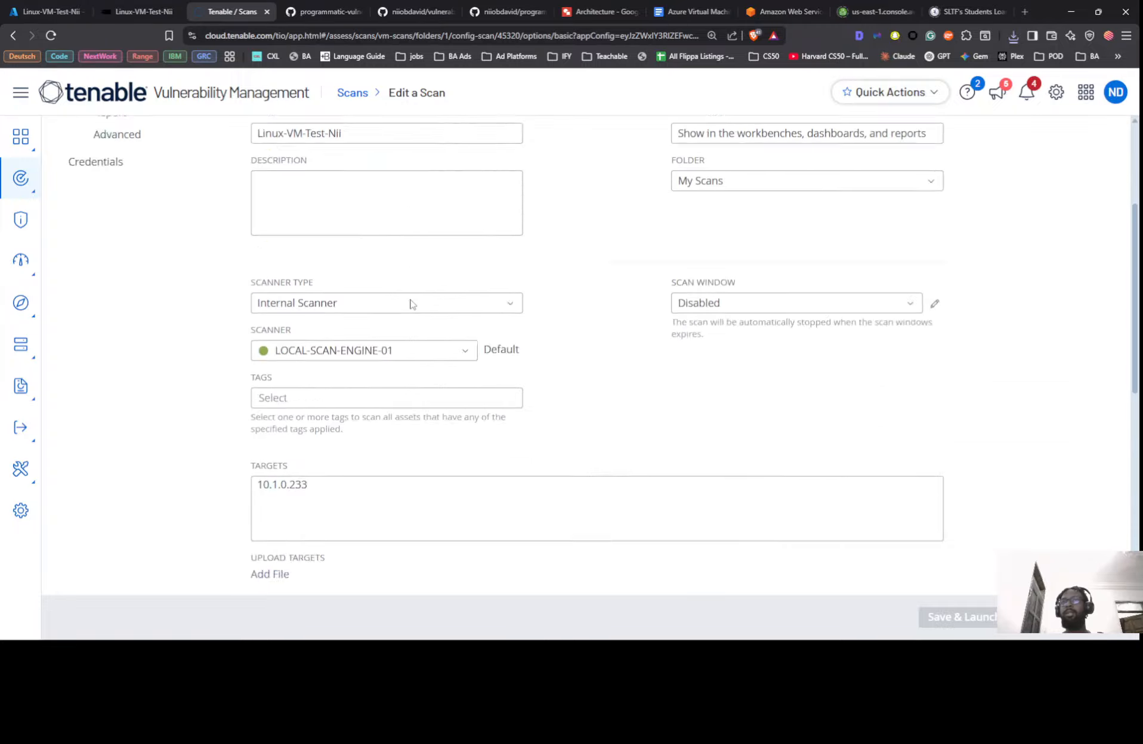
pyautogui.click(103, 358)
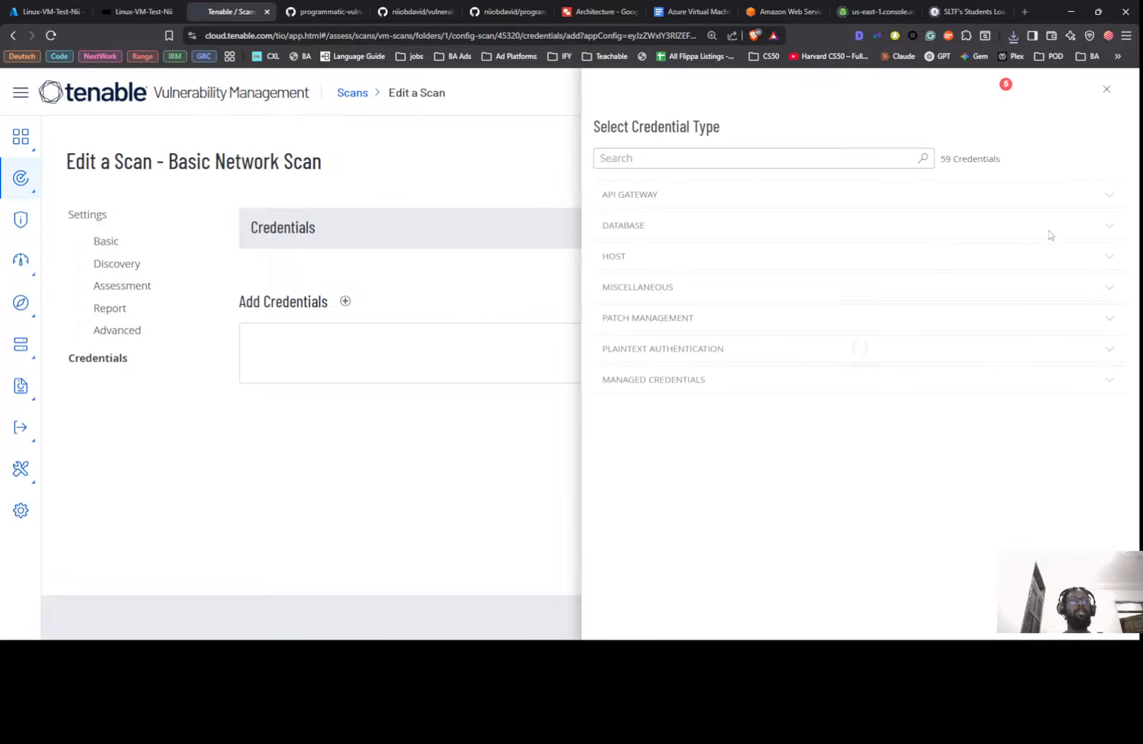
# Add a HOST SSH credential with password authentication, username root, and the root password
pyautogui.click(1107, 262)
pyautogui.click(608, 286)
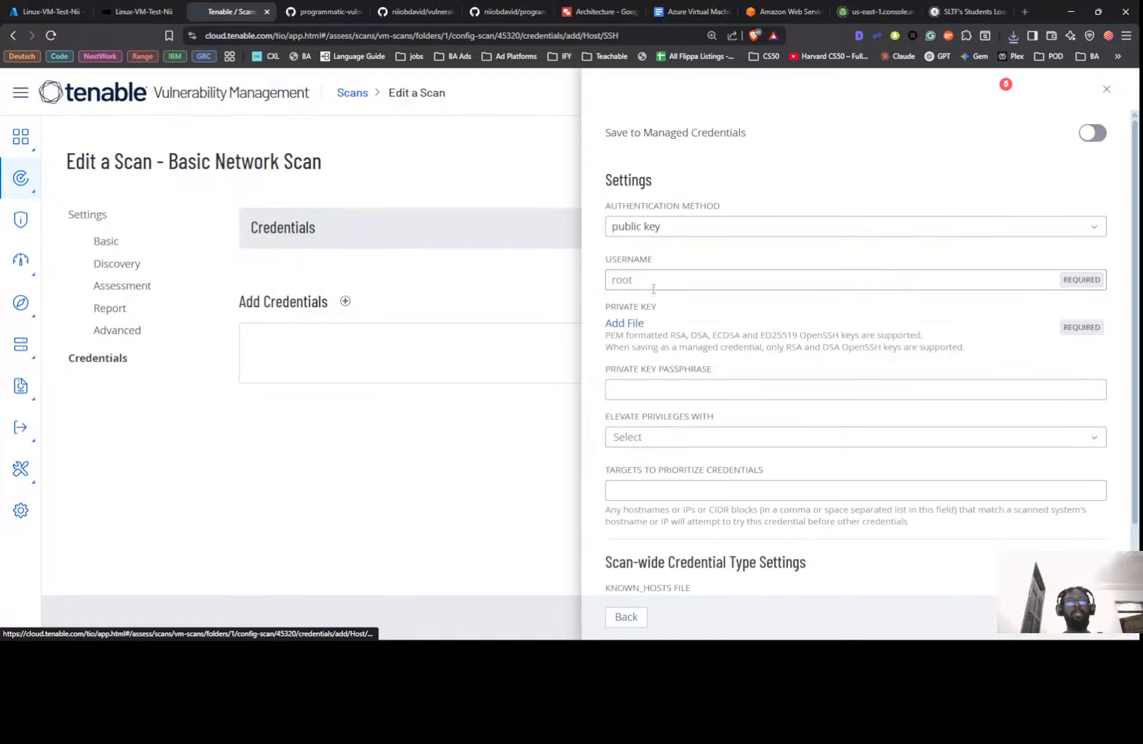
pyautogui.click(652, 280)
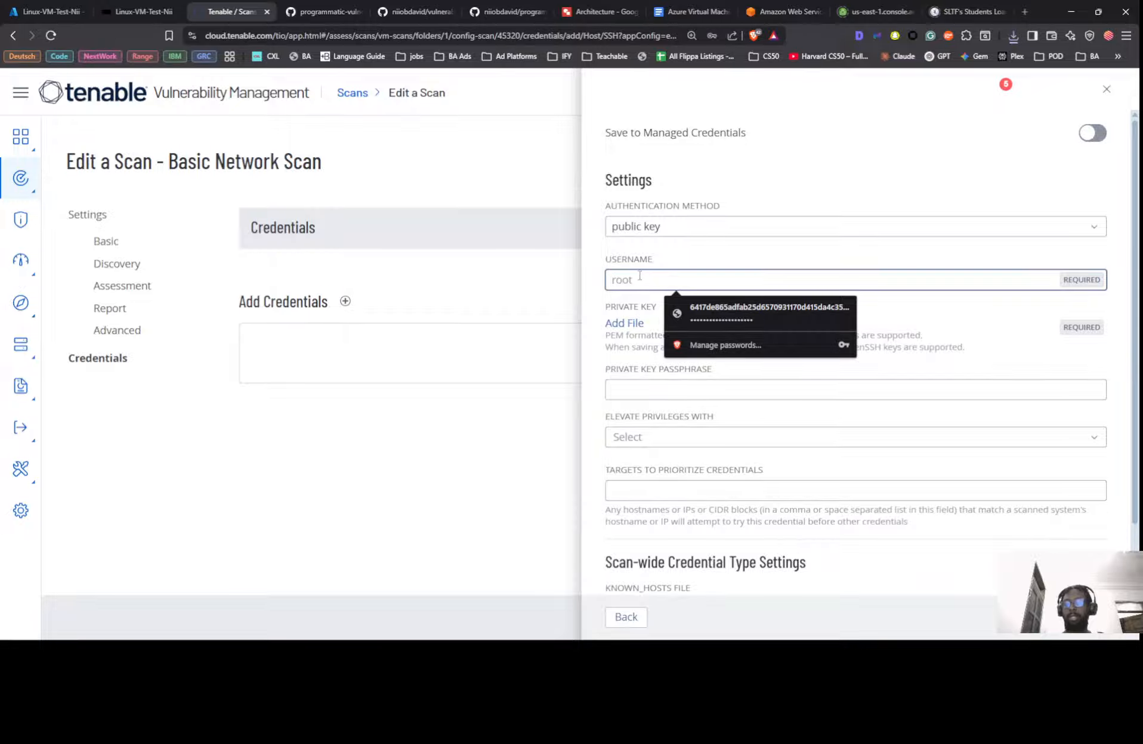
pyautogui.write('root')
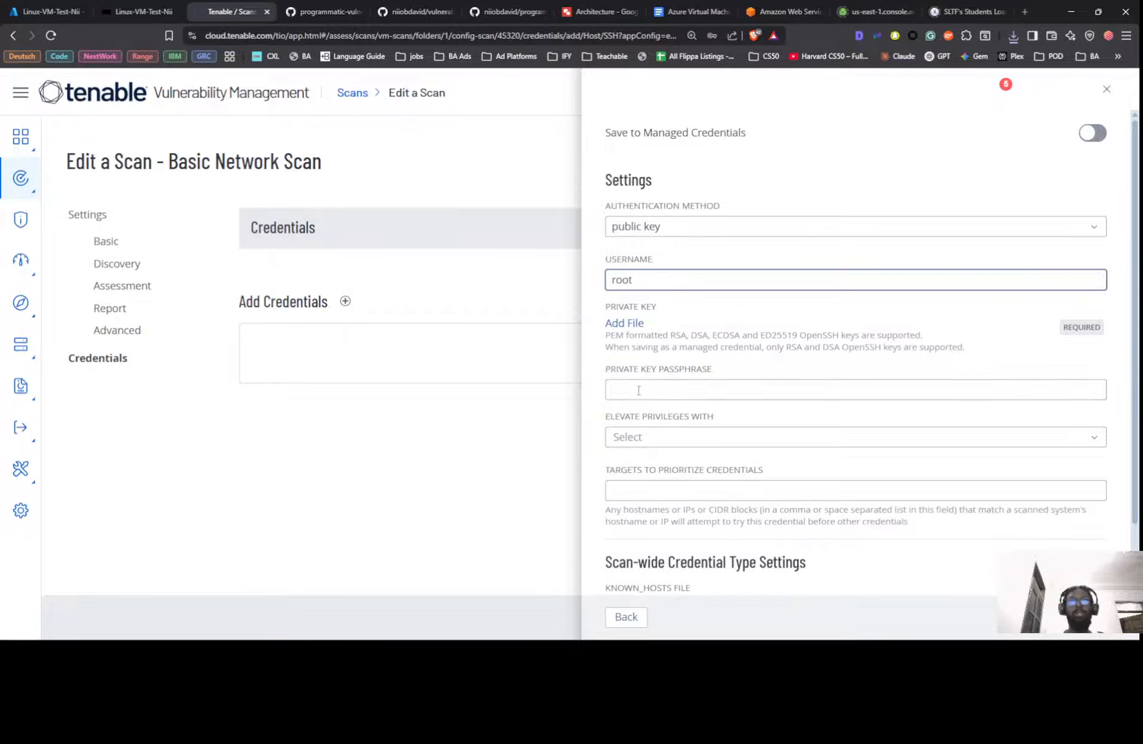
pyautogui.click(689, 228)
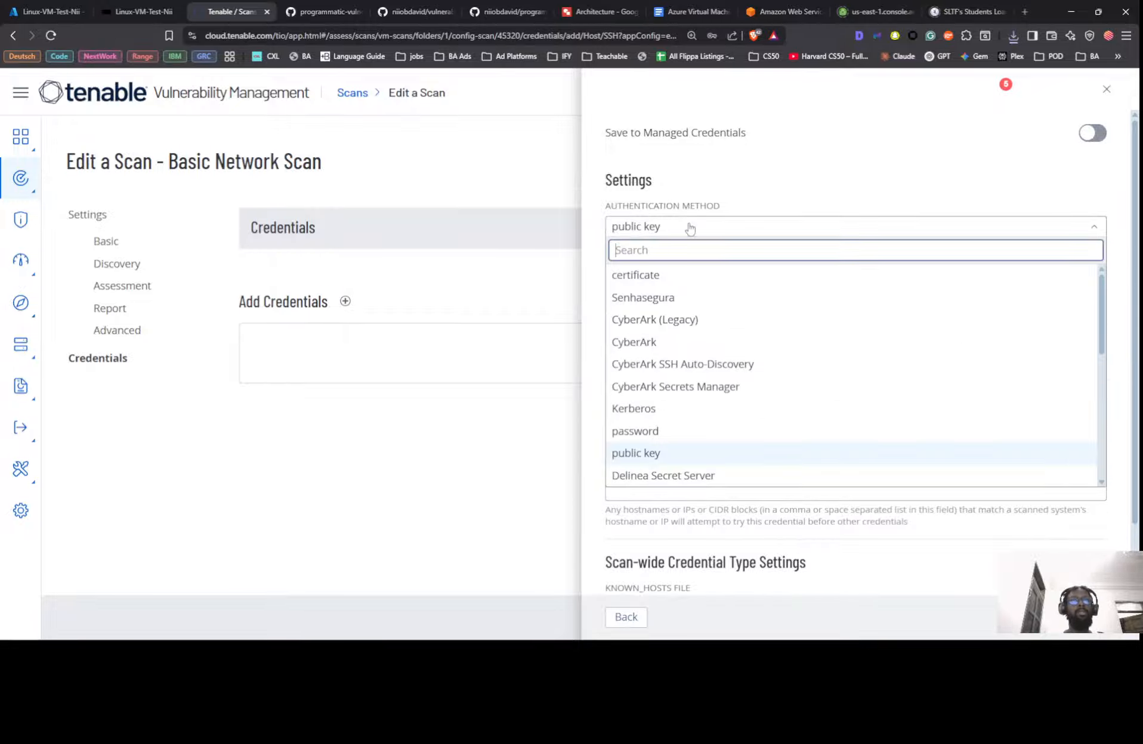
pyautogui.click(636, 431)
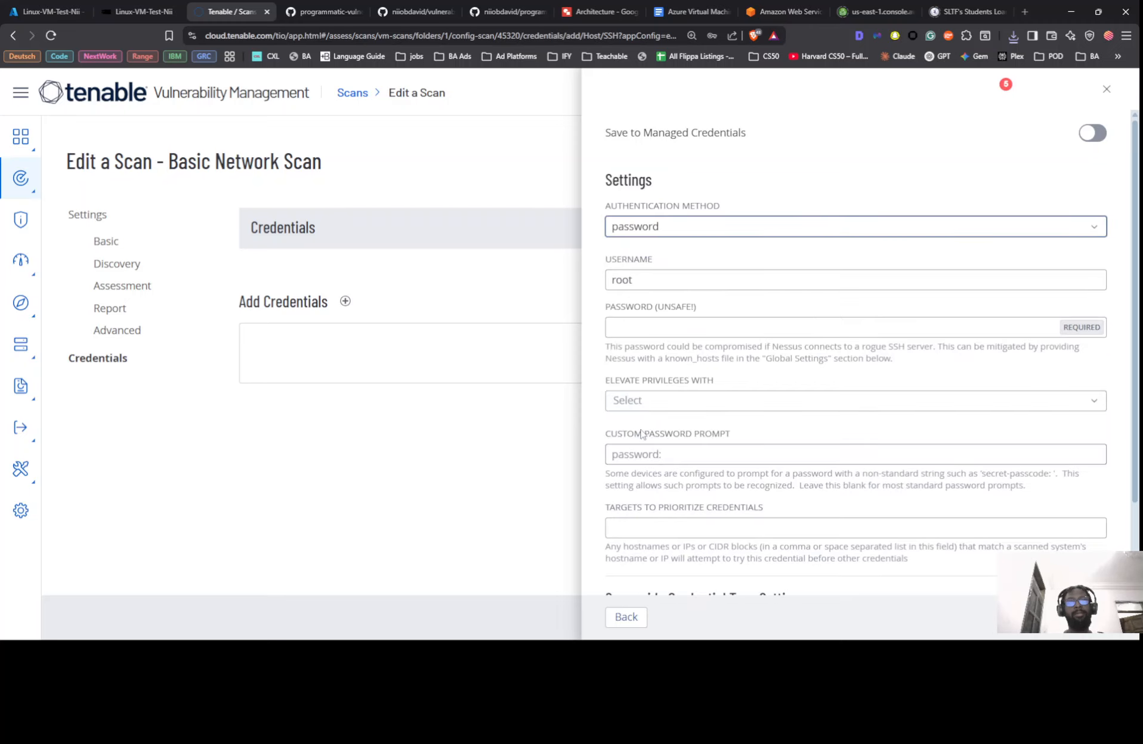
pyautogui.click(649, 282)
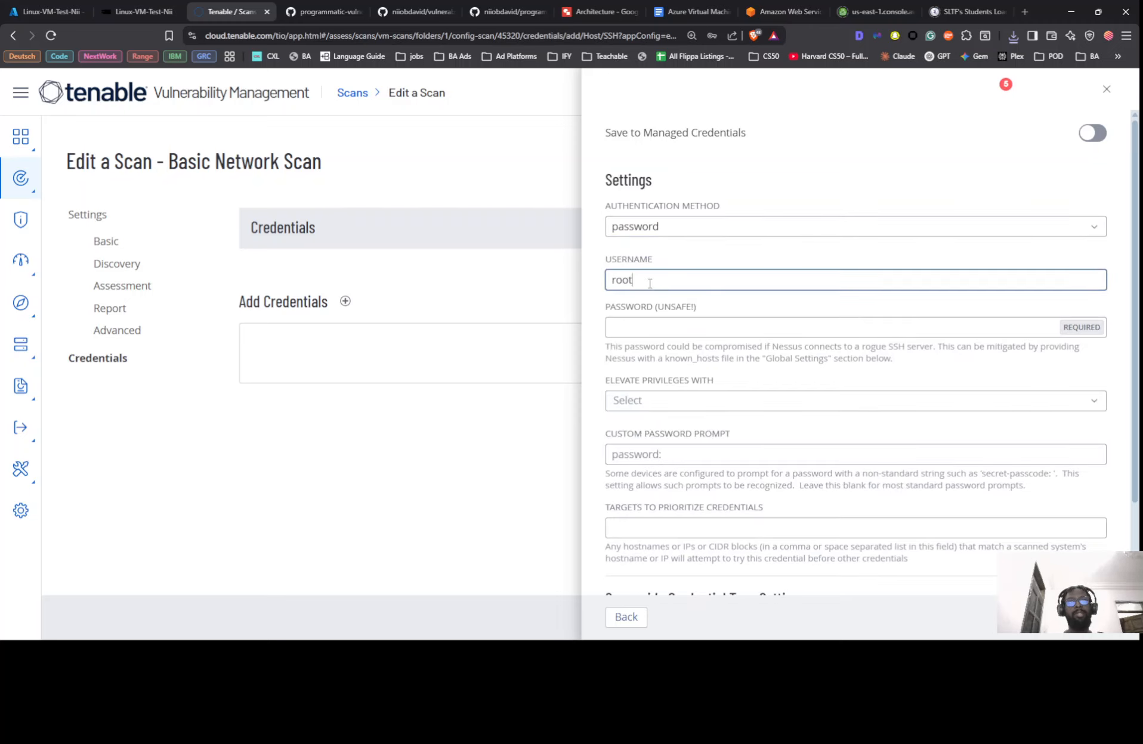
pyautogui.click(640, 324)
pyautogui.write('C')
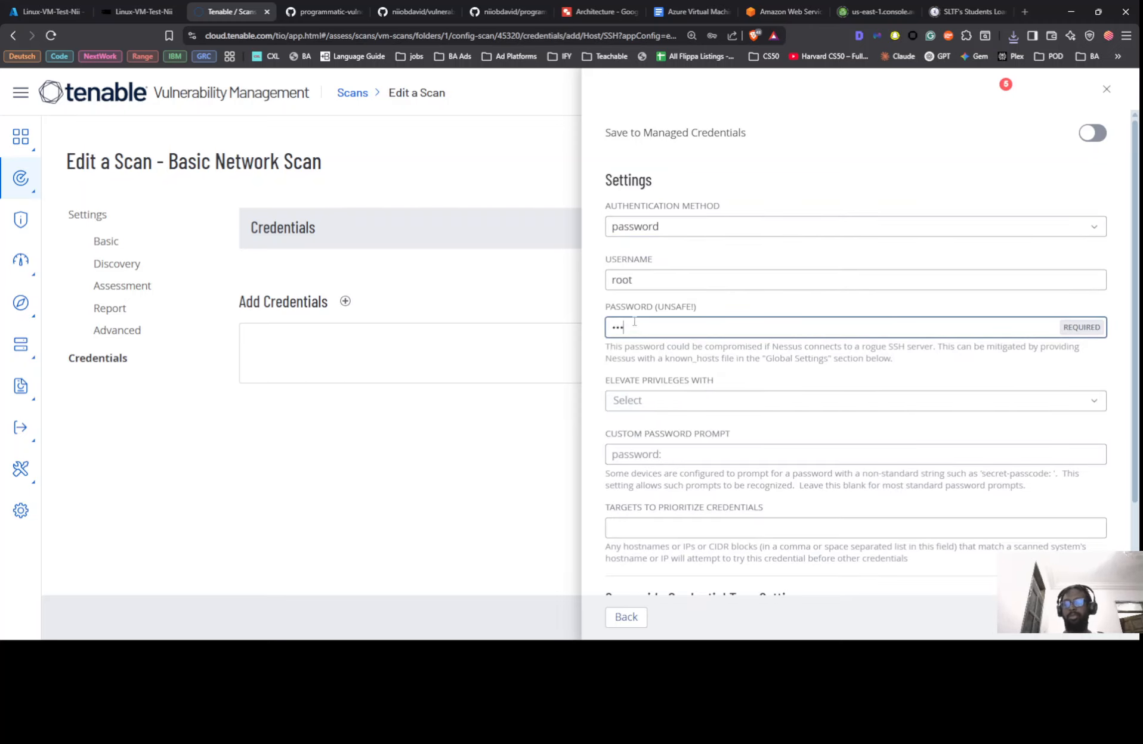
pyautogui.write('a')
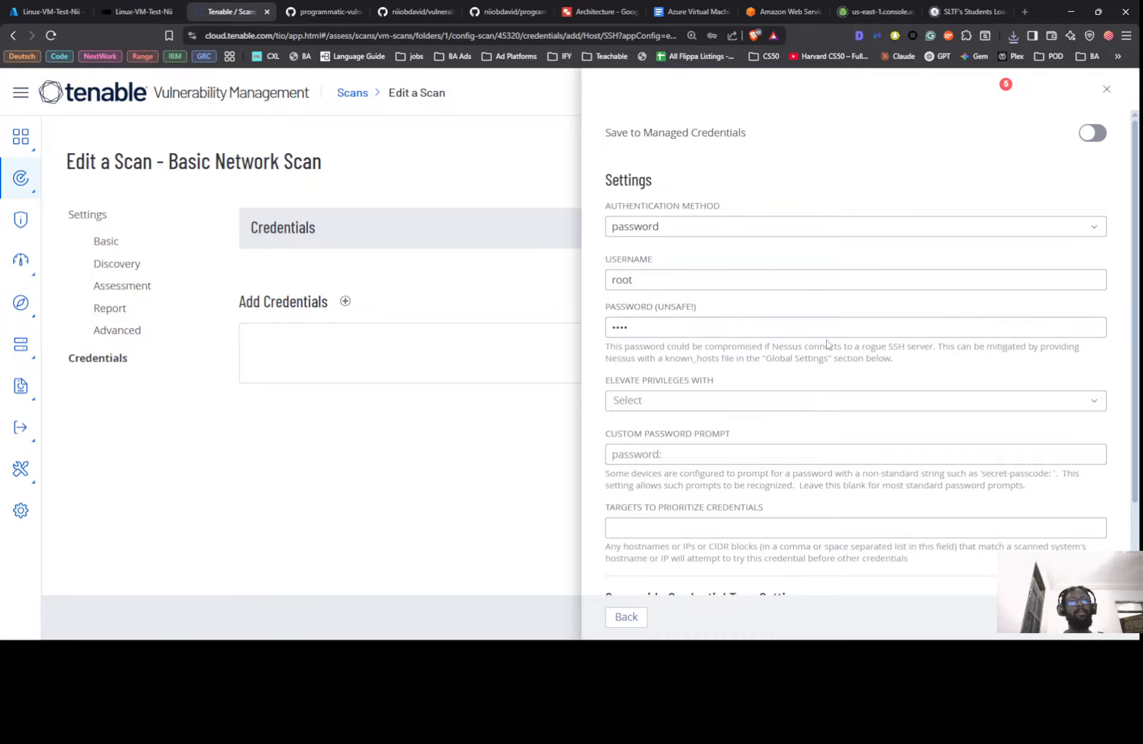
pyautogui.scroll(-3, 829, 346)
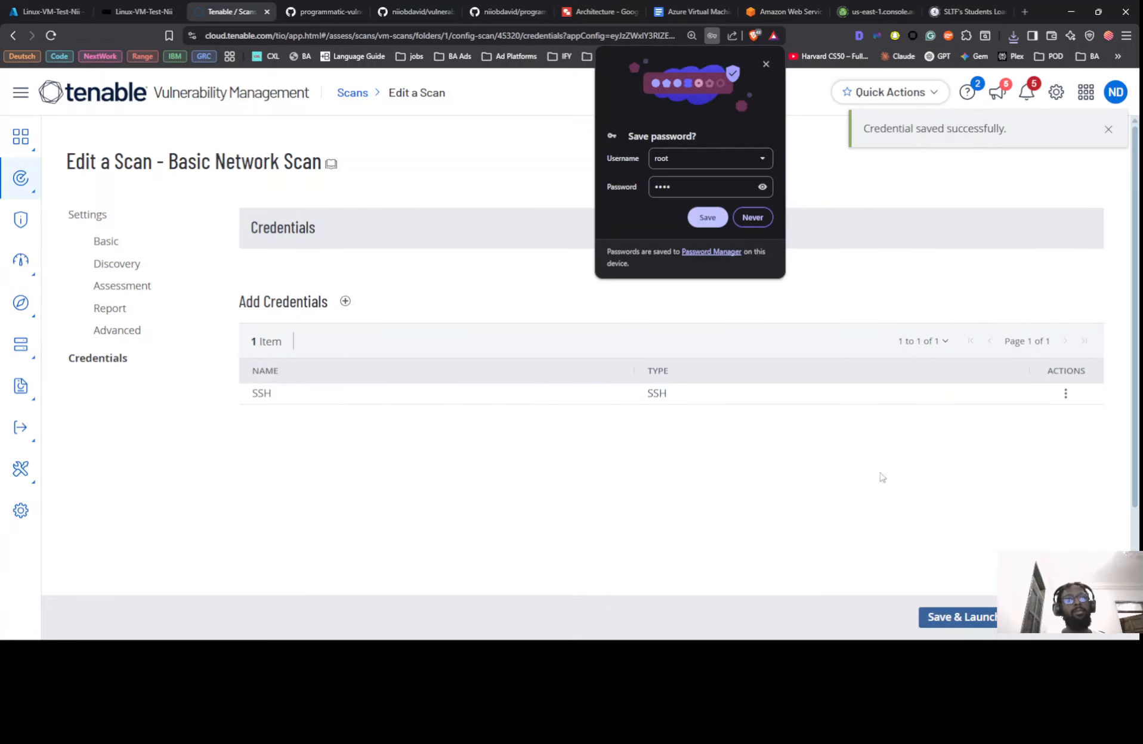
# Save and launch the credentialed Linux-VM-Test-Nii scan, declining the browser's save-password offer
pyautogui.hotkey('alt', 'Tab')
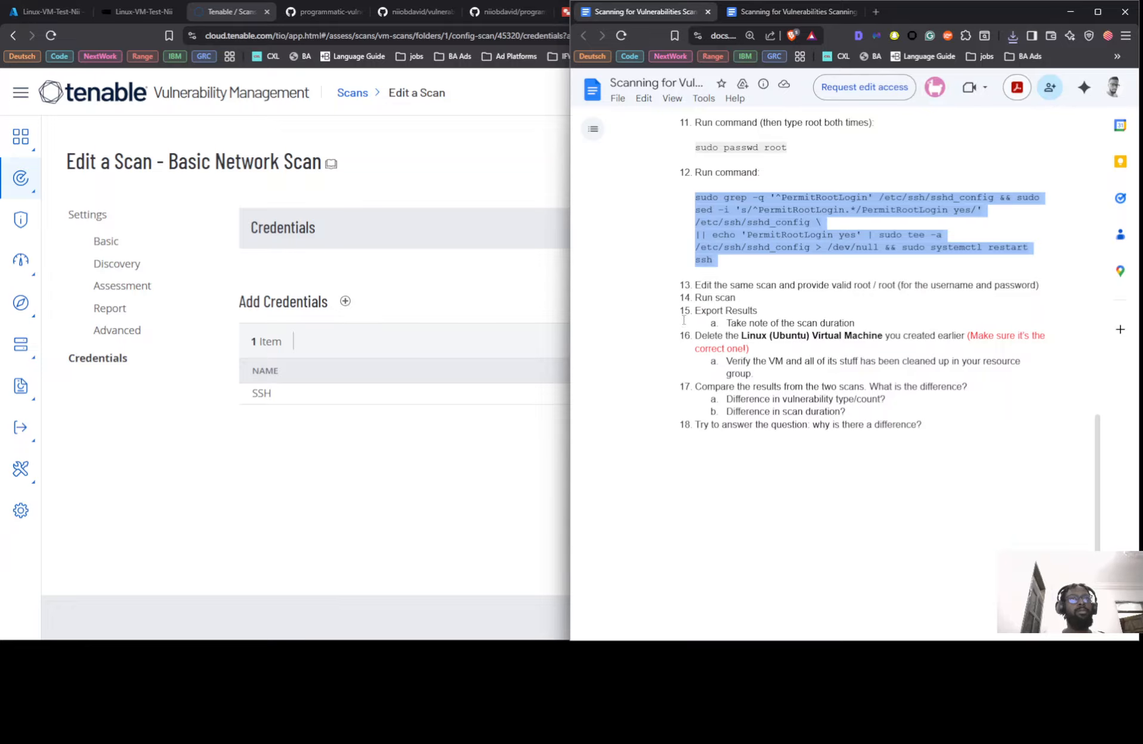
pyautogui.hotkey('alt', 'Tab')
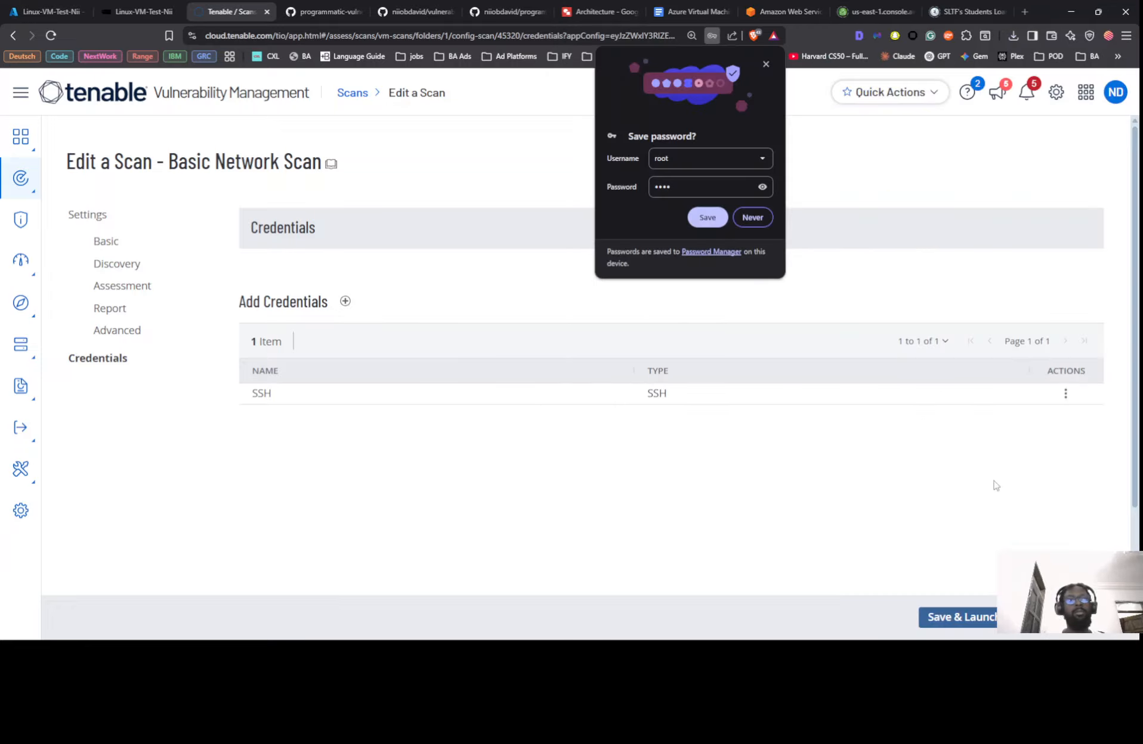
pyautogui.click(957, 619)
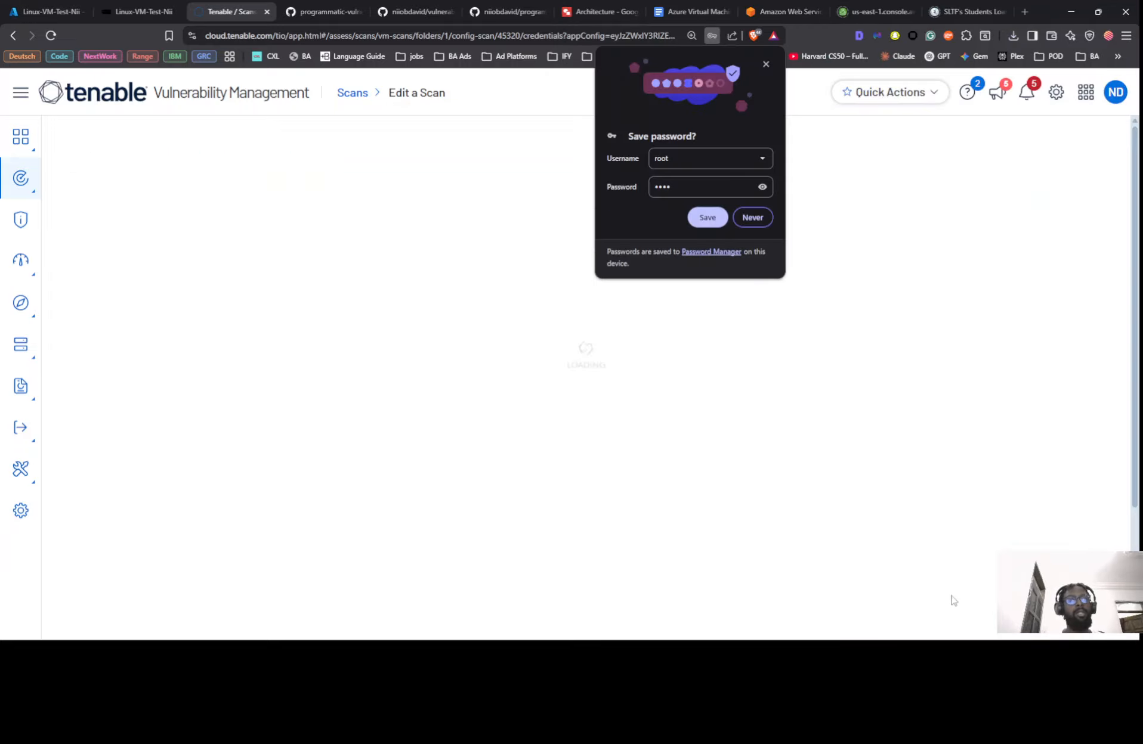
pyautogui.click(765, 64)
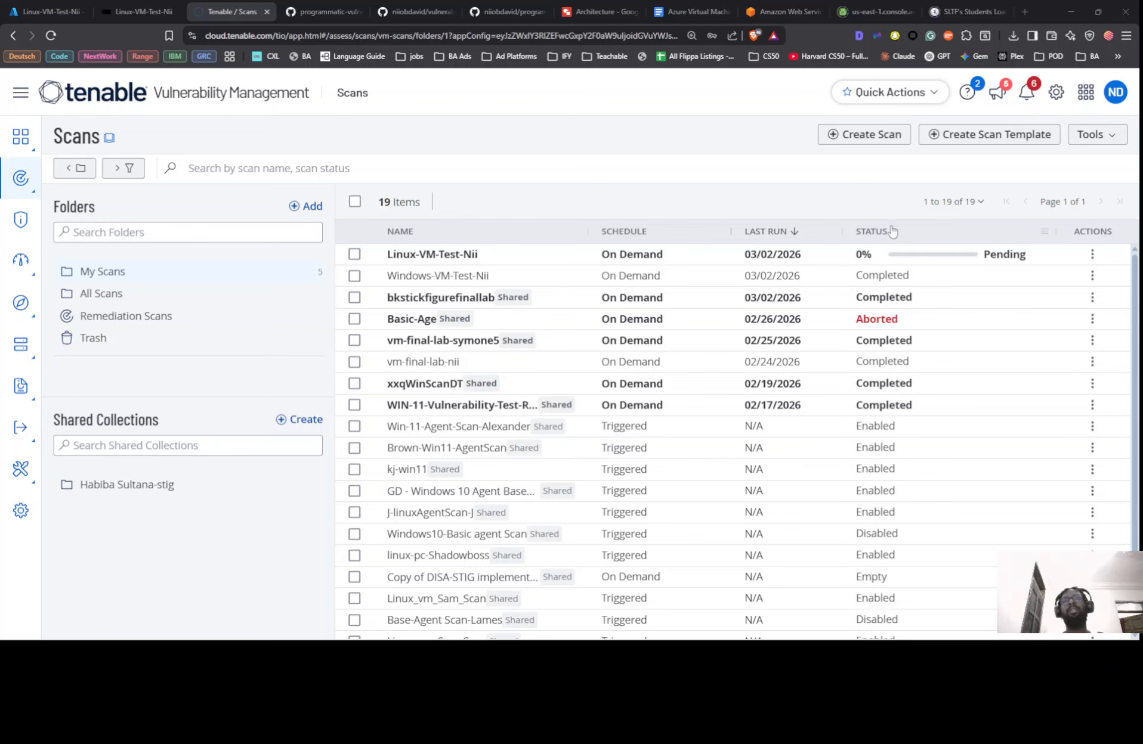
# Capture a screen snip of a small region beside the lab instructions
pyautogui.hotkey('alt', 'Tab')
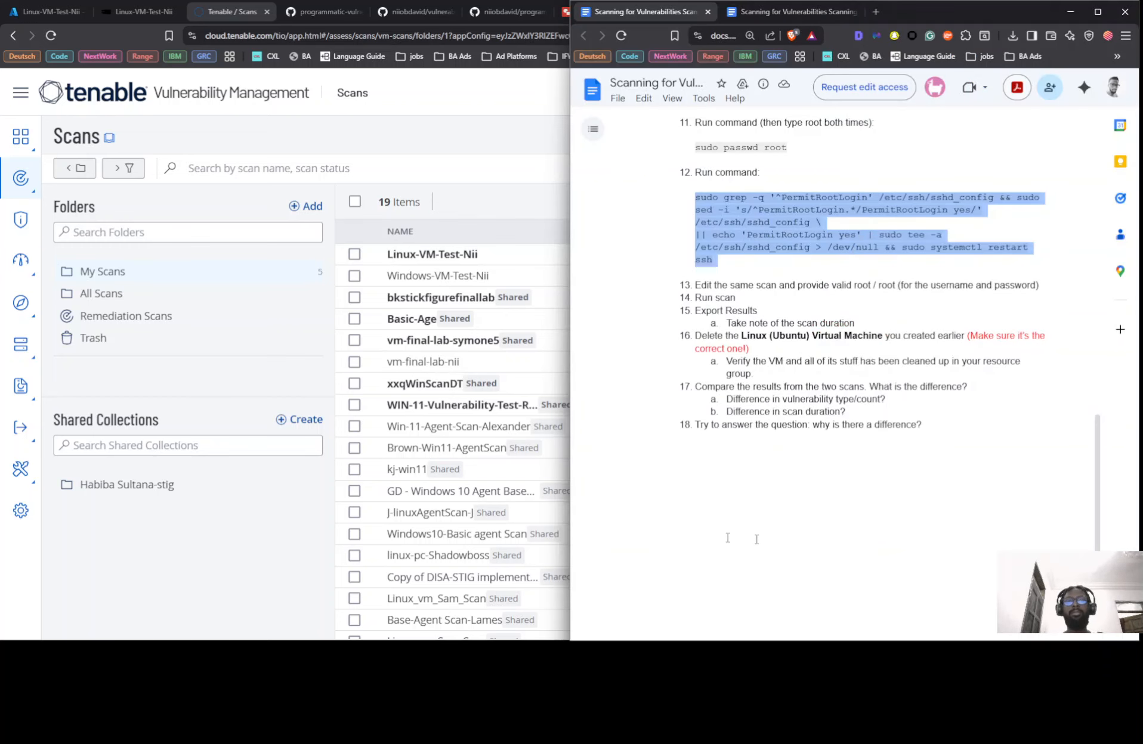
pyautogui.press('super+shift+s')
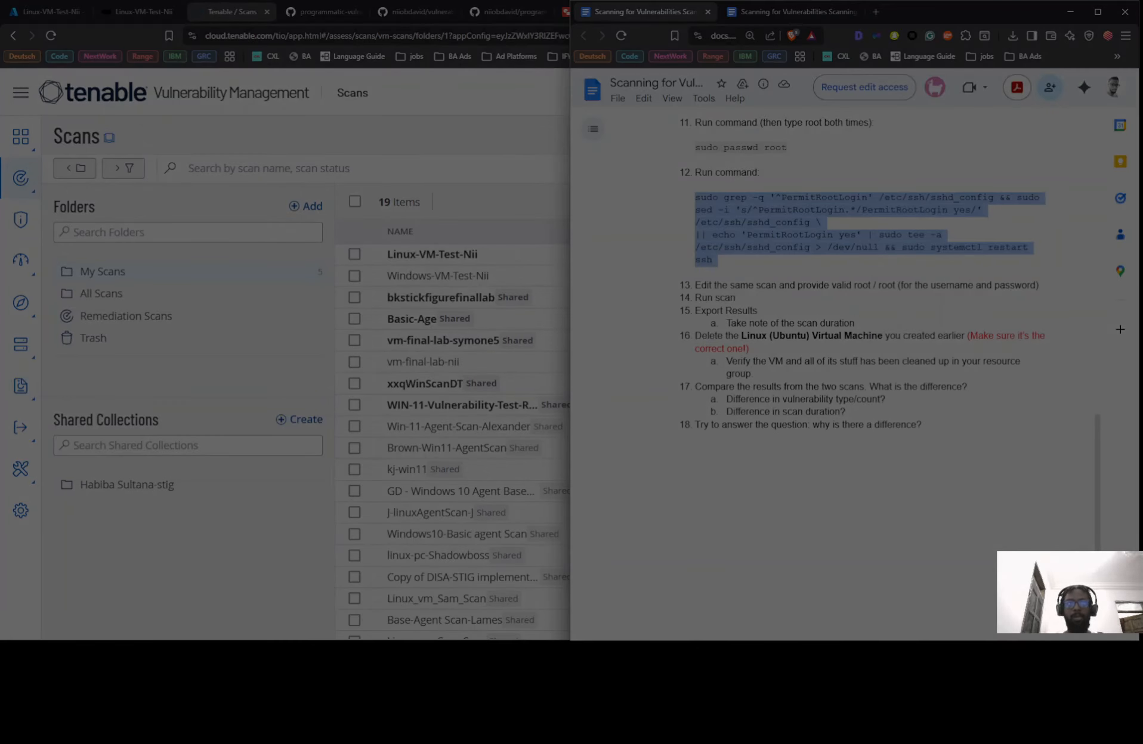
pyautogui.moveTo(456, 430); pyautogui.dragTo(501, 451)
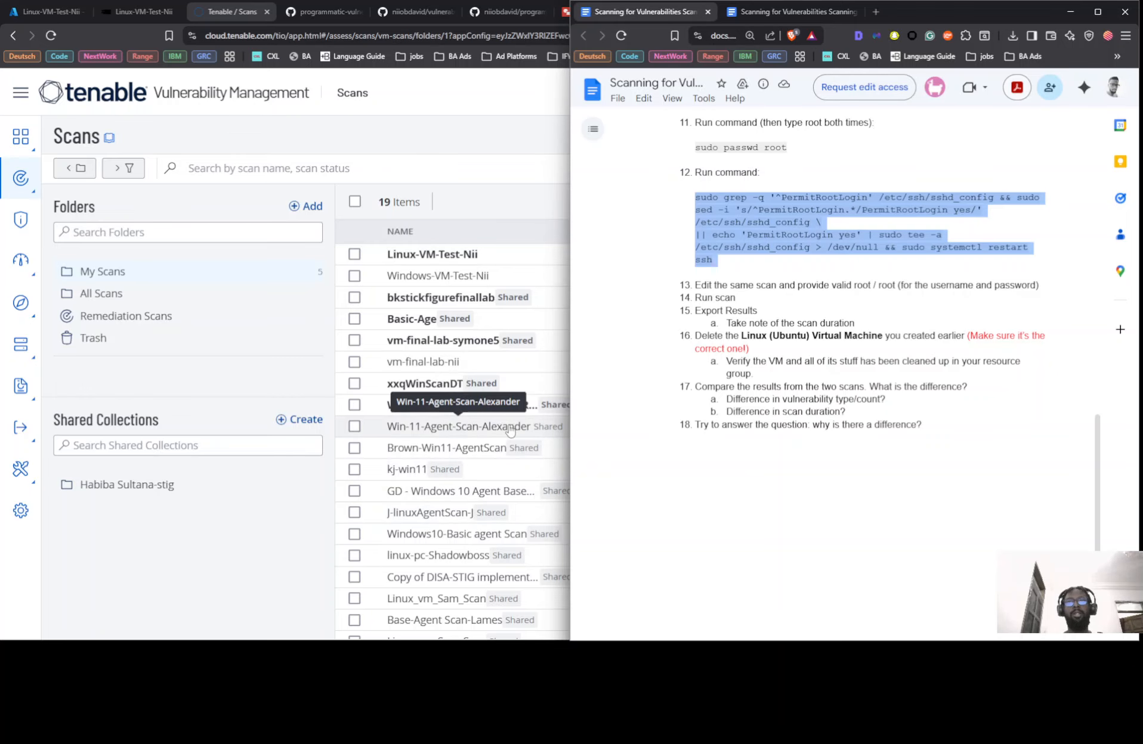
pyautogui.press('alt')
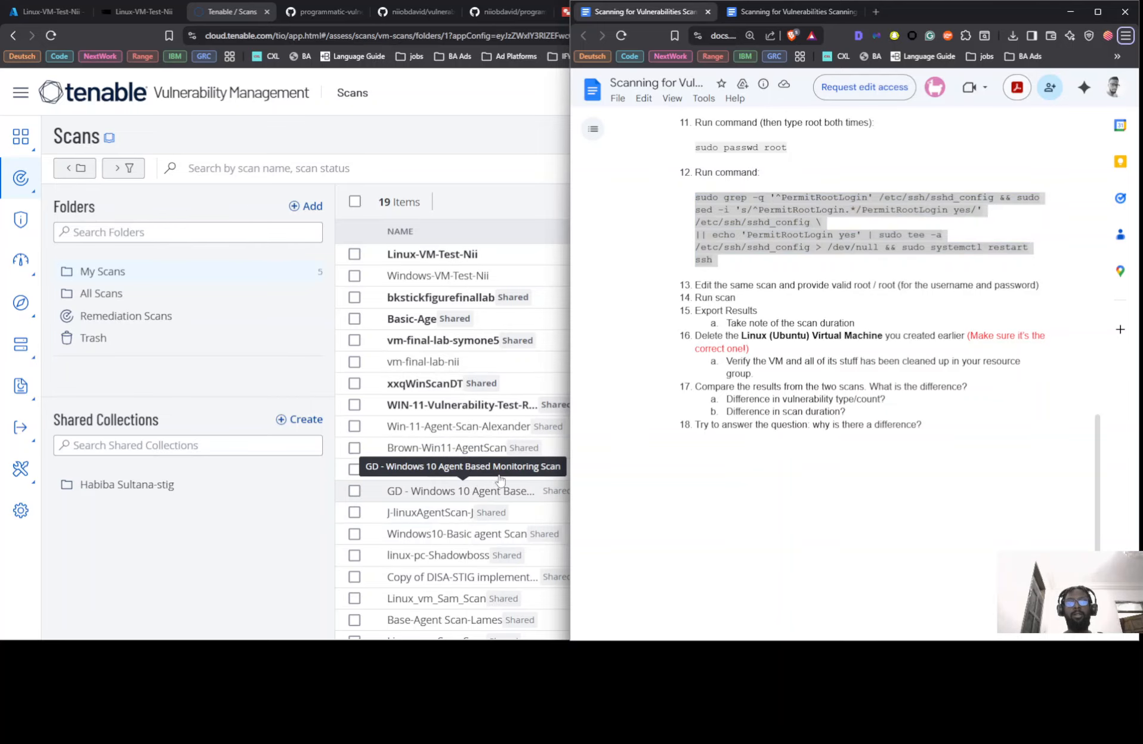
# Open Linux Unauthenticated Scan.pdf from the Scan folder in File Explorer
pyautogui.press('super+e')
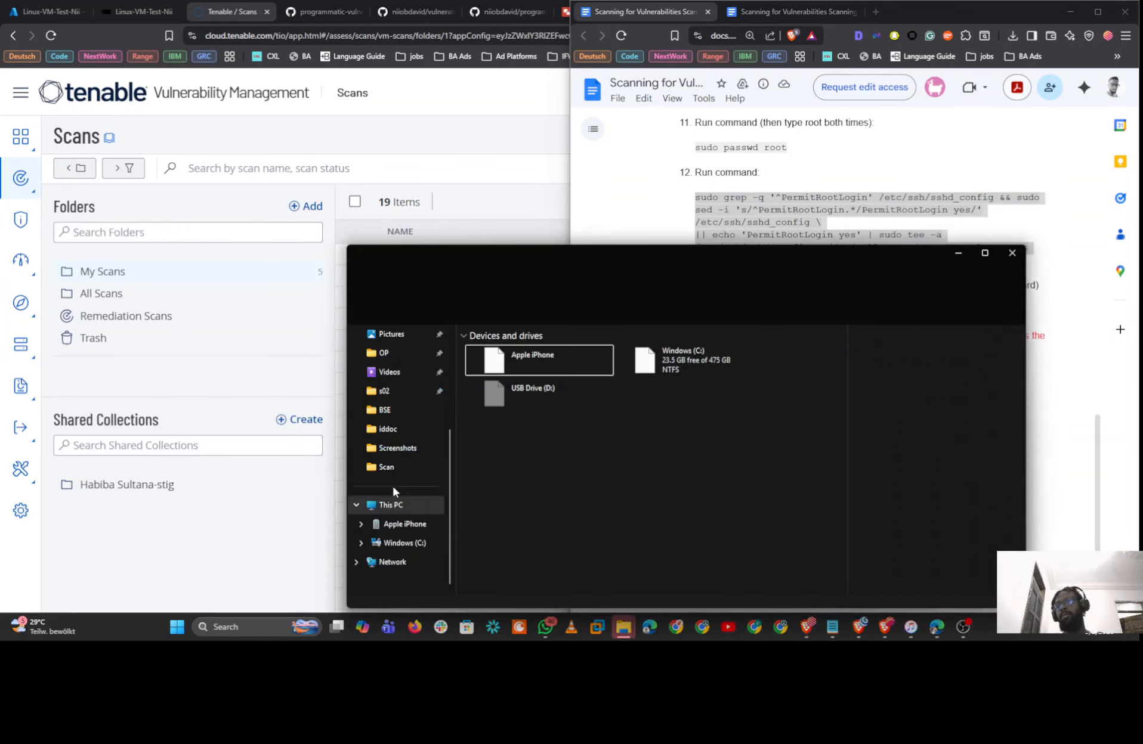
pyautogui.click(389, 468)
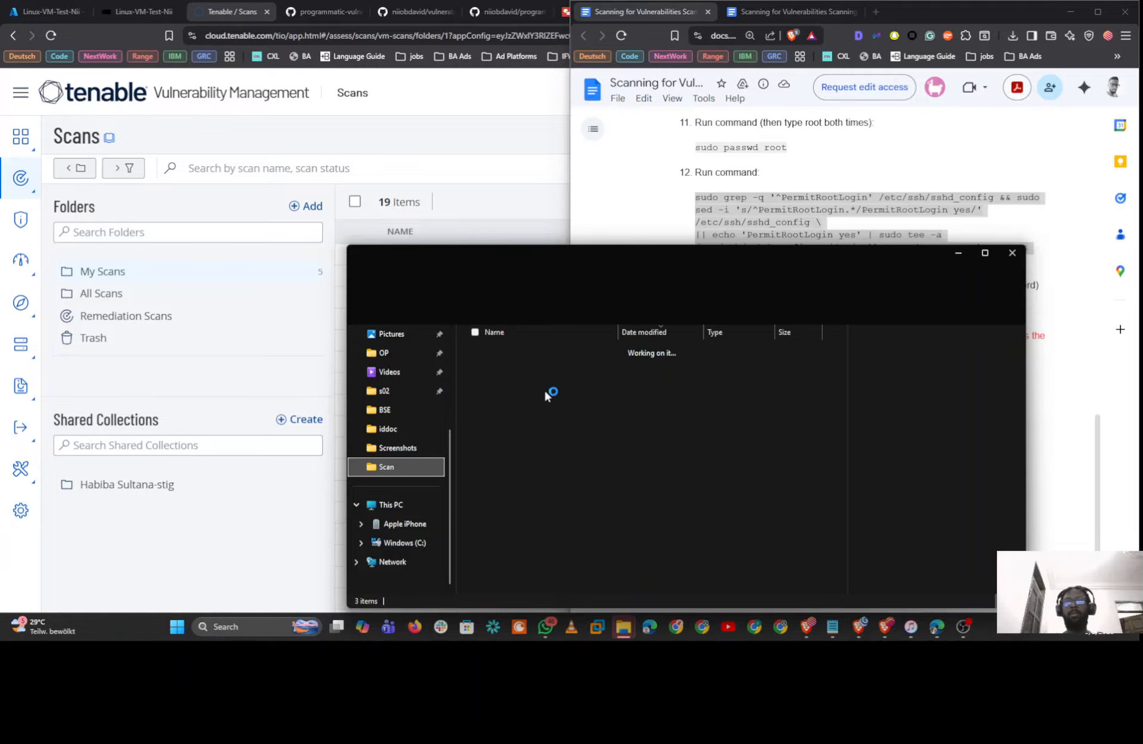
pyautogui.click(535, 368)
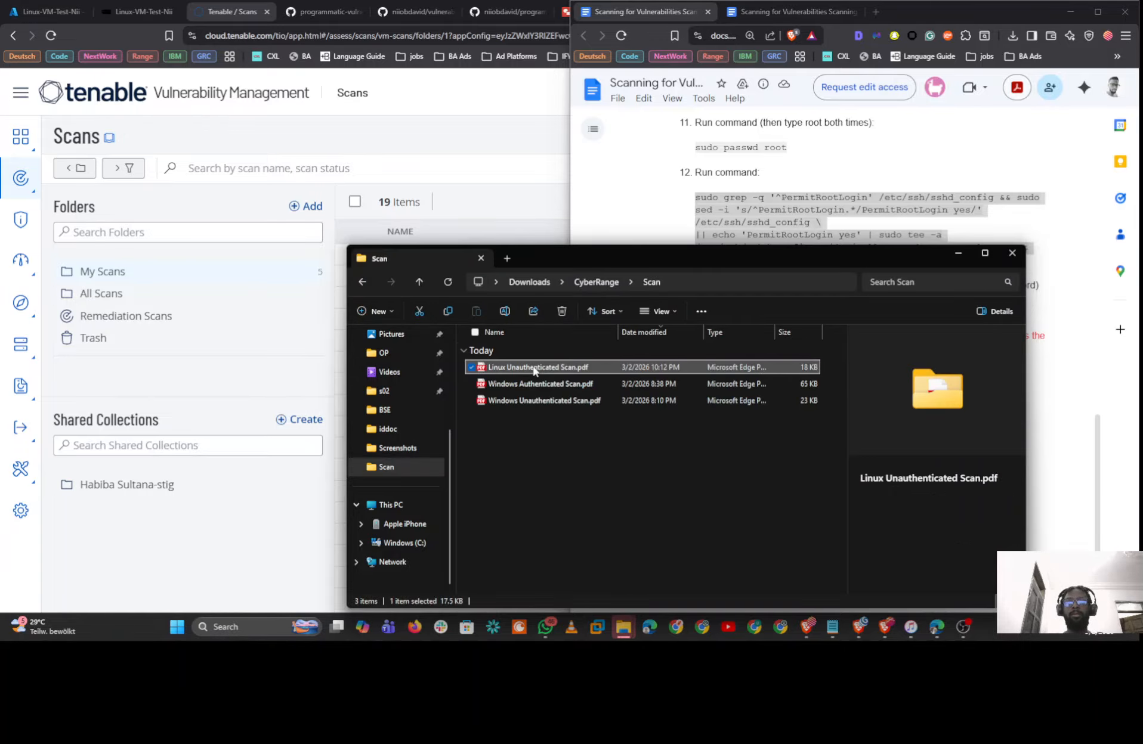
pyautogui.doubleClick(535, 368)
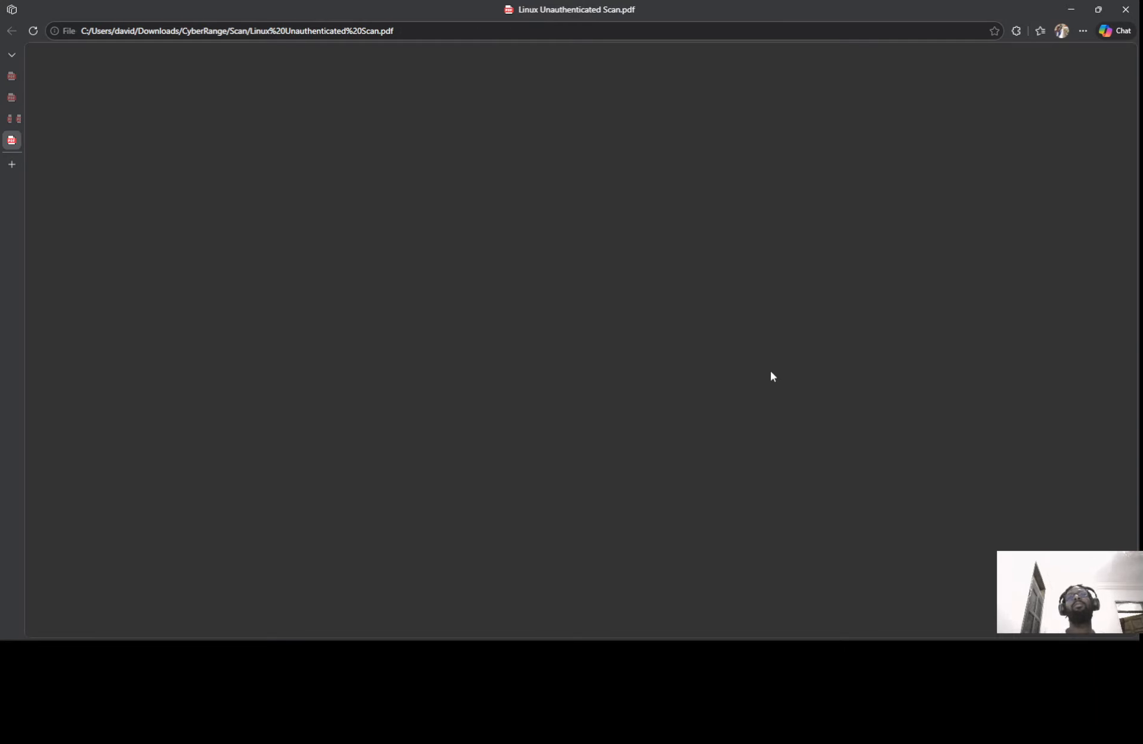
# Scroll to the 10.1.0.233 findings (1 Low, 20 Info, 21 total), then minimize the PDF viewer
pyautogui.scroll(-20, 801, 354)
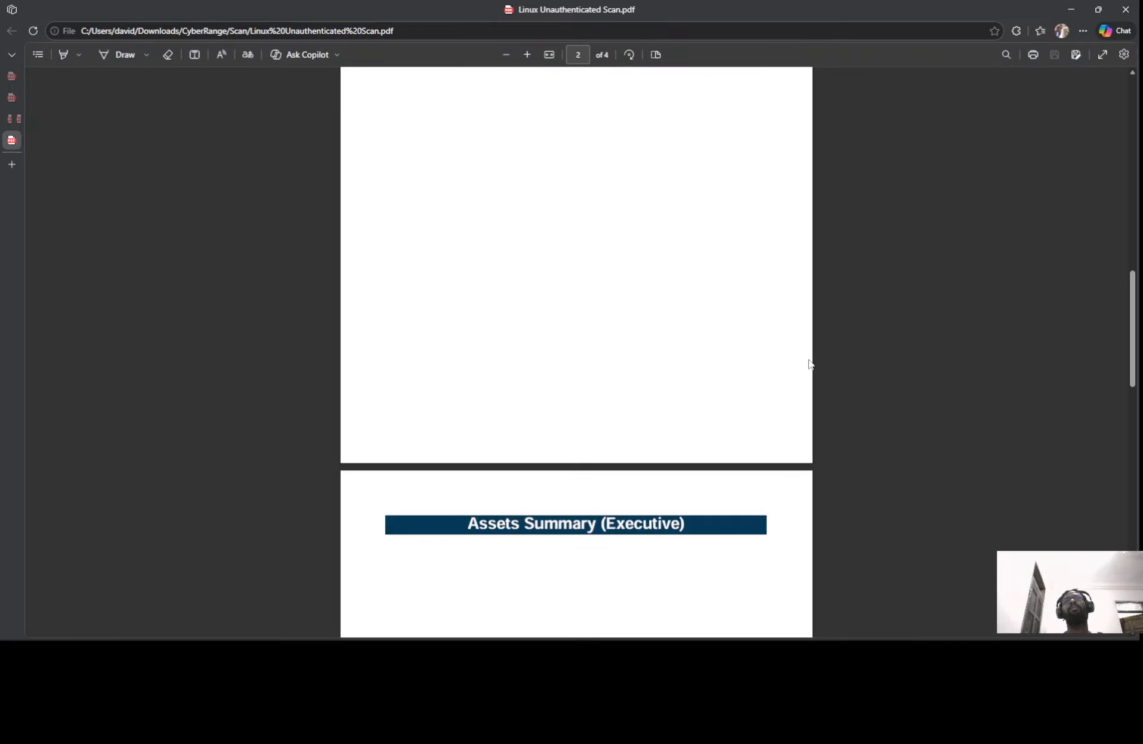
pyautogui.scroll(-2, 809, 362)
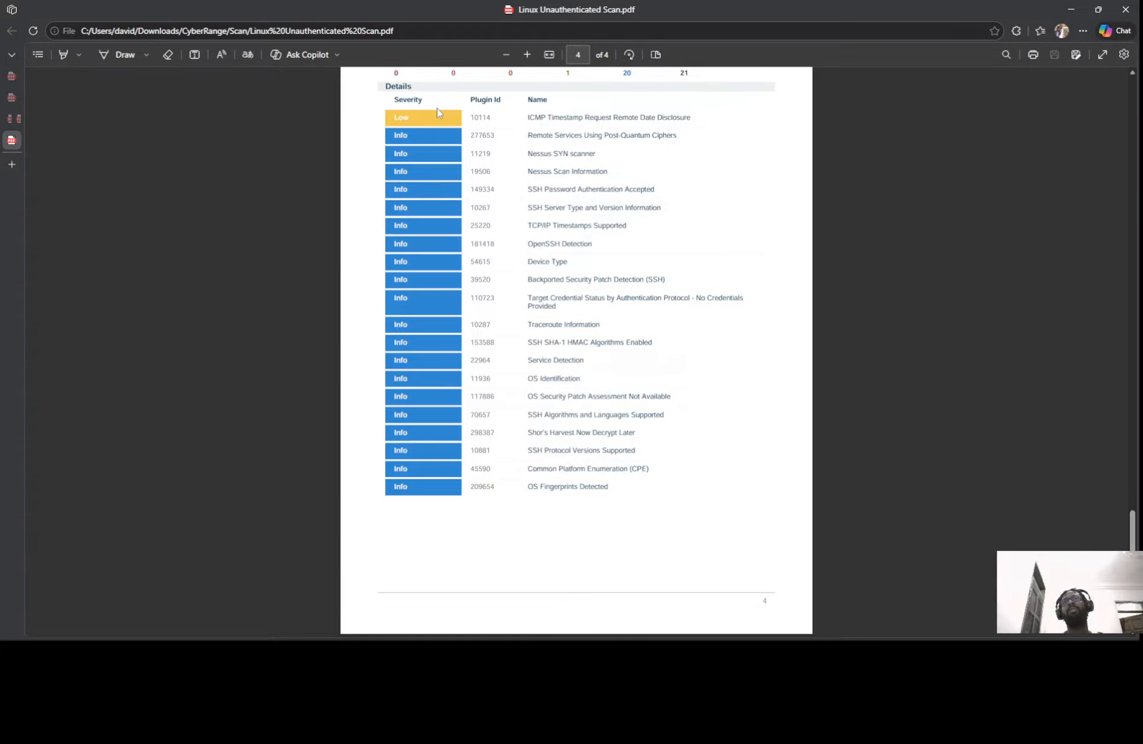
pyautogui.scroll(5, 694, 286)
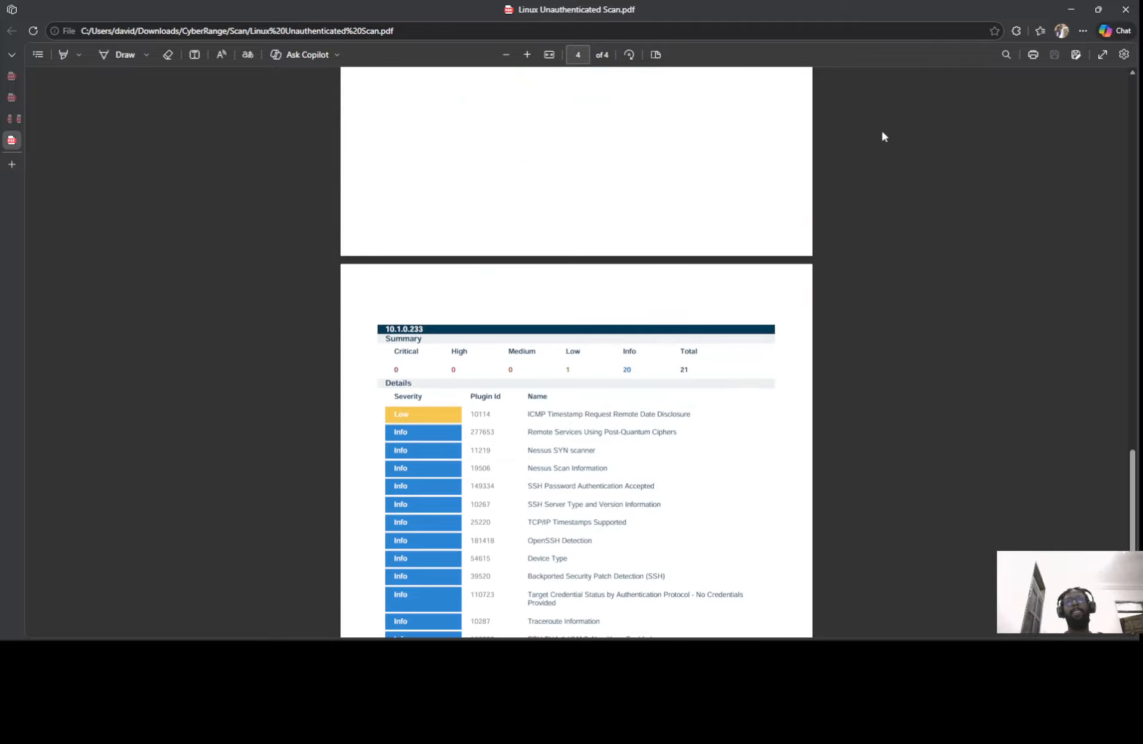
pyautogui.scroll(-2, 691, 288)
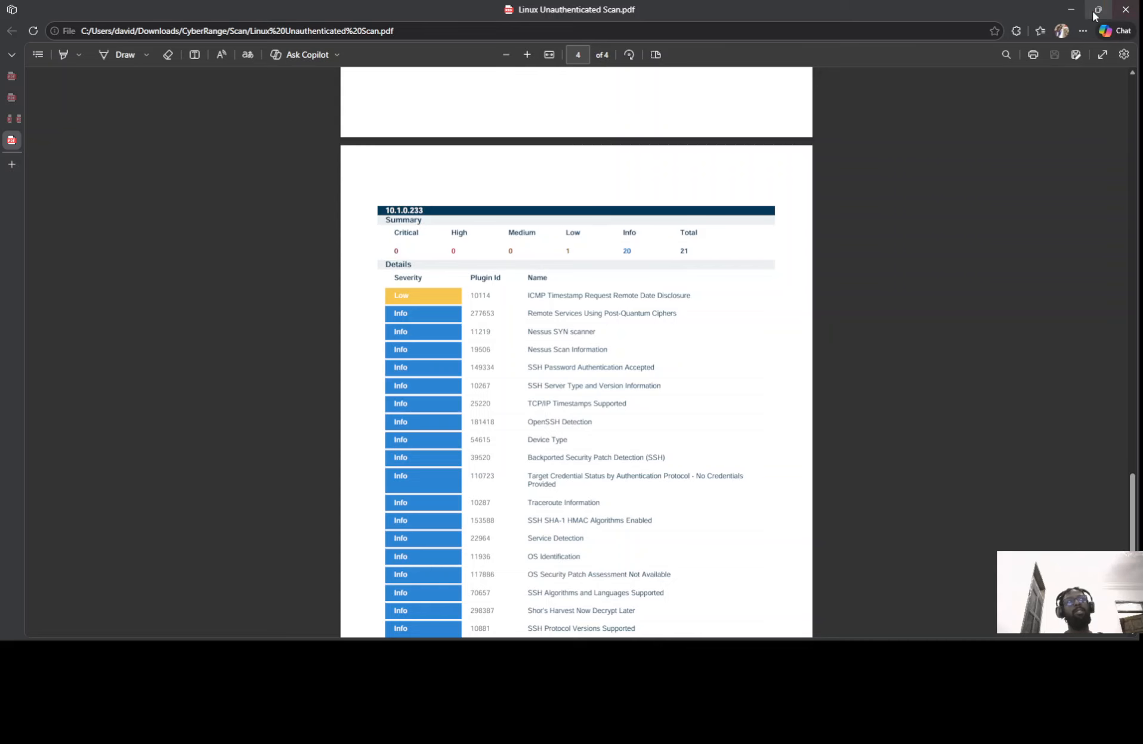
pyautogui.click(1071, 9)
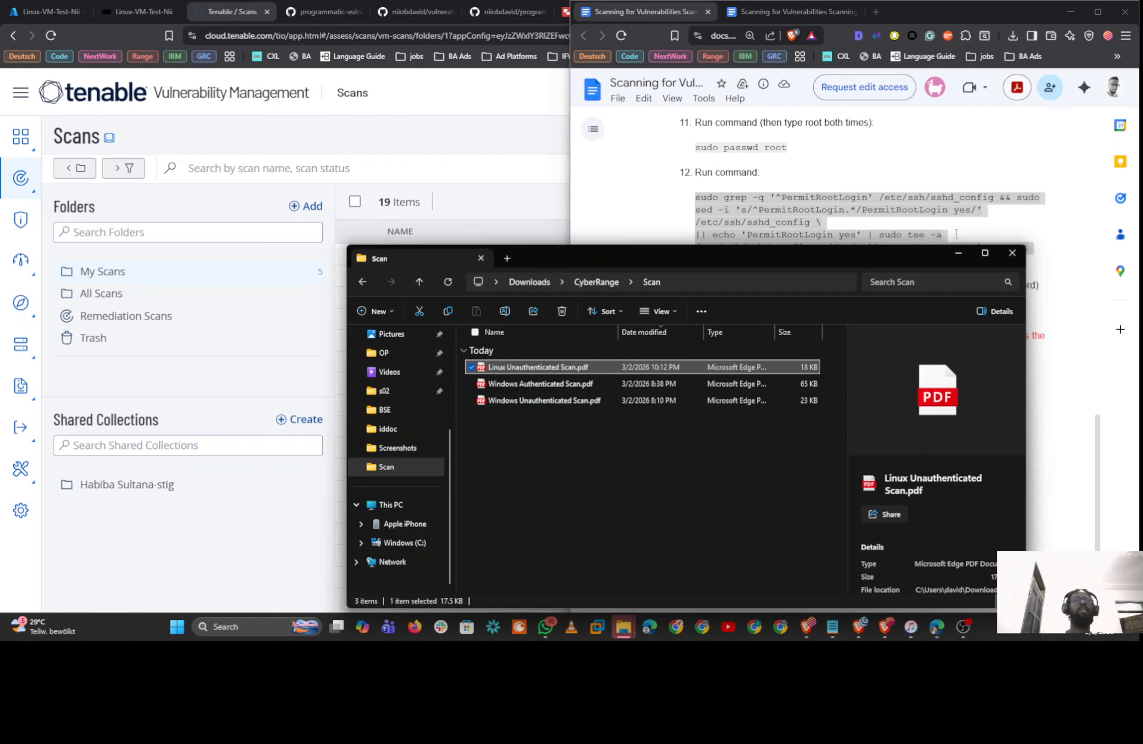
# Open the completed Linux-VM-Test-Nii scan's summary: 6-minute run, 1 critical, 2 high, 5 medium, 2 low
pyautogui.click(958, 253)
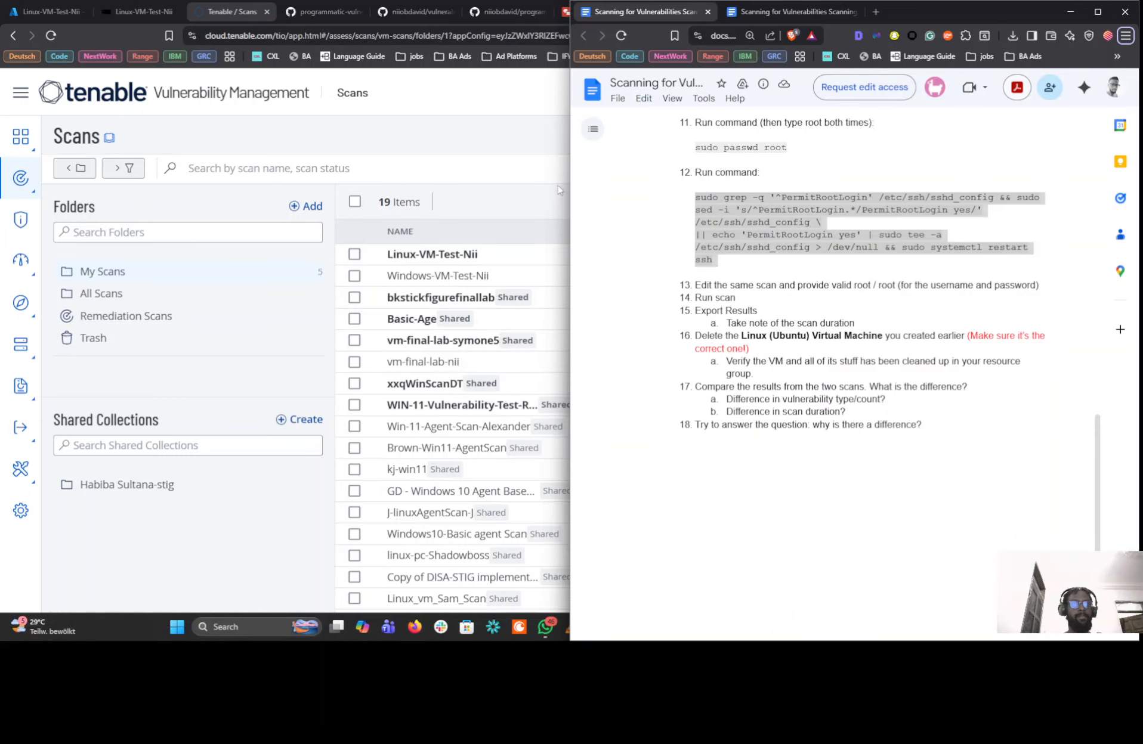
pyautogui.click(540, 132)
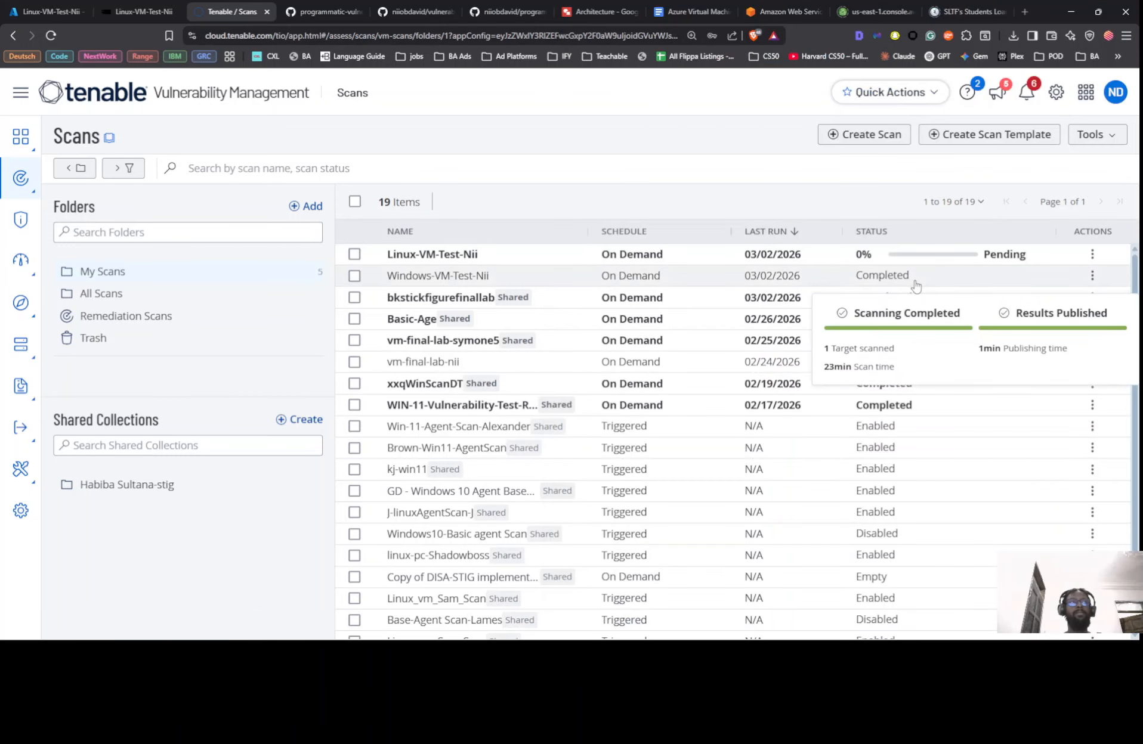
pyautogui.moveTo(904, 254)
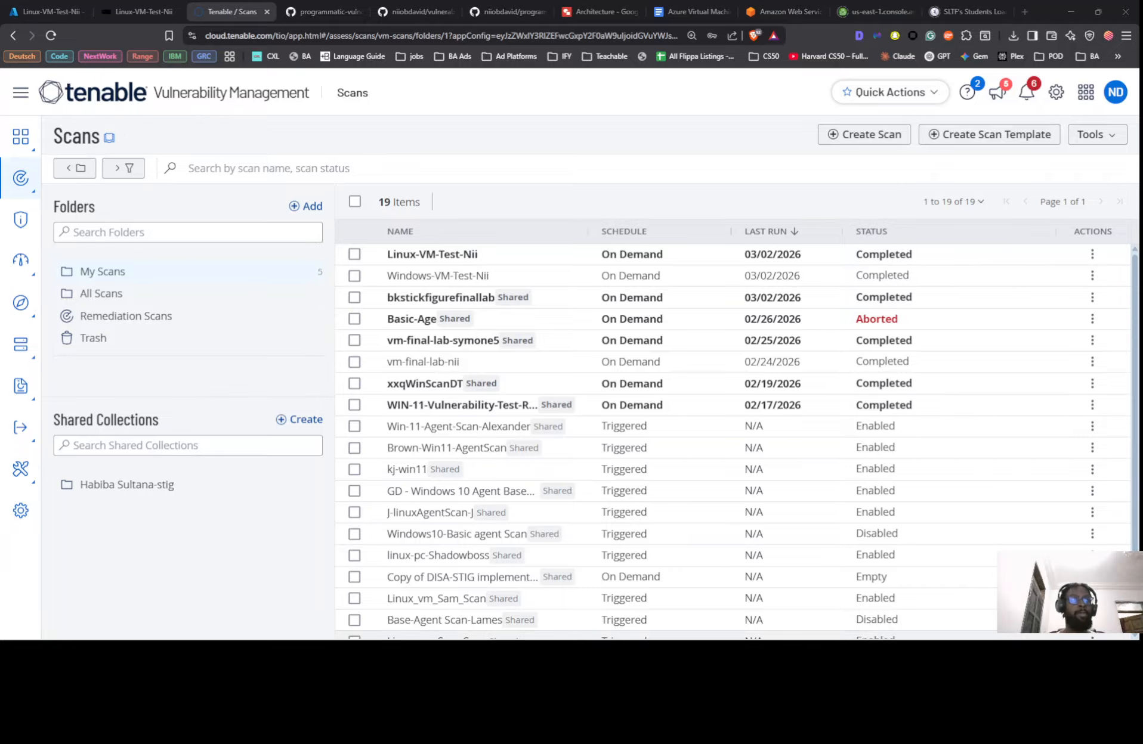
pyautogui.click(695, 254)
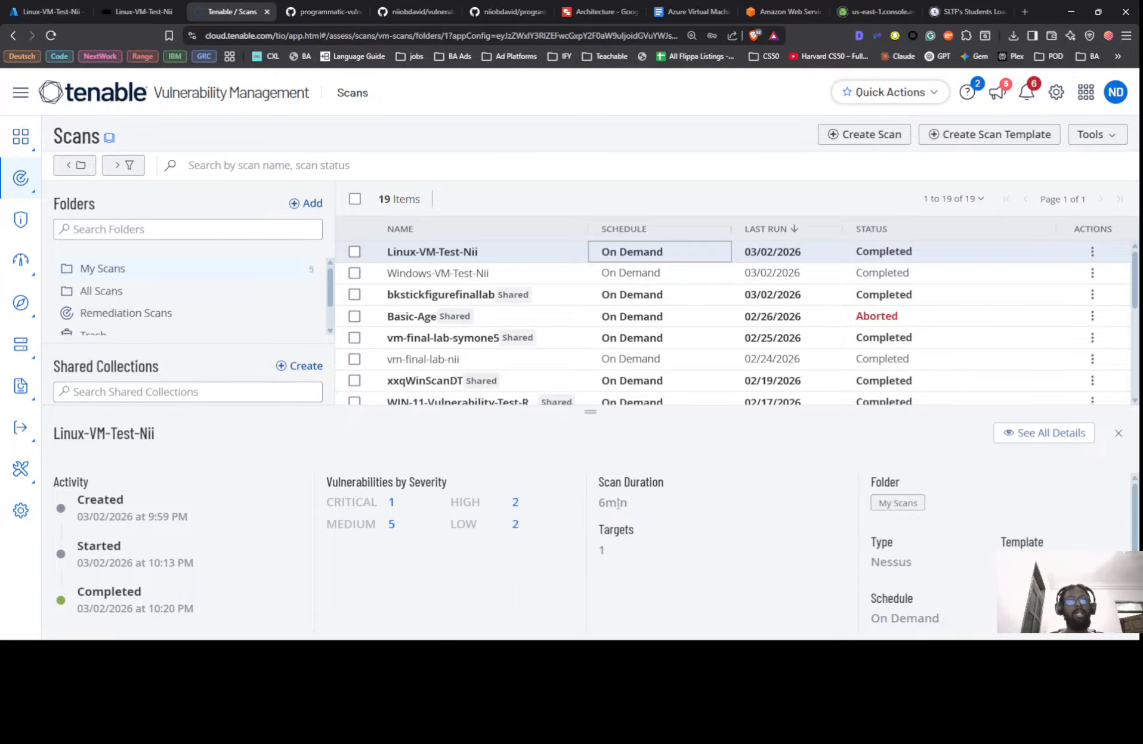
# Show the Linux-VM-Test-Nii scan details with its 67 plugin findings beside the lab instructions
pyautogui.click(1038, 435)
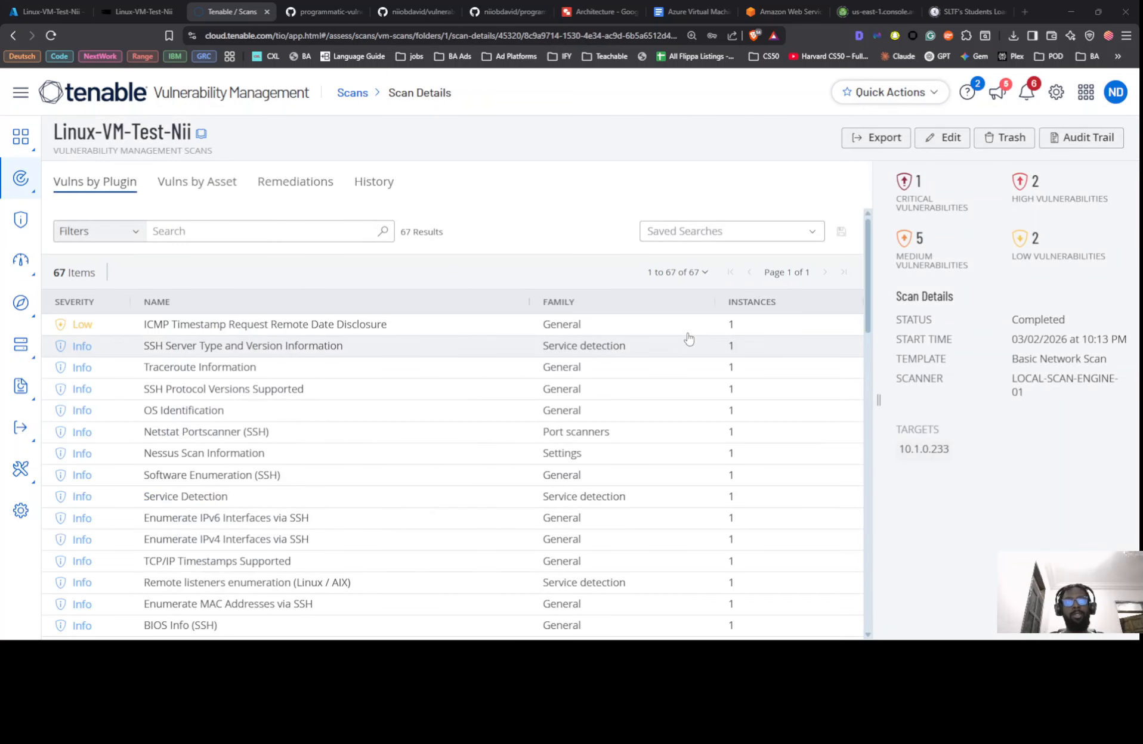
pyautogui.hotkey('alt', 'Tab')
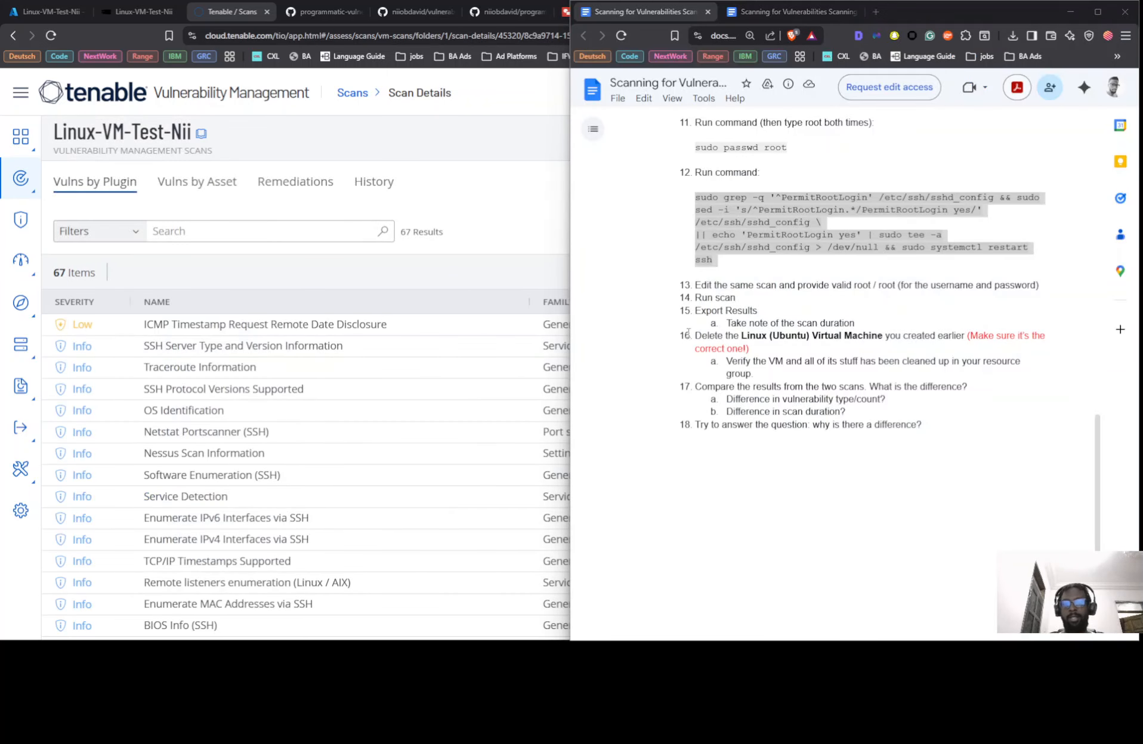
# Record '6mins' as the authenticated scan time in the Notepad notes
pyautogui.hotkey('alt', 'Tab')
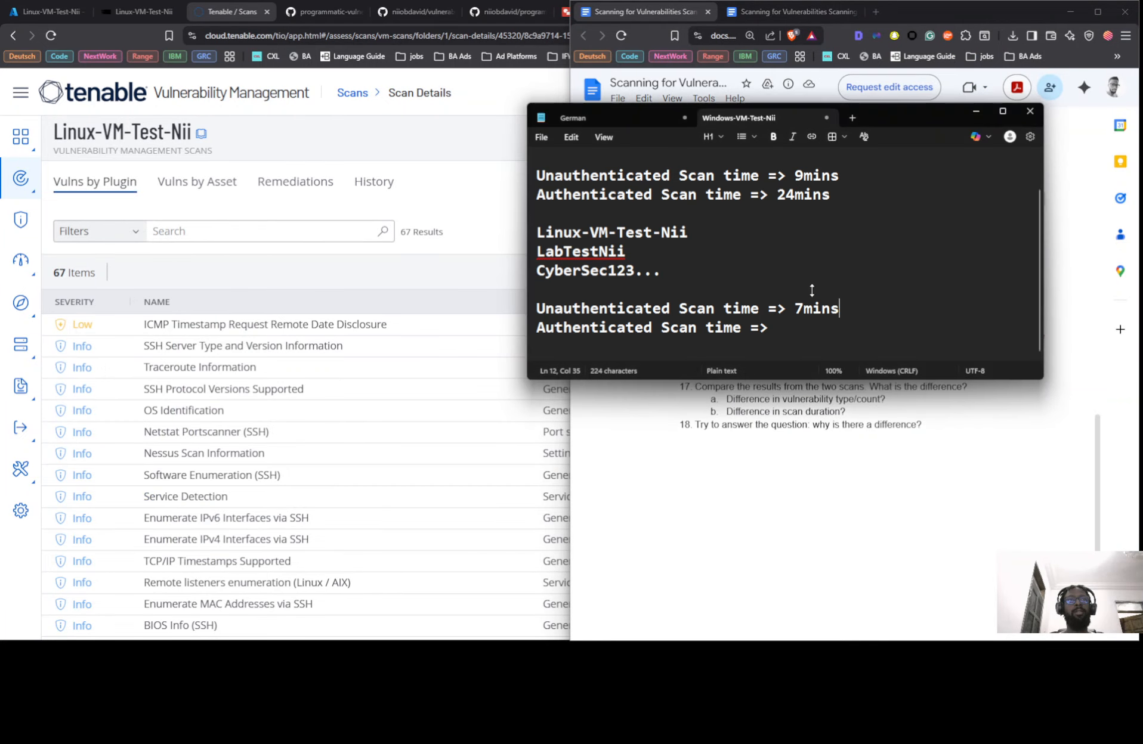
pyautogui.write('6')
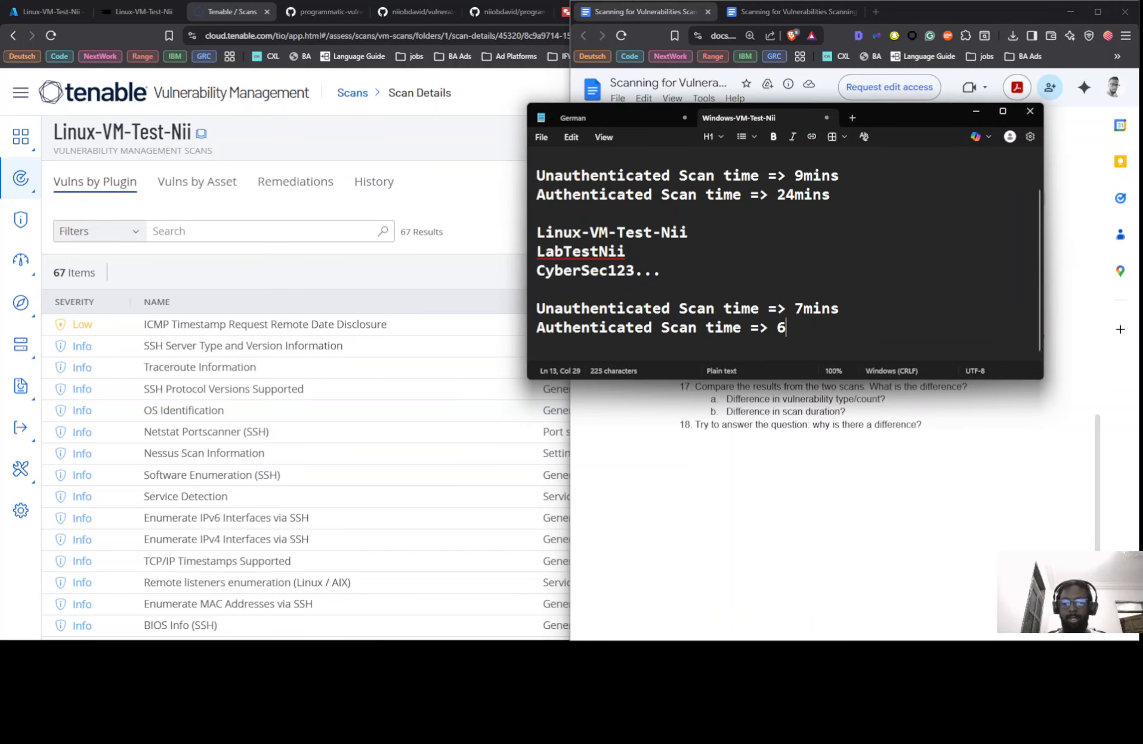
pyautogui.write('mins')
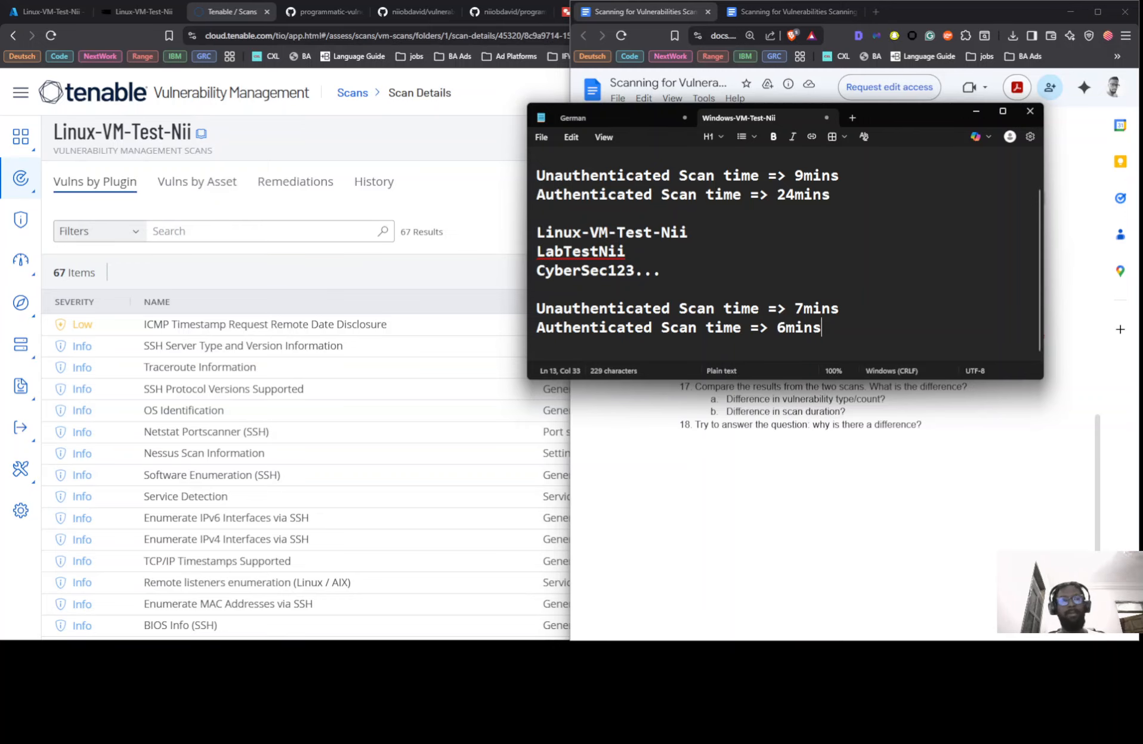
pyautogui.click(760, 454)
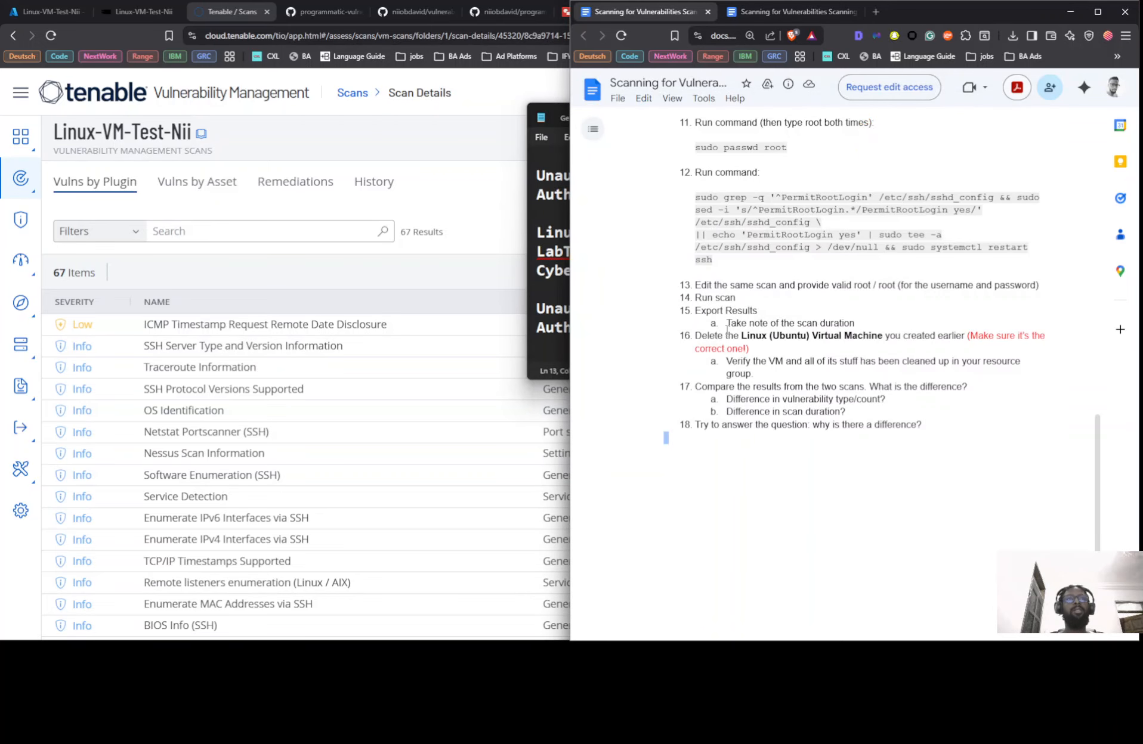
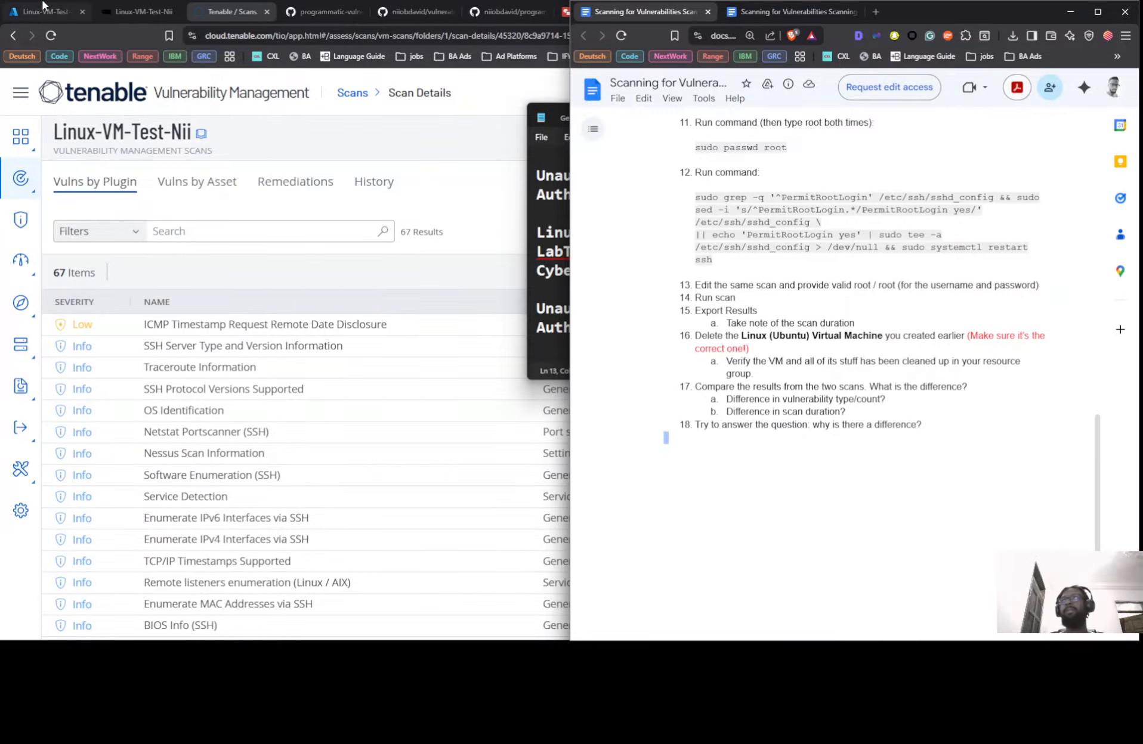
# Delete Linux-VM-Test-Nii from its Overview page along with its OS disk and network interface
pyautogui.click(67, 8)
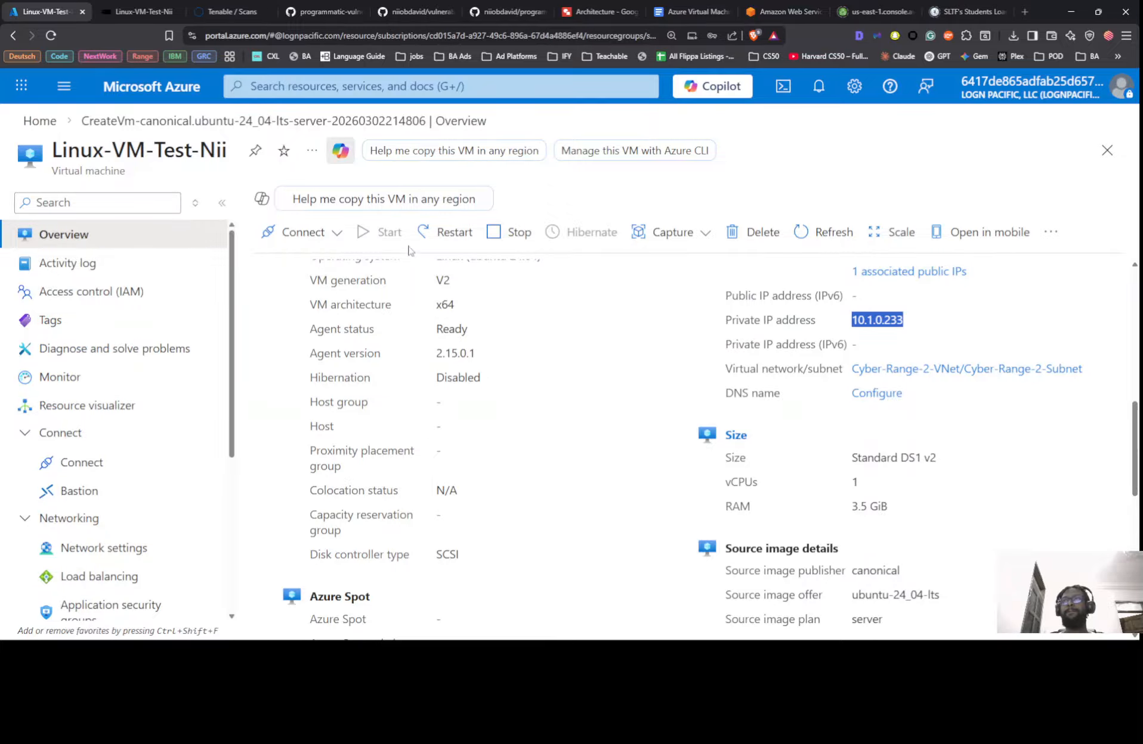
pyautogui.click(768, 234)
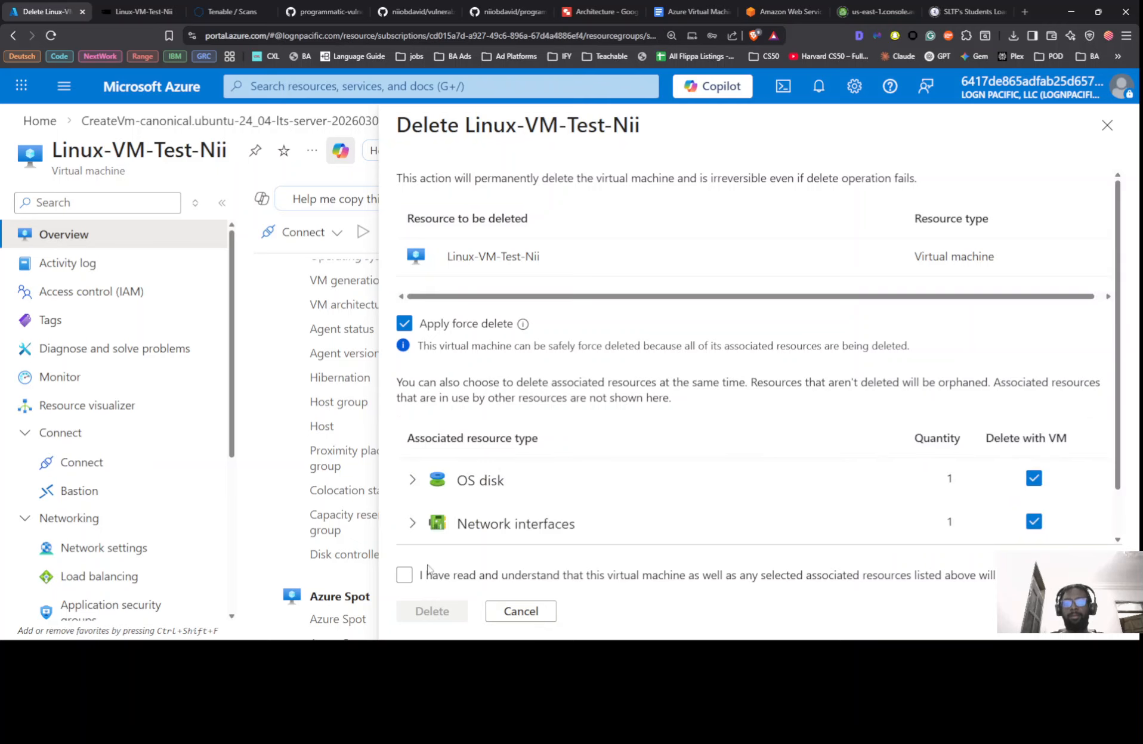
pyautogui.click(405, 575)
pyautogui.click(432, 611)
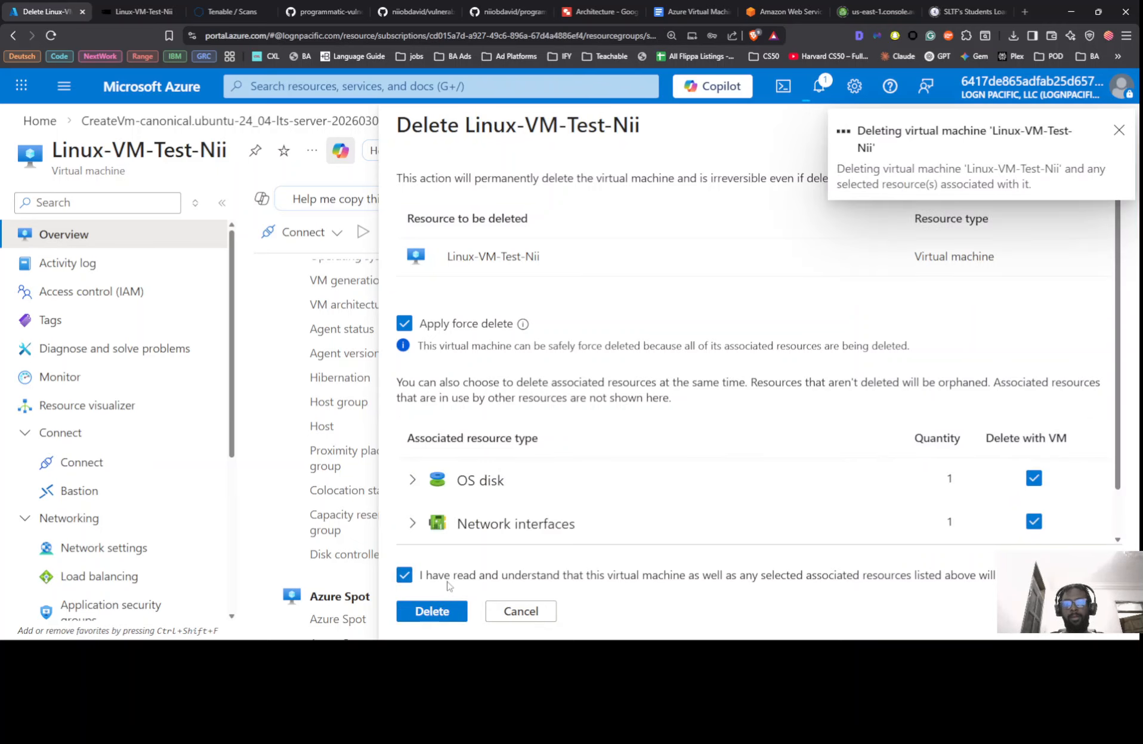
pyautogui.scroll(-5, 569, 451)
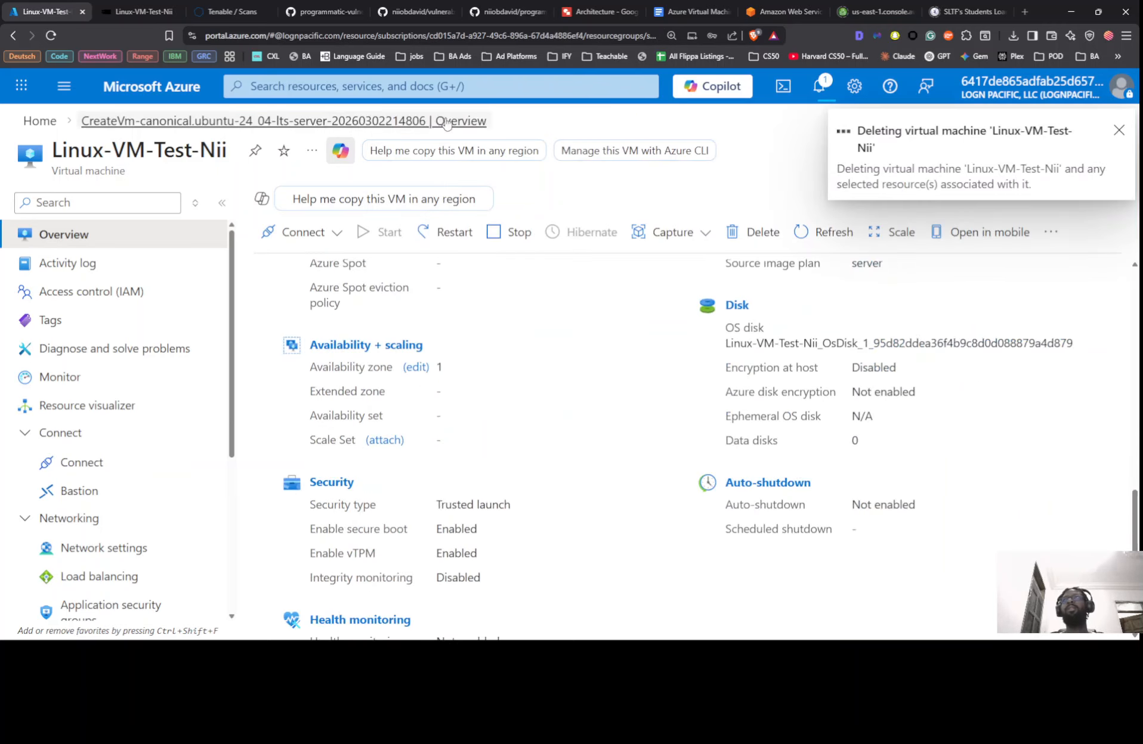
pyautogui.hotkey('alt', 'Tab')
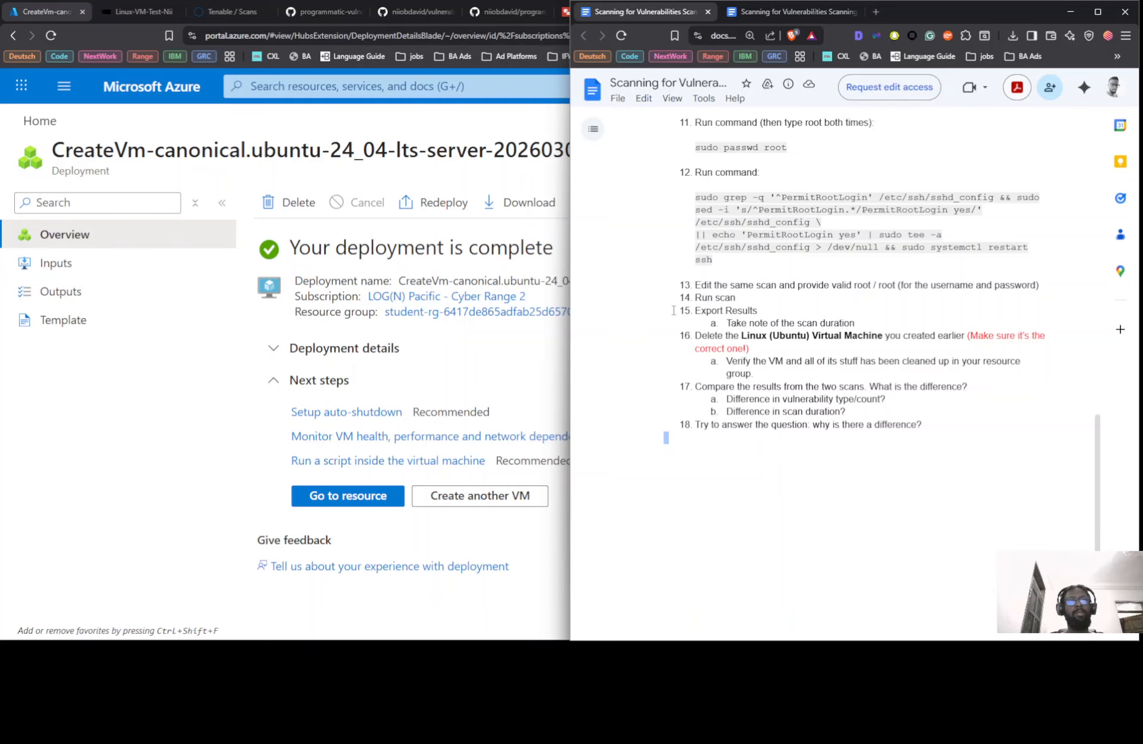
pyautogui.press('super+Tab')
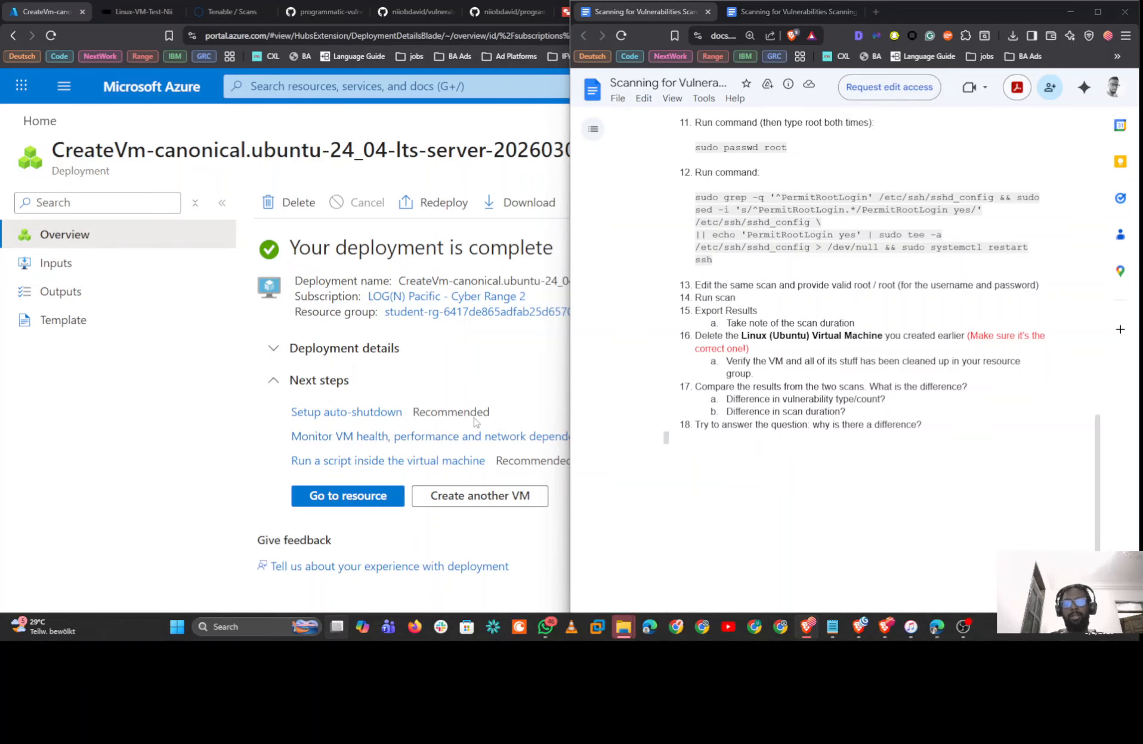
# Export the Linux-VM-Test-Nii scan results from Tenable as a PDF report
pyautogui.click(776, 180)
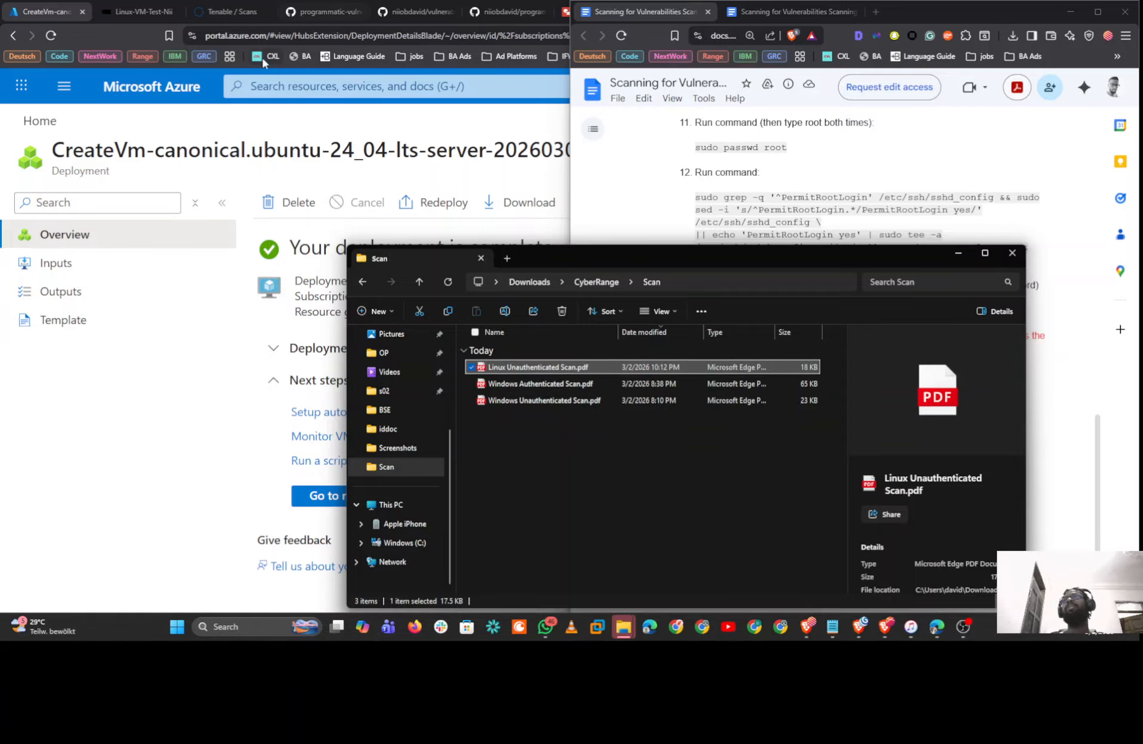
pyautogui.click(208, 10)
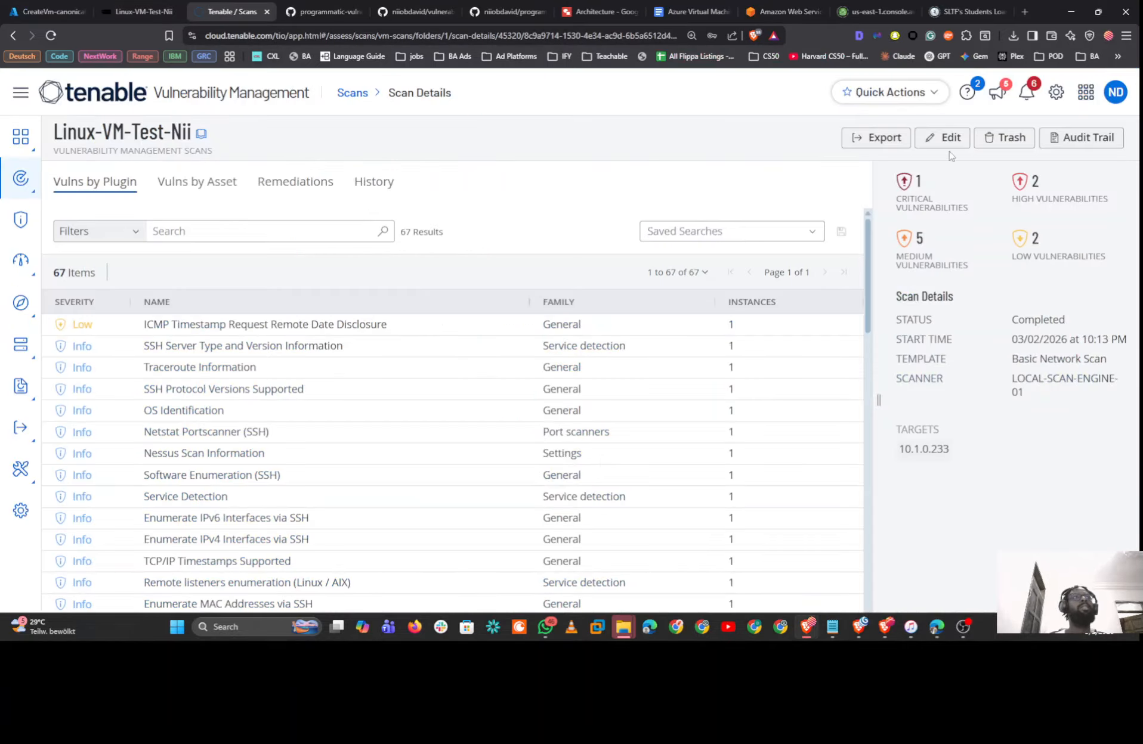
pyautogui.click(875, 138)
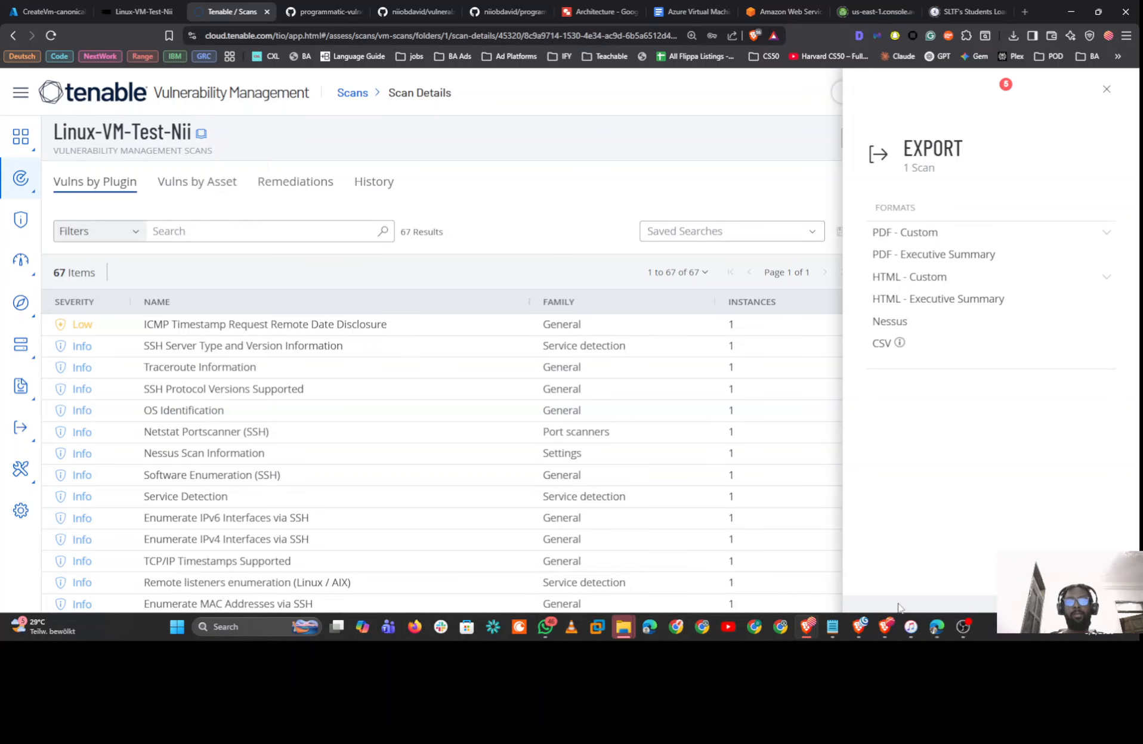
pyautogui.click(963, 627)
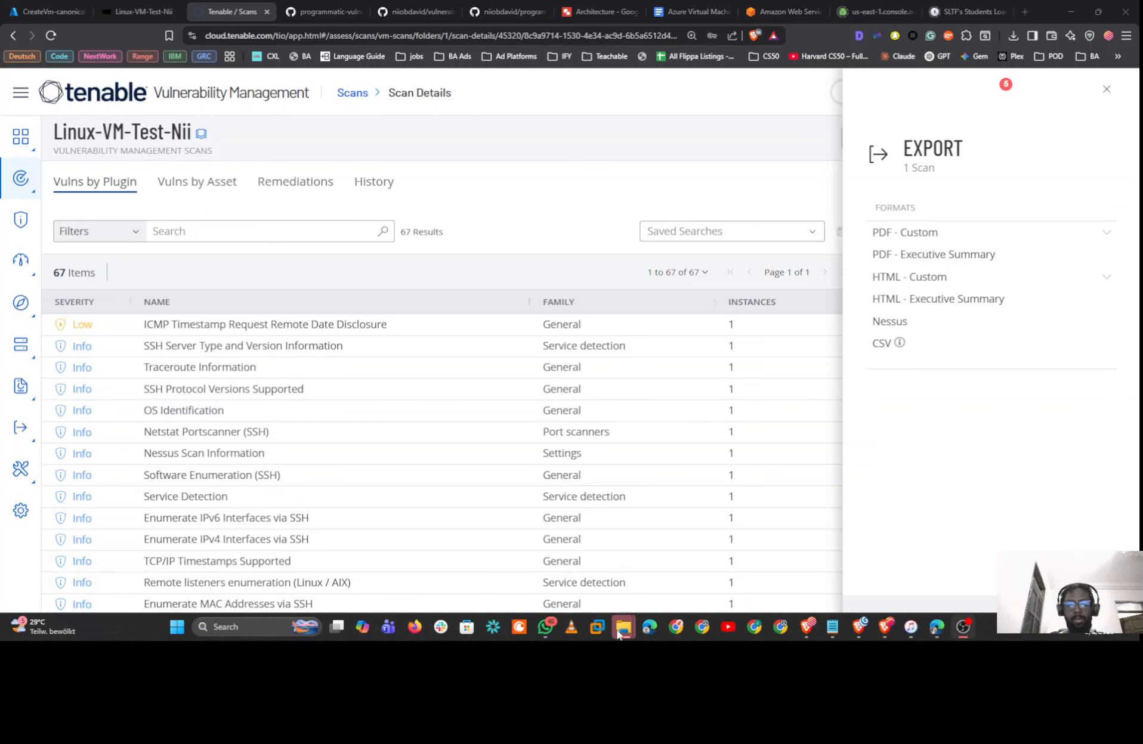
pyautogui.moveTo(623, 627)
pyautogui.click(654, 577)
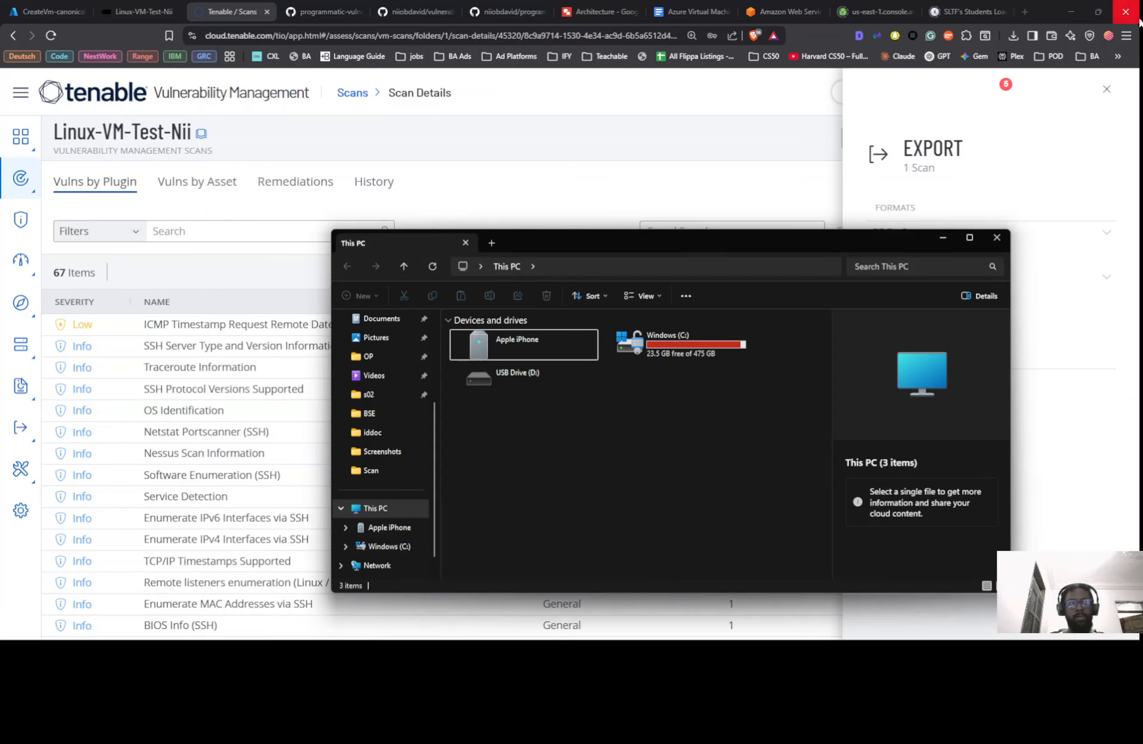
pyautogui.click(991, 240)
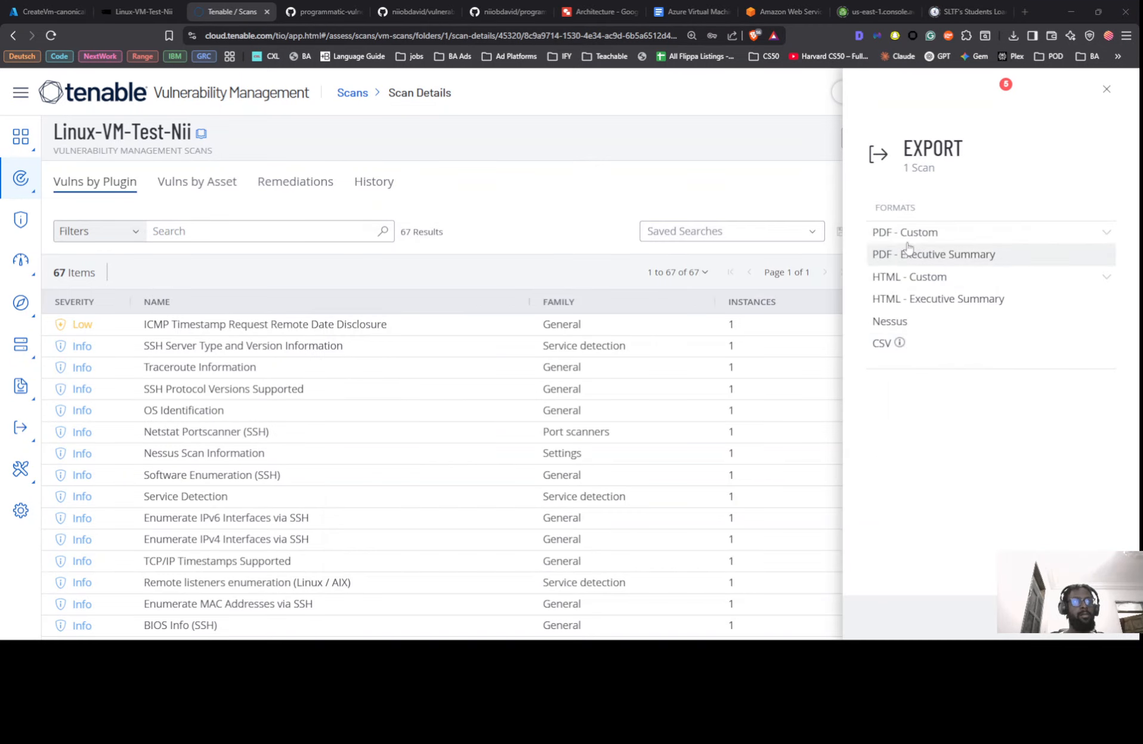
pyautogui.click(907, 253)
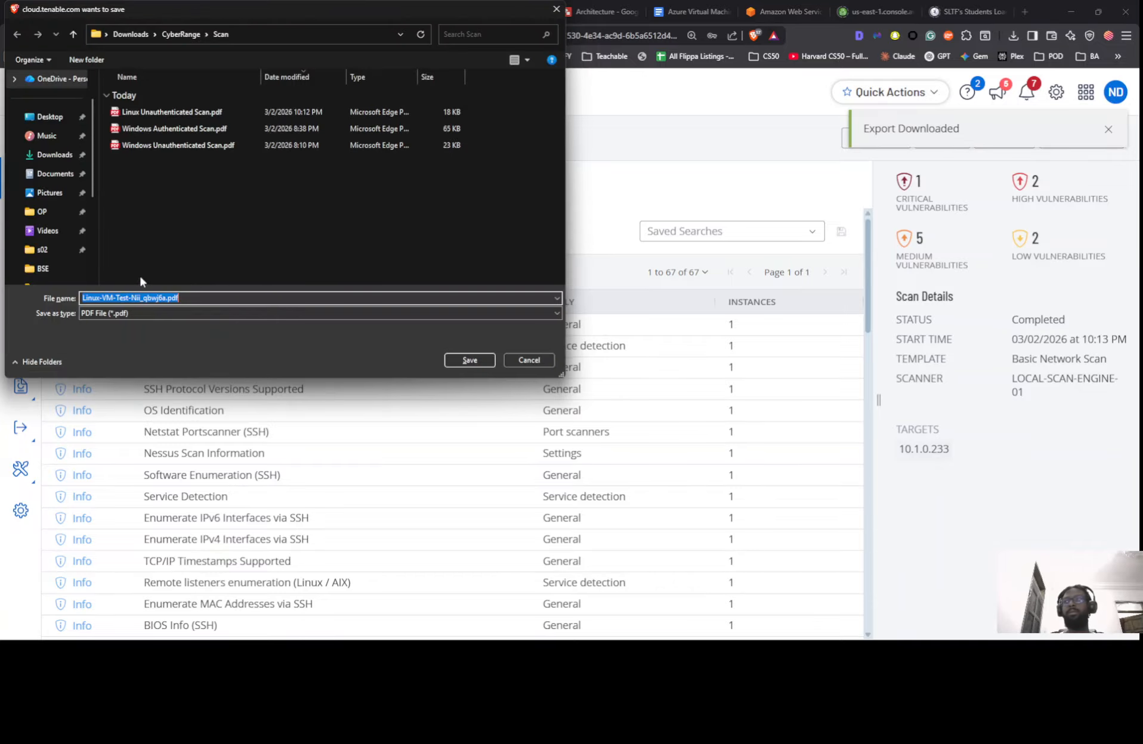
# Save the PDF as 'Linux Authenticated Scan.pdf' in the Scan folder
pyautogui.click(179, 112)
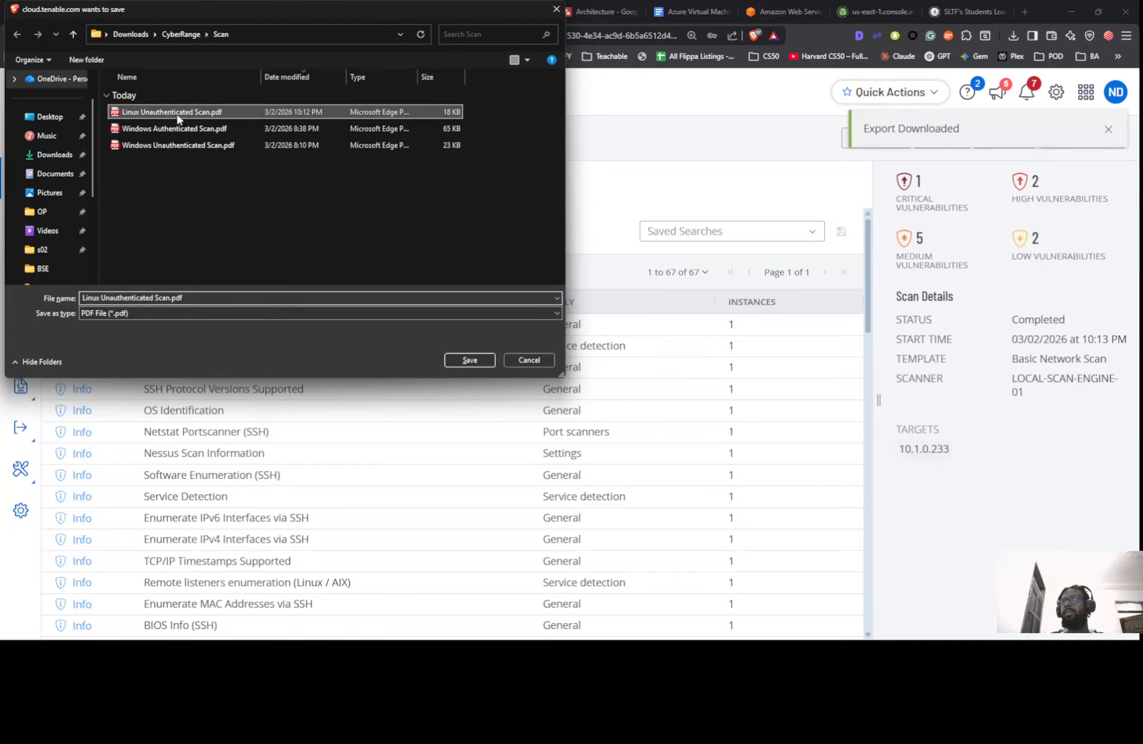
pyautogui.click(111, 298)
pyautogui.click(112, 298)
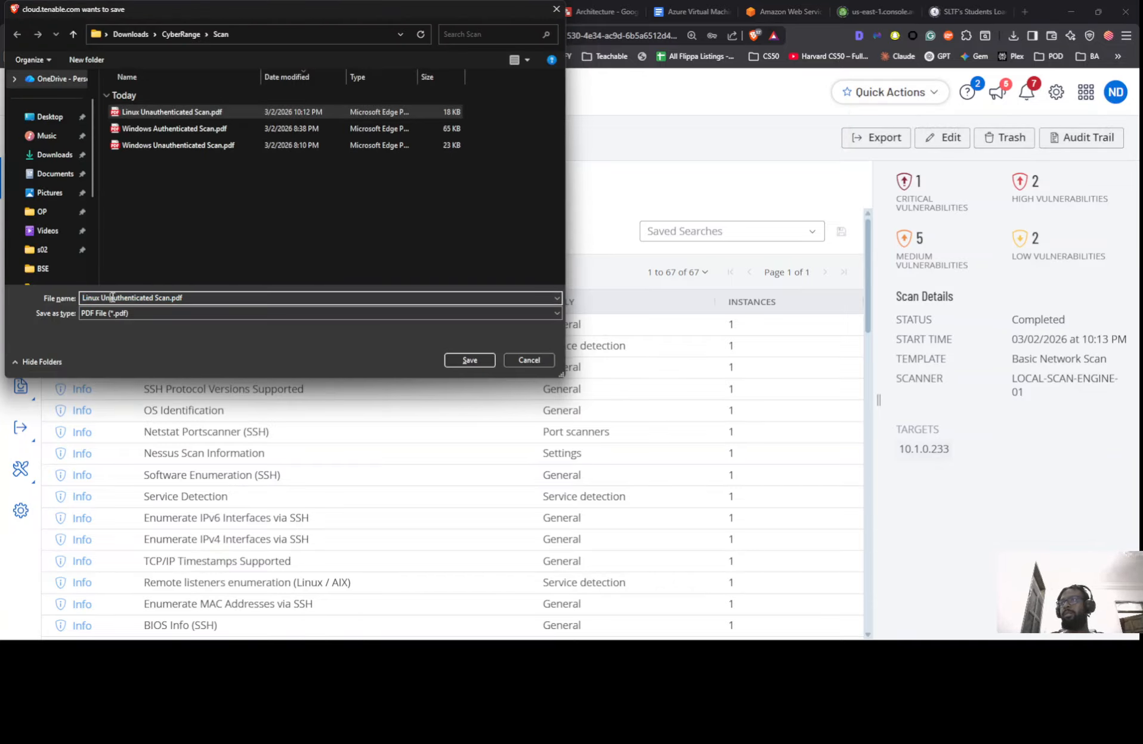
pyautogui.press('BackSpace')
pyautogui.press('BackSpace')
pyautogui.press('BackSpace')
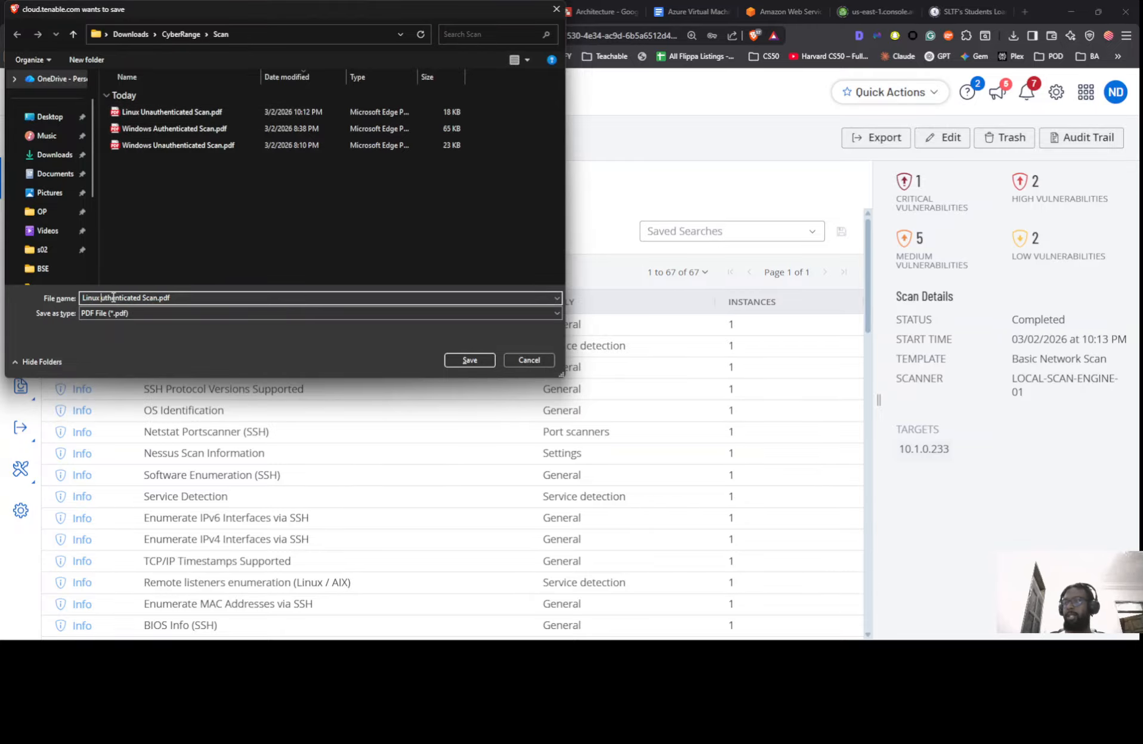
pyautogui.write('A')
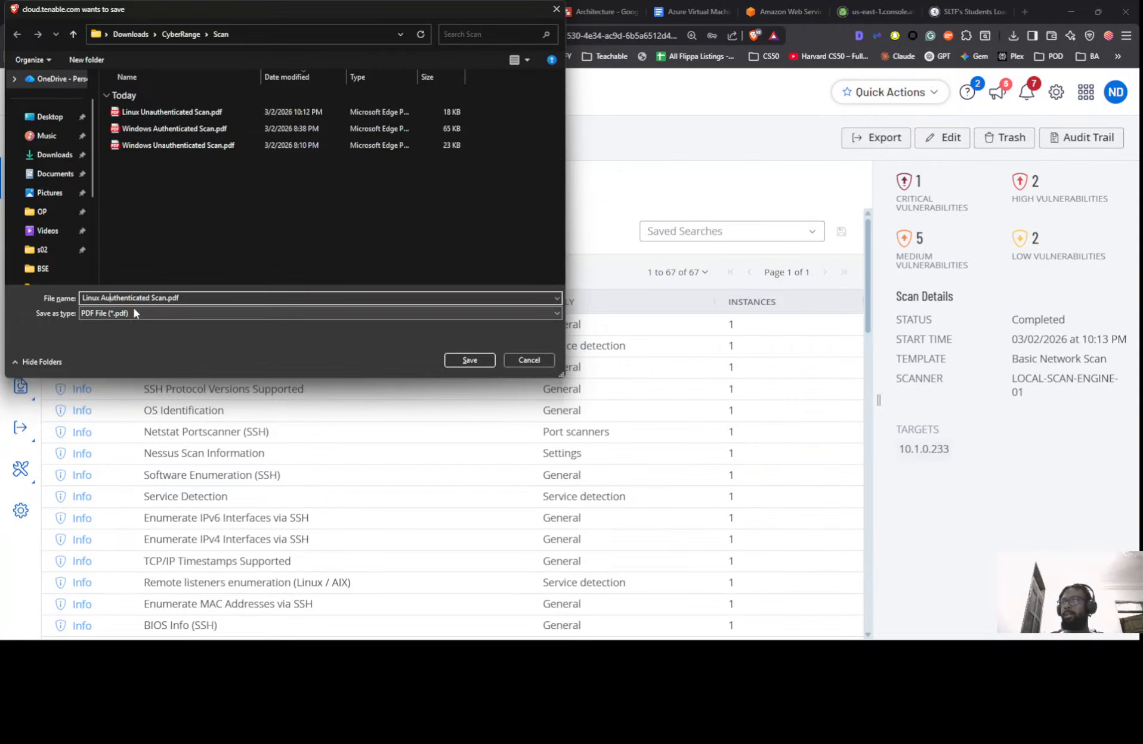
pyautogui.click(485, 355)
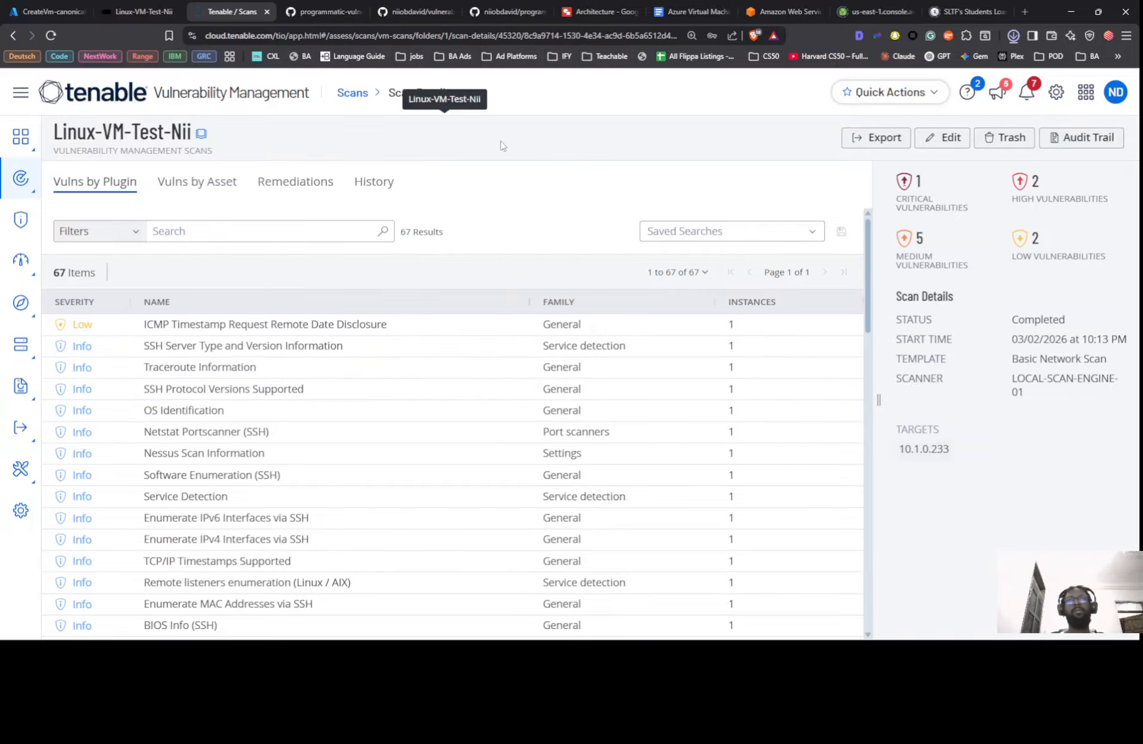
# Open the Linux Unauthenticated and Authenticated Scan PDFs side by side in Edge
pyautogui.hotkey('alt', 'Tab')
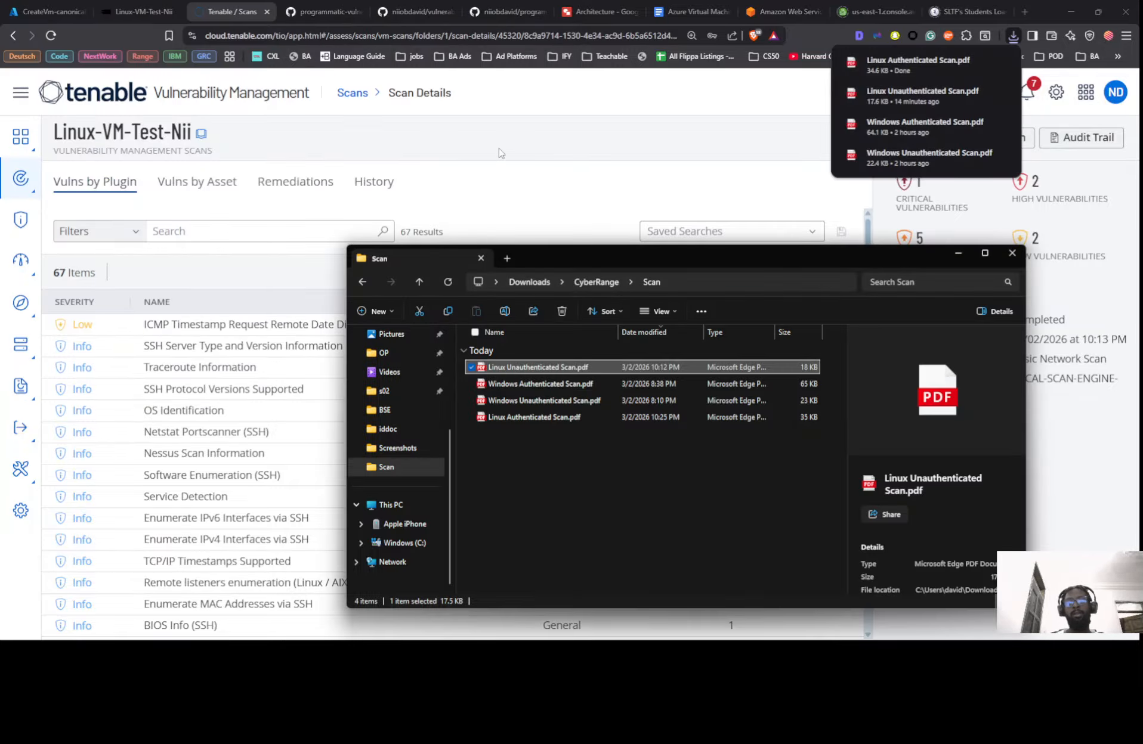
pyautogui.doubleClick(550, 368)
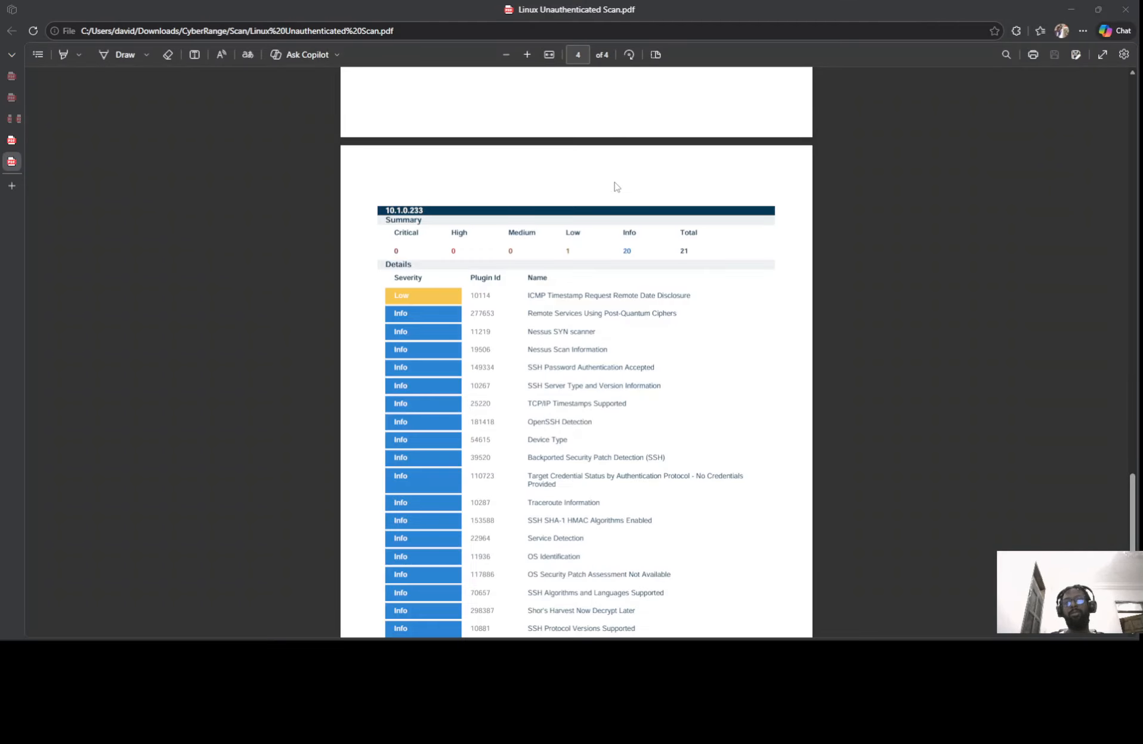
pyautogui.hotkey('alt', 'Tab')
pyautogui.doubleClick(551, 420)
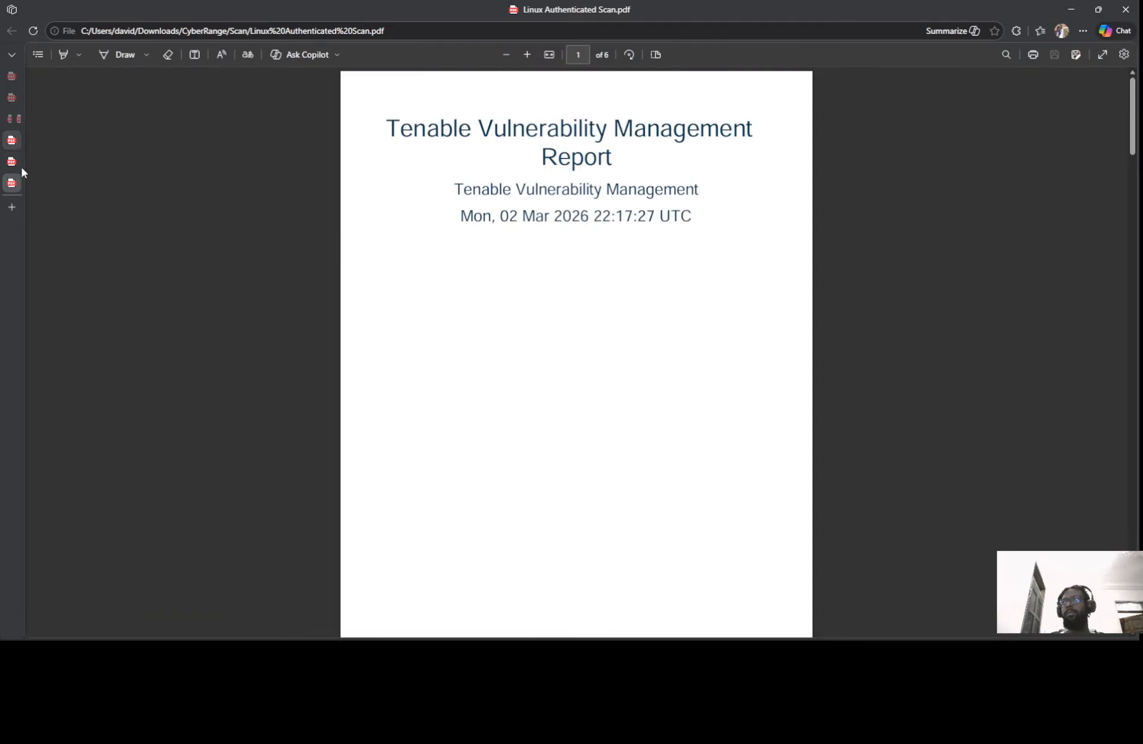
pyautogui.moveTo(13, 185)
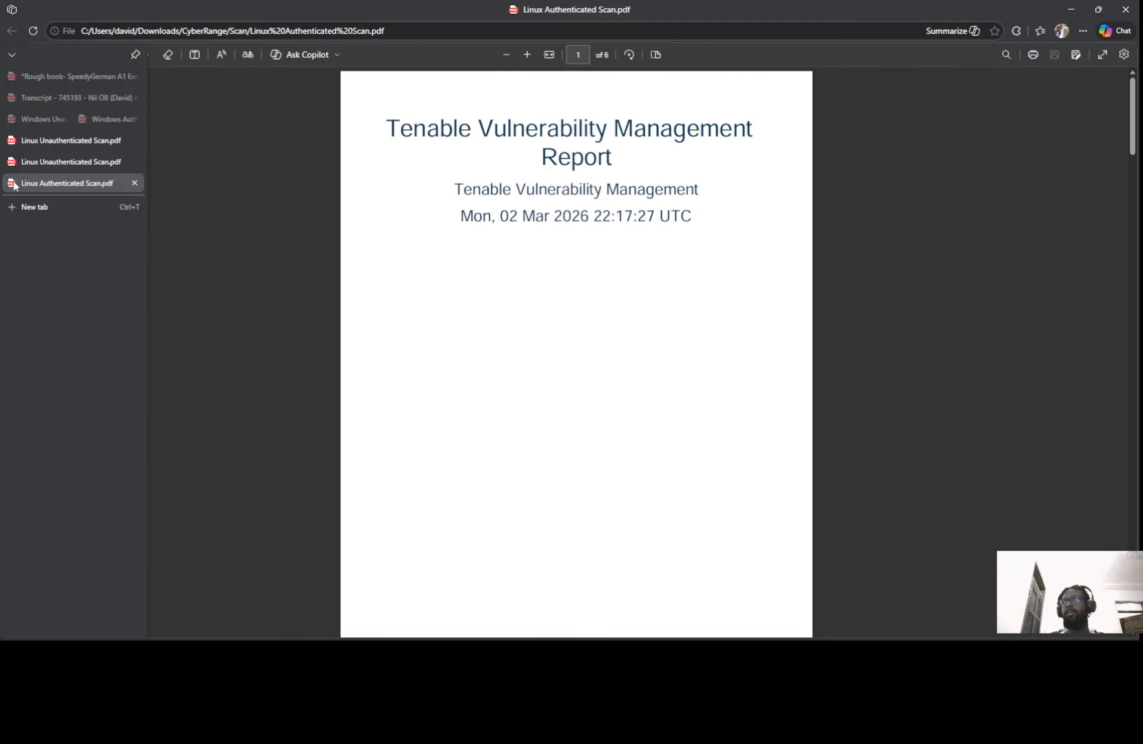
pyautogui.moveTo(13, 185); pyautogui.dragTo(258, 176)
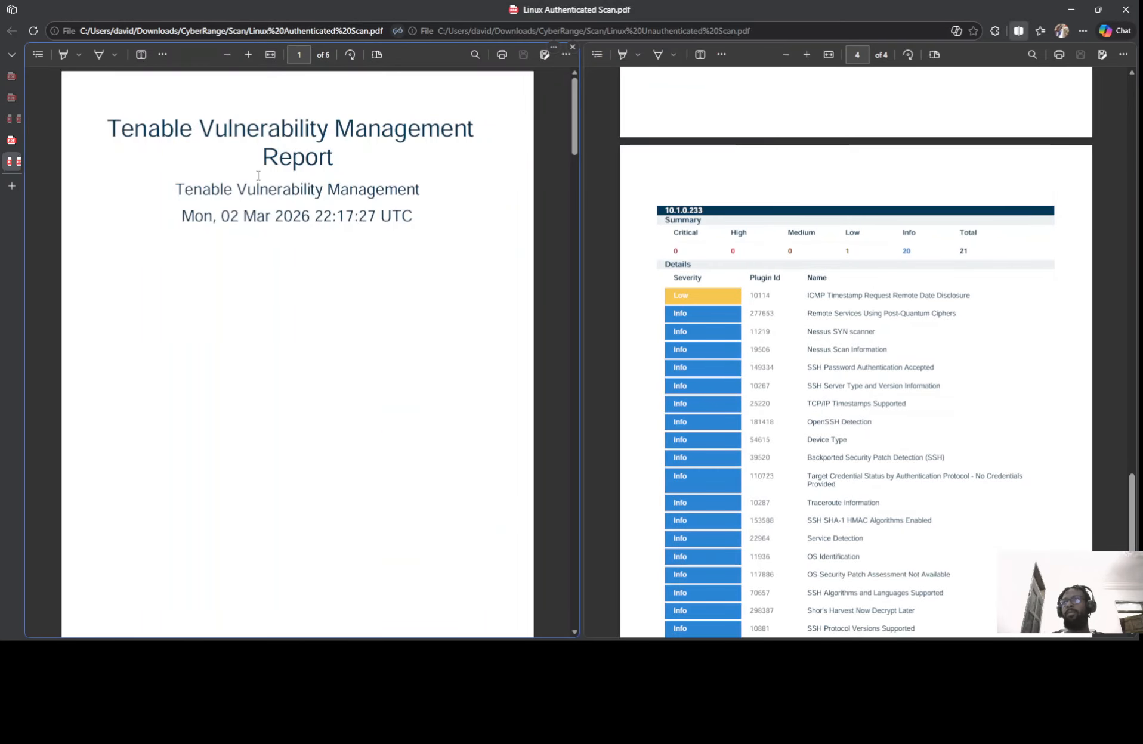
# Scroll through both reports in parallel to compare their findings
pyautogui.scroll(-15, 321, 204)
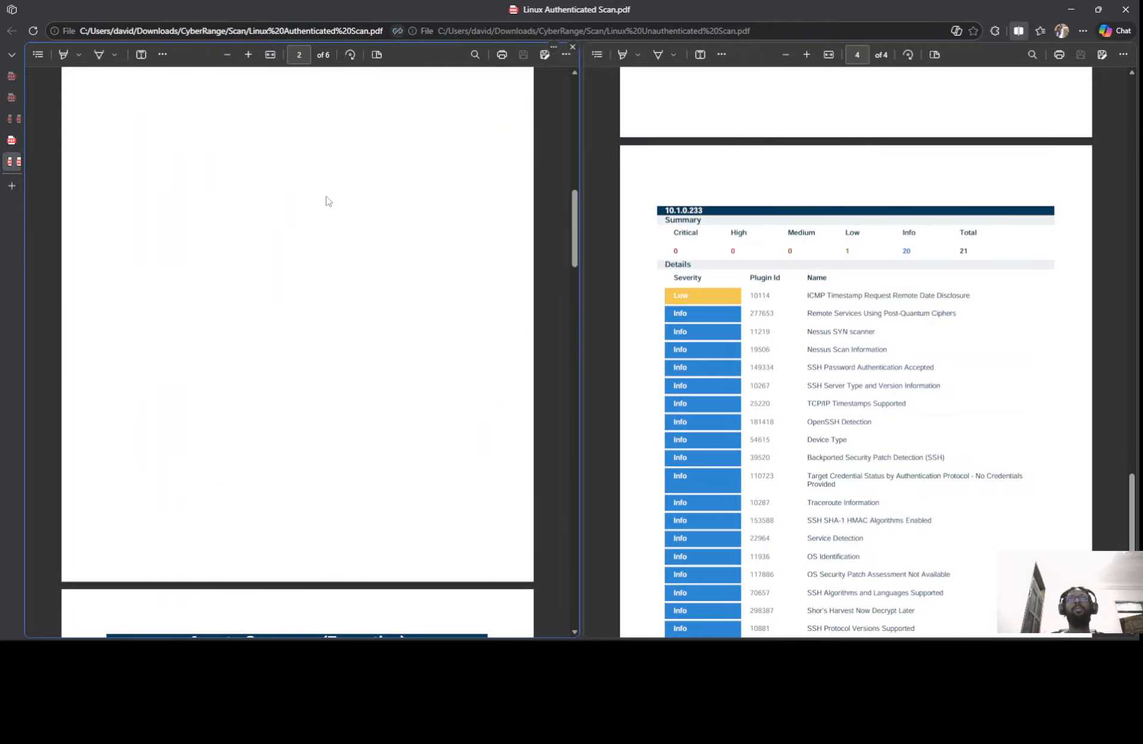
pyautogui.click(640, 201)
pyautogui.scroll(-10, 483, 197)
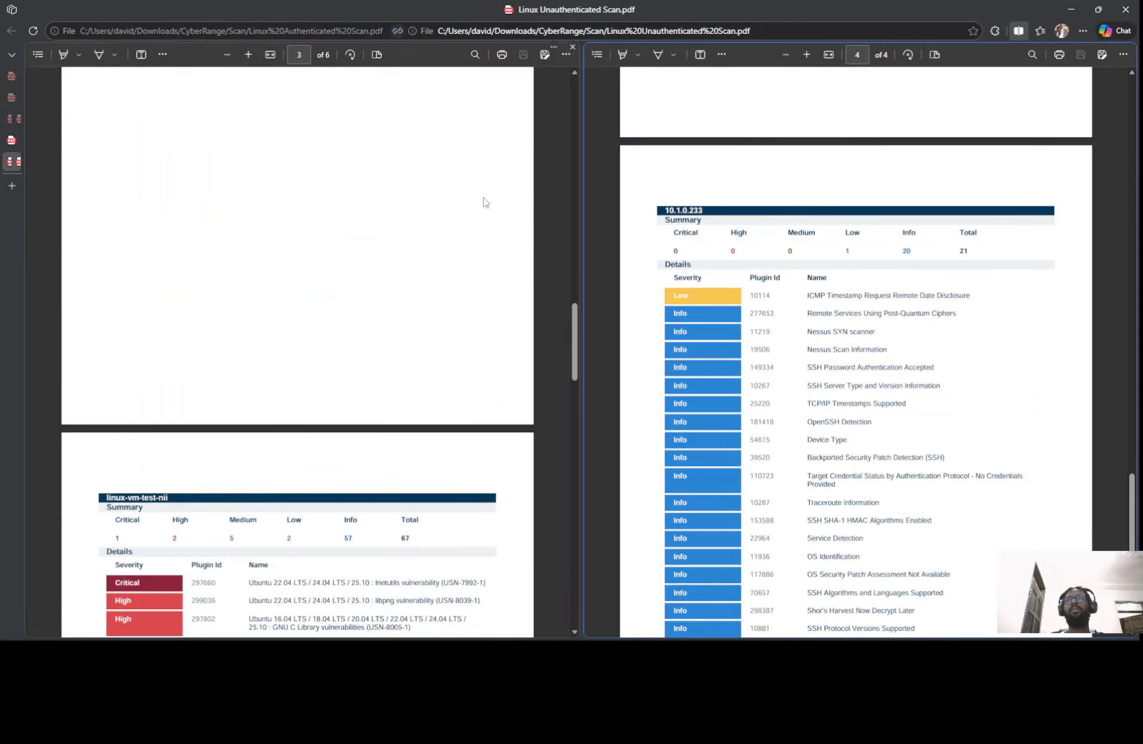
pyautogui.click(473, 206)
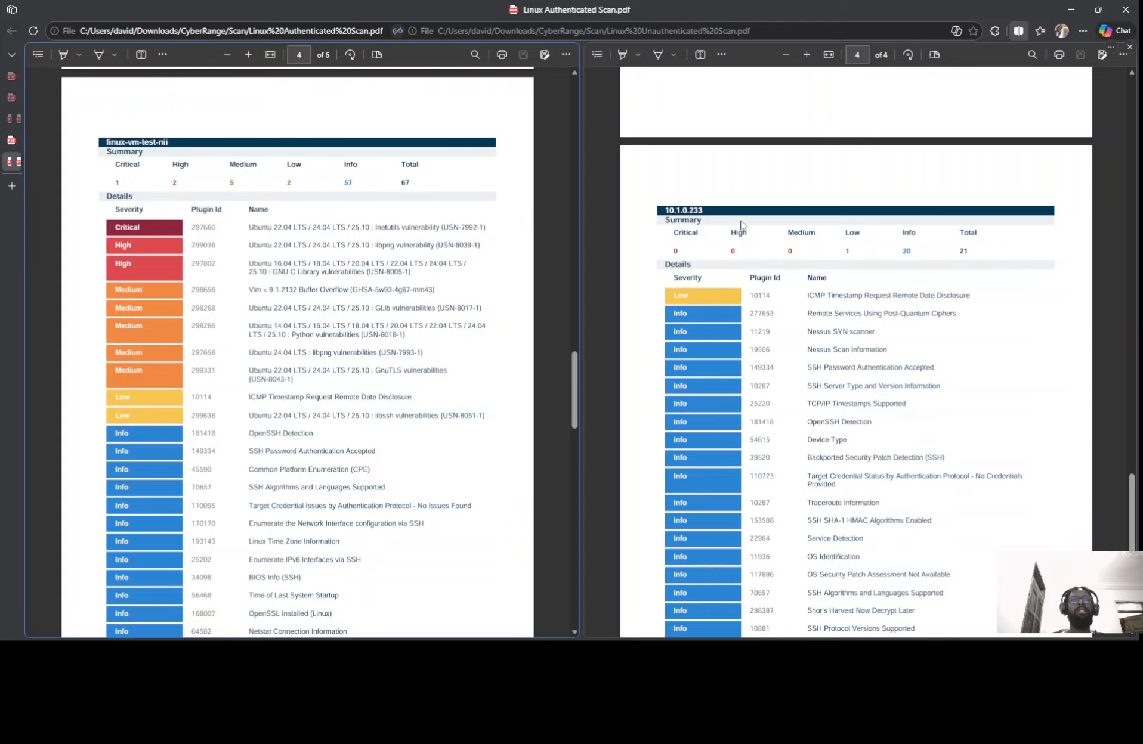
pyautogui.scroll(-1, 741, 225)
pyautogui.click(710, 201)
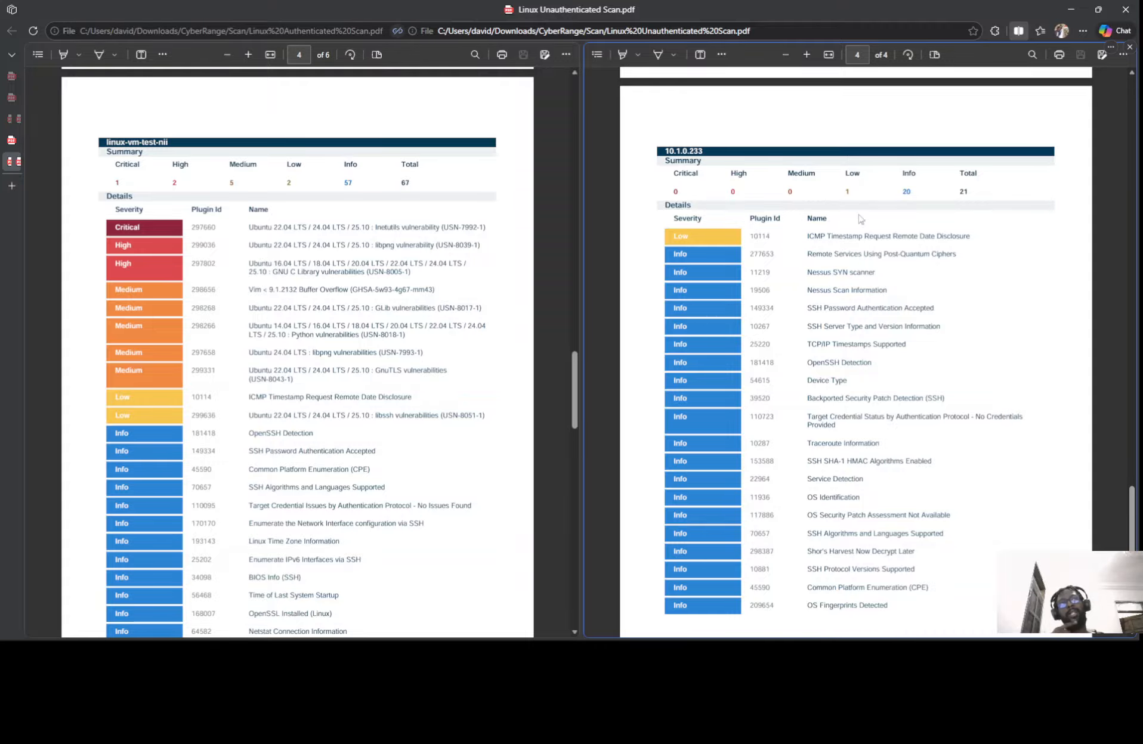
pyautogui.scroll(-2, 821, 222)
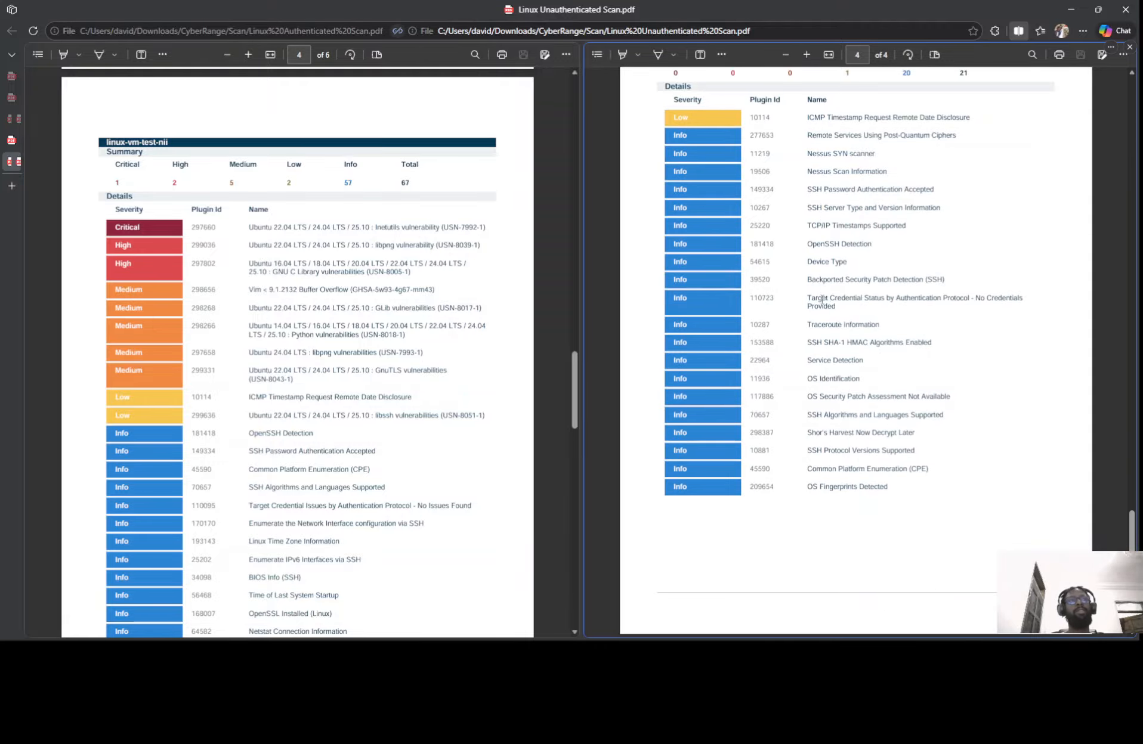
# Highlight Target Credential Status, SSH Password Authentication Accepted and Target Credential Issues, then minimize Edge
pyautogui.moveTo(807, 301); pyautogui.dragTo(1012, 304)
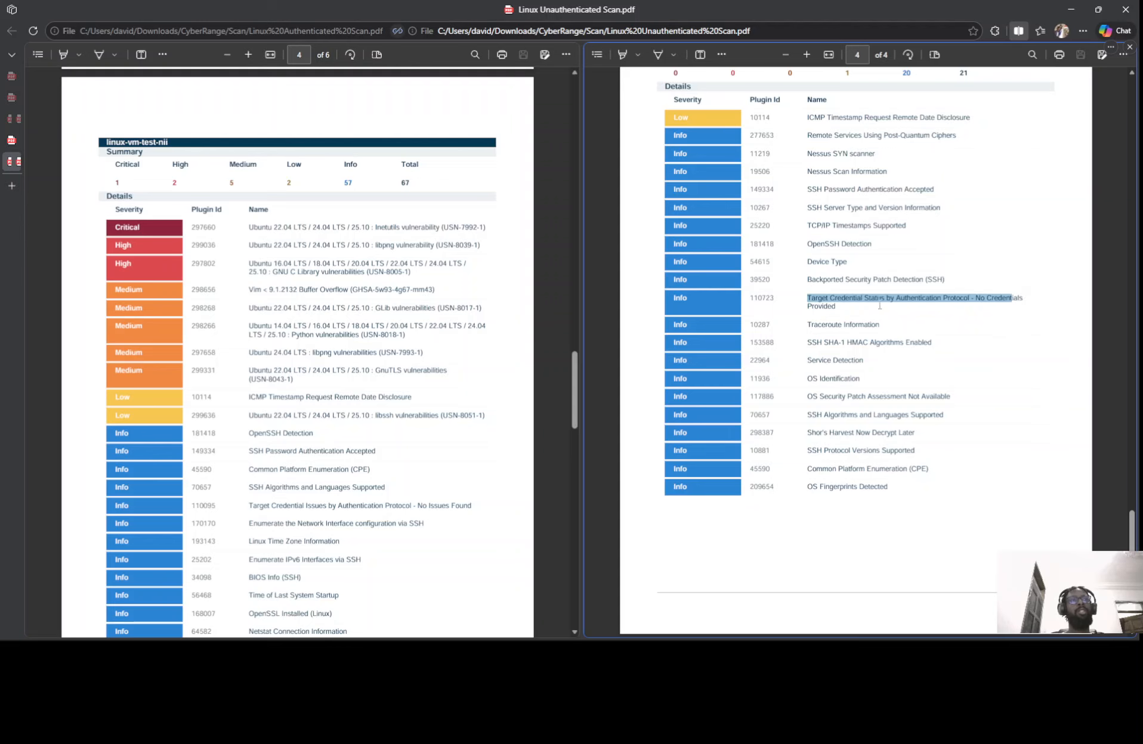
pyautogui.scroll(-5, 247, 270)
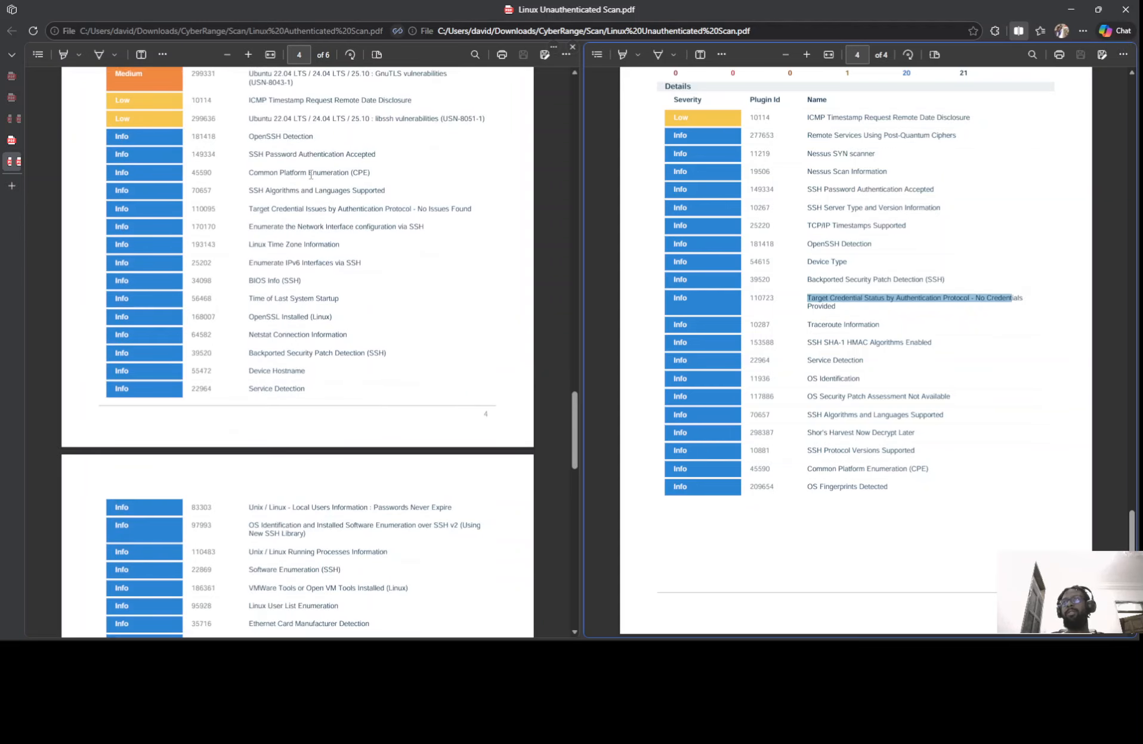
pyautogui.scroll(-1, 310, 174)
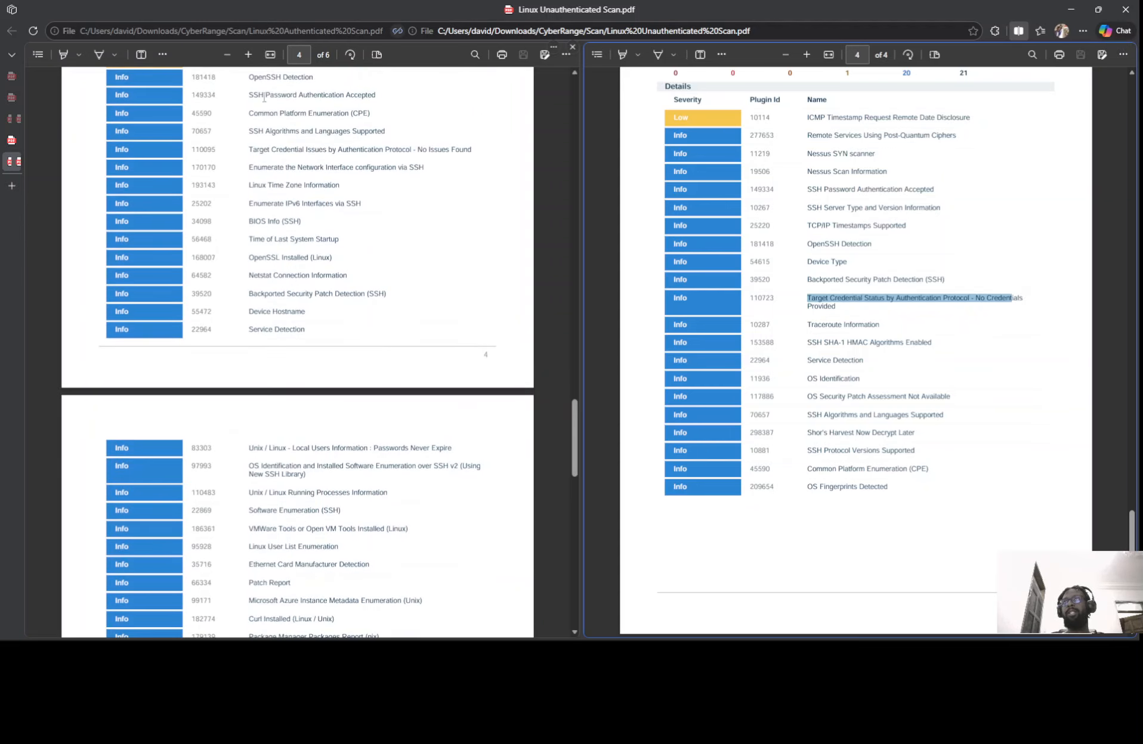
pyautogui.moveTo(248, 96); pyautogui.dragTo(382, 98)
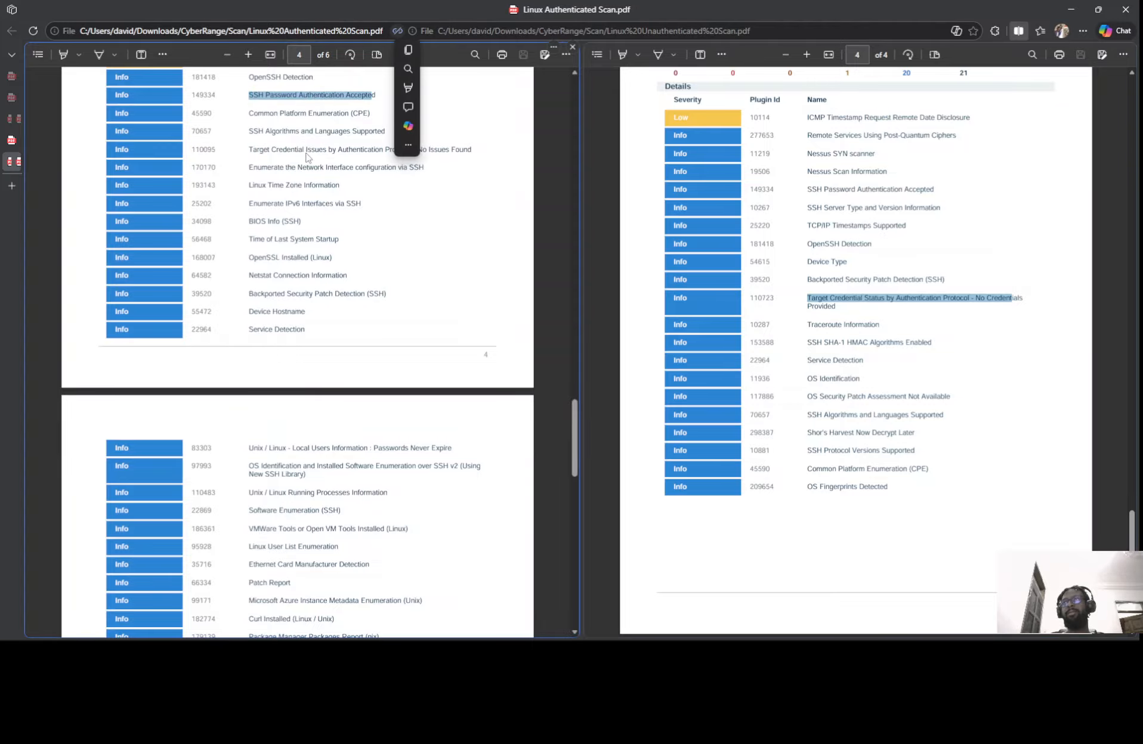
pyautogui.moveTo(248, 150); pyautogui.dragTo(416, 150)
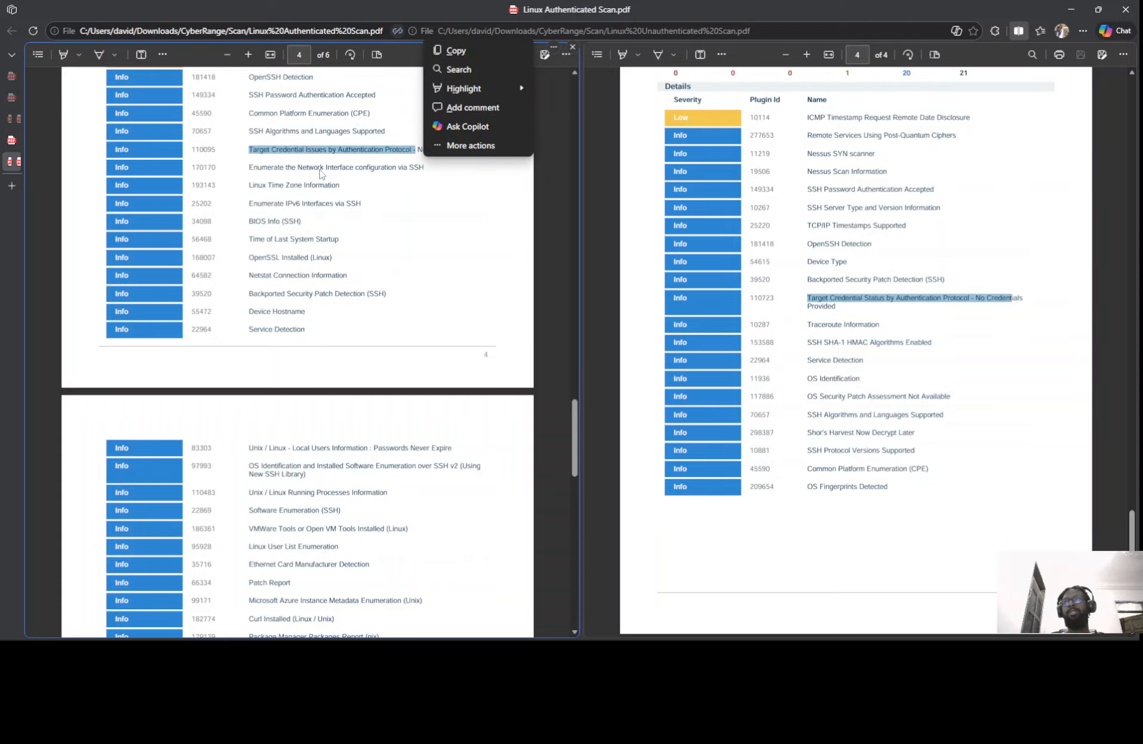
pyautogui.scroll(-1, 330, 180)
pyautogui.scroll(-6, 330, 180)
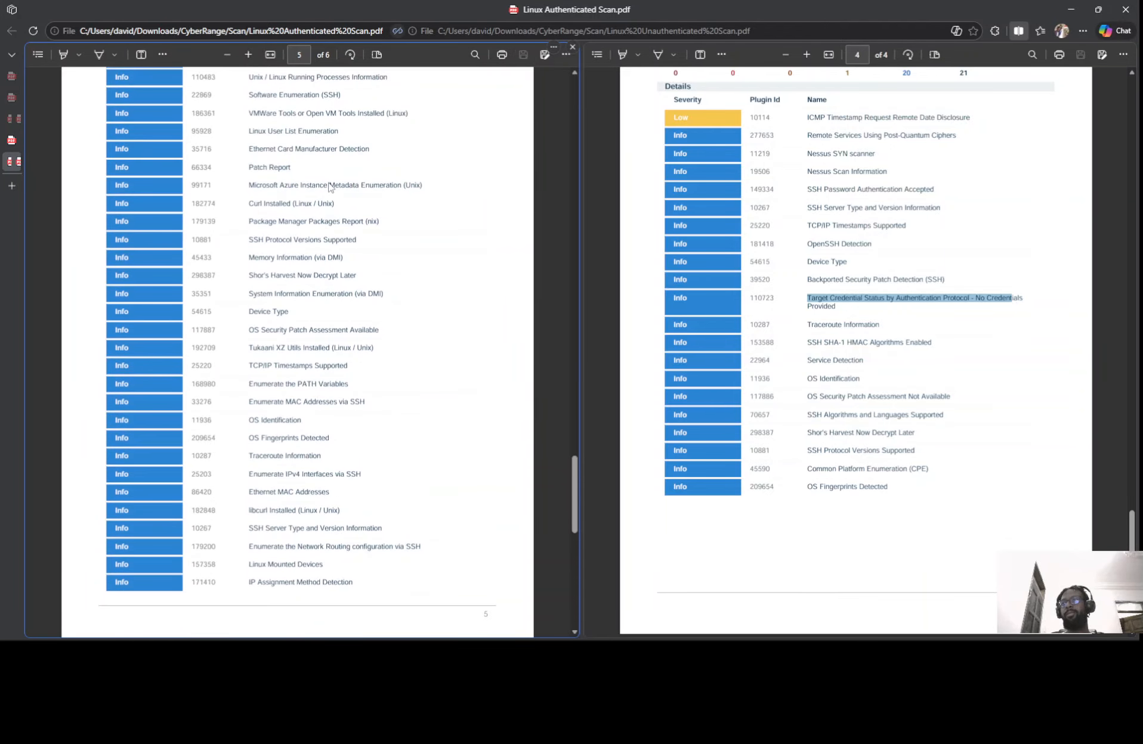
pyautogui.scroll(12, 340, 194)
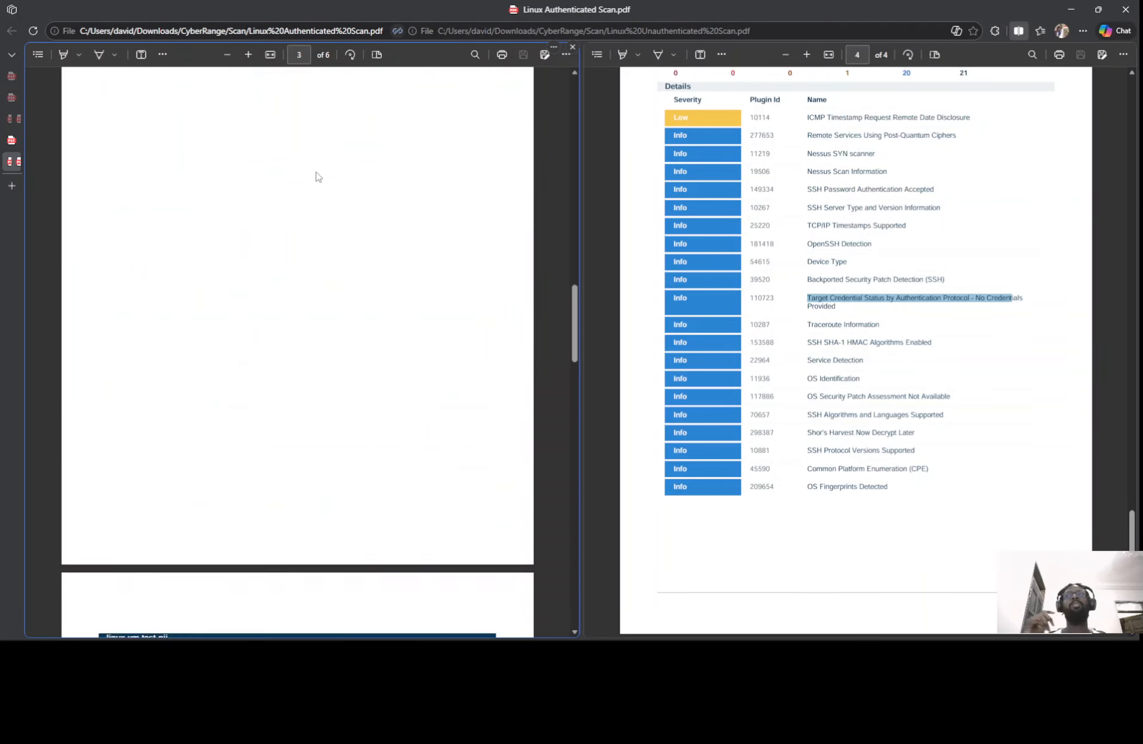
pyautogui.scroll(2, 314, 172)
pyautogui.scroll(-4, 314, 172)
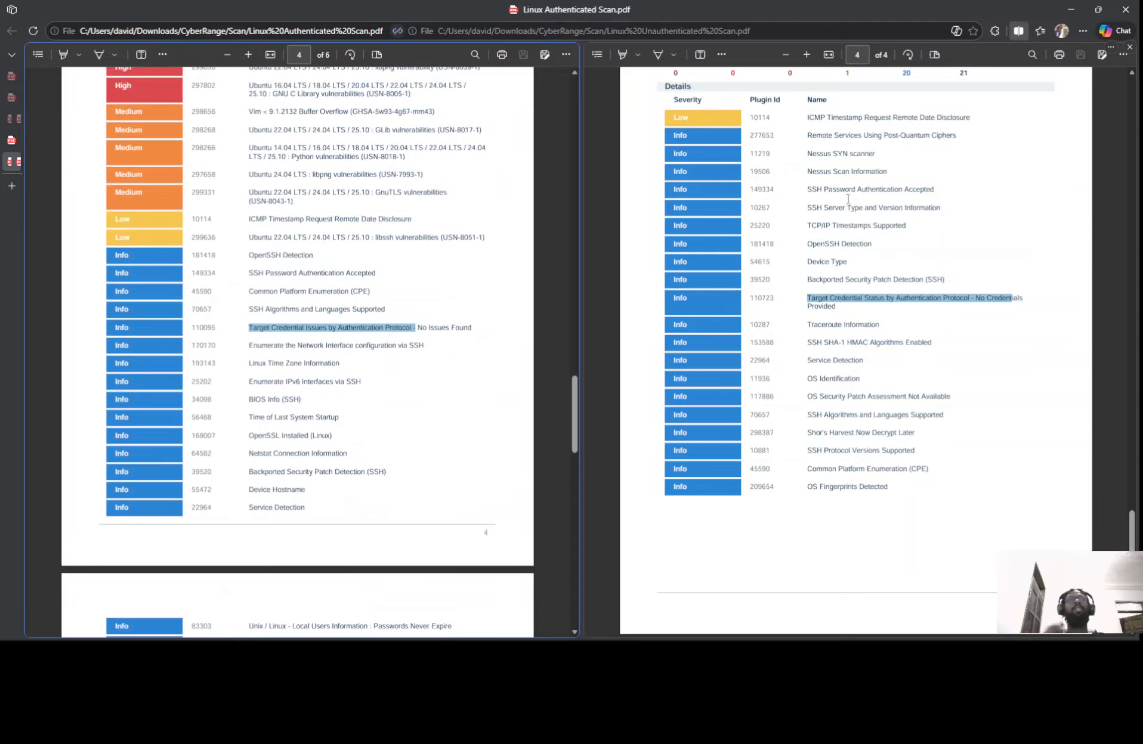
pyautogui.click(751, 56)
pyautogui.click(1071, 9)
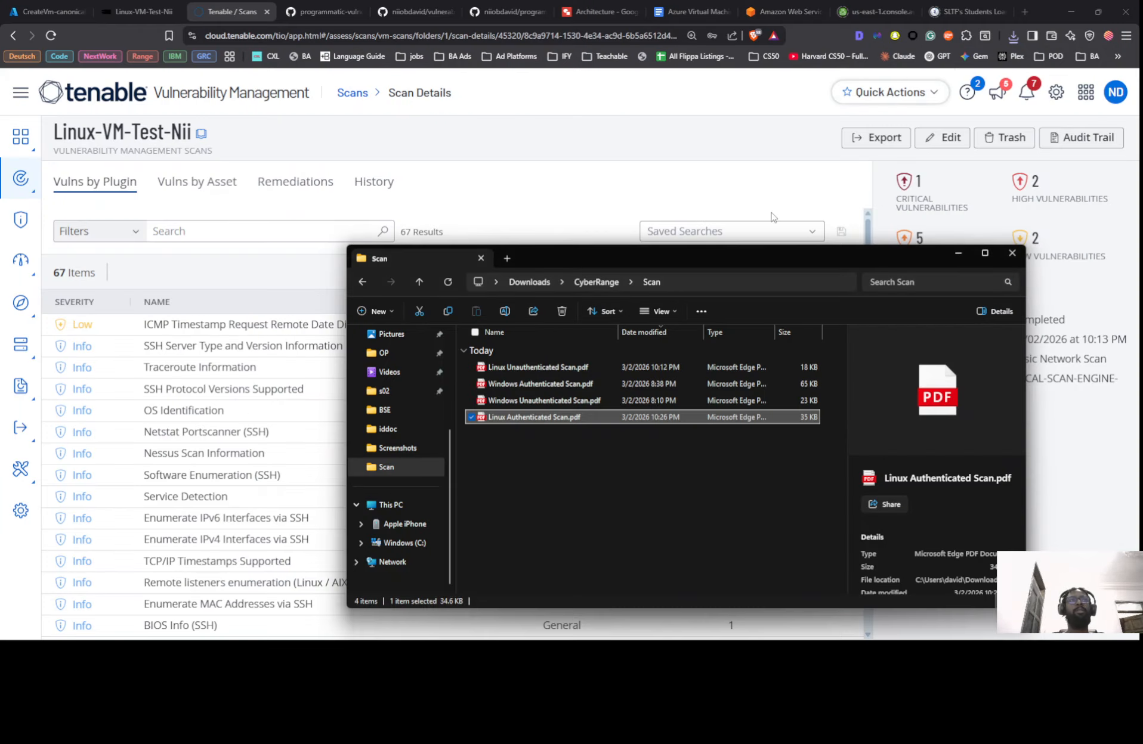
# Check the Google Docs lab guide beside Tenable, then return to the side-by-side PDF reports
pyautogui.click(776, 149)
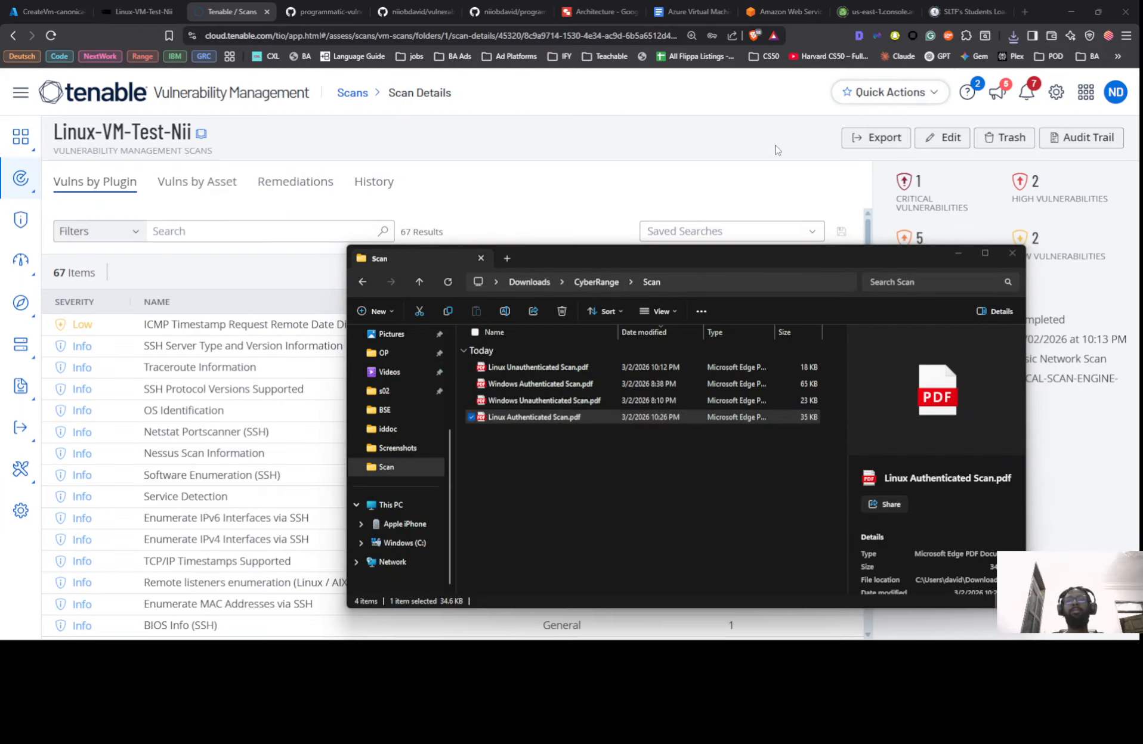
pyautogui.click(731, 183)
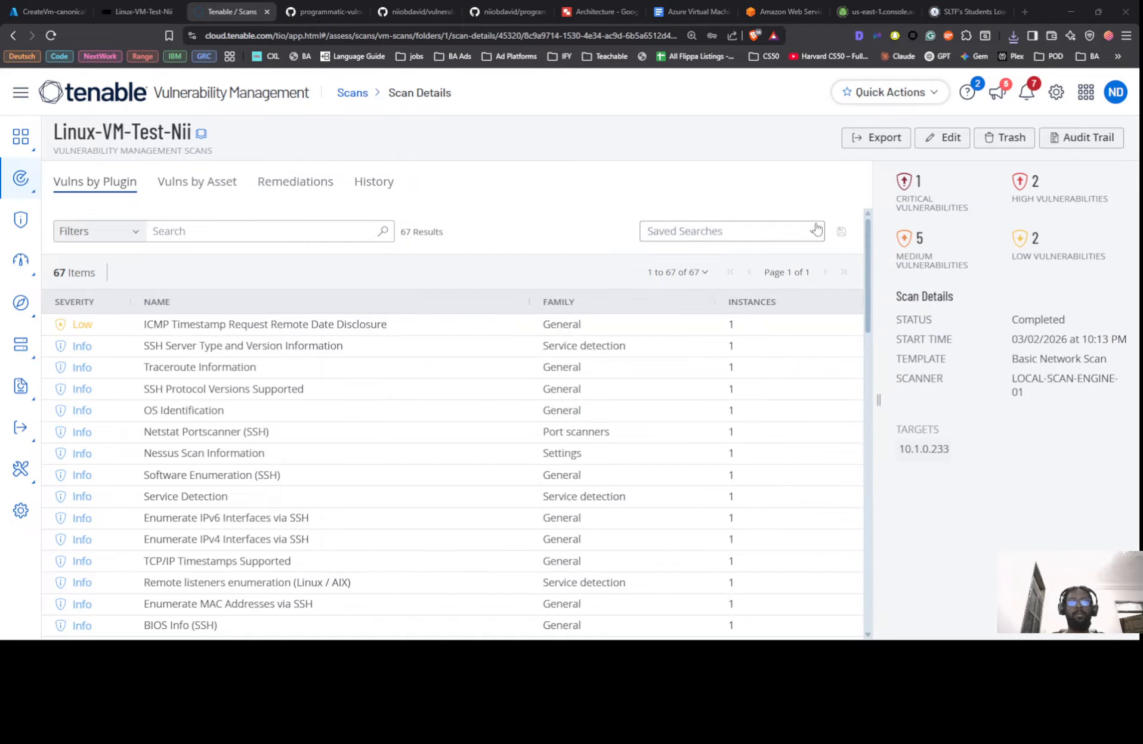
pyautogui.hotkey('alt', 'Tab')
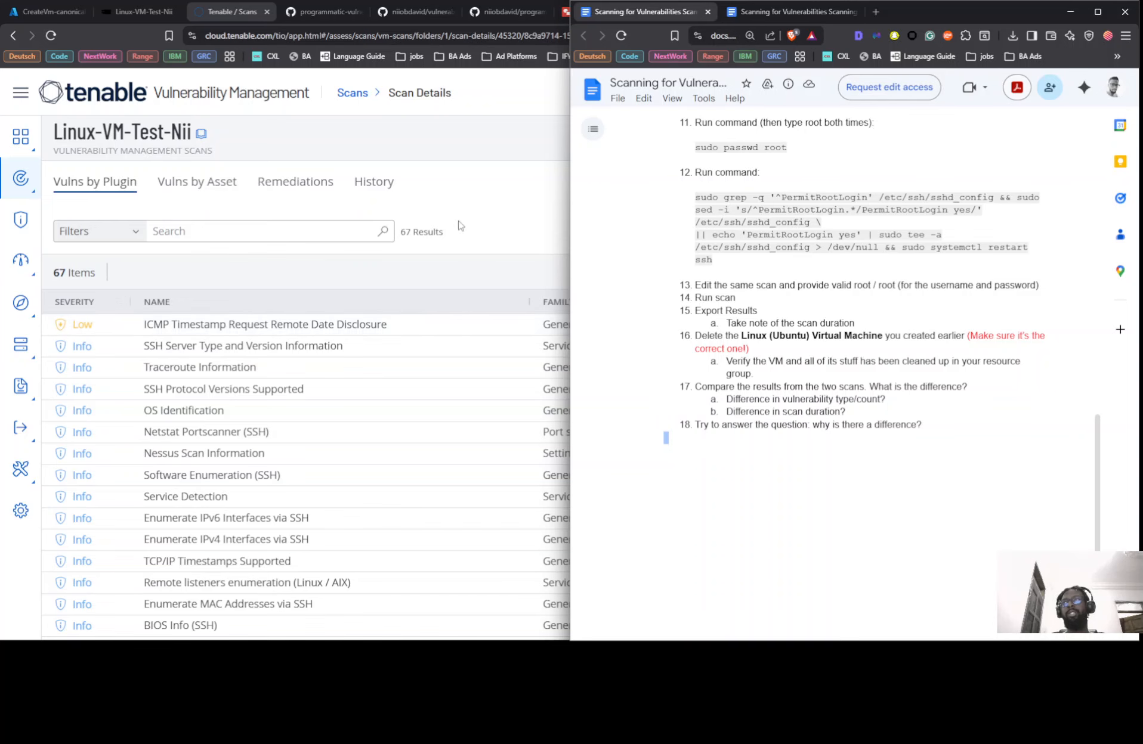
pyautogui.hotkey('alt', 'Tab')
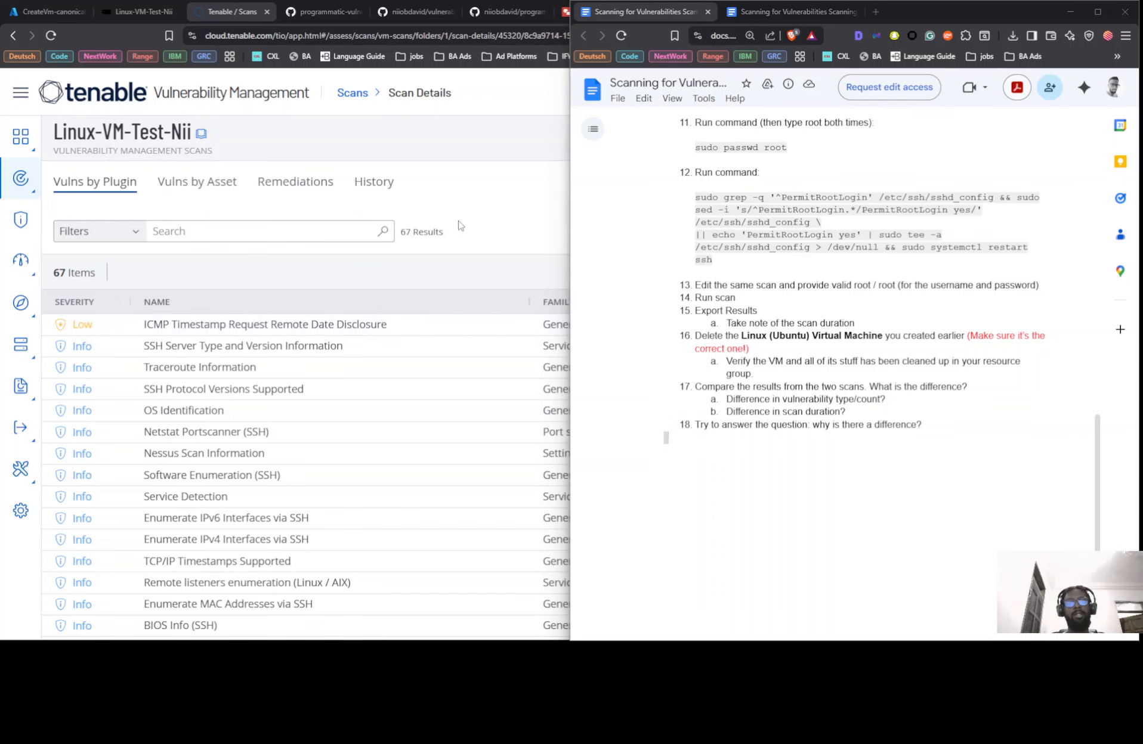
pyautogui.hotkey('alt', 'Tab')
# Scroll the authenticated report to page 6, select the Target Credential Status line, and minimize Edge
pyautogui.scroll(2, 817, 228)
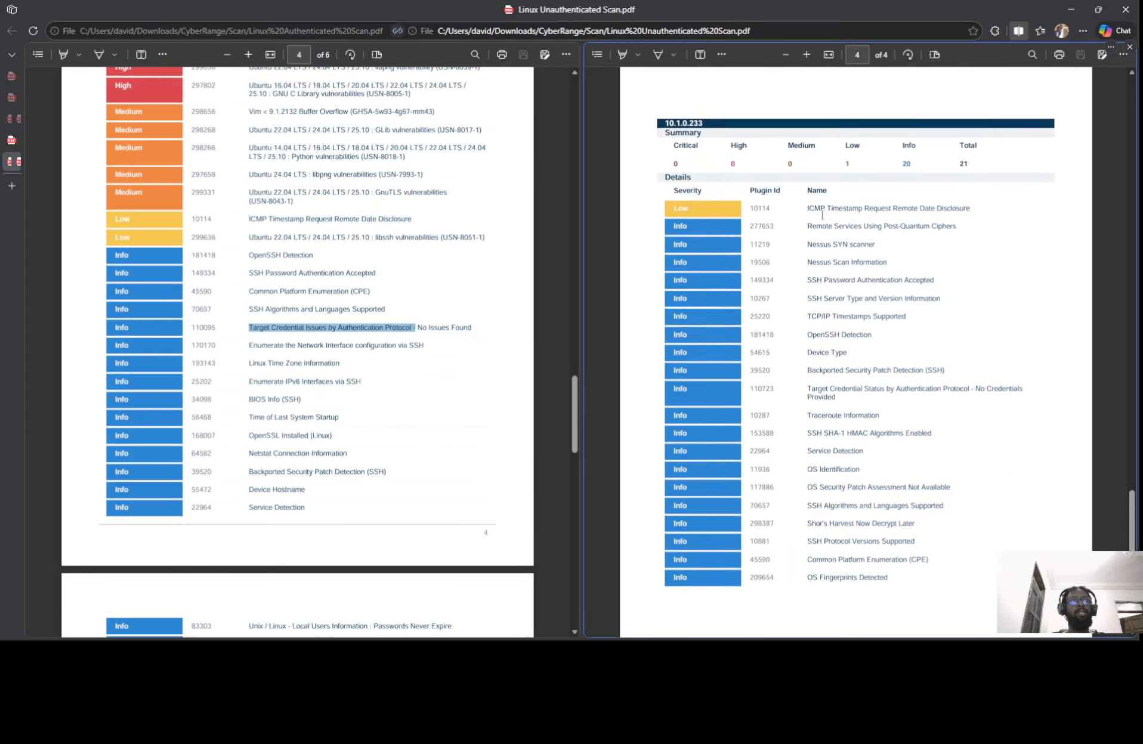
pyautogui.scroll(-2, 700, 119)
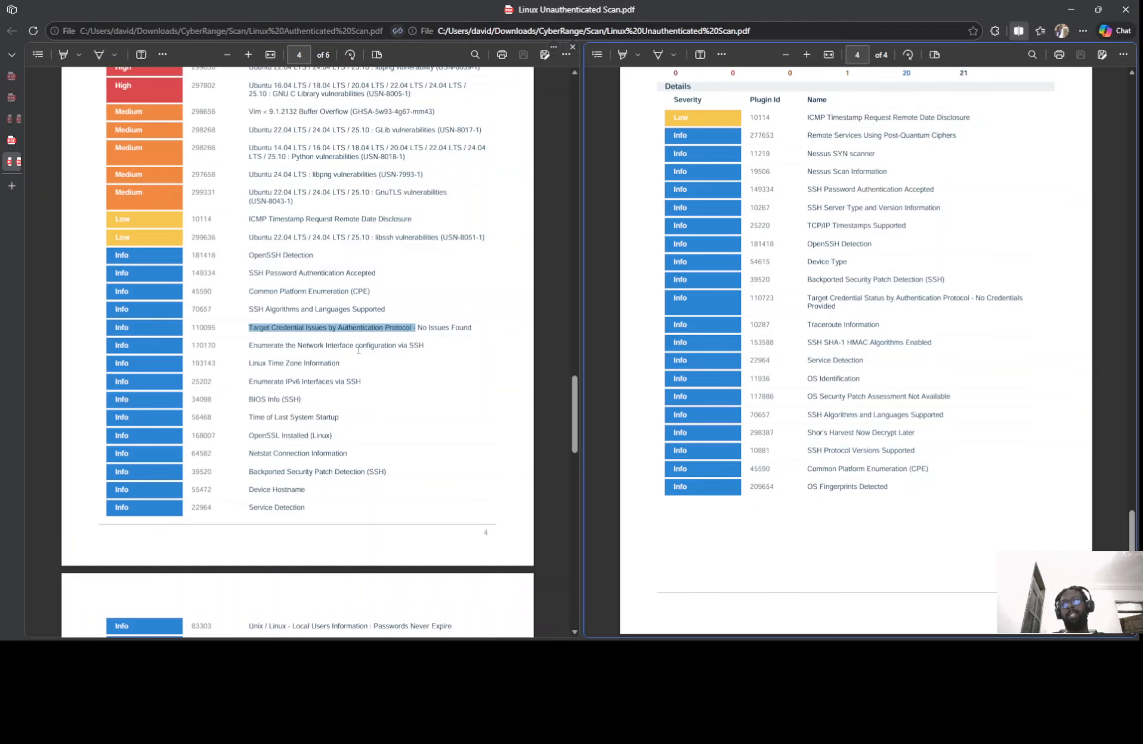
pyautogui.scroll(-2, 359, 348)
pyautogui.scroll(-9, 377, 210)
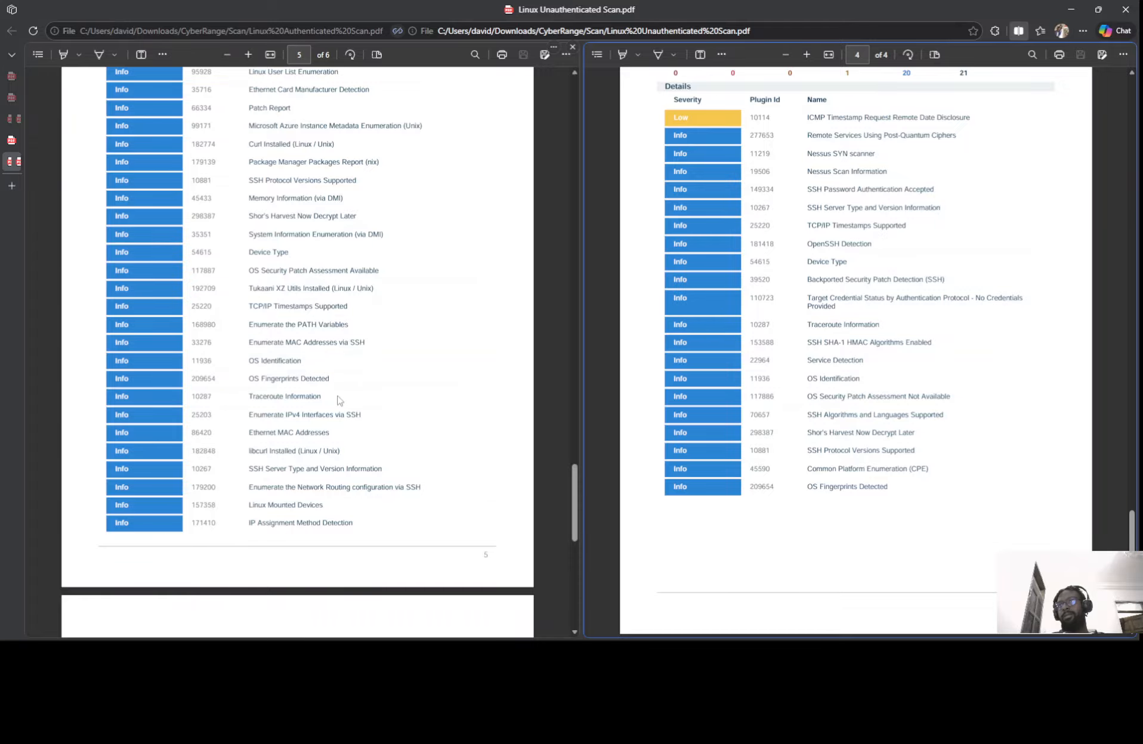
pyautogui.scroll(-8, 339, 401)
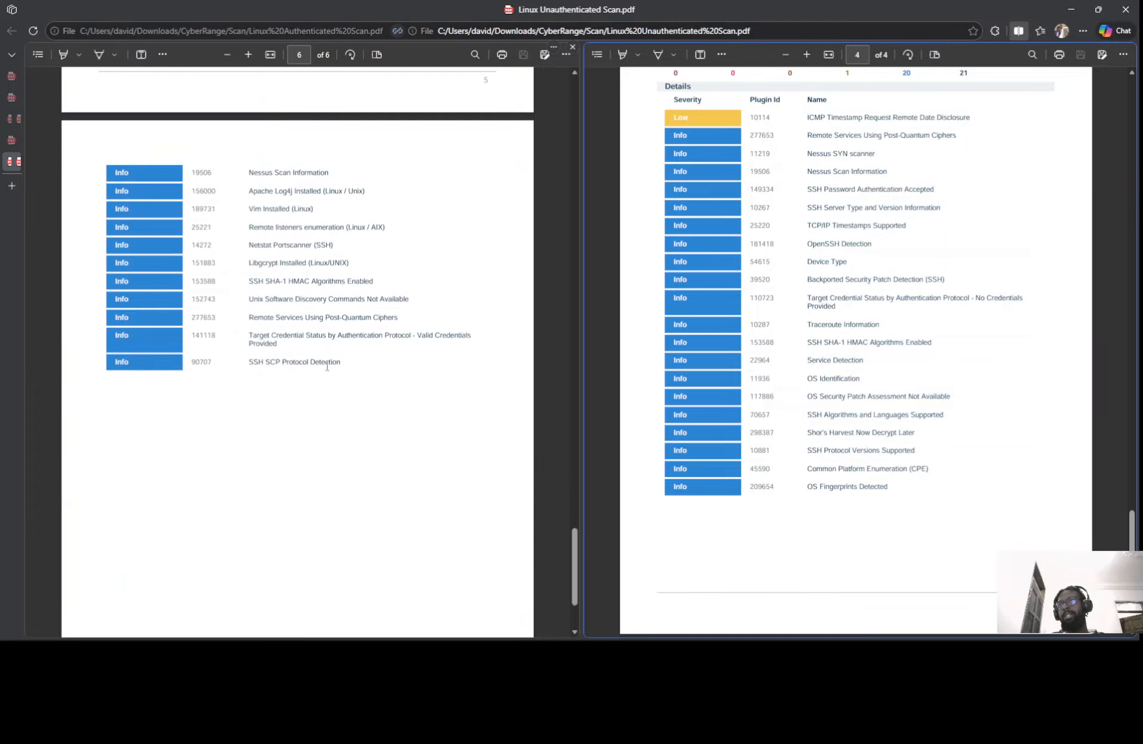
pyautogui.doubleClick(295, 338)
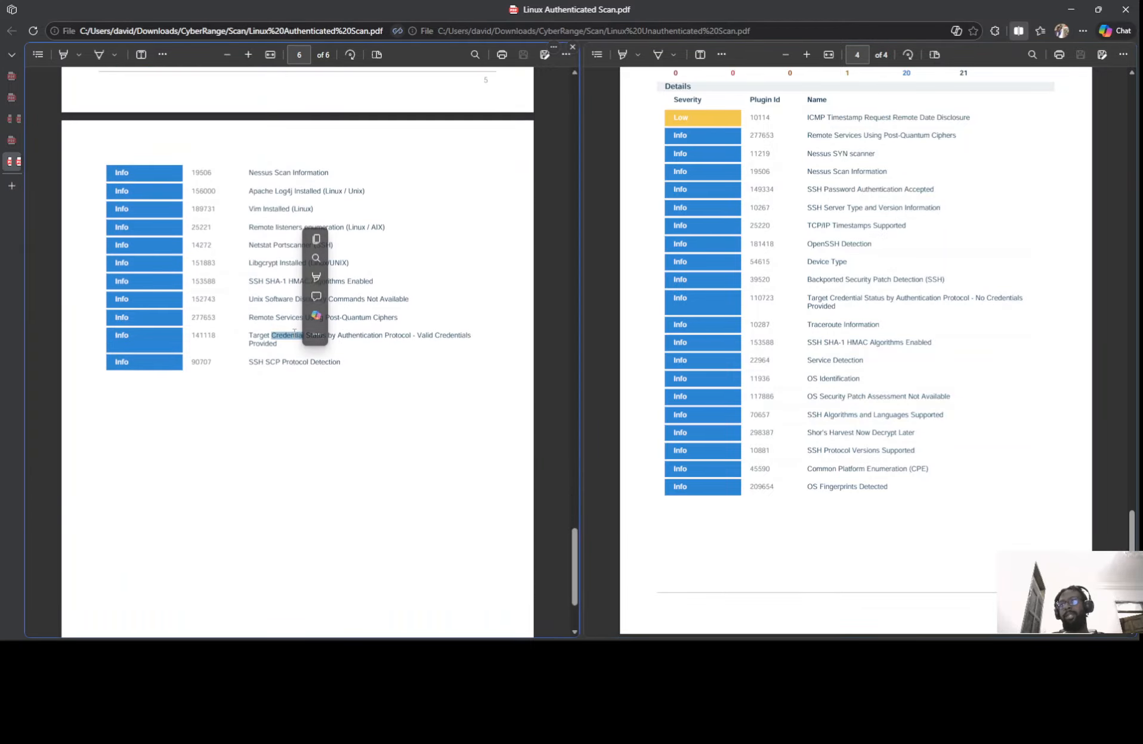
pyautogui.tripleClick(291, 339)
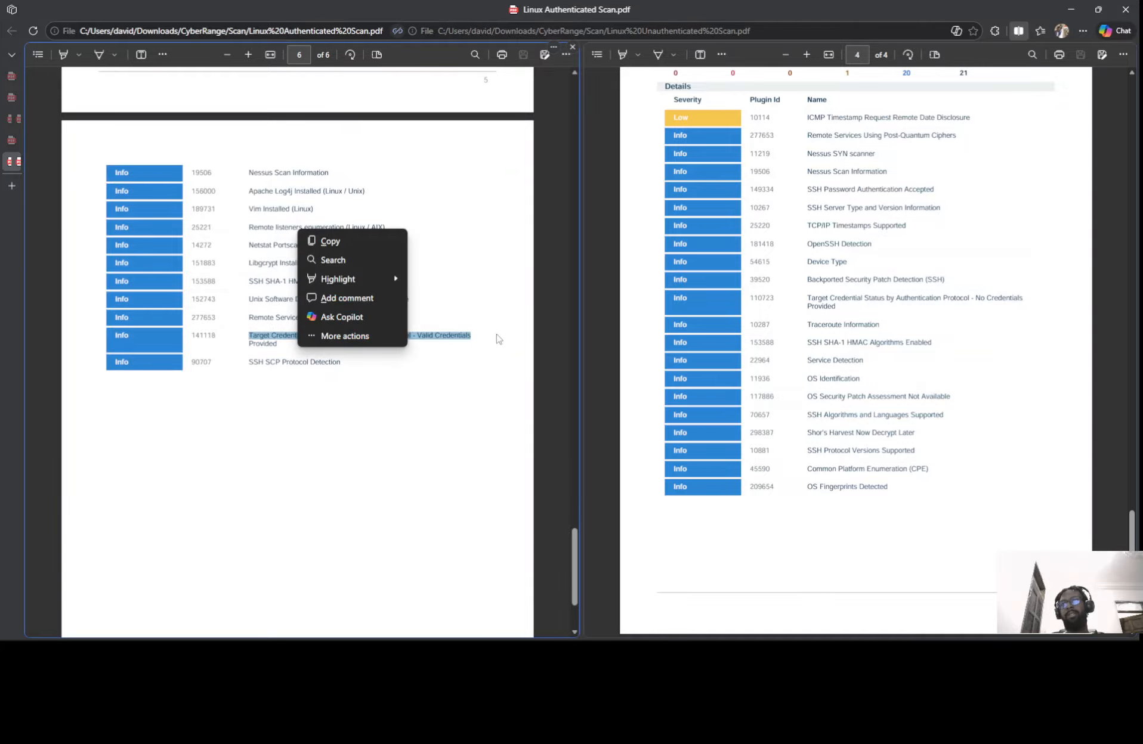
pyautogui.click(1070, 8)
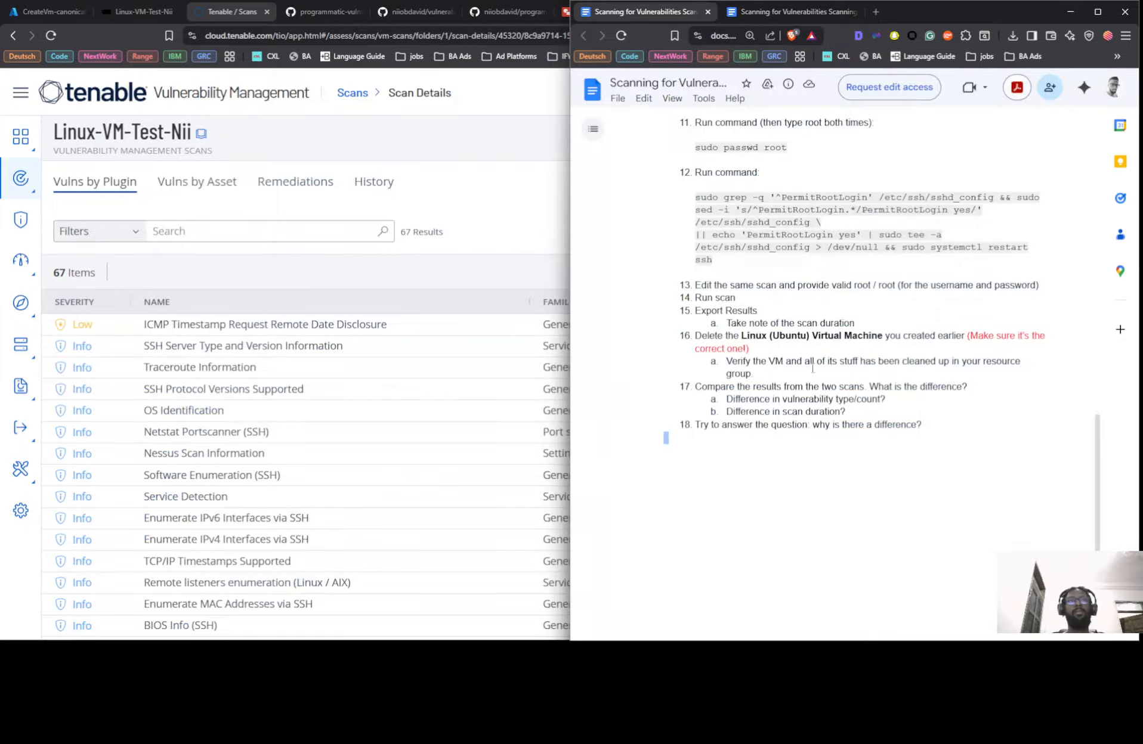
# Reload the Azure Home page so Recent resources drop the VM's IP and network interface
pyautogui.click(51, 11)
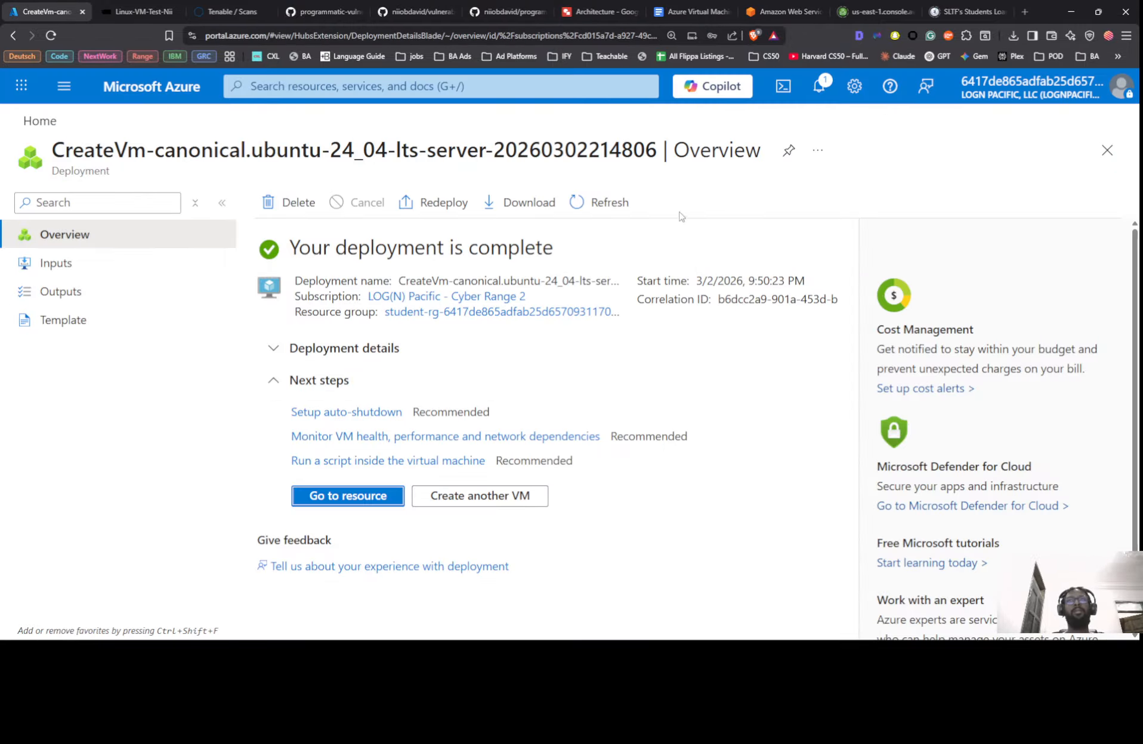
pyautogui.click(101, 100)
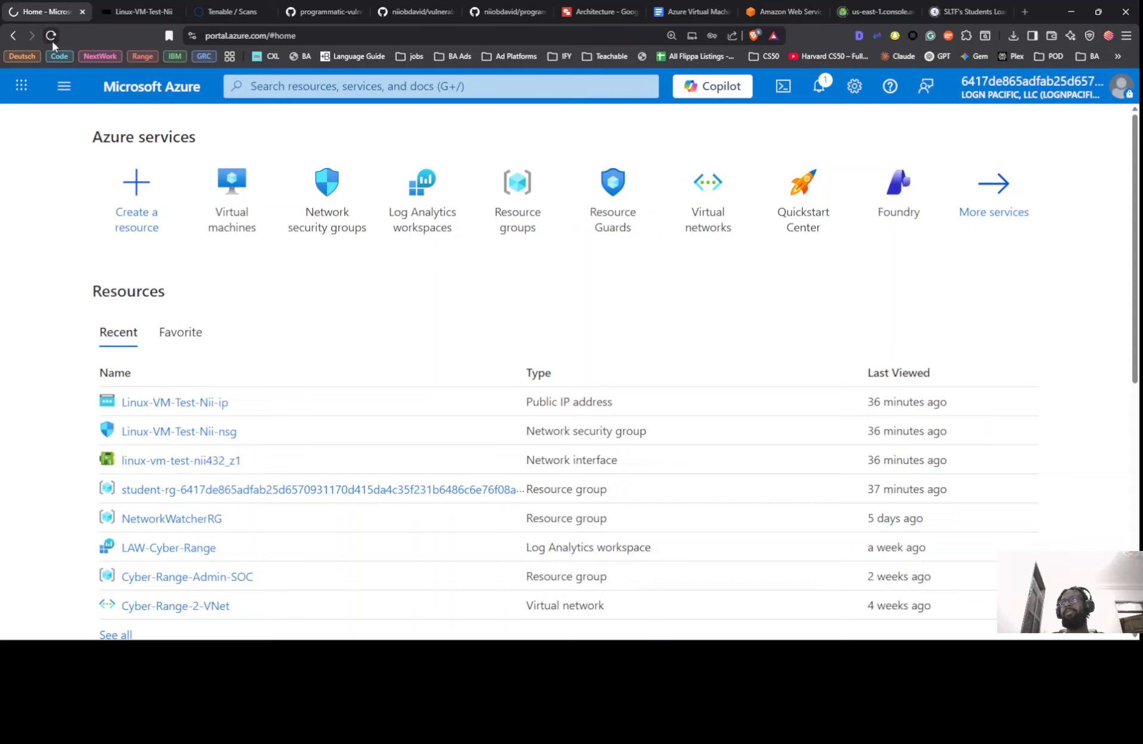
pyautogui.click(51, 35)
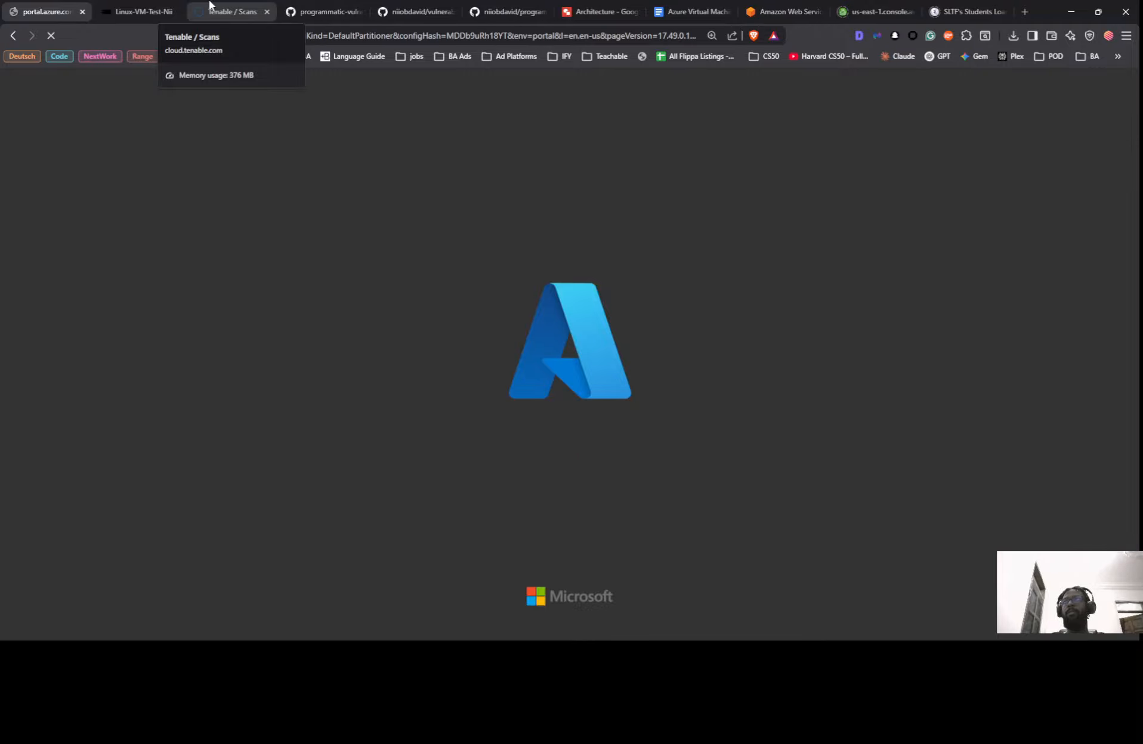
pyautogui.click(138, 8)
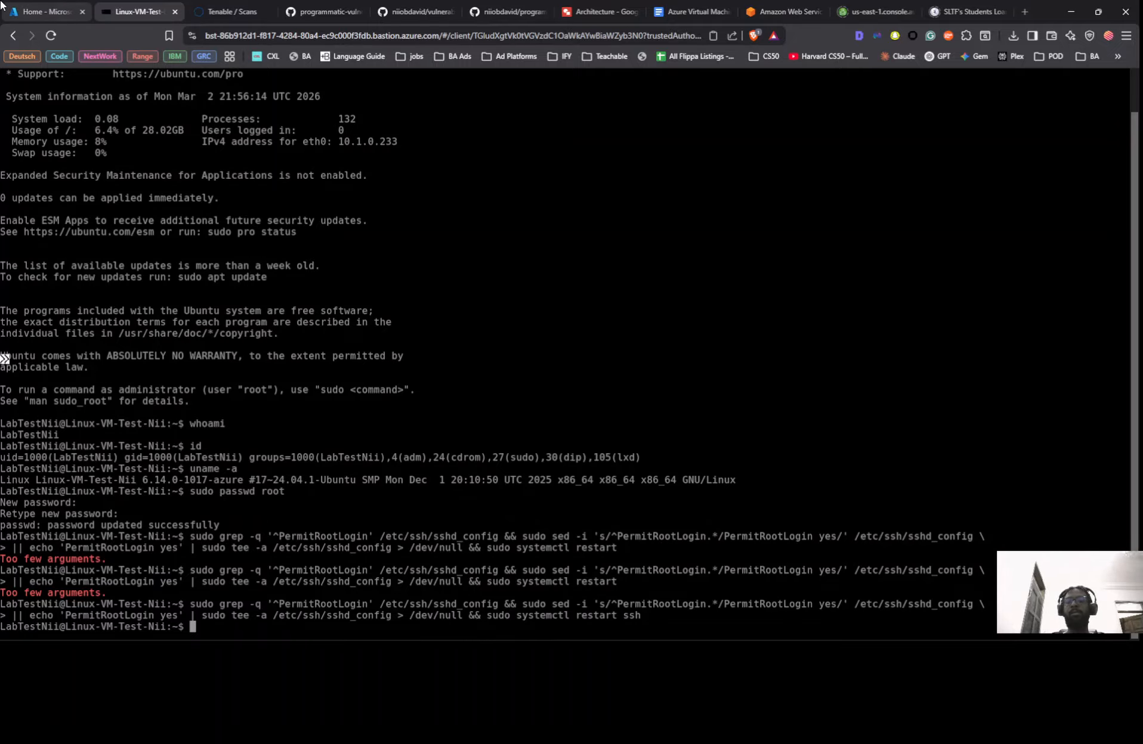
pyautogui.click(35, 5)
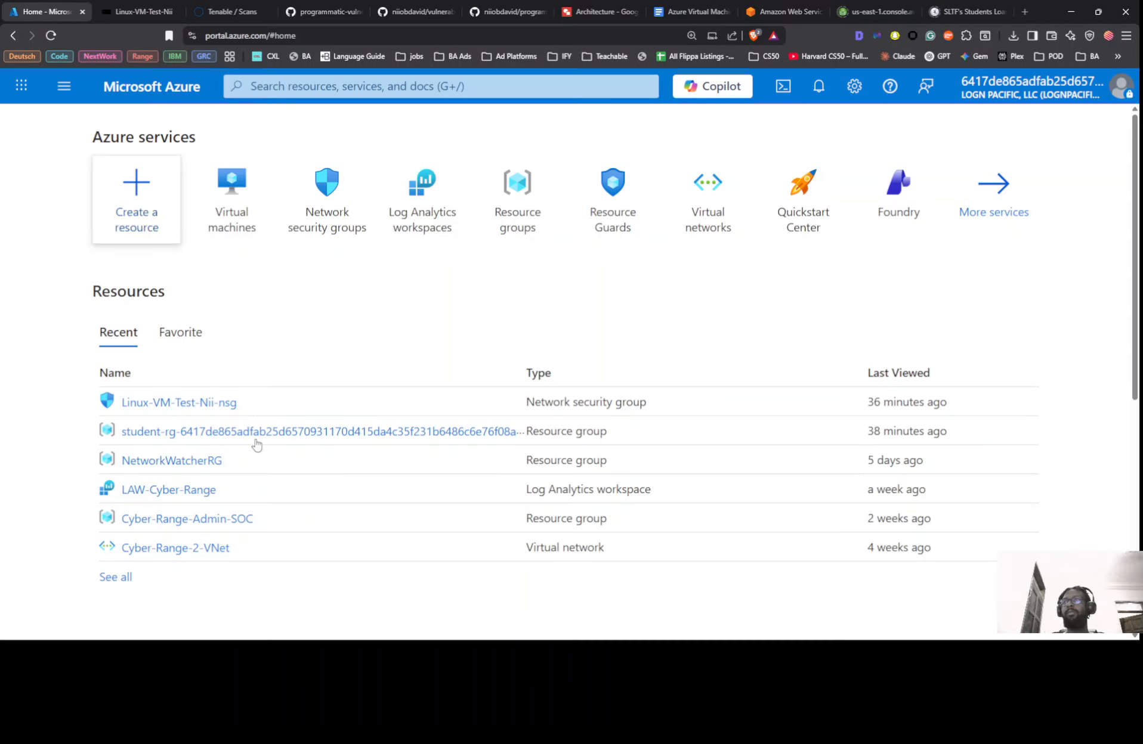
# Open Linux-VM-Test-Nii-nsg from Recent resources and delete it, confirming with Yes
pyautogui.click(179, 403)
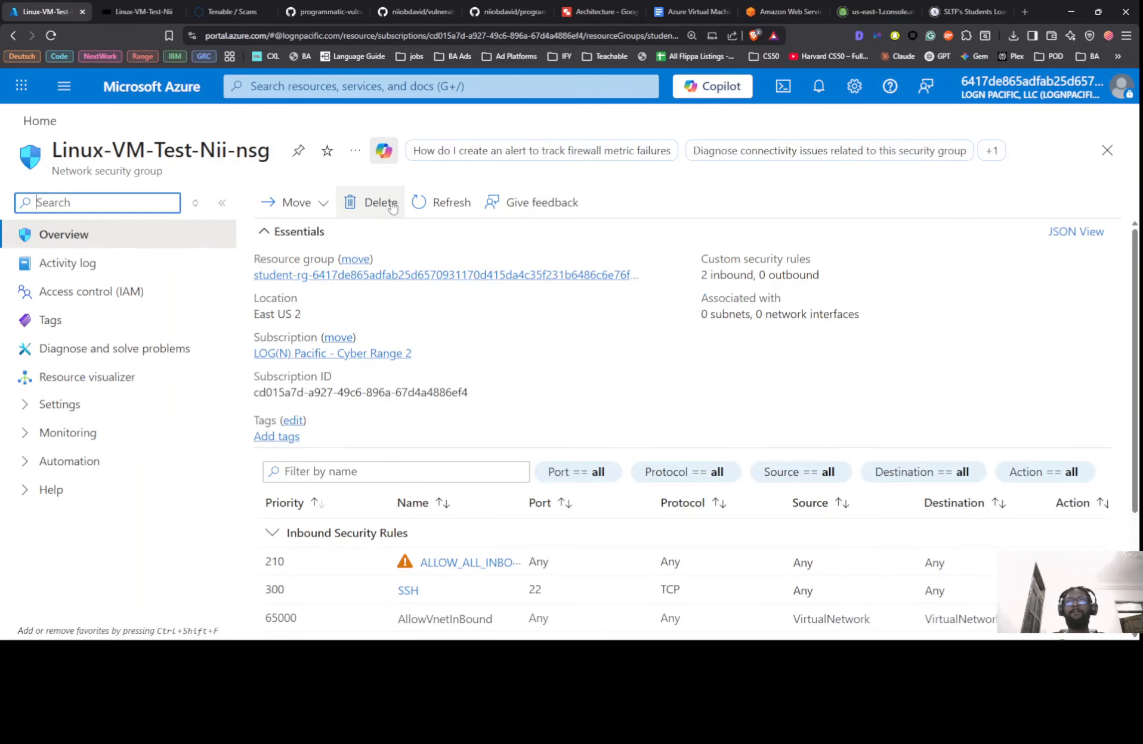
pyautogui.click(375, 202)
pyautogui.click(311, 300)
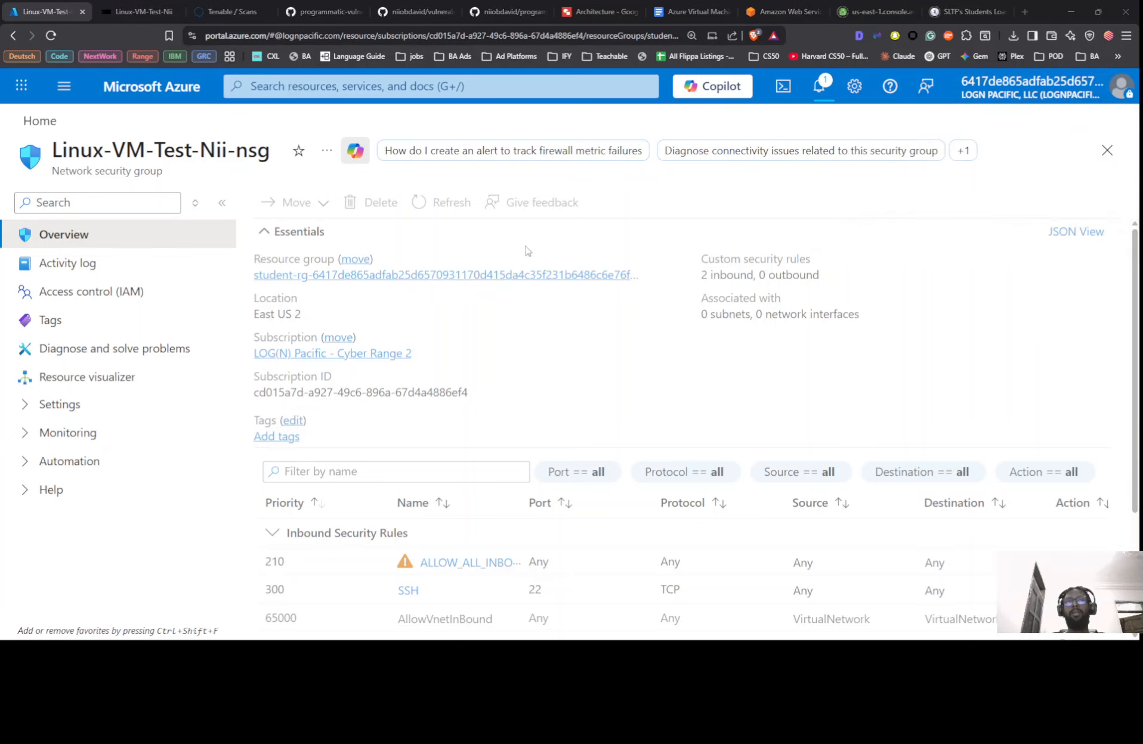
pyautogui.hotkey('alt', 'Tab')
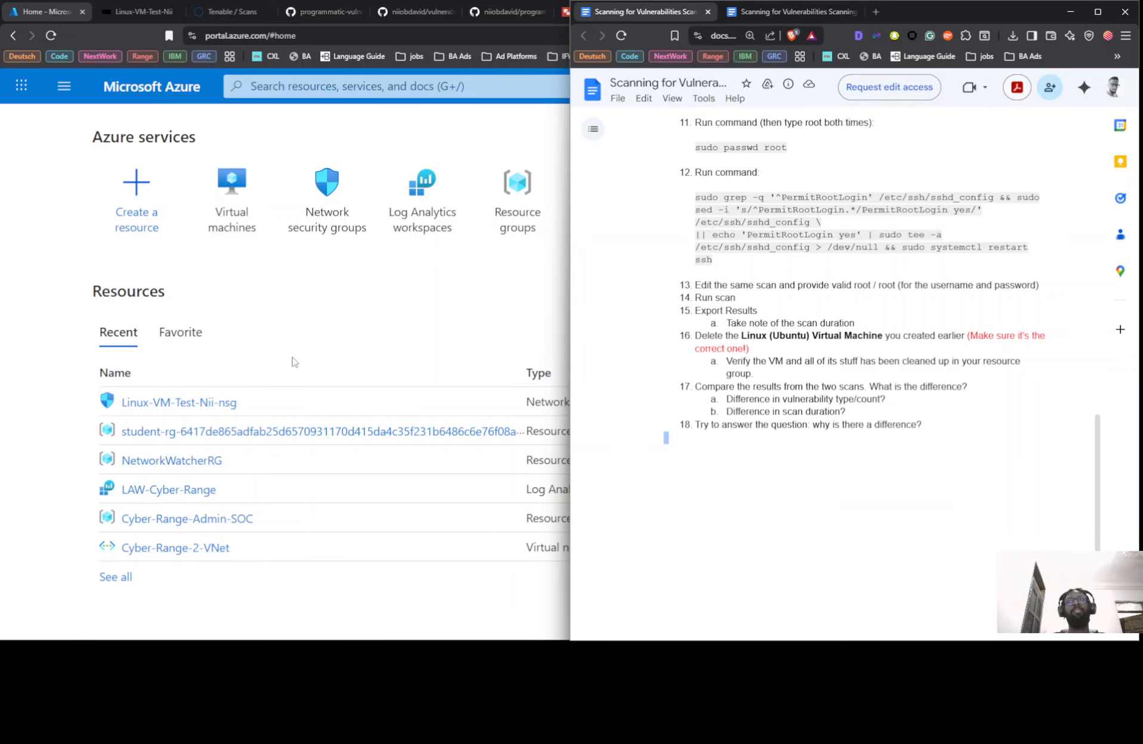
# Reload the portal and Bastion tab, close the connection error, and confirm the NSG is gone
pyautogui.click(50, 35)
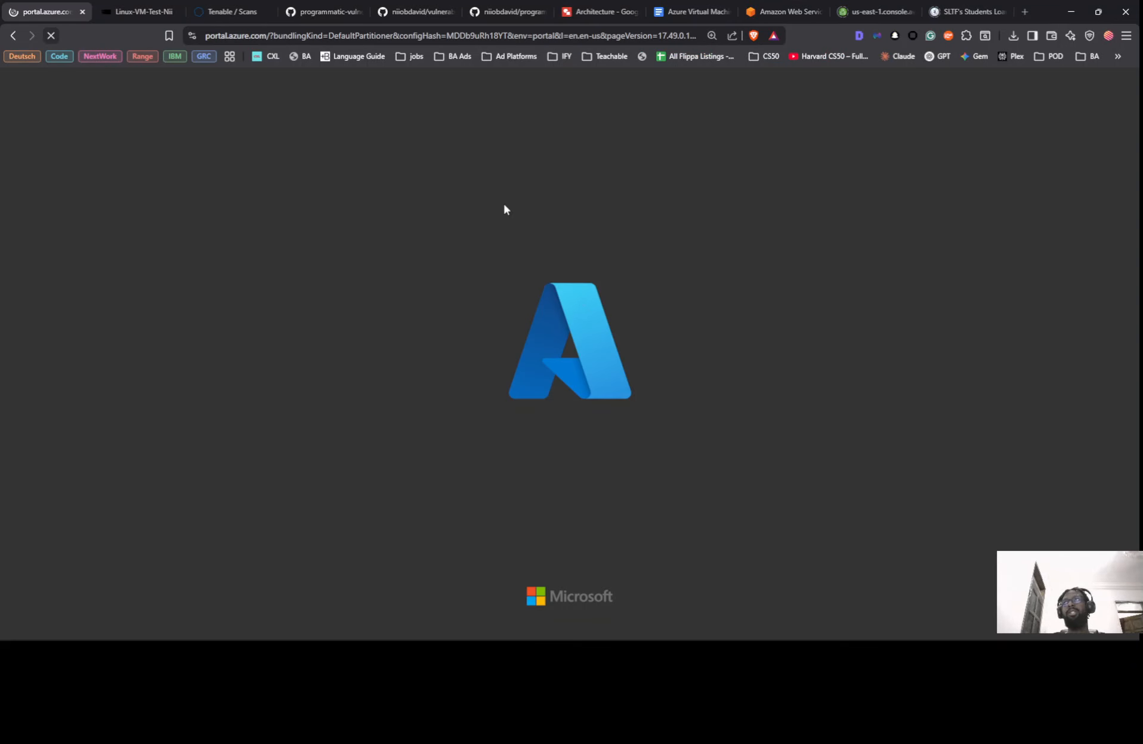
pyautogui.click(139, 13)
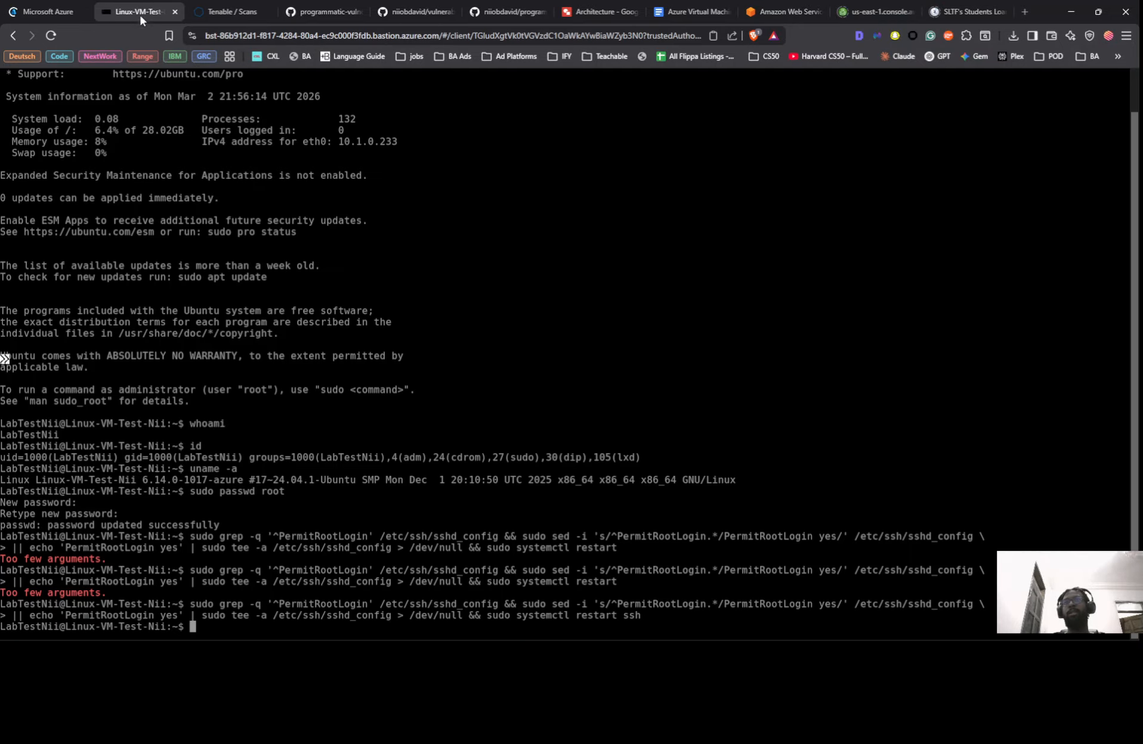
pyautogui.click(51, 35)
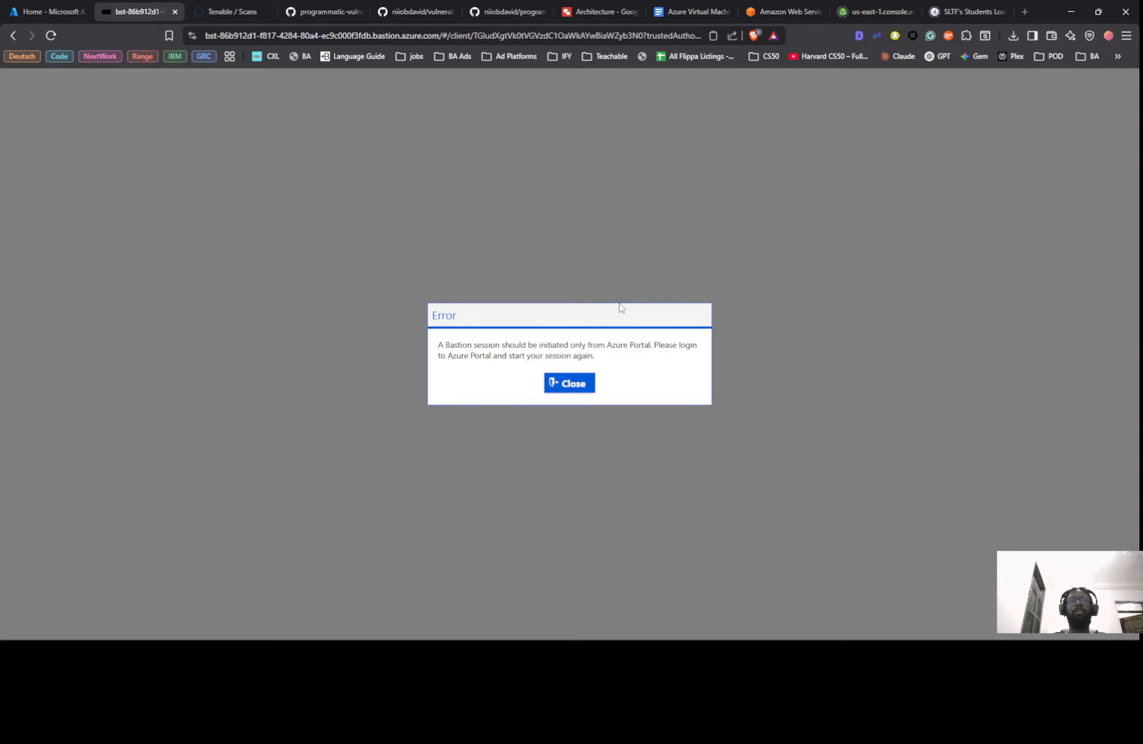
pyautogui.click(572, 387)
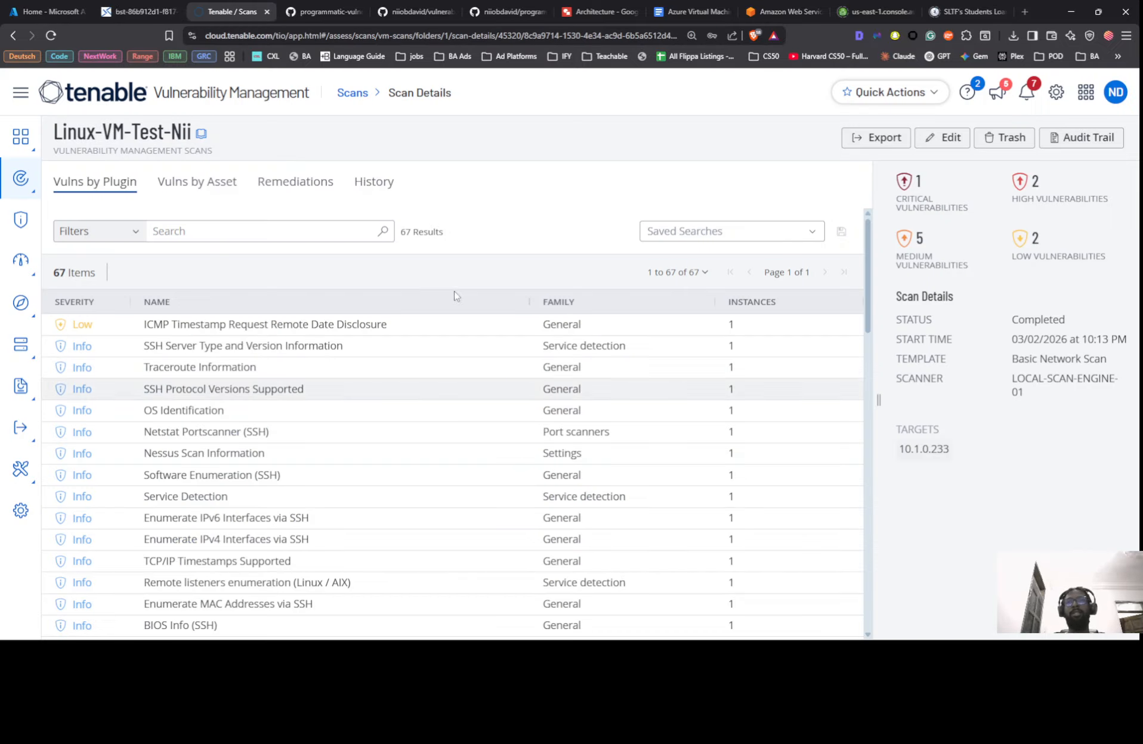
pyautogui.click(24, 6)
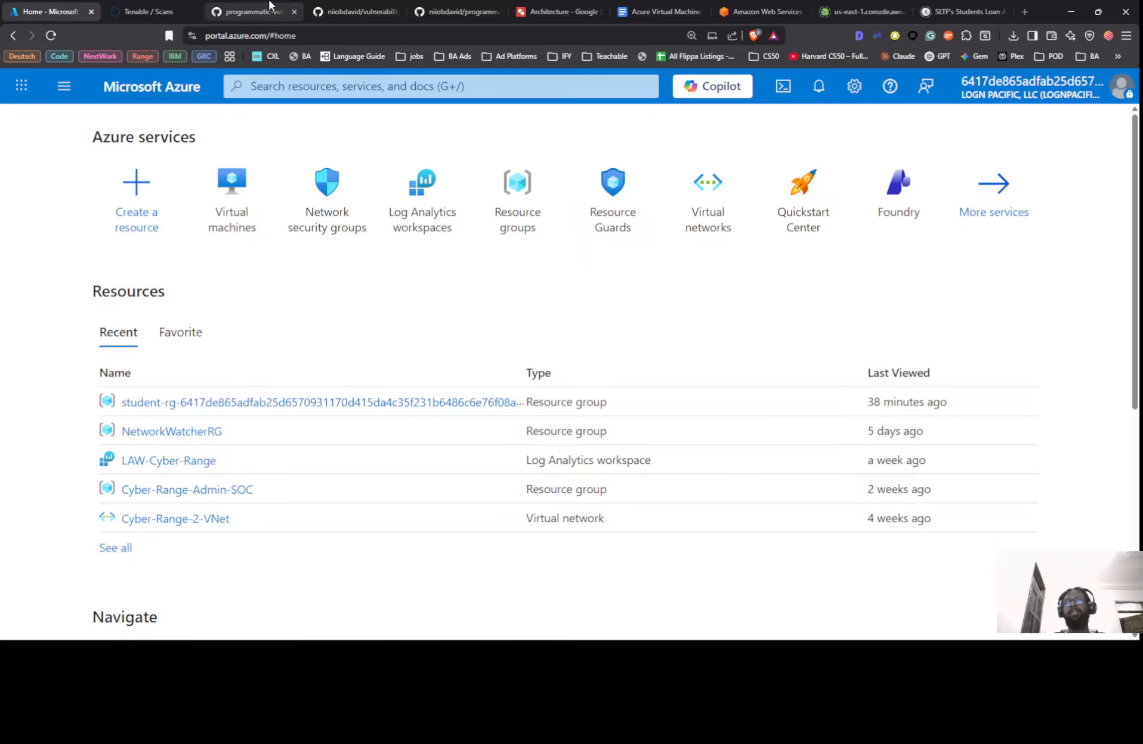
pyautogui.click(149, 11)
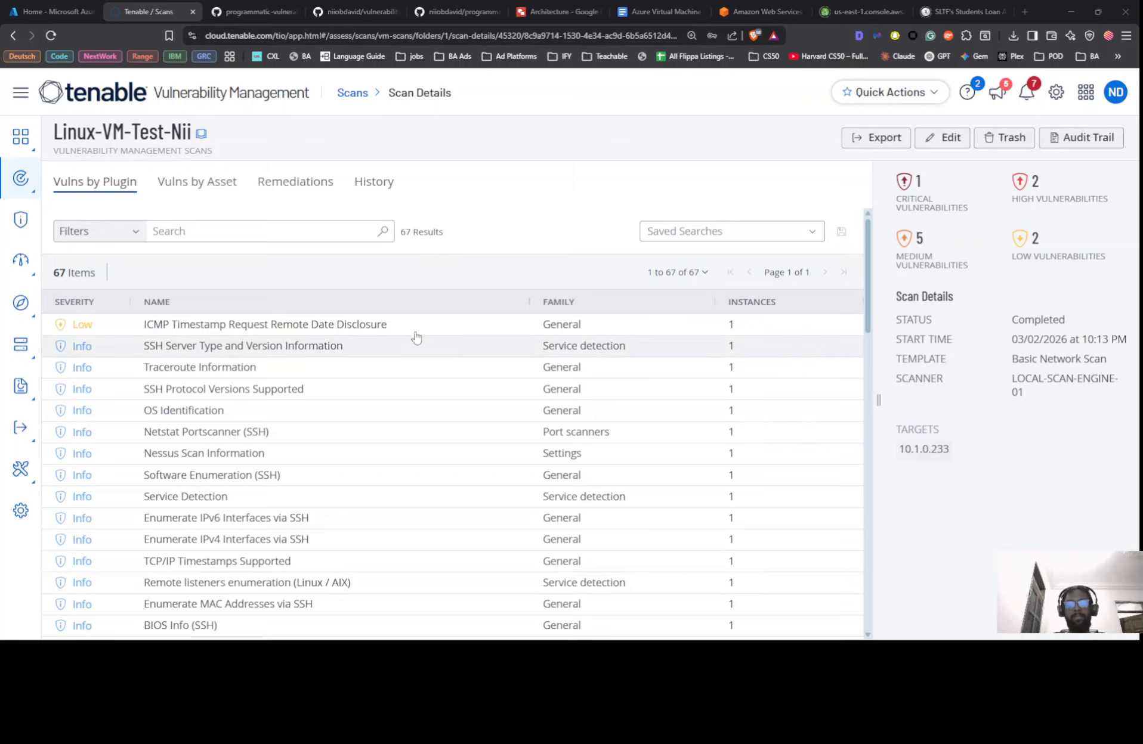
# Scroll the Google Docs lab guide from the top down to steps 8–9
pyautogui.hotkey('alt', 'Tab')
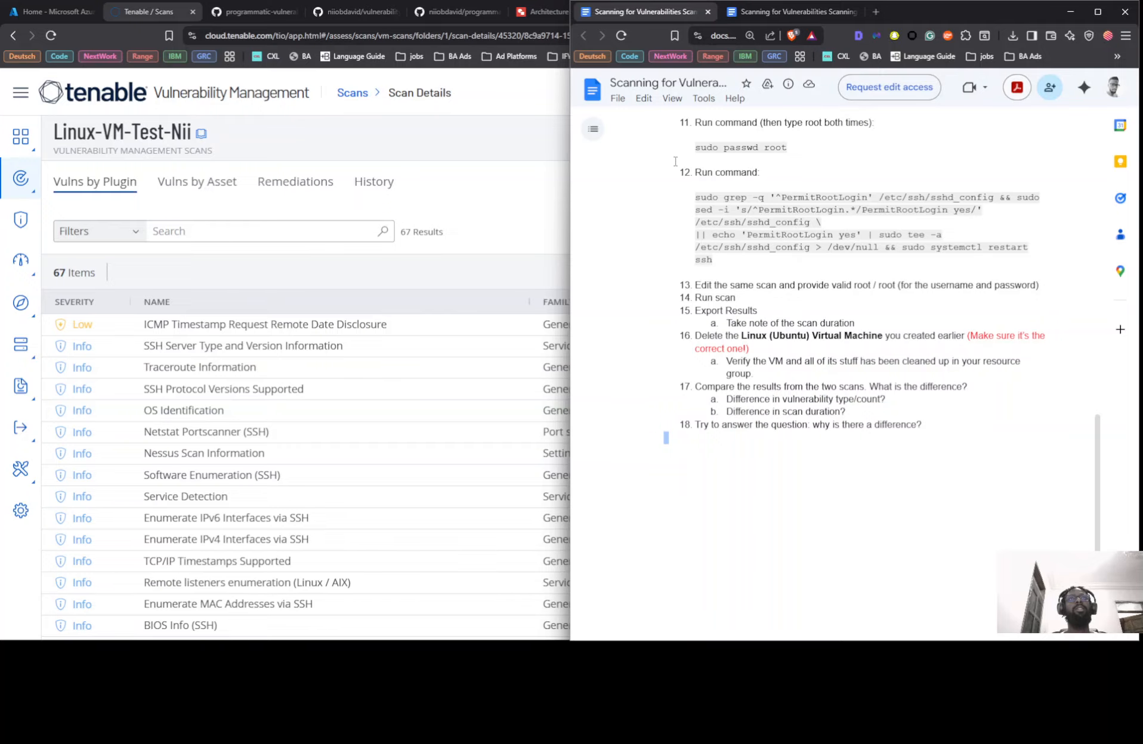
pyautogui.scroll(15, 788, 259)
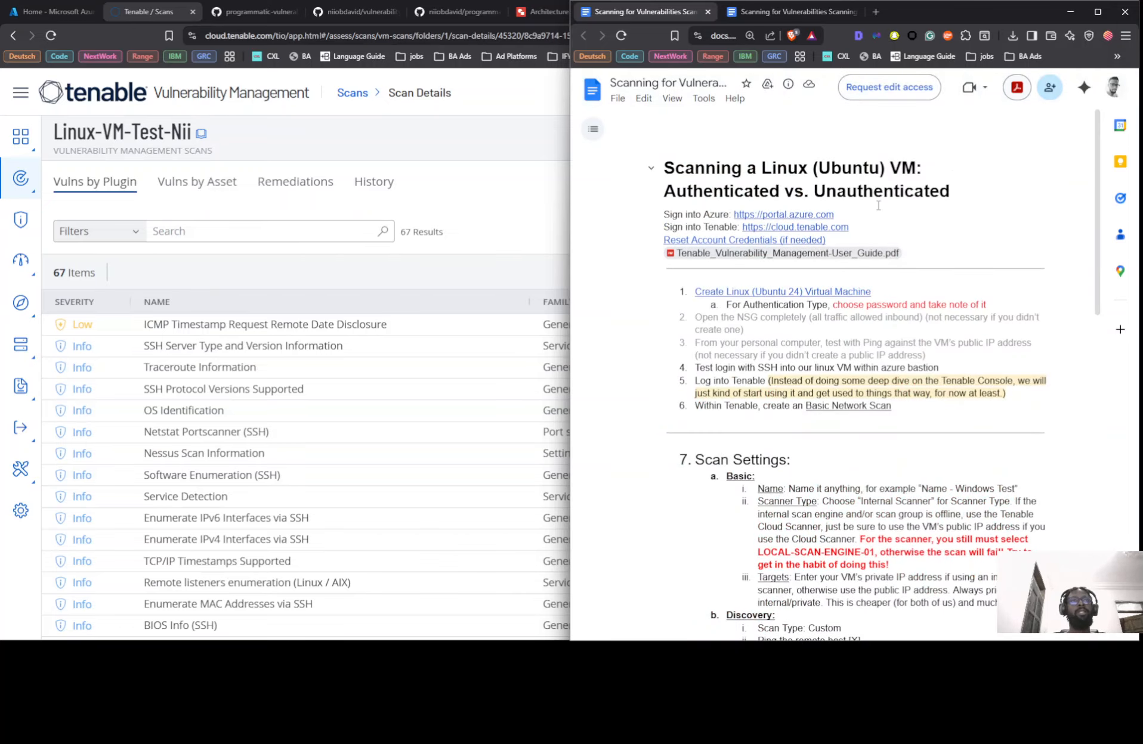
pyautogui.scroll(-3, 878, 204)
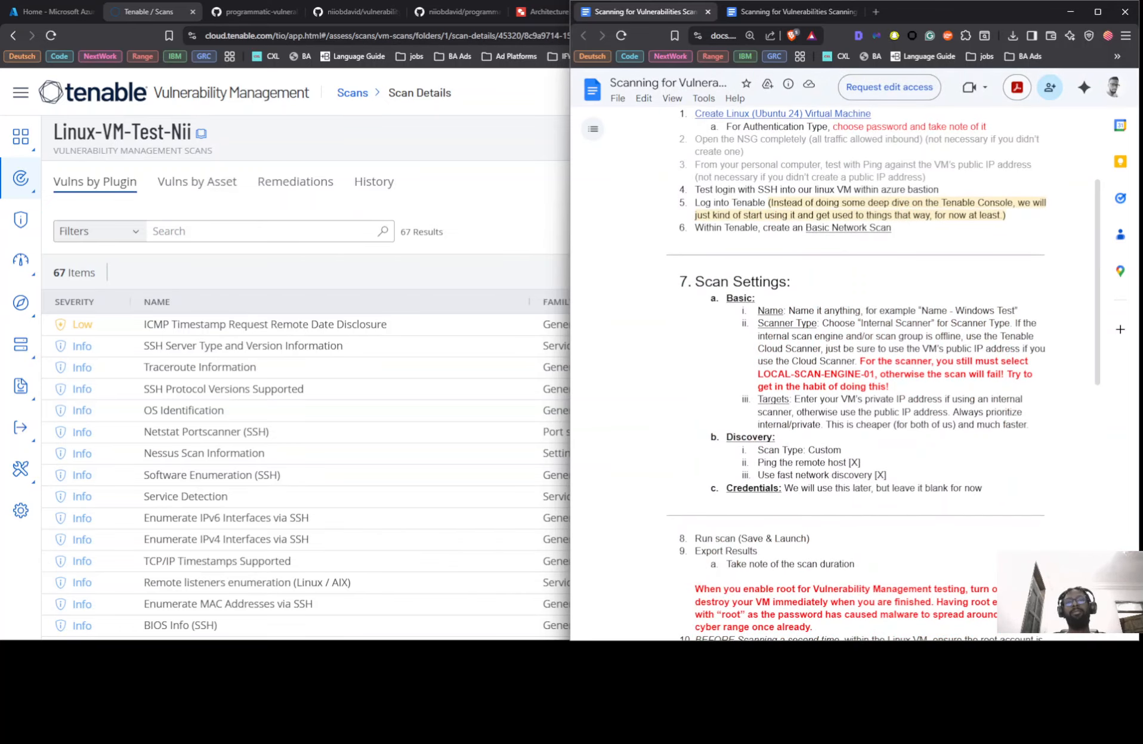